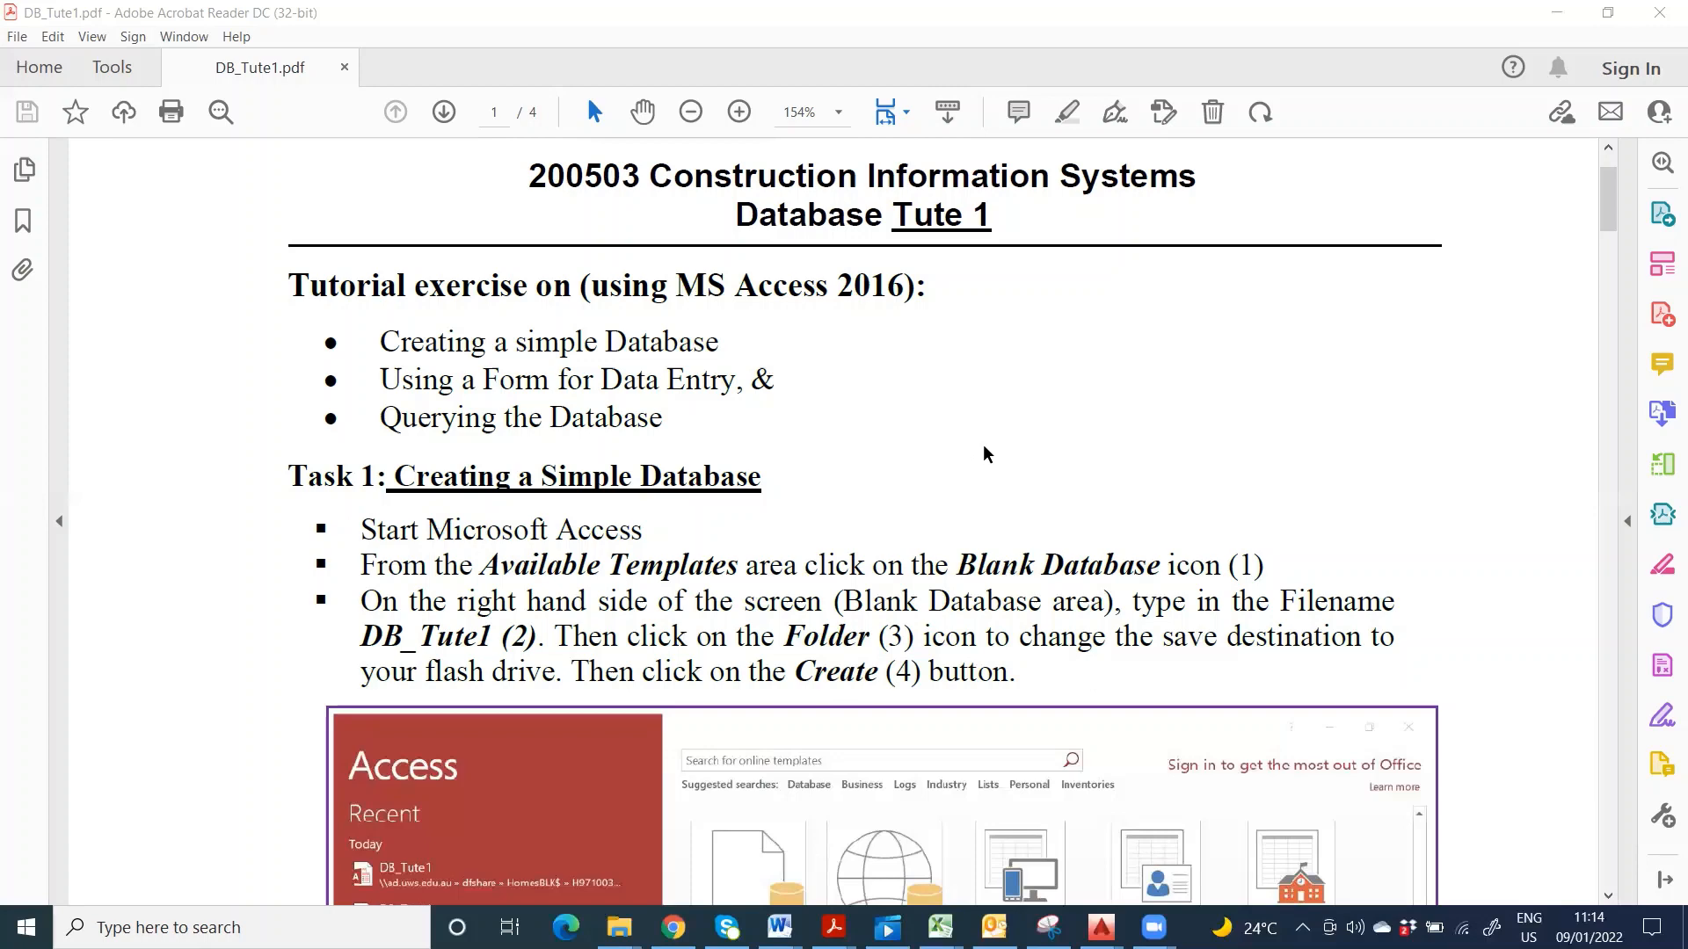
scroll(983, 453, down, 1)
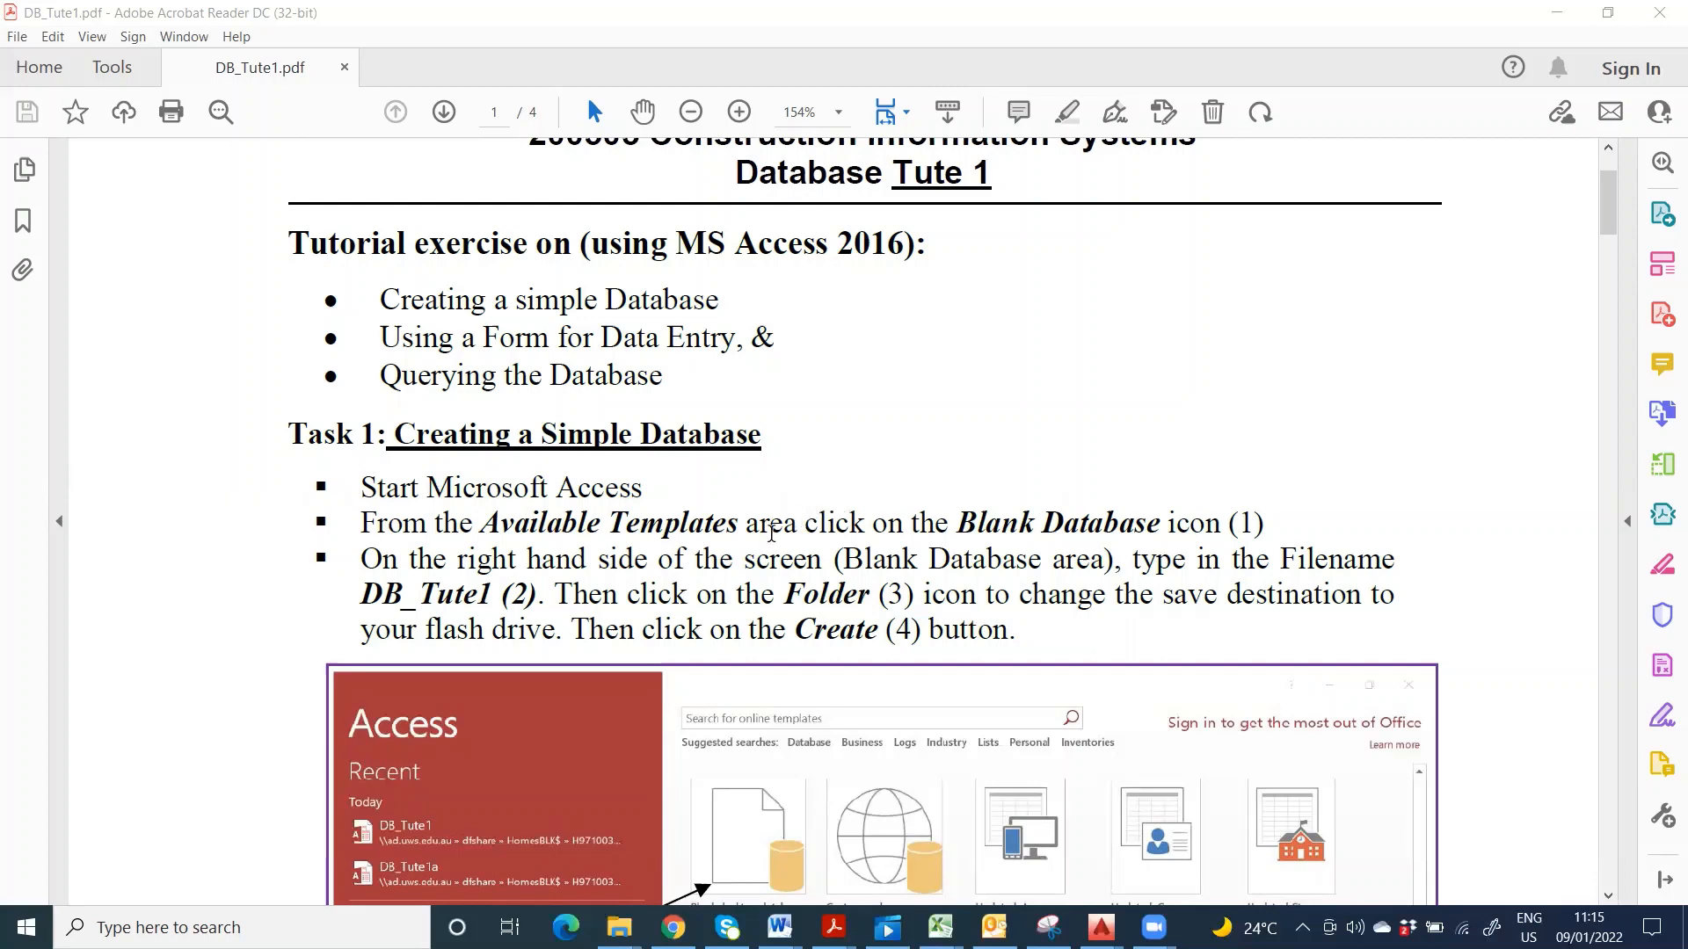
scroll(616, 517, down, 1)
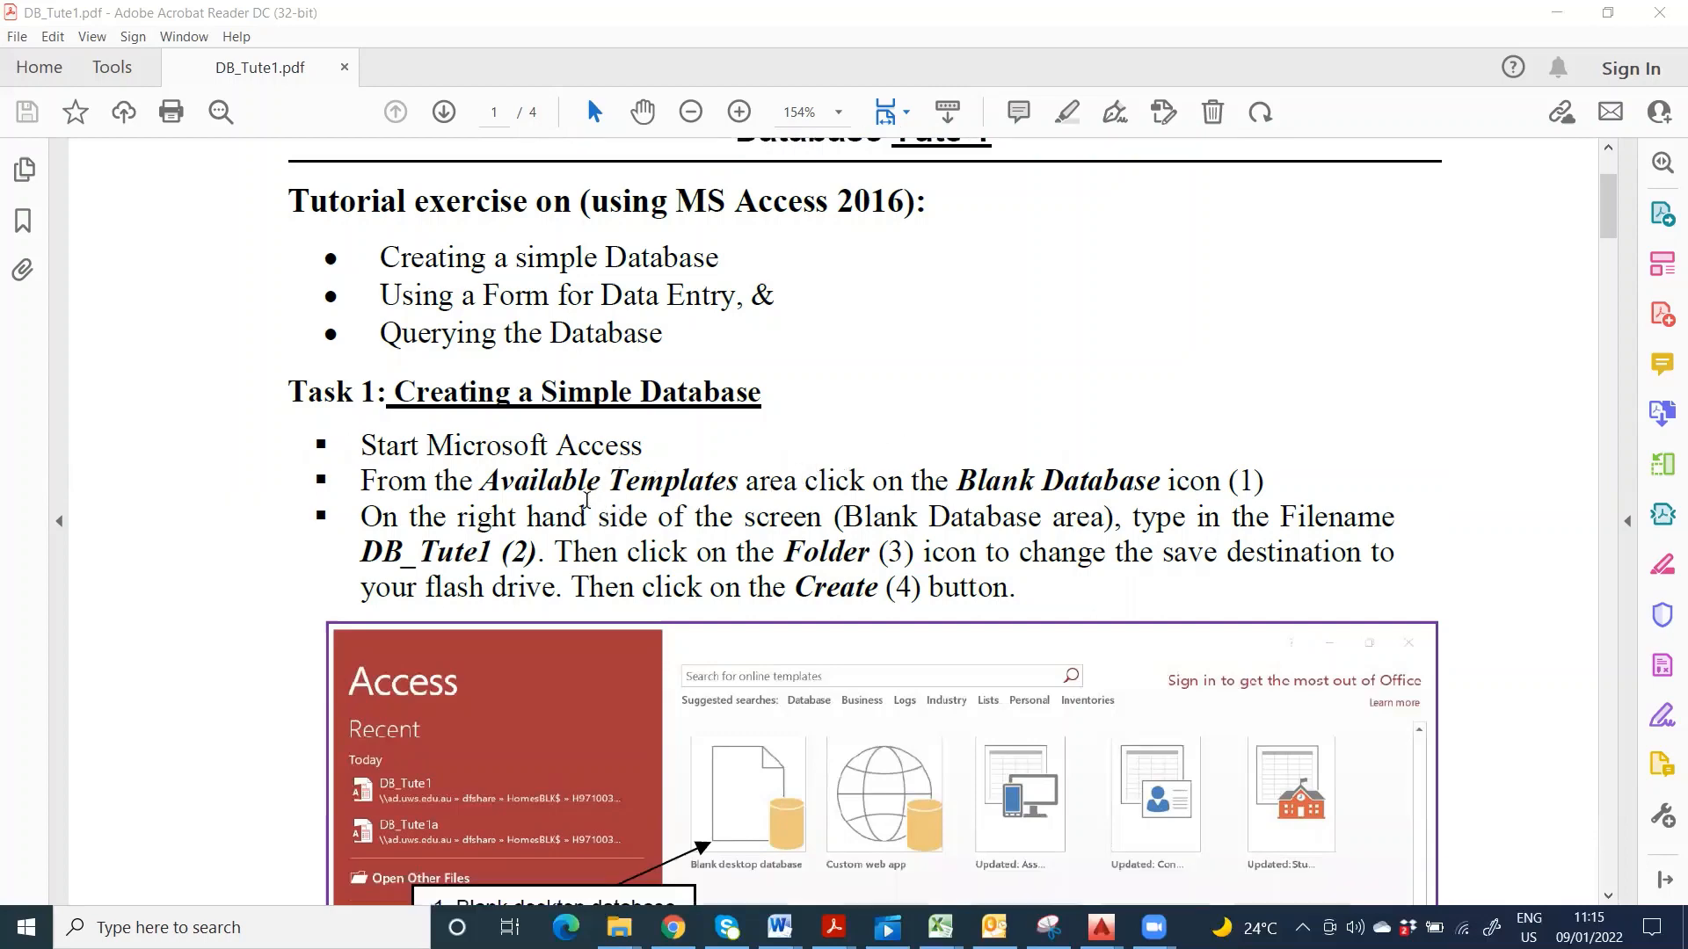
scroll(587, 501, down, 1)
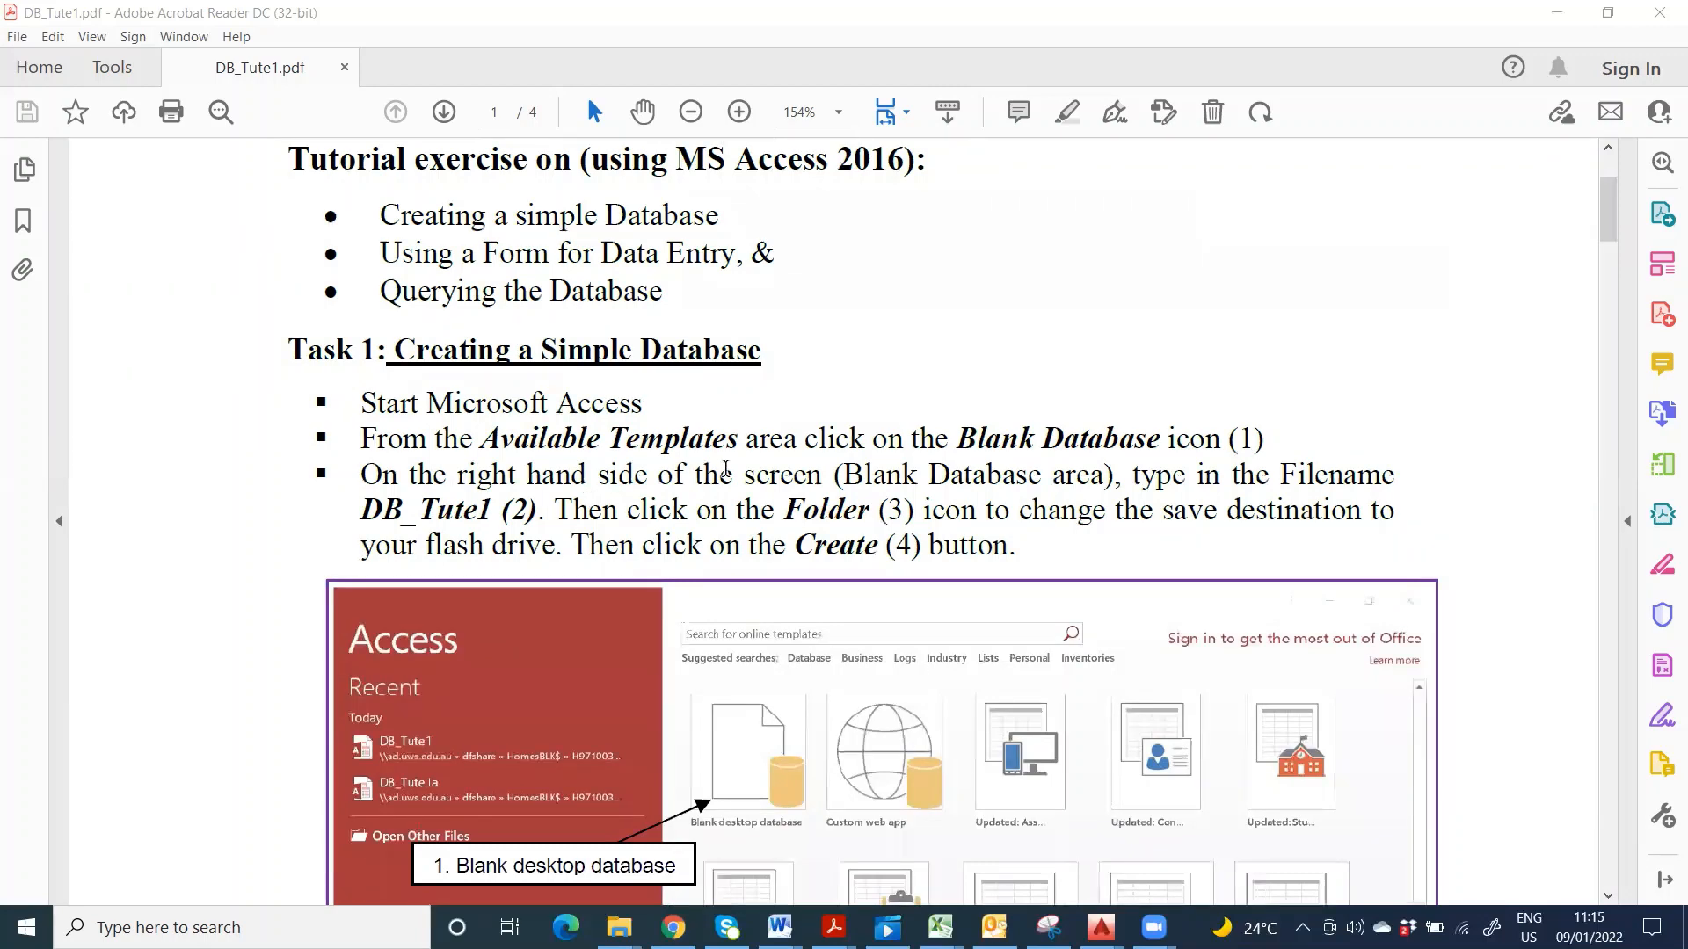
scroll(658, 453, down, 1)
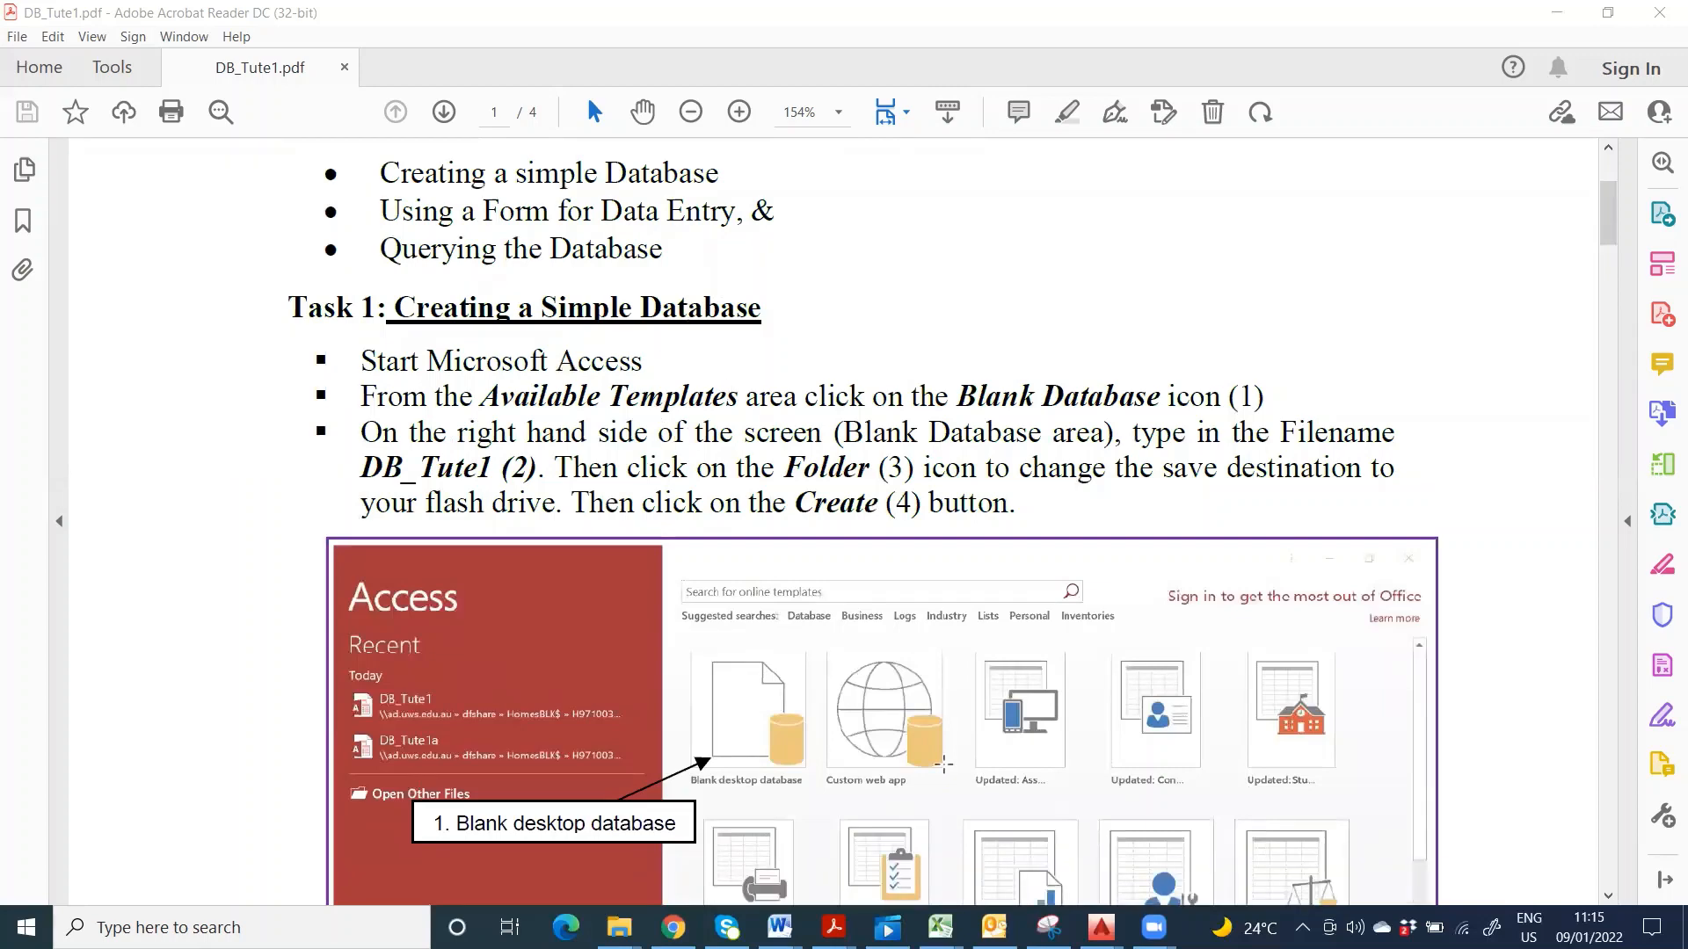
mouse_move(1101, 928)
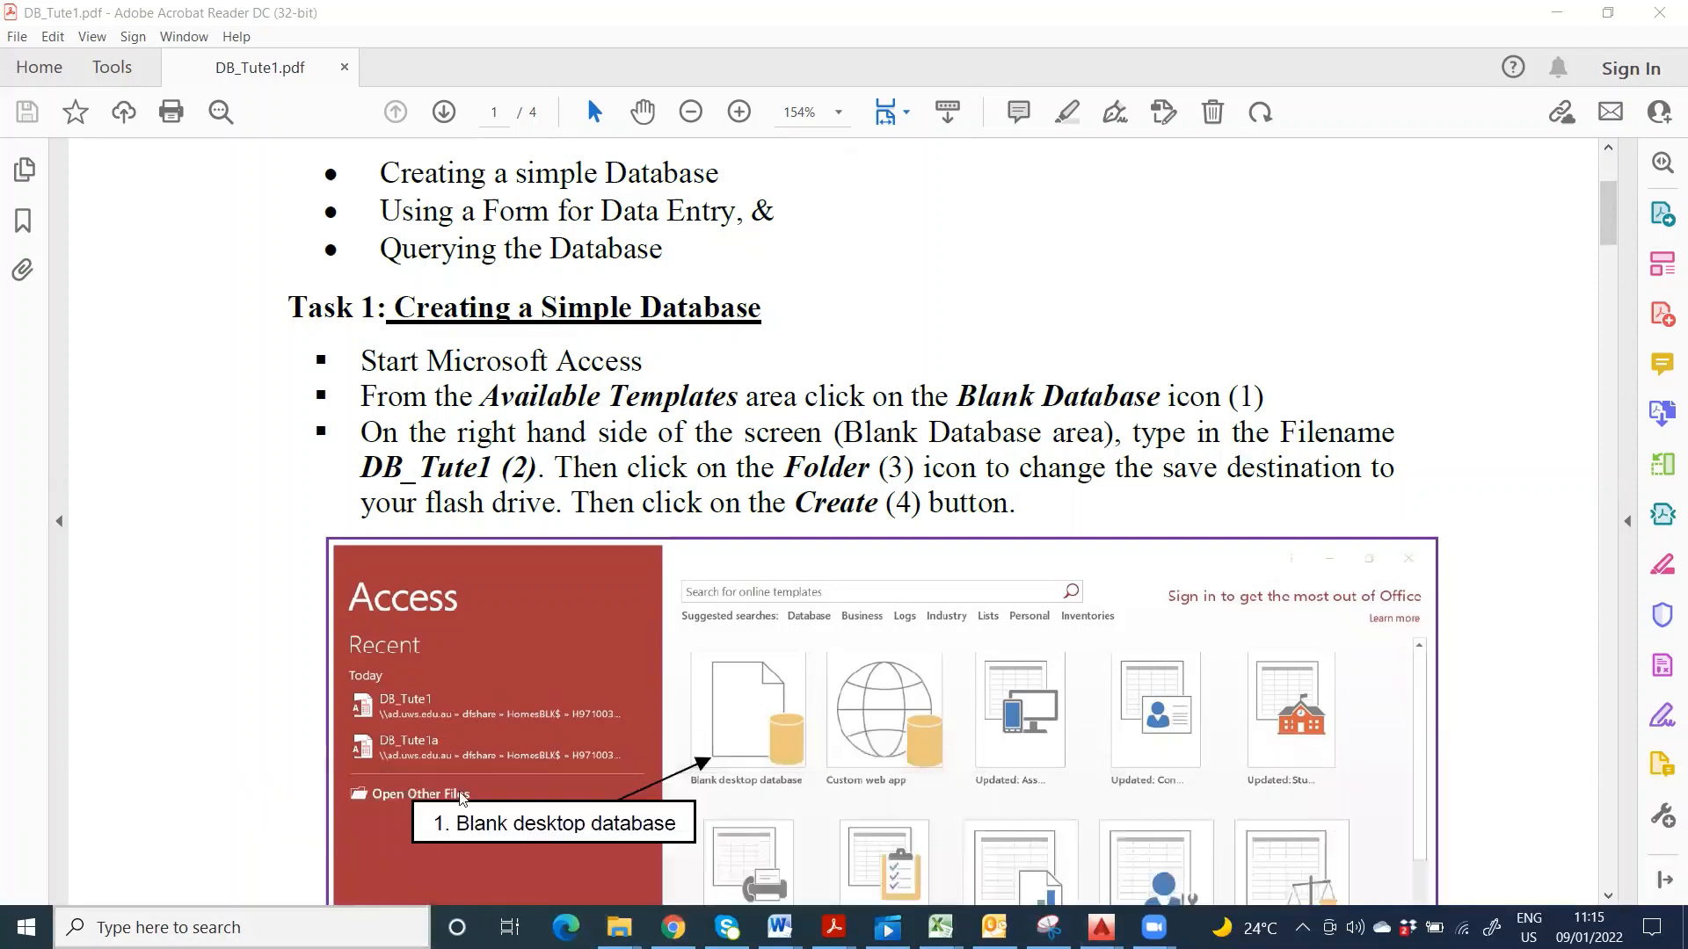
click(363, 921)
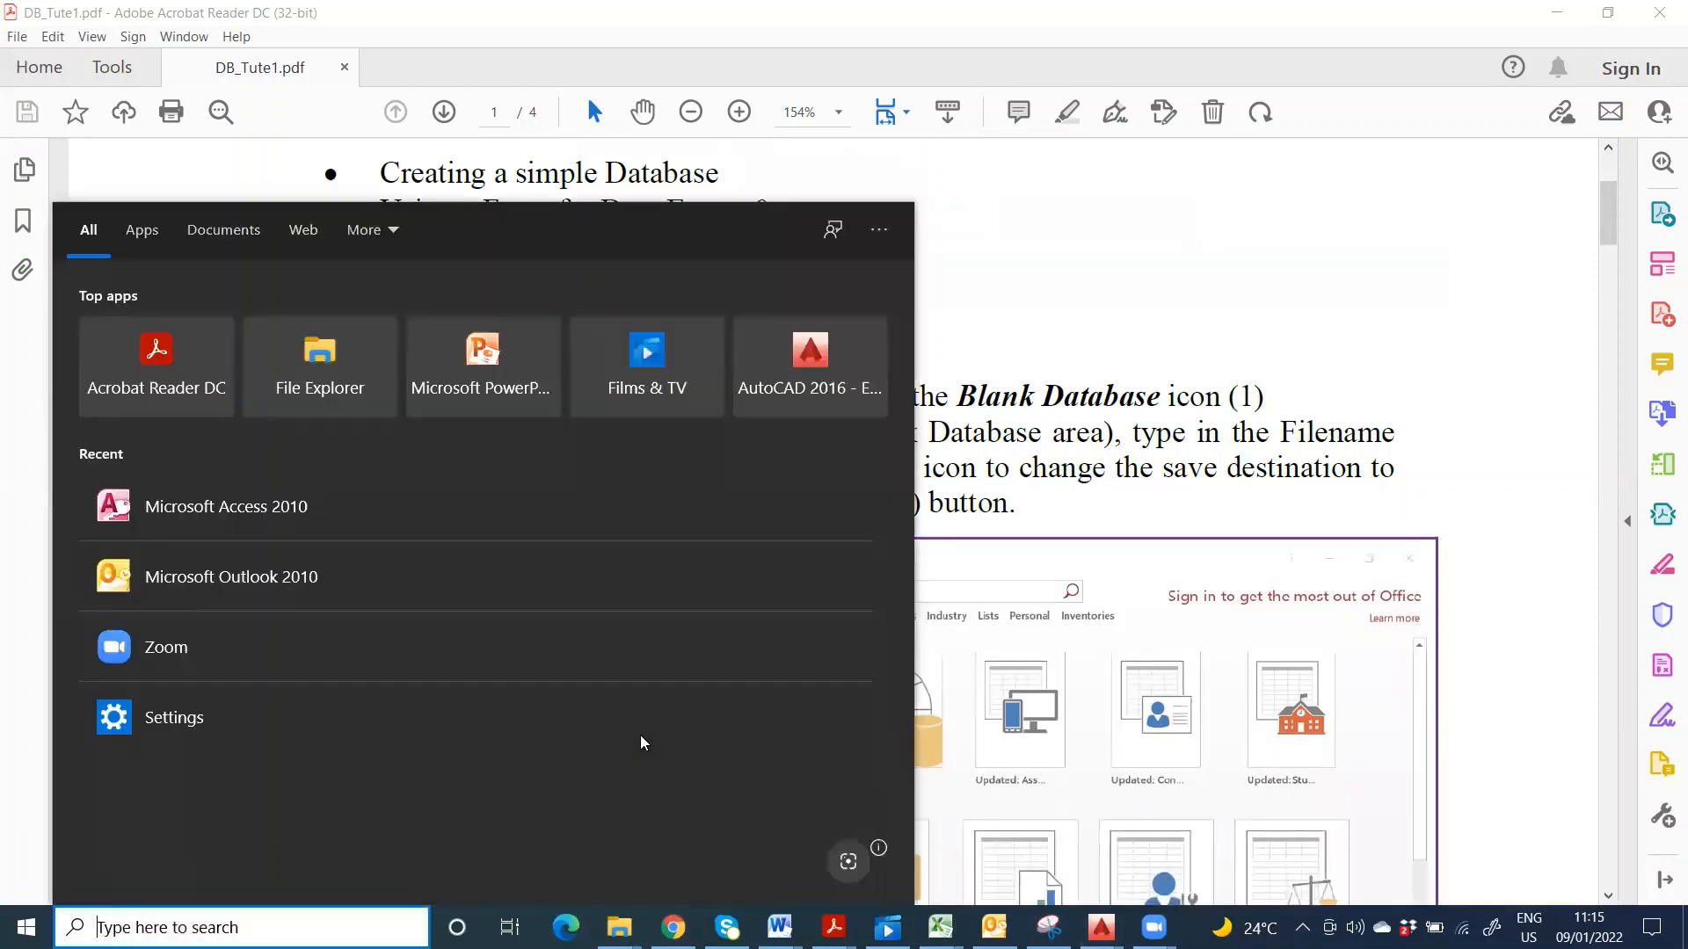
- Launch Microsoft Access 2010 and close the Office activation notice
click(290, 505)
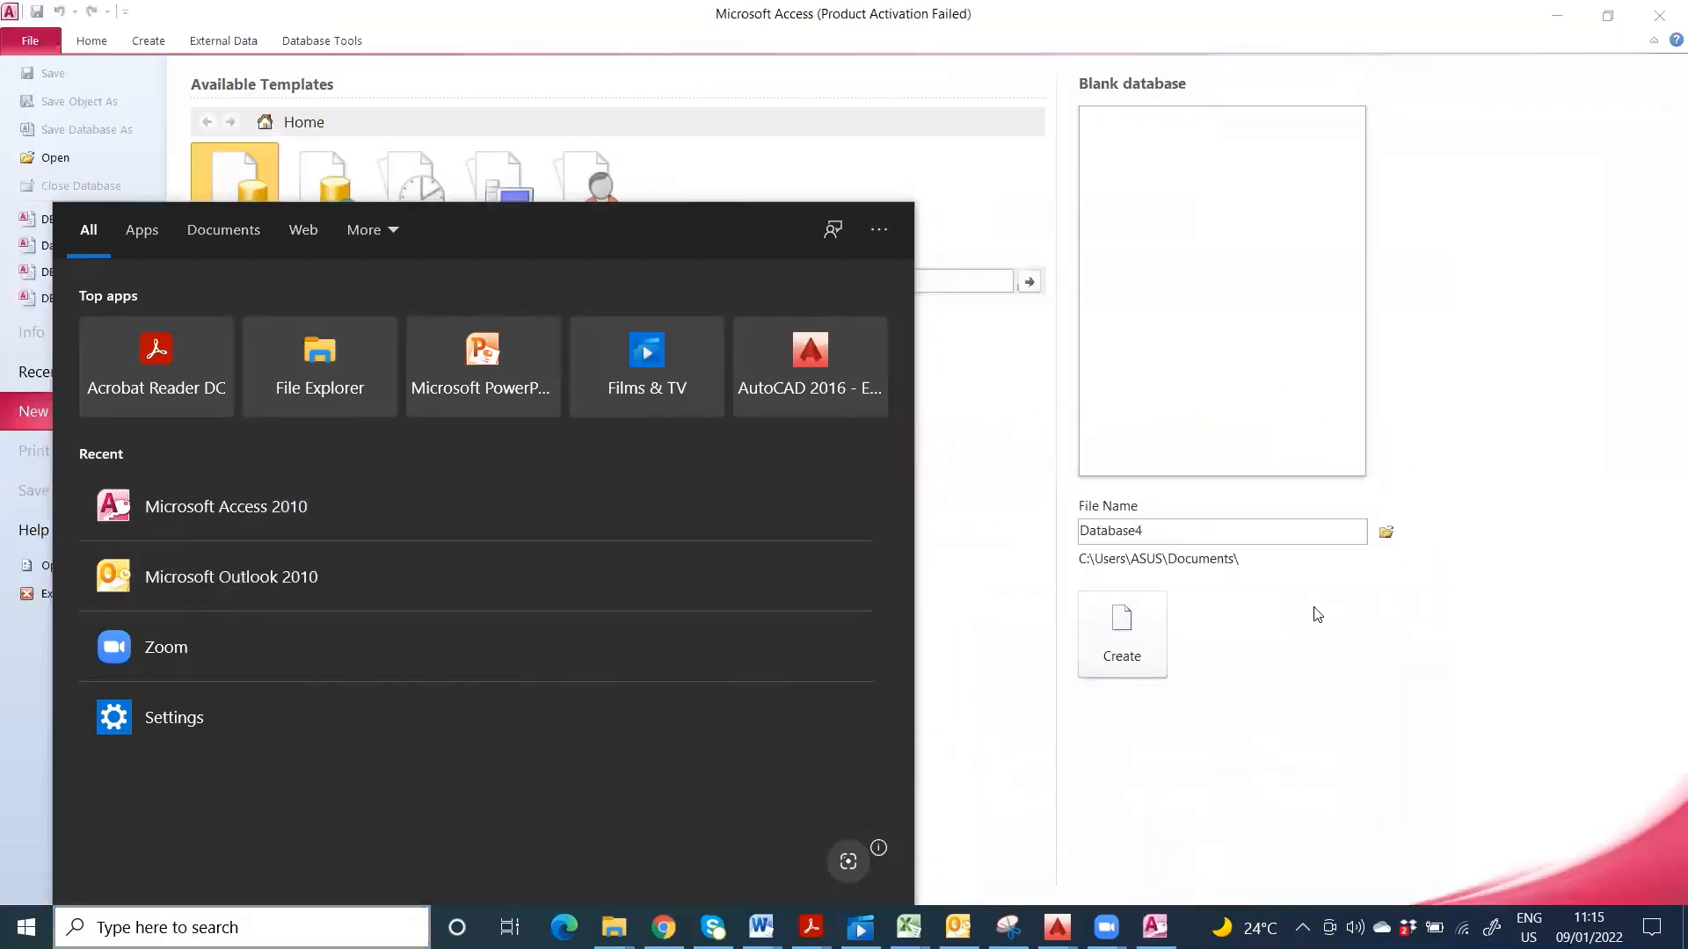
click(1435, 695)
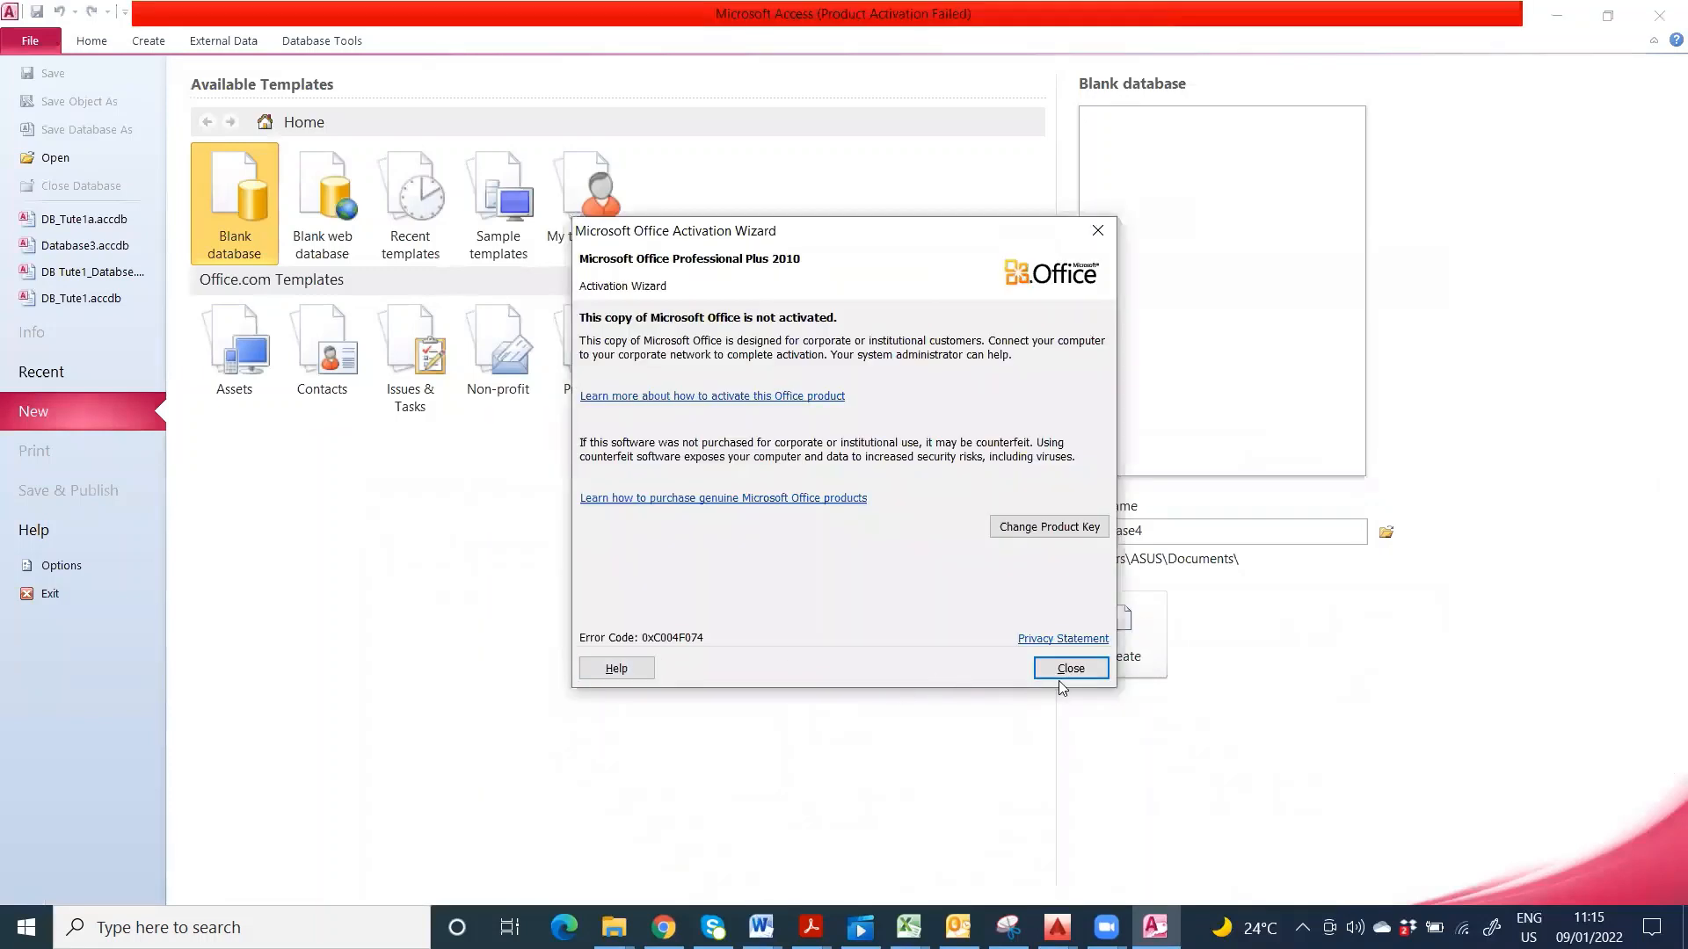
click(1060, 673)
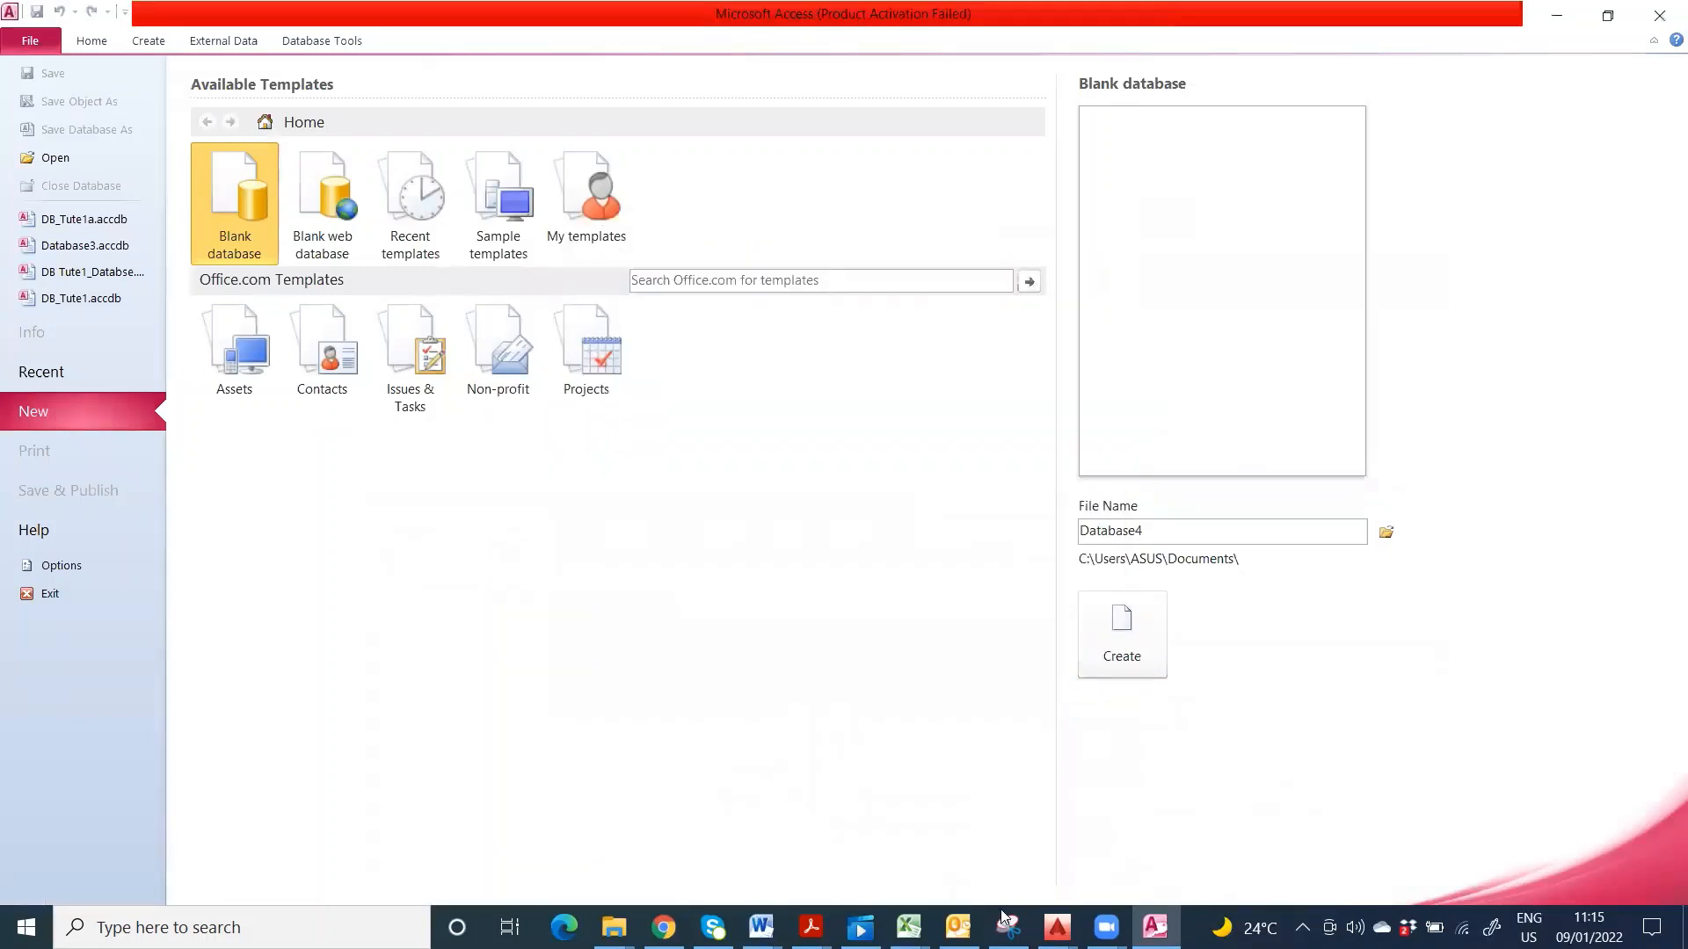
- Consult the DB_Tute1.pdf tutorial, then return to Access's new blank database page
mouse_move(810, 928)
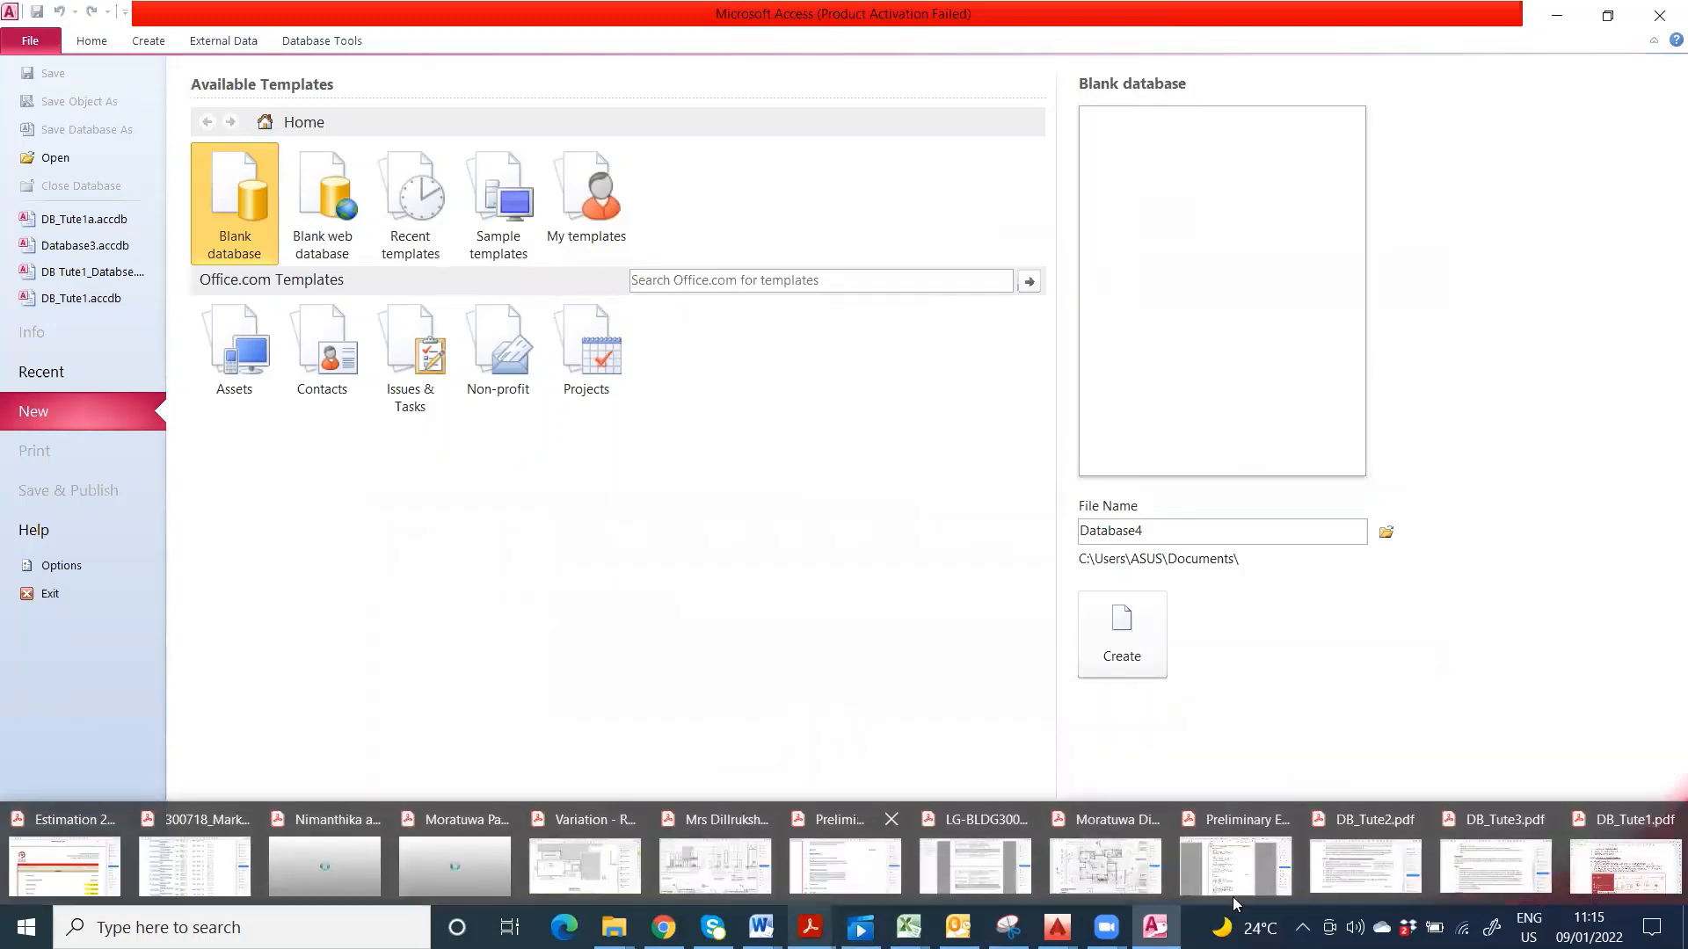
click(1627, 835)
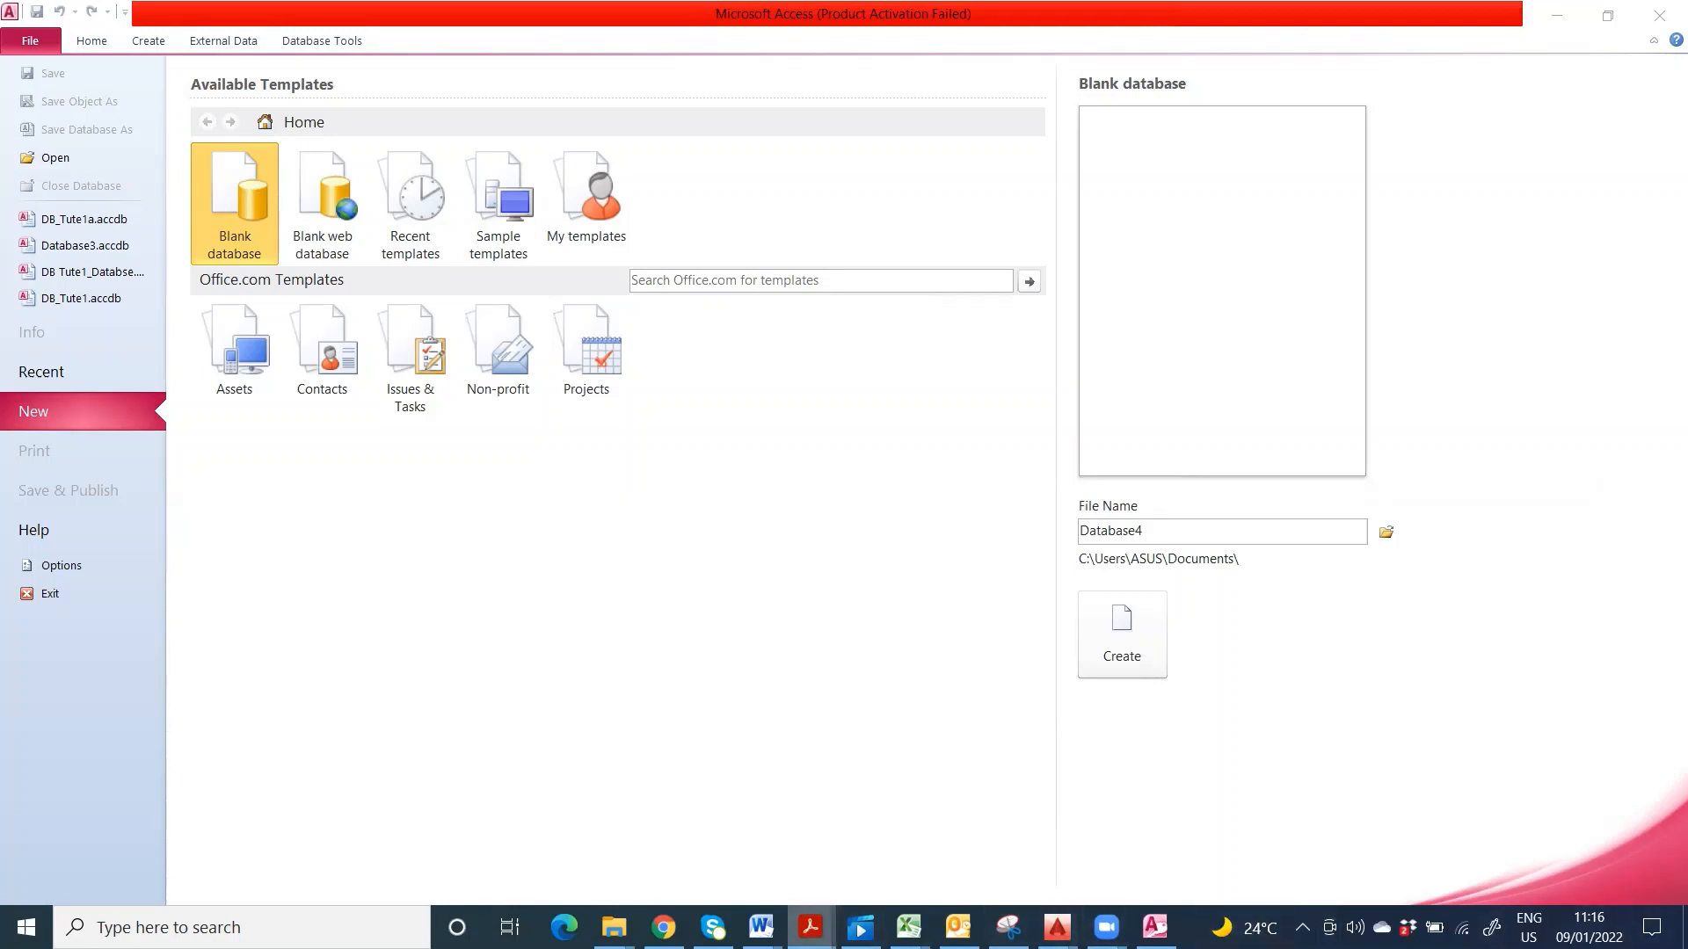
mouse_move(811, 927)
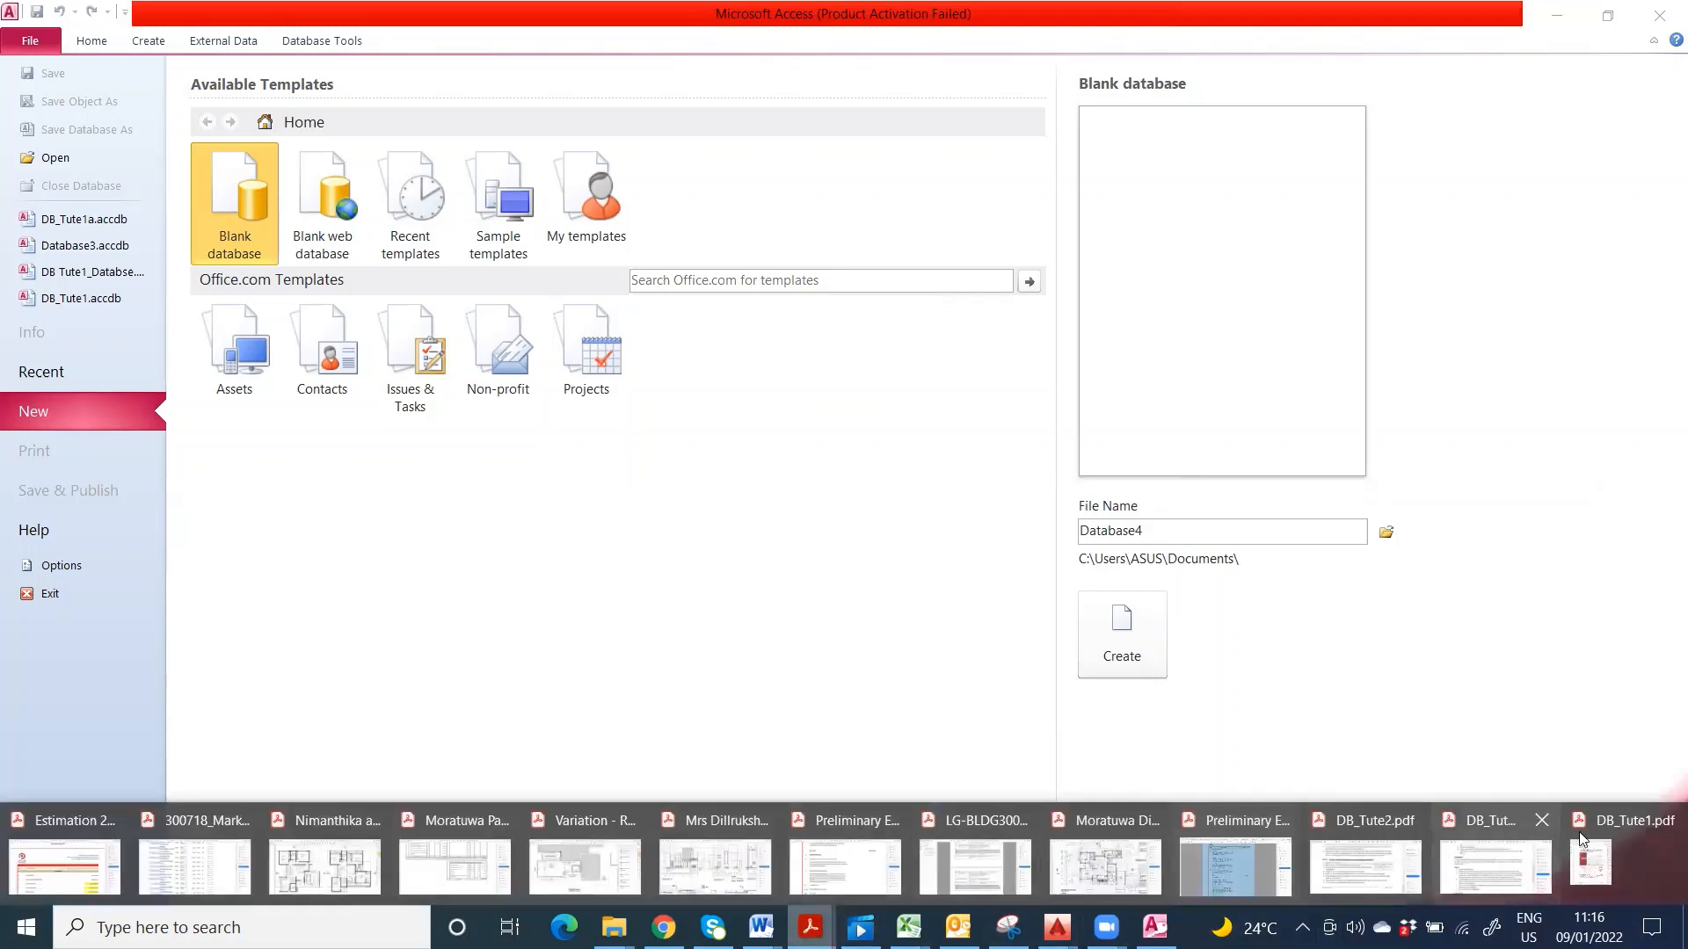
click(1616, 829)
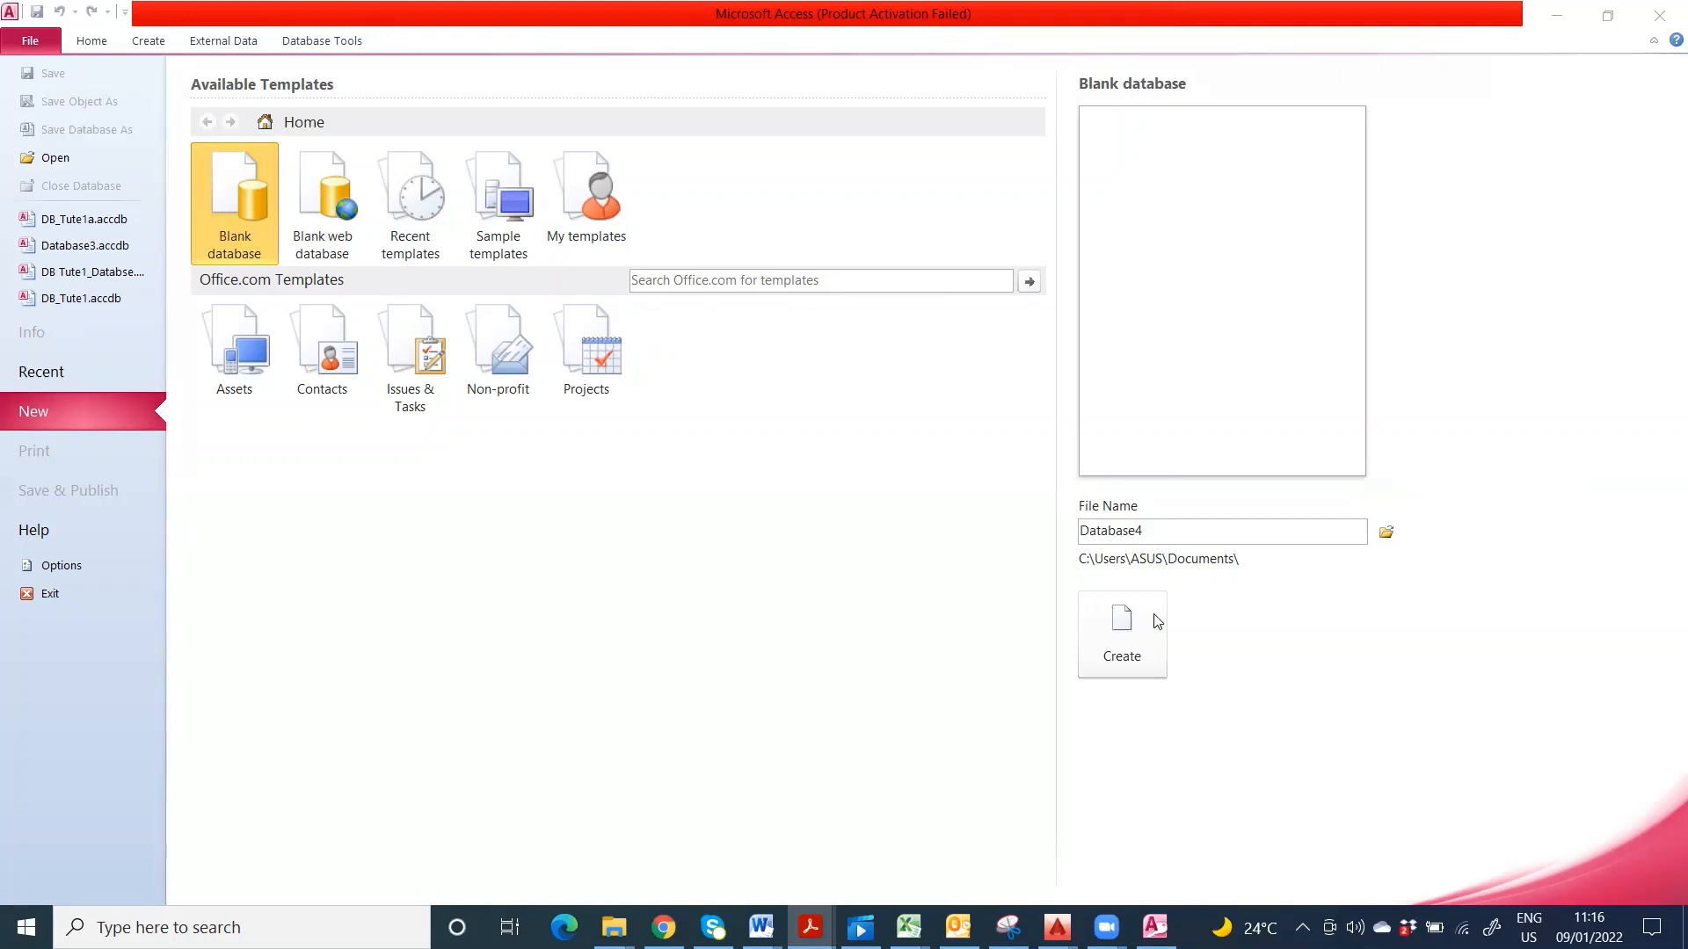
- Replace the default file name Database4 with Database_tute1a
click(1148, 533)
drag(1148, 531, 1076, 530)
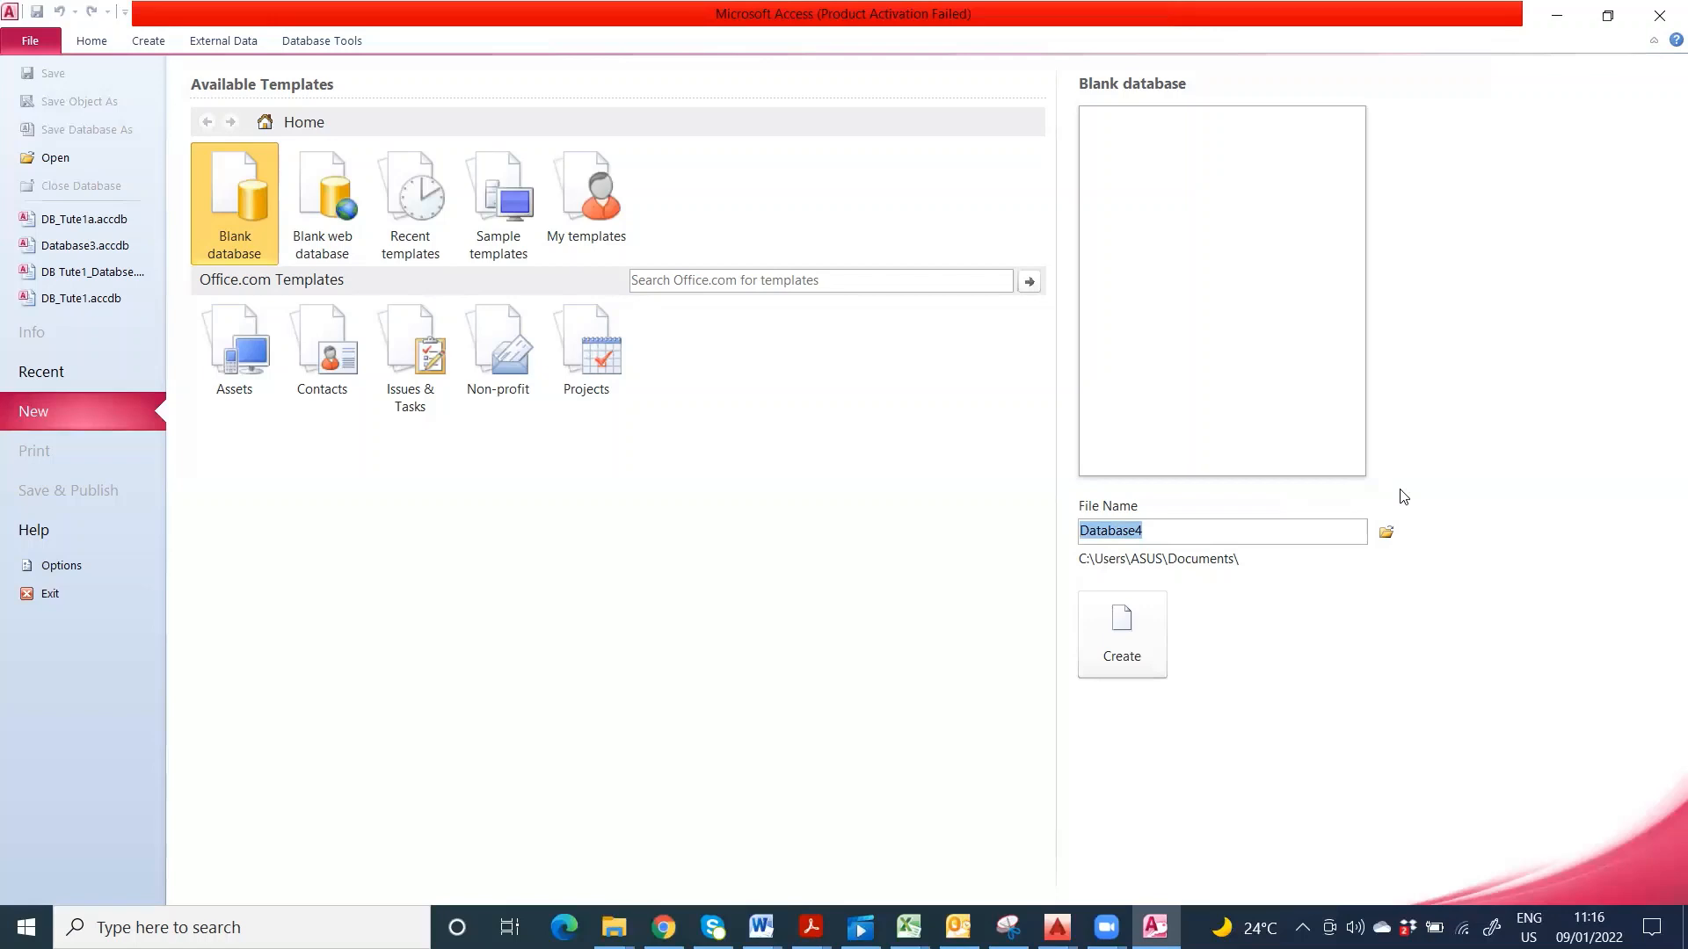
text(Database_tute1)
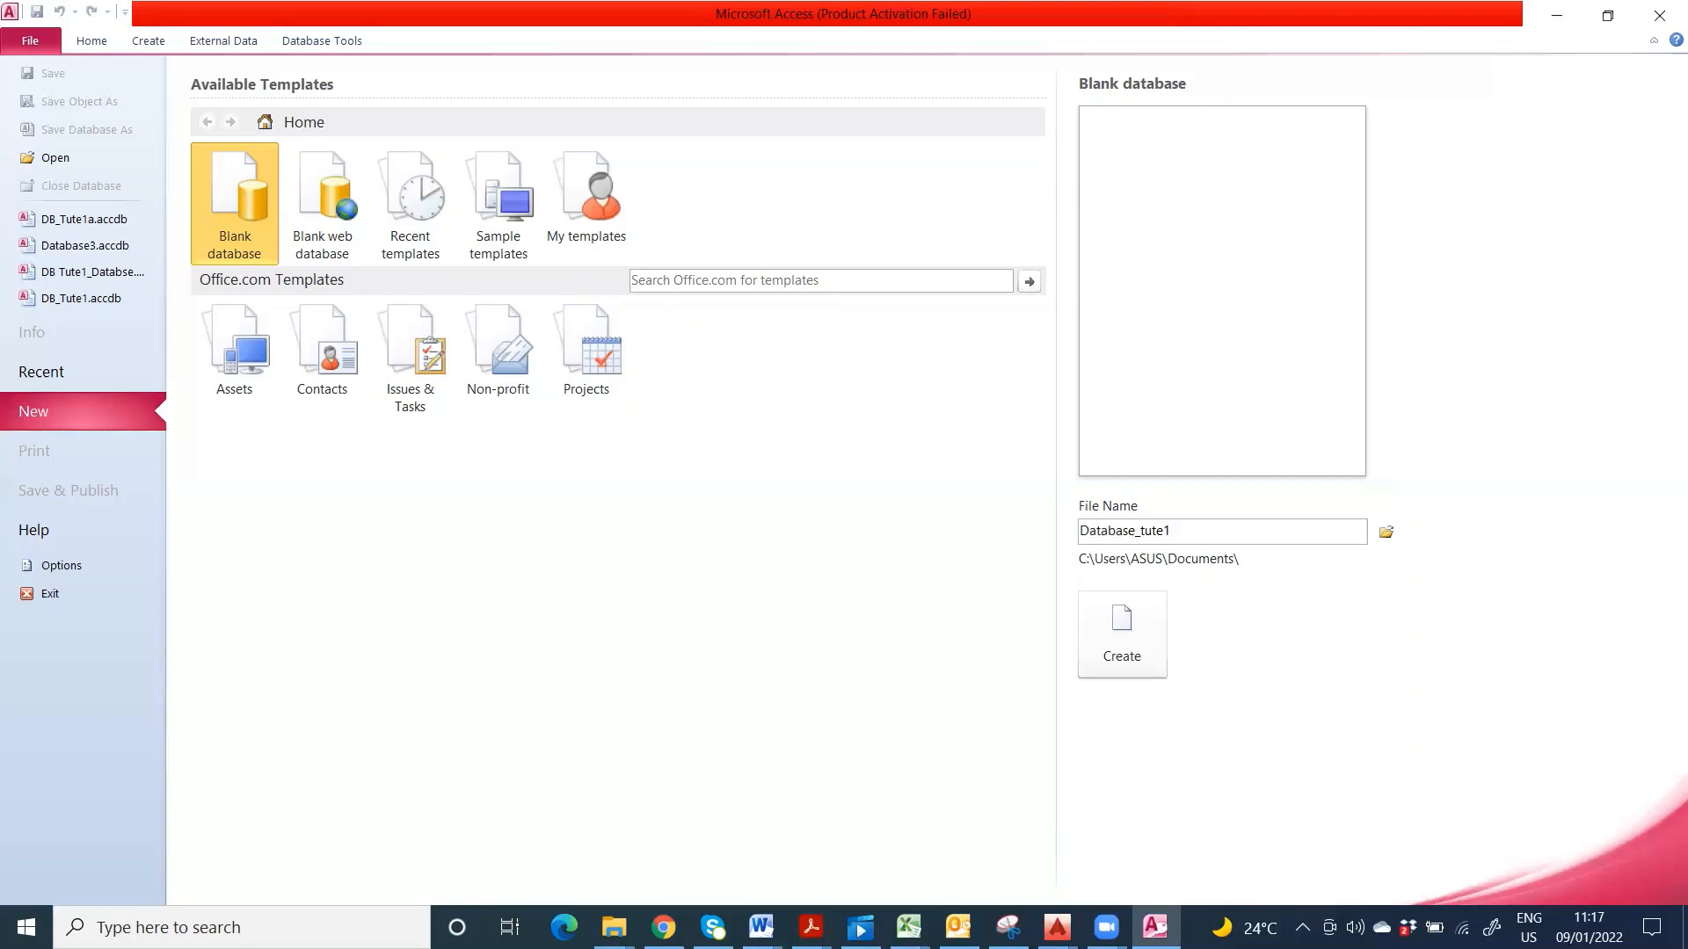
text(a)
click(1386, 532)
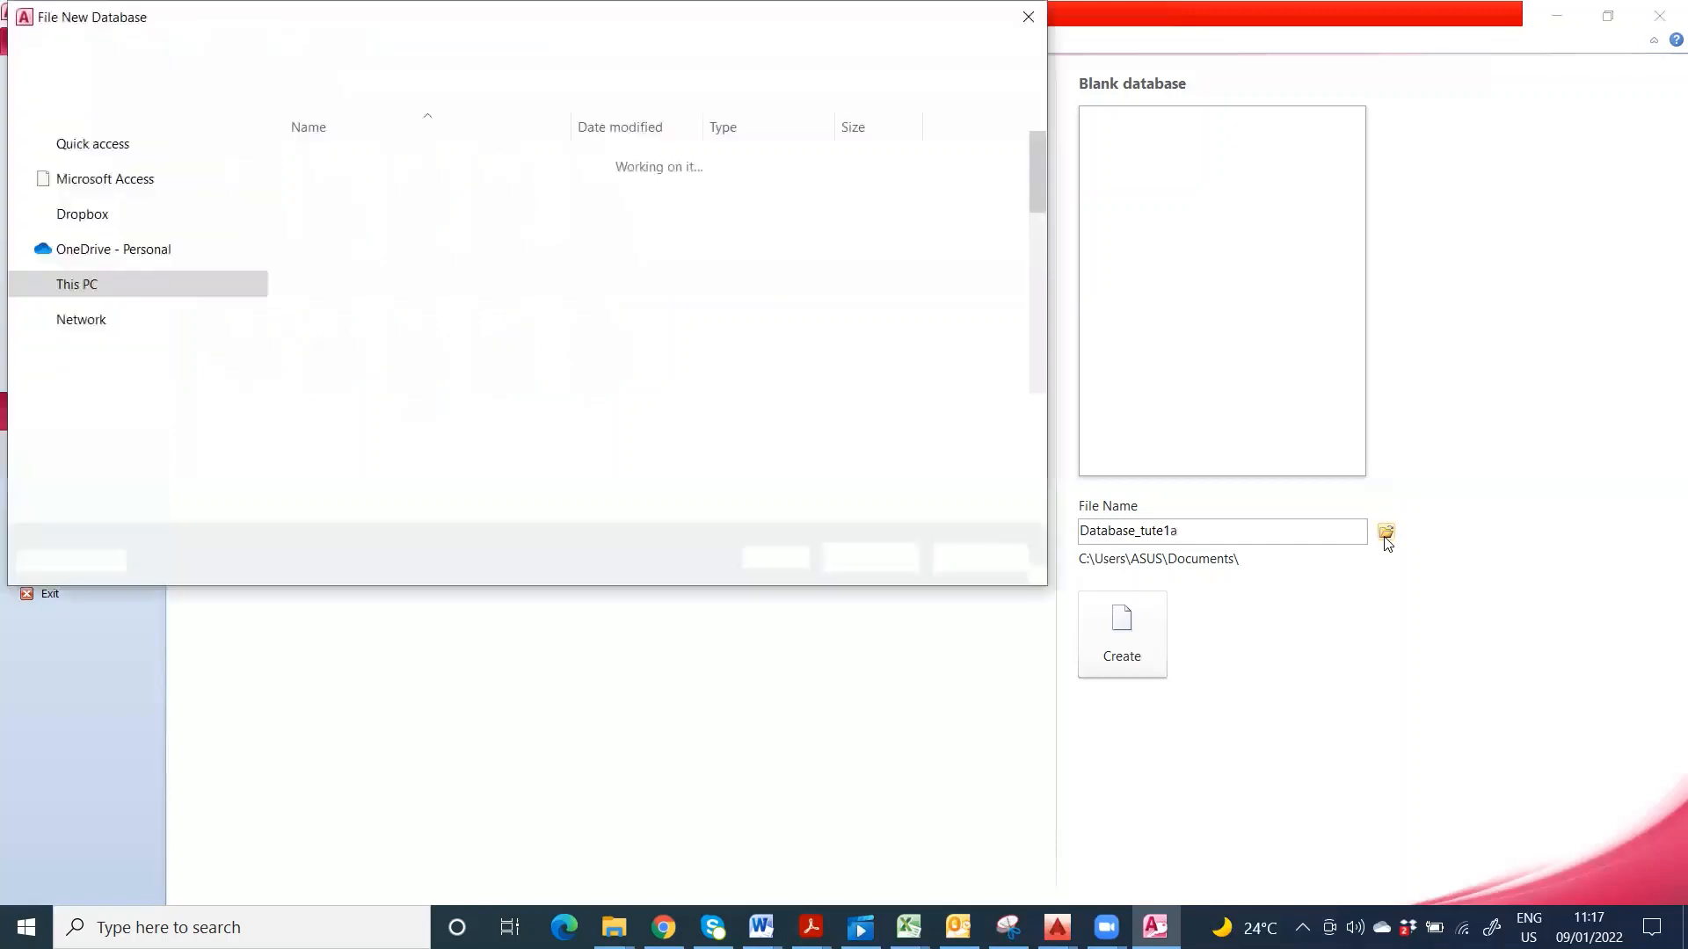
- Choose the DB Tutorial 2 folder as the save location for Database_tute1a.accdb
scroll(185, 300, up, 4)
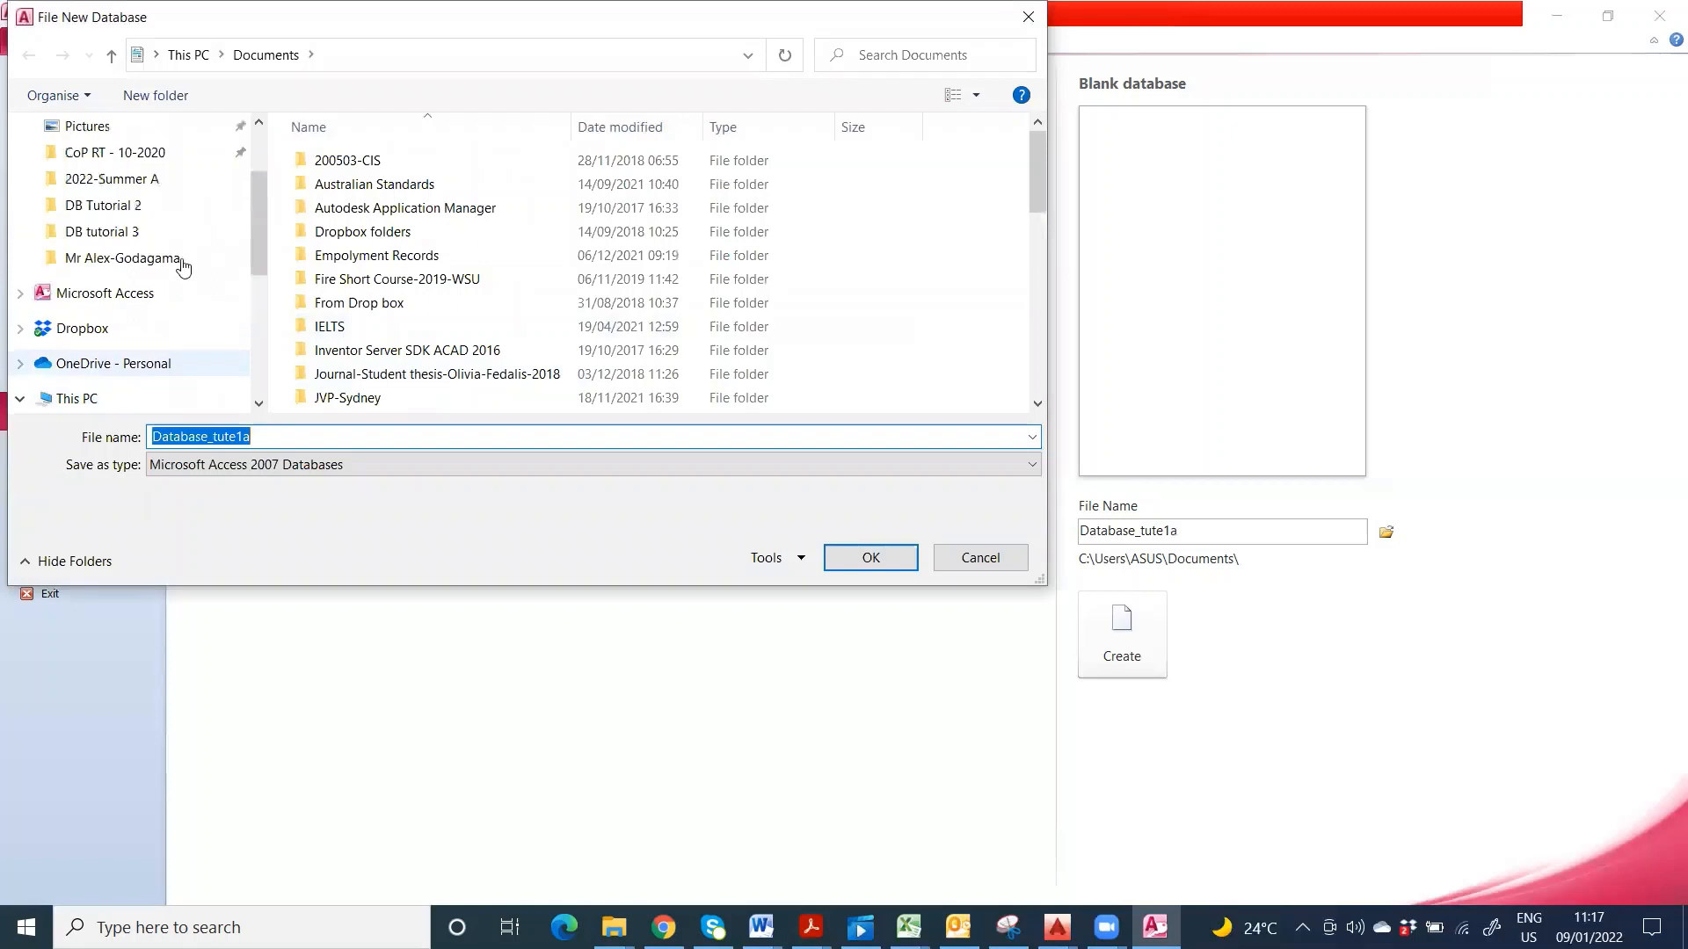
click(136, 209)
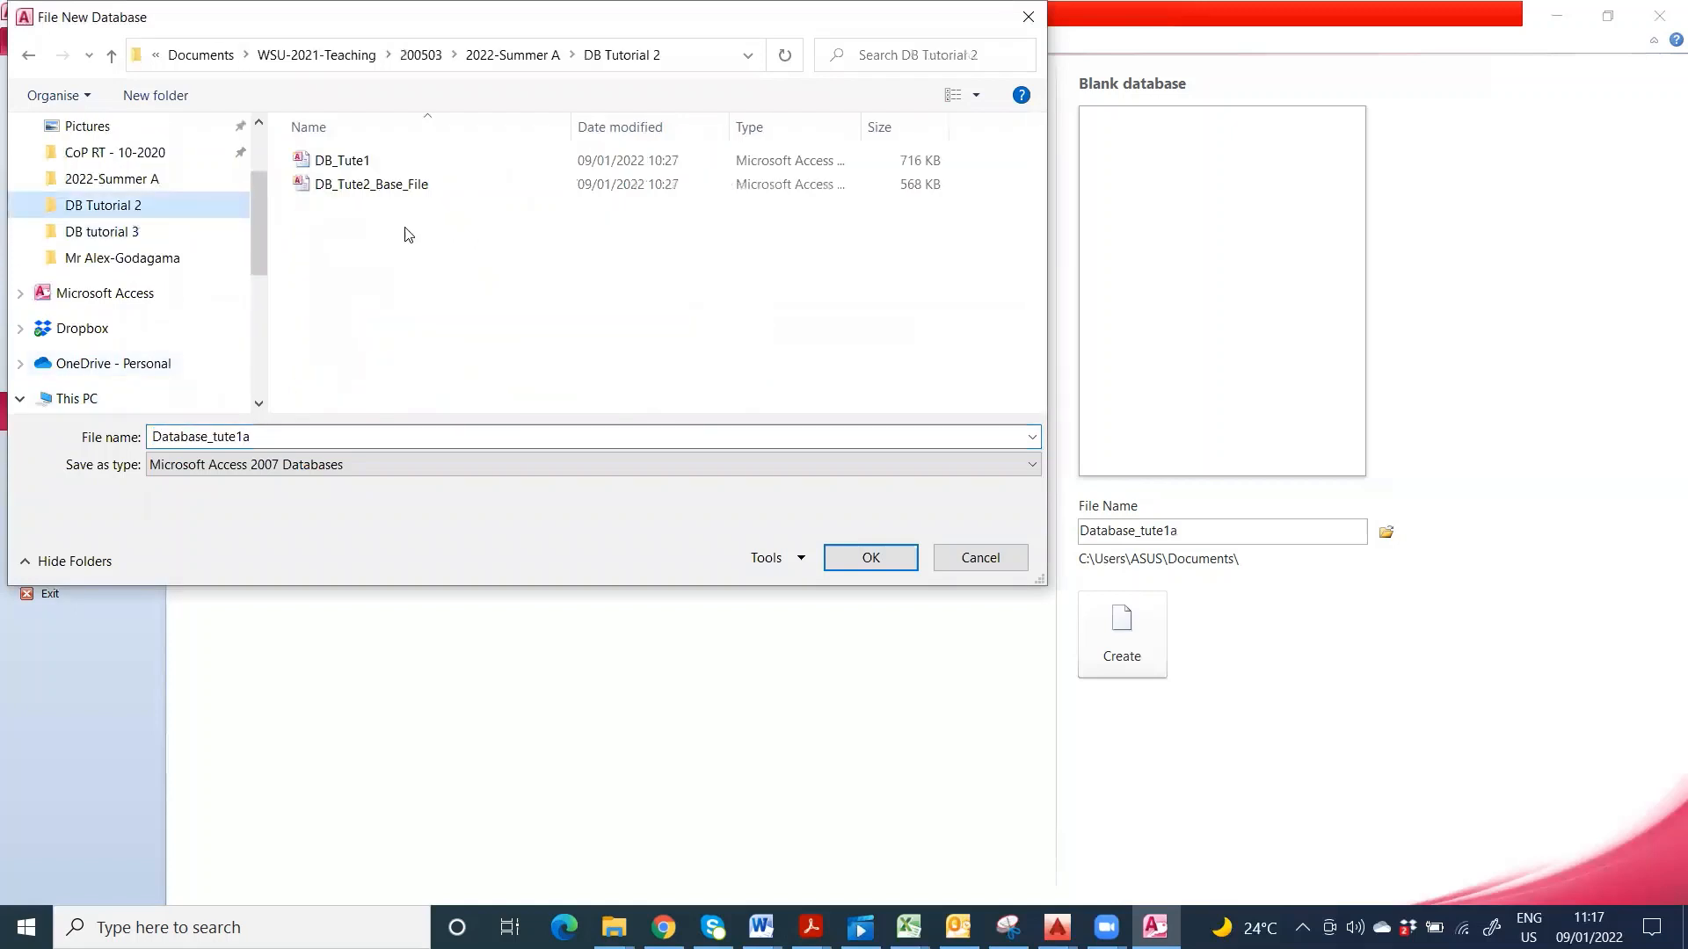
click(860, 557)
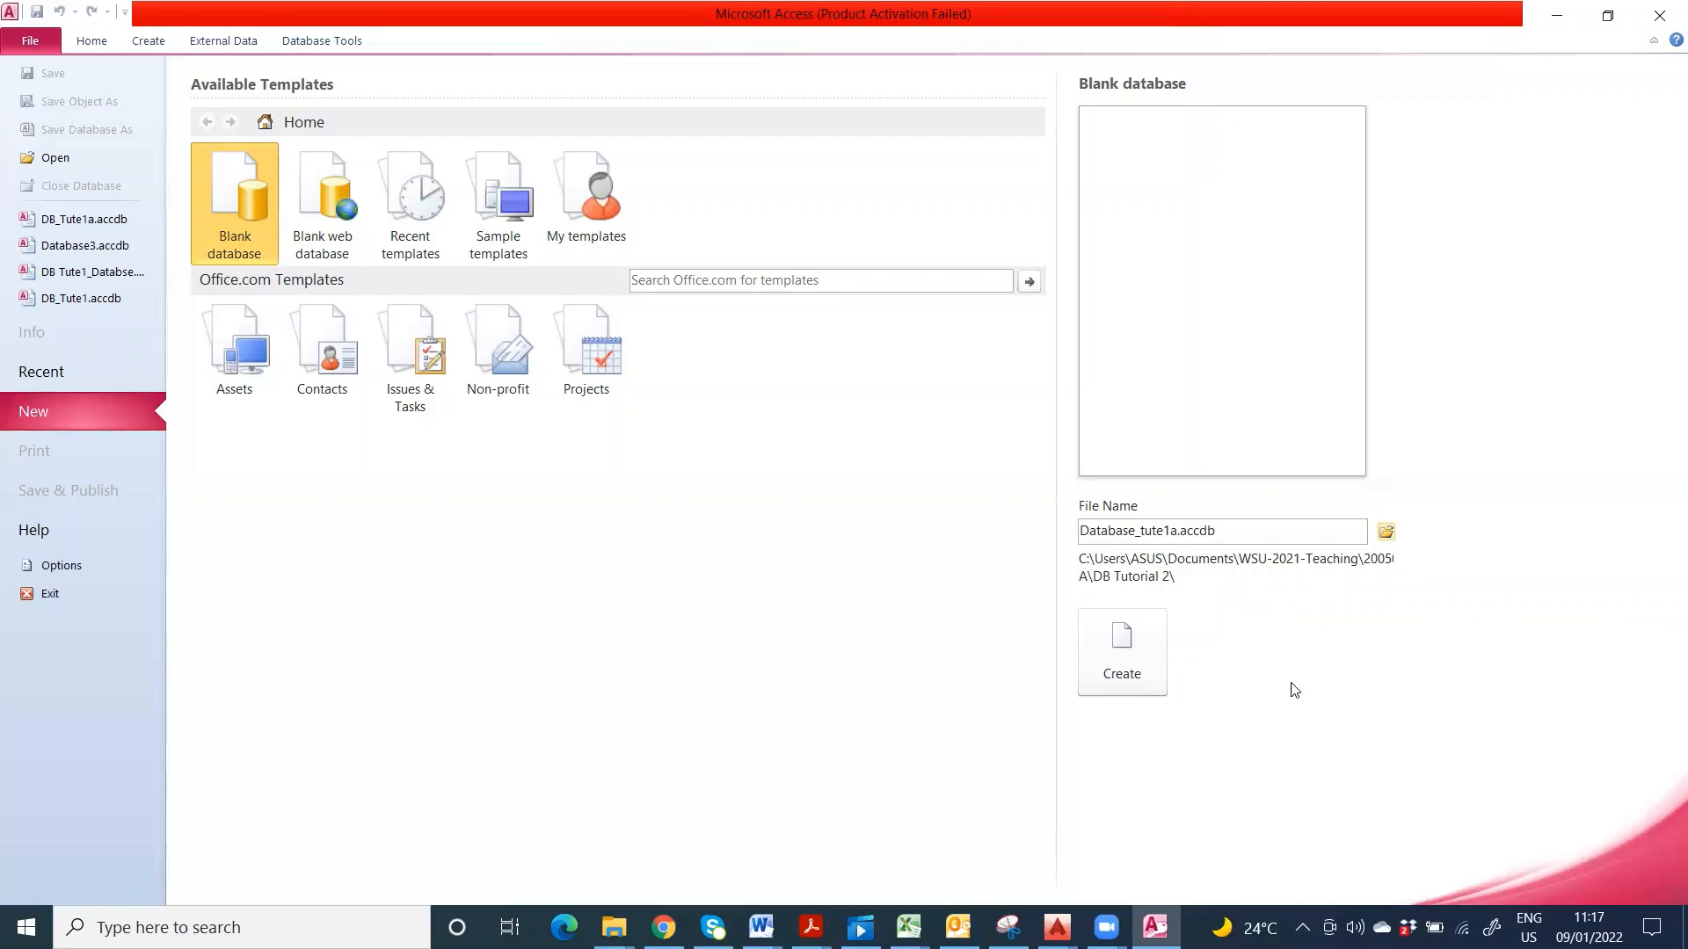
- Create the blank Database_tute1a database, which opens an empty Table1
click(1140, 659)
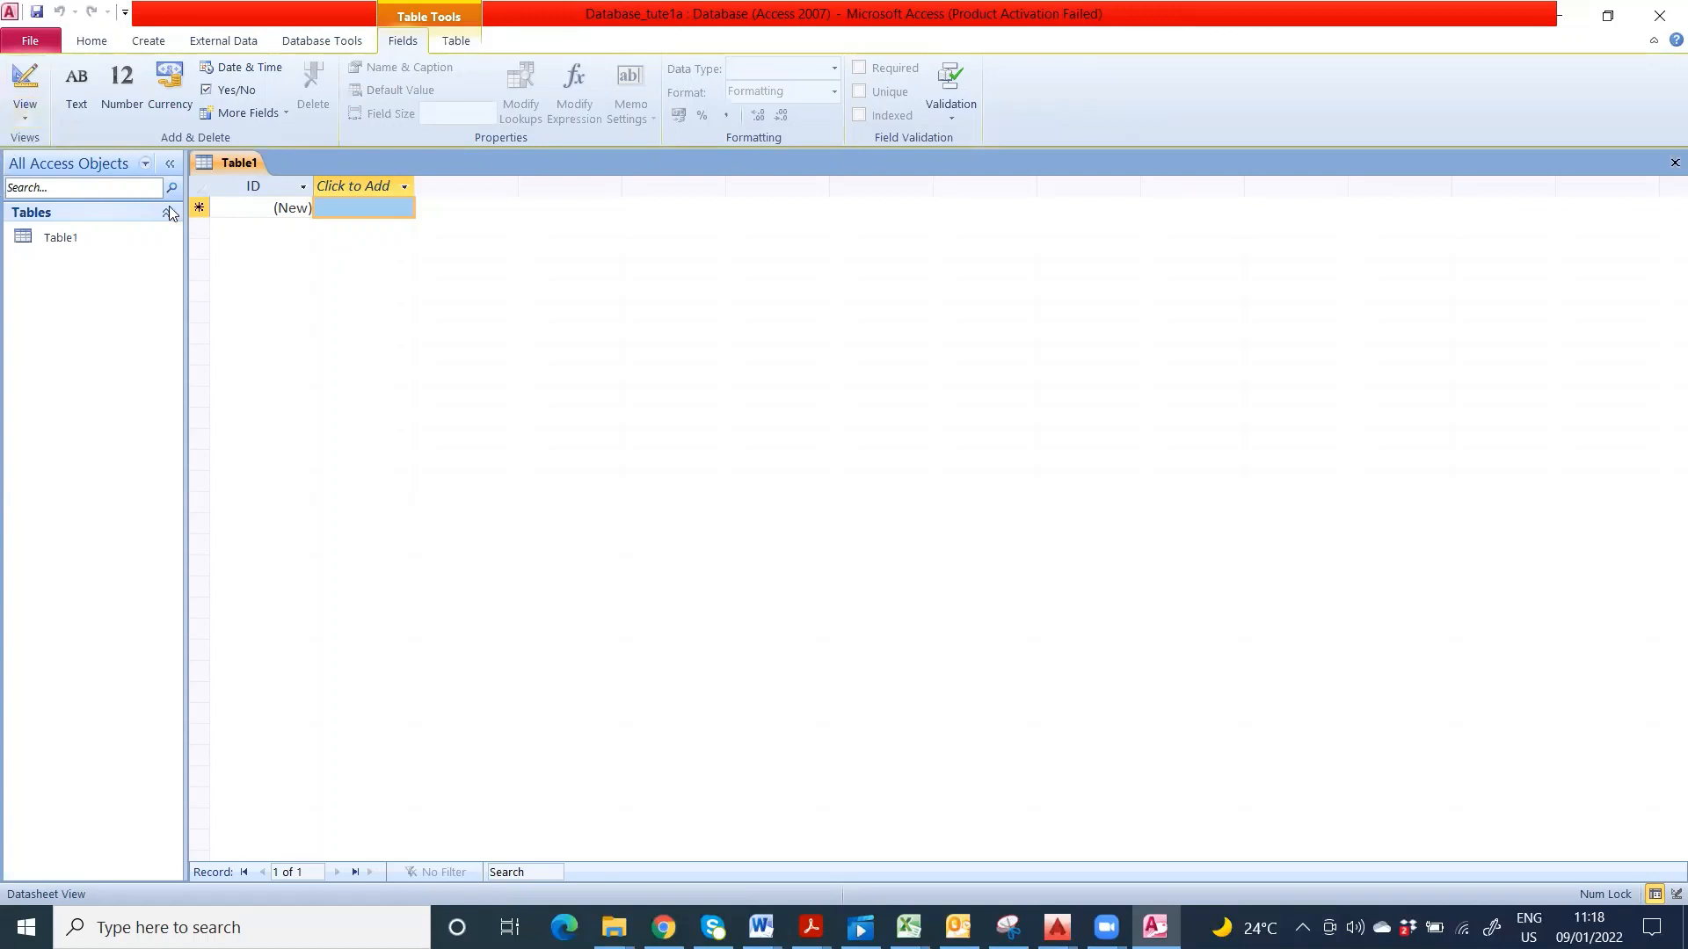
- Switch Table1 to Design View, saving it under the name 'Company Details'
click(24, 85)
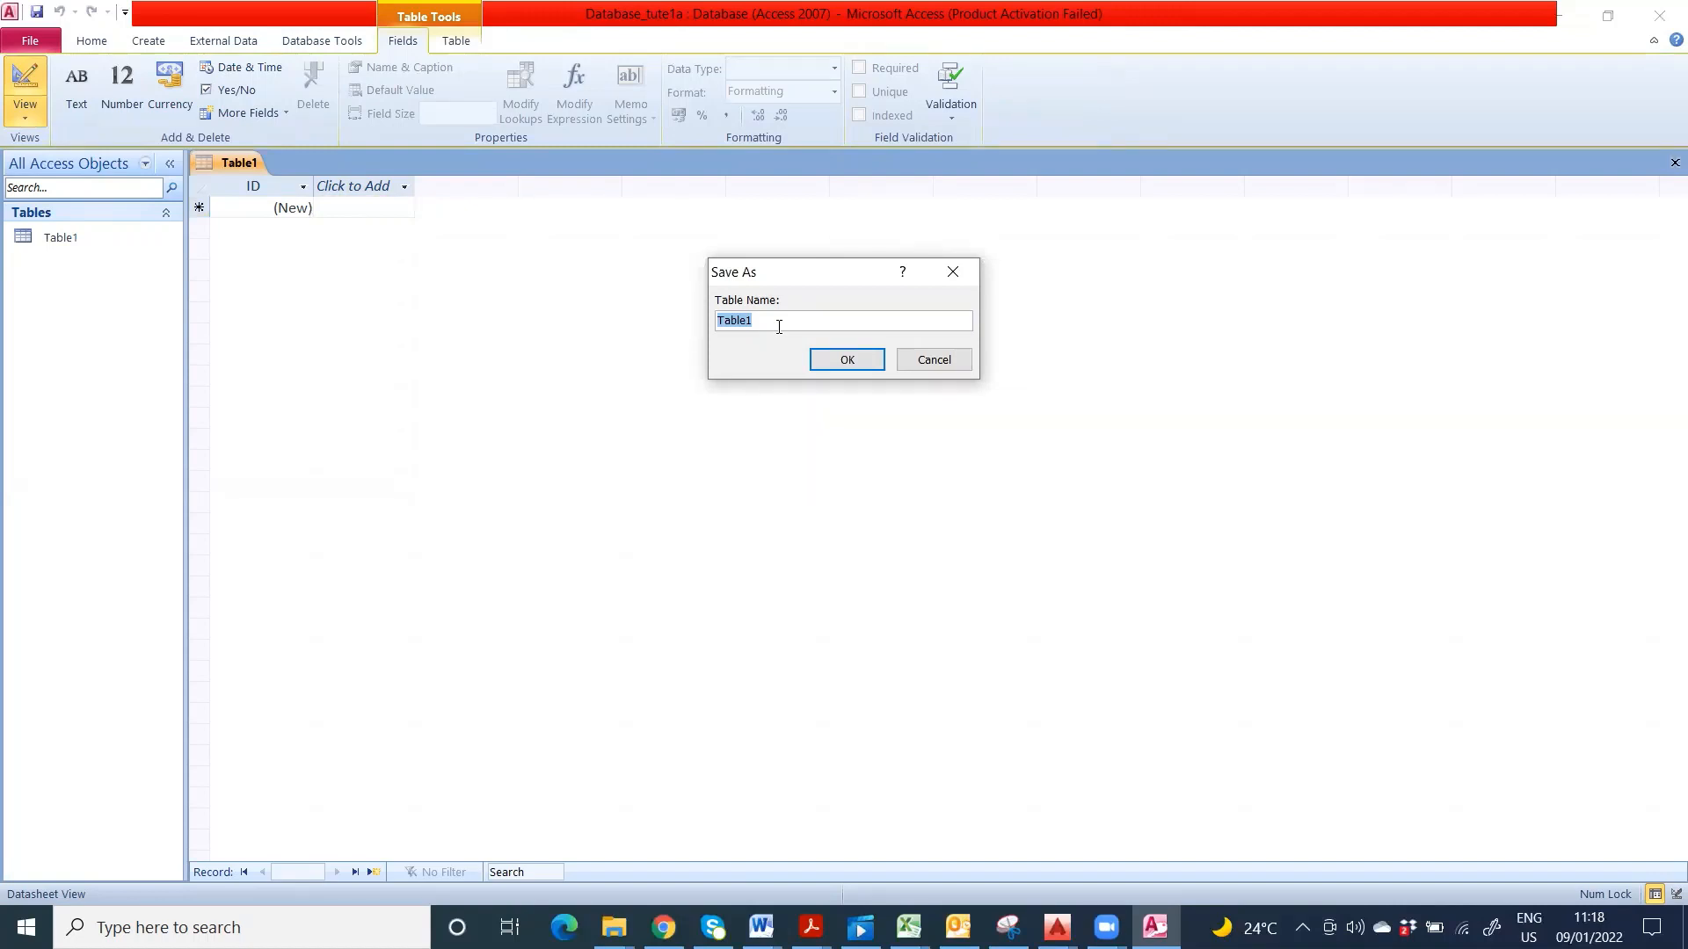
text(Con)
key(BackSpace)
text(mpany Details)
click(829, 364)
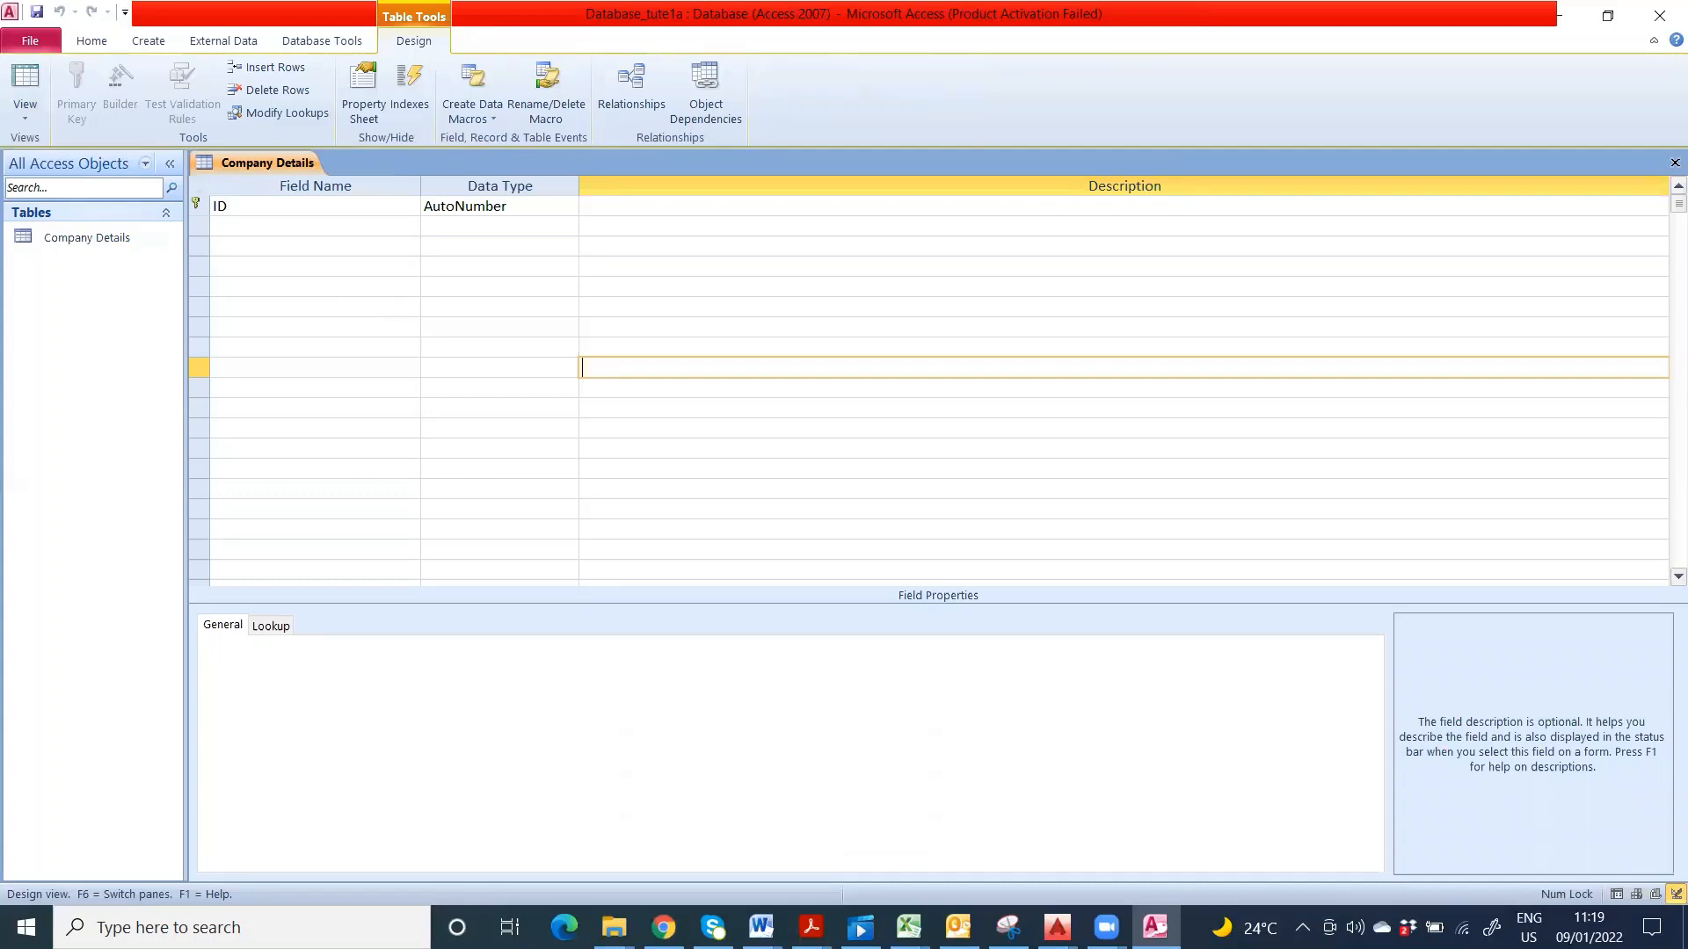
key(alt+Tab)
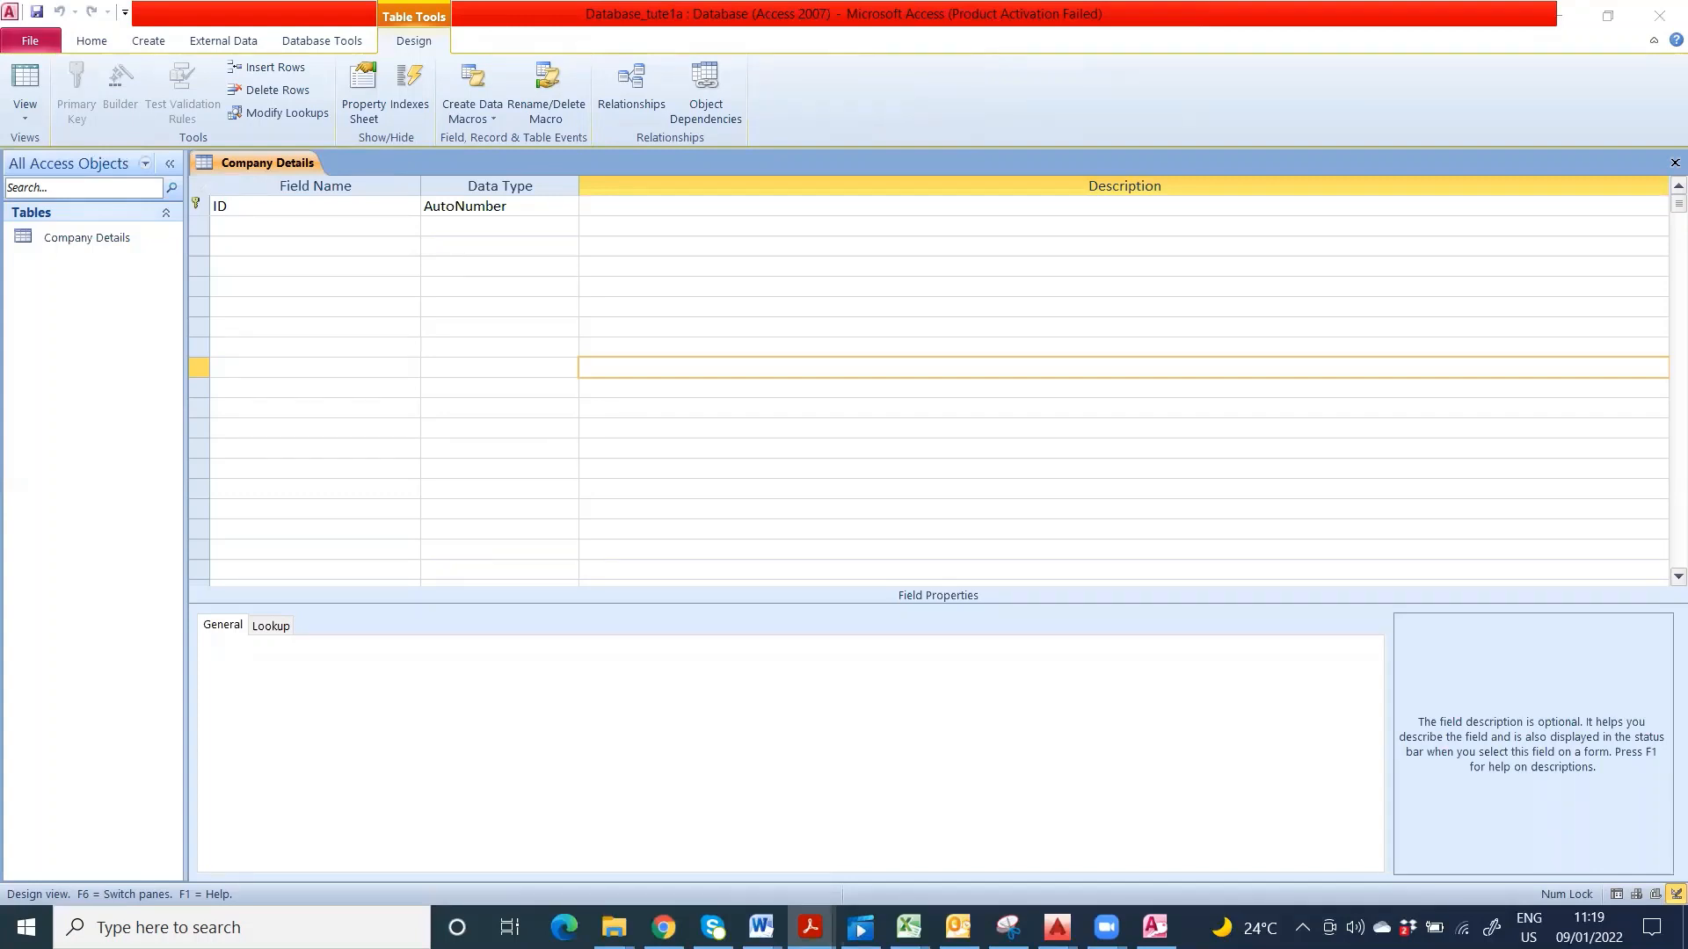
click(226, 207)
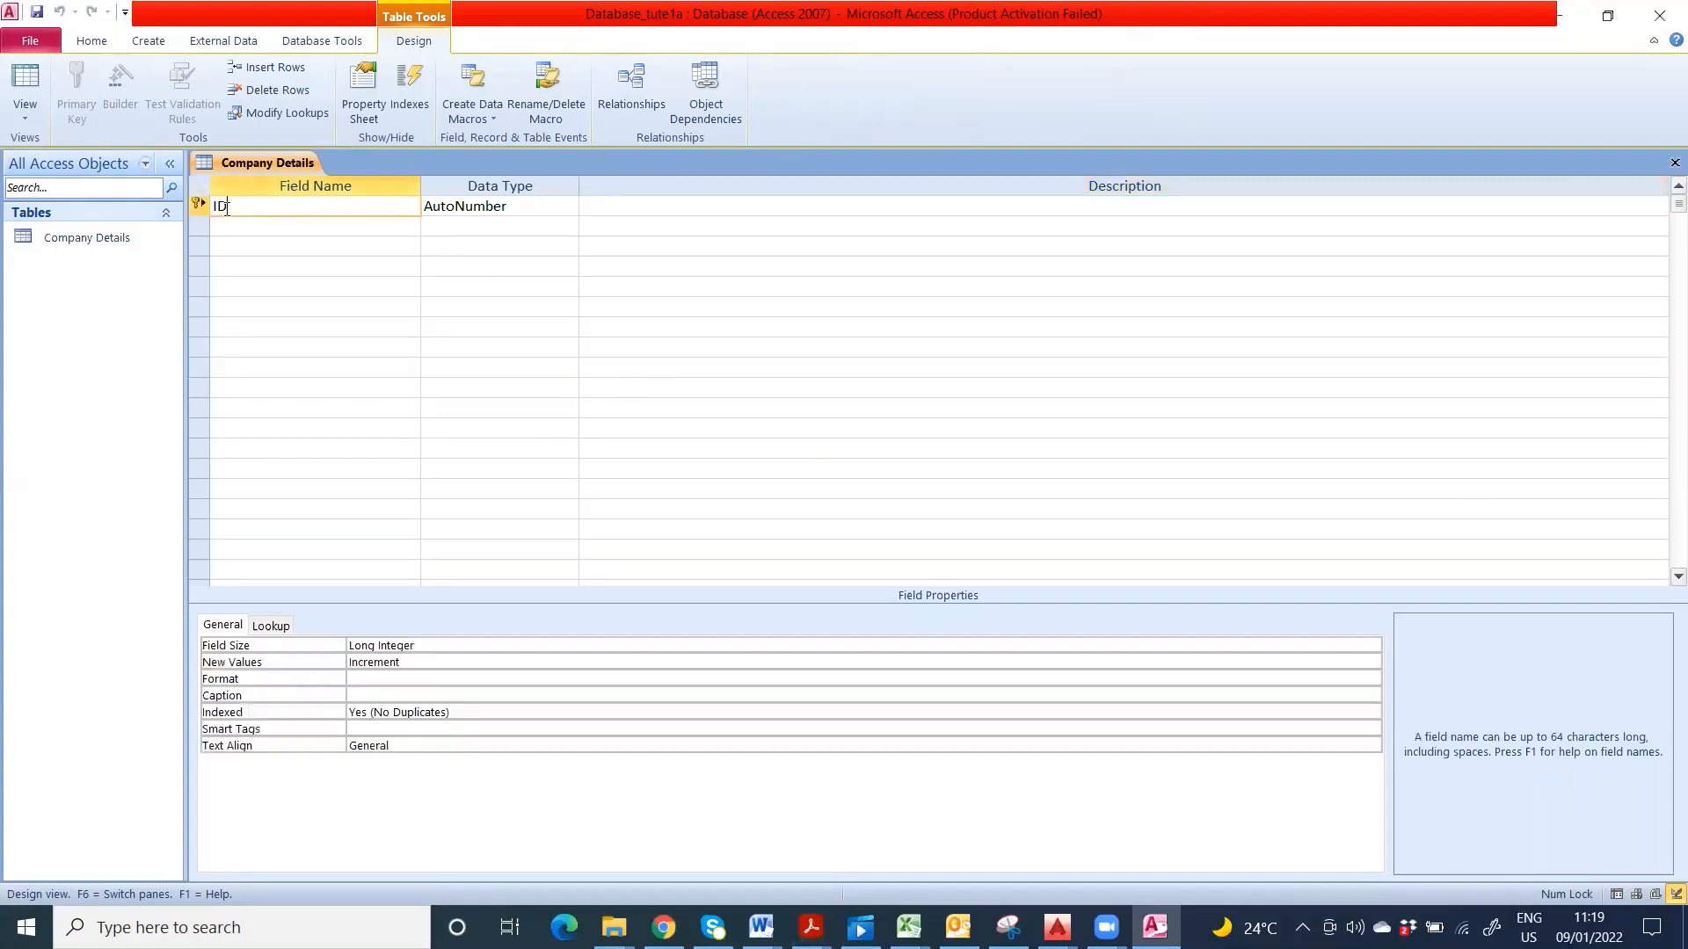
double_click(229, 205)
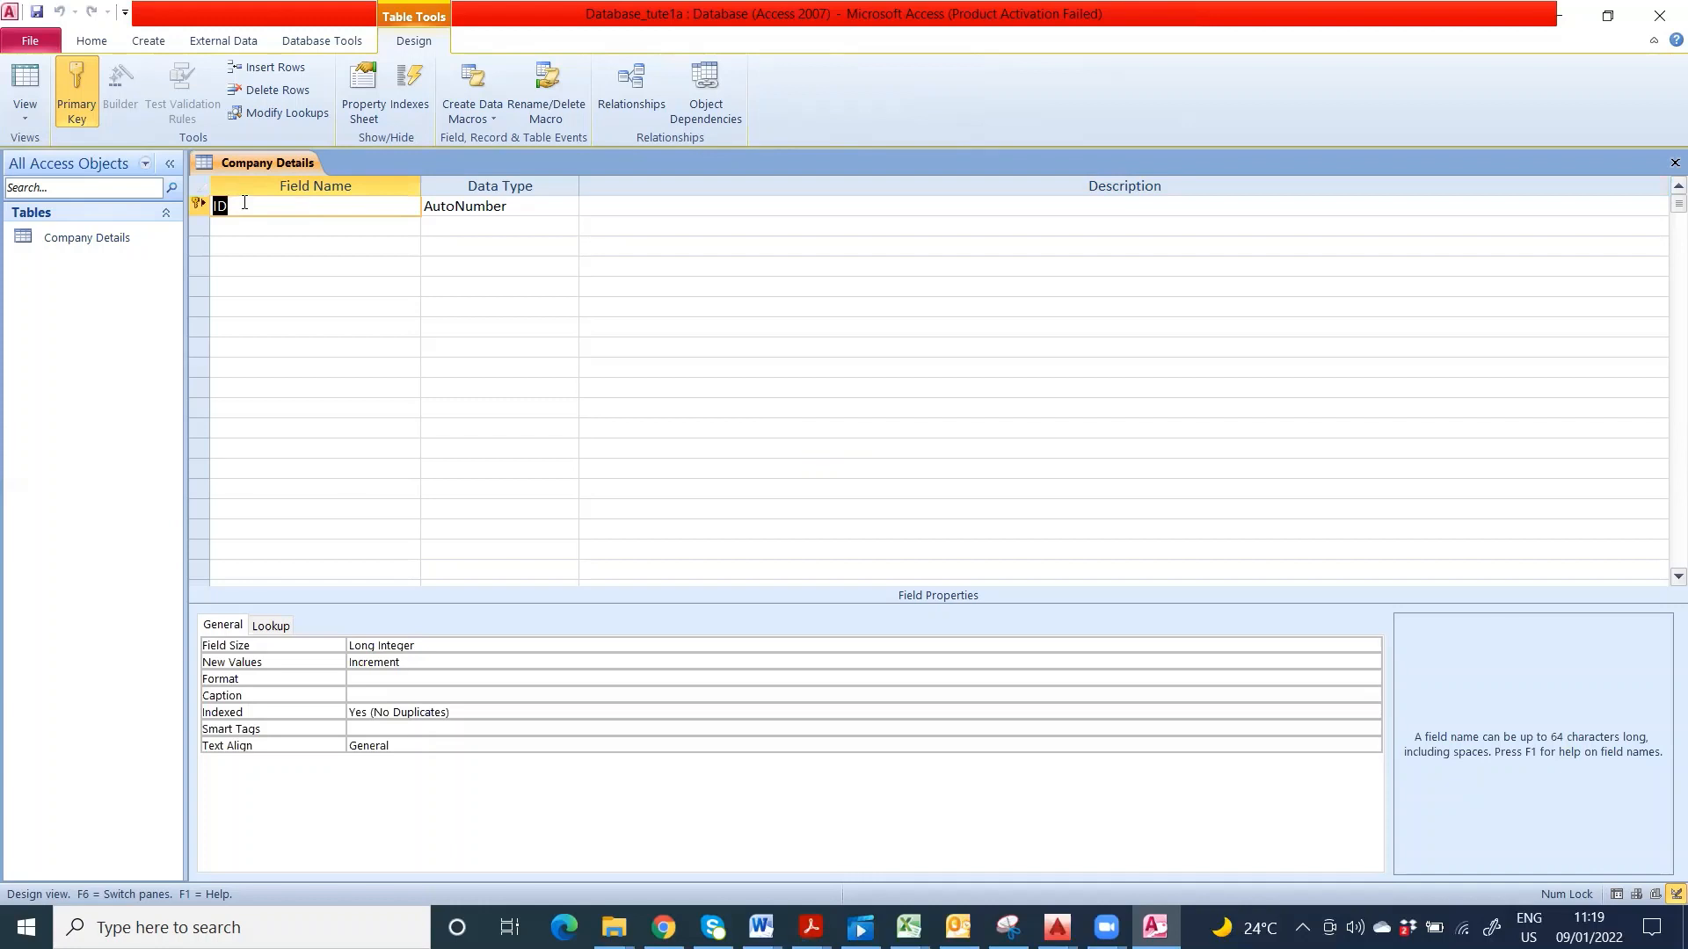
- Rename the ID field to Company ID and make it a Text field
text(Company ID)
click(521, 204)
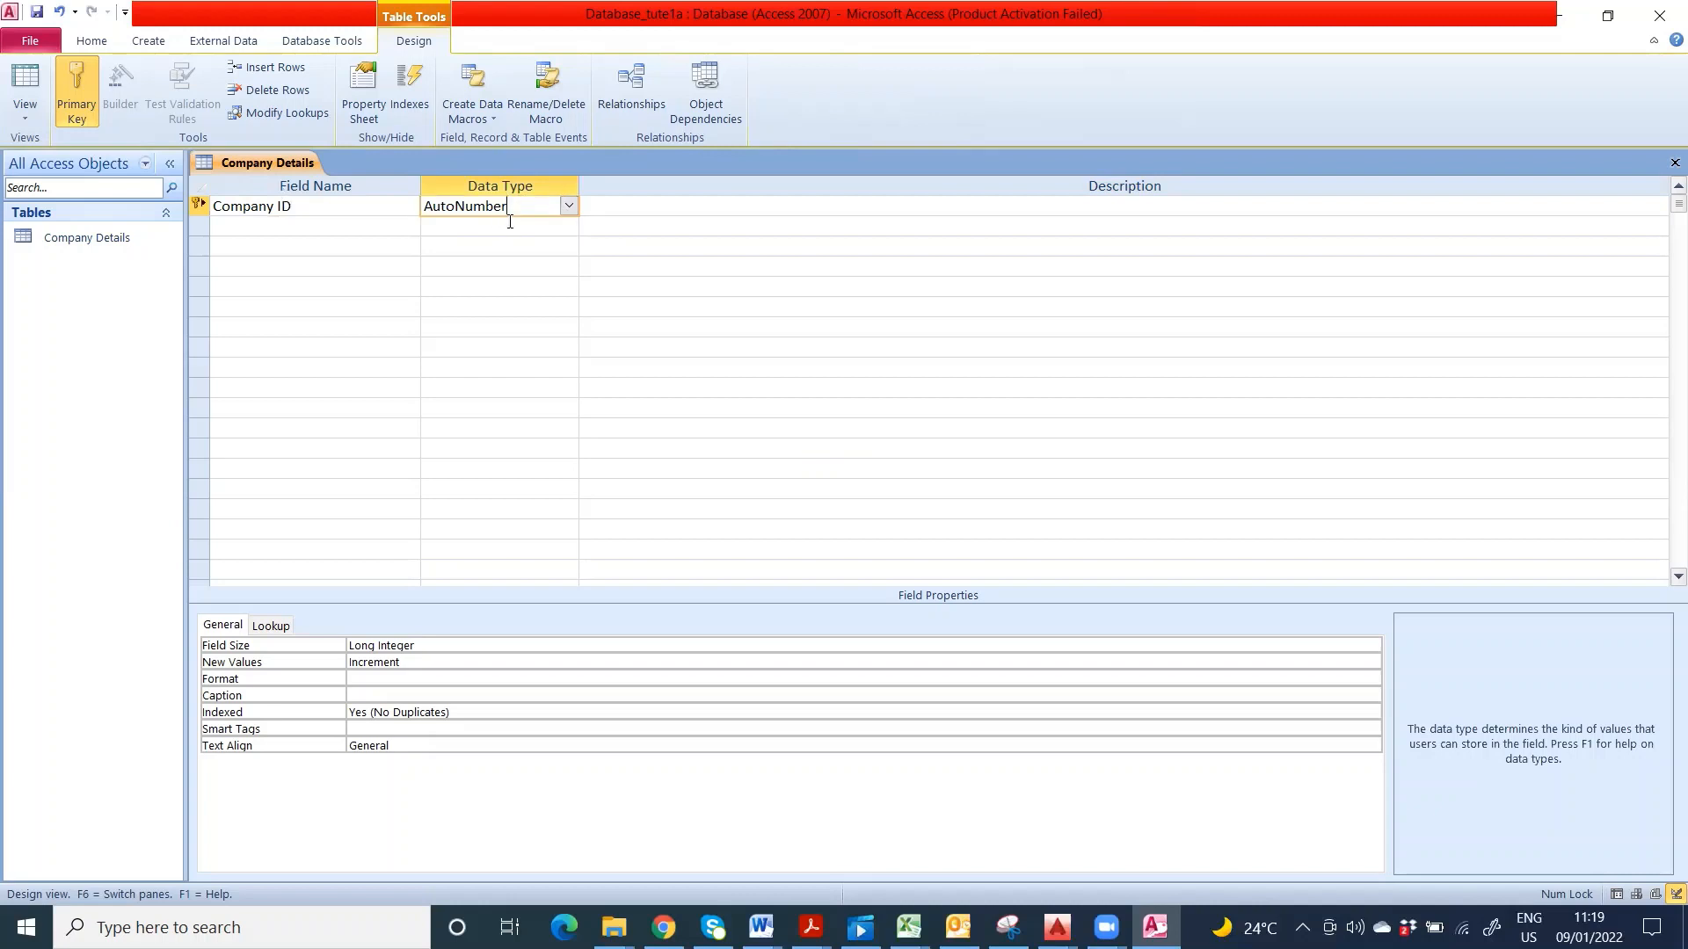
click(568, 209)
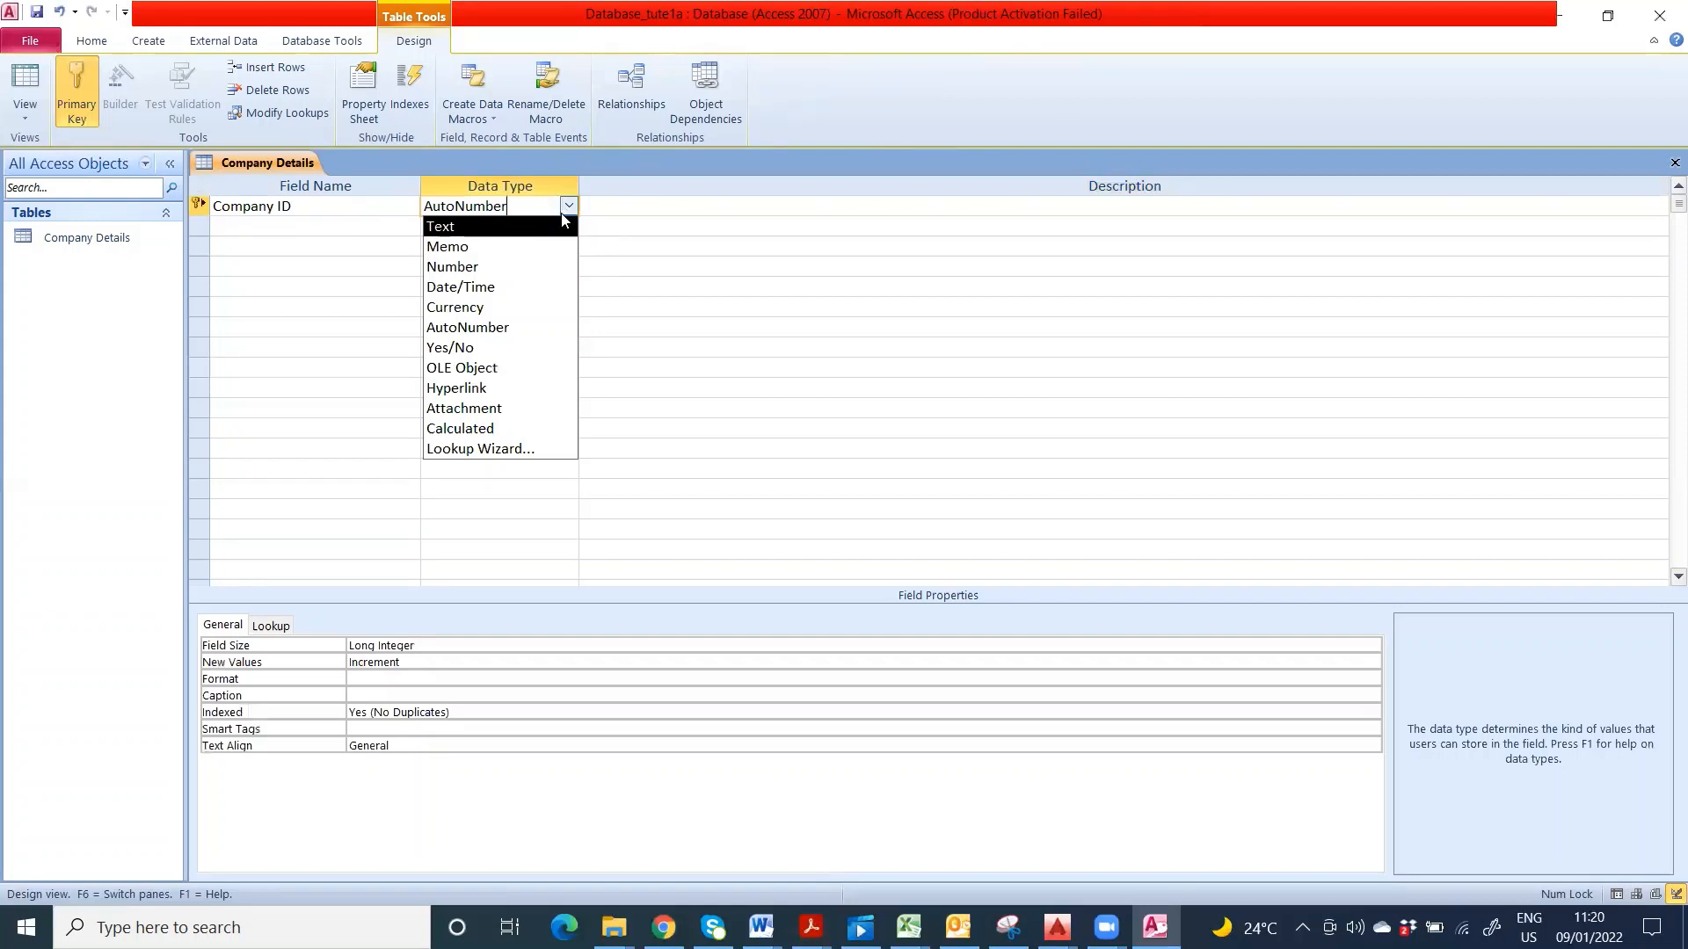
click(506, 229)
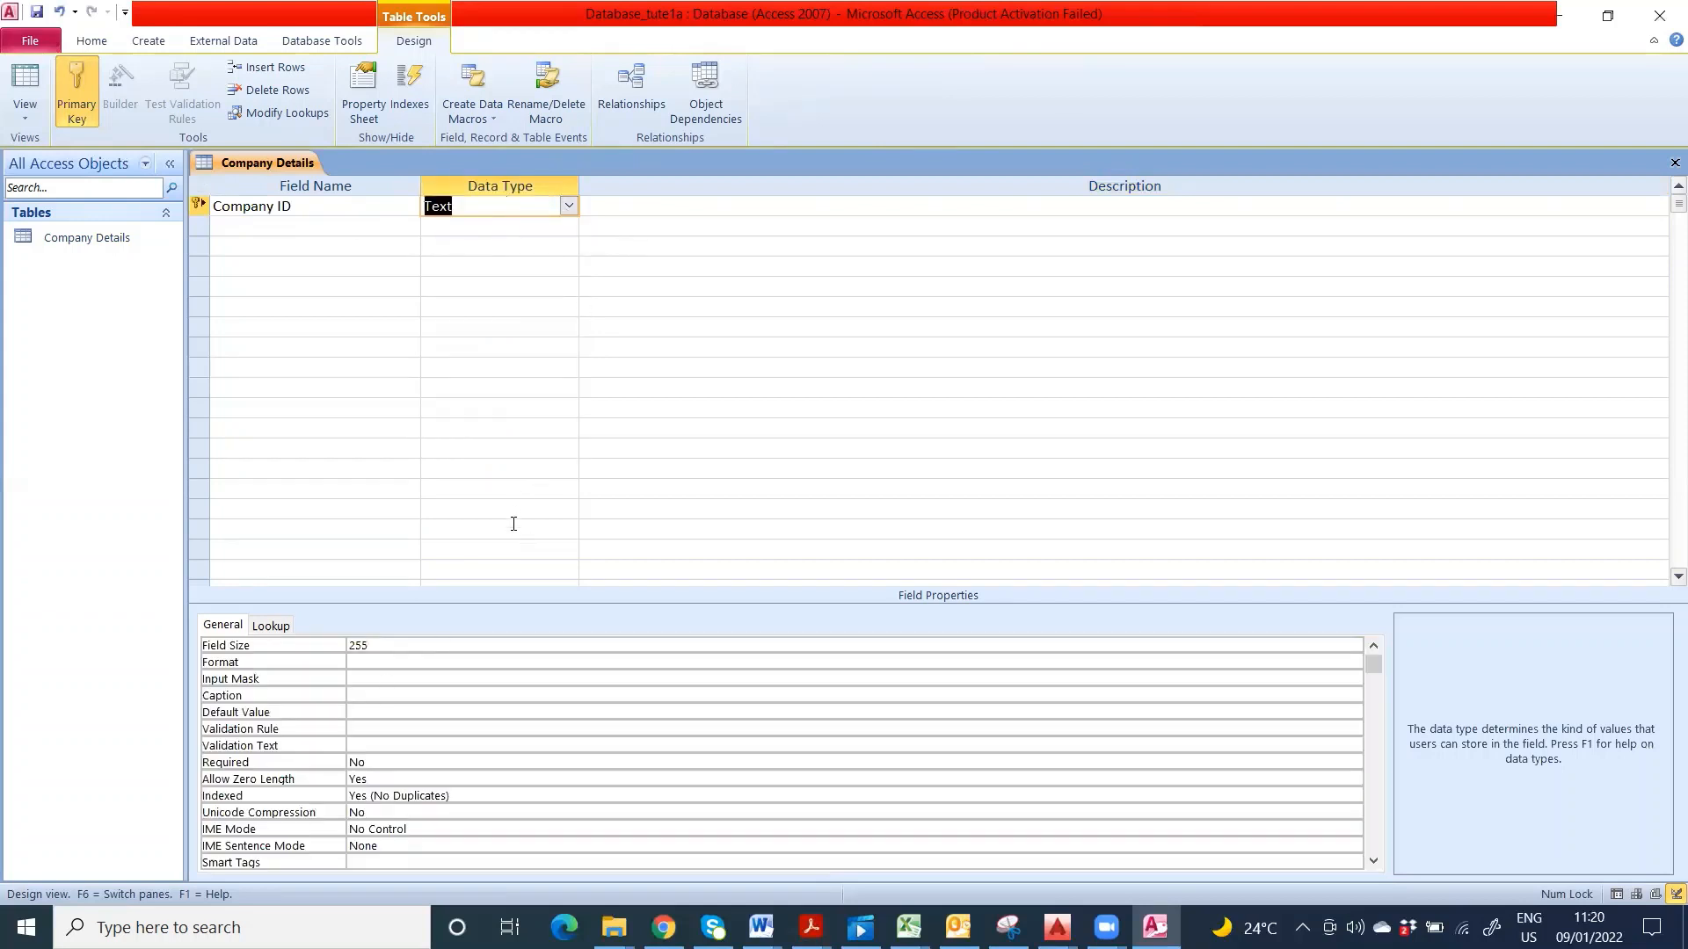
- Set the Company ID field size to 5
scroll(513, 536, down, 3)
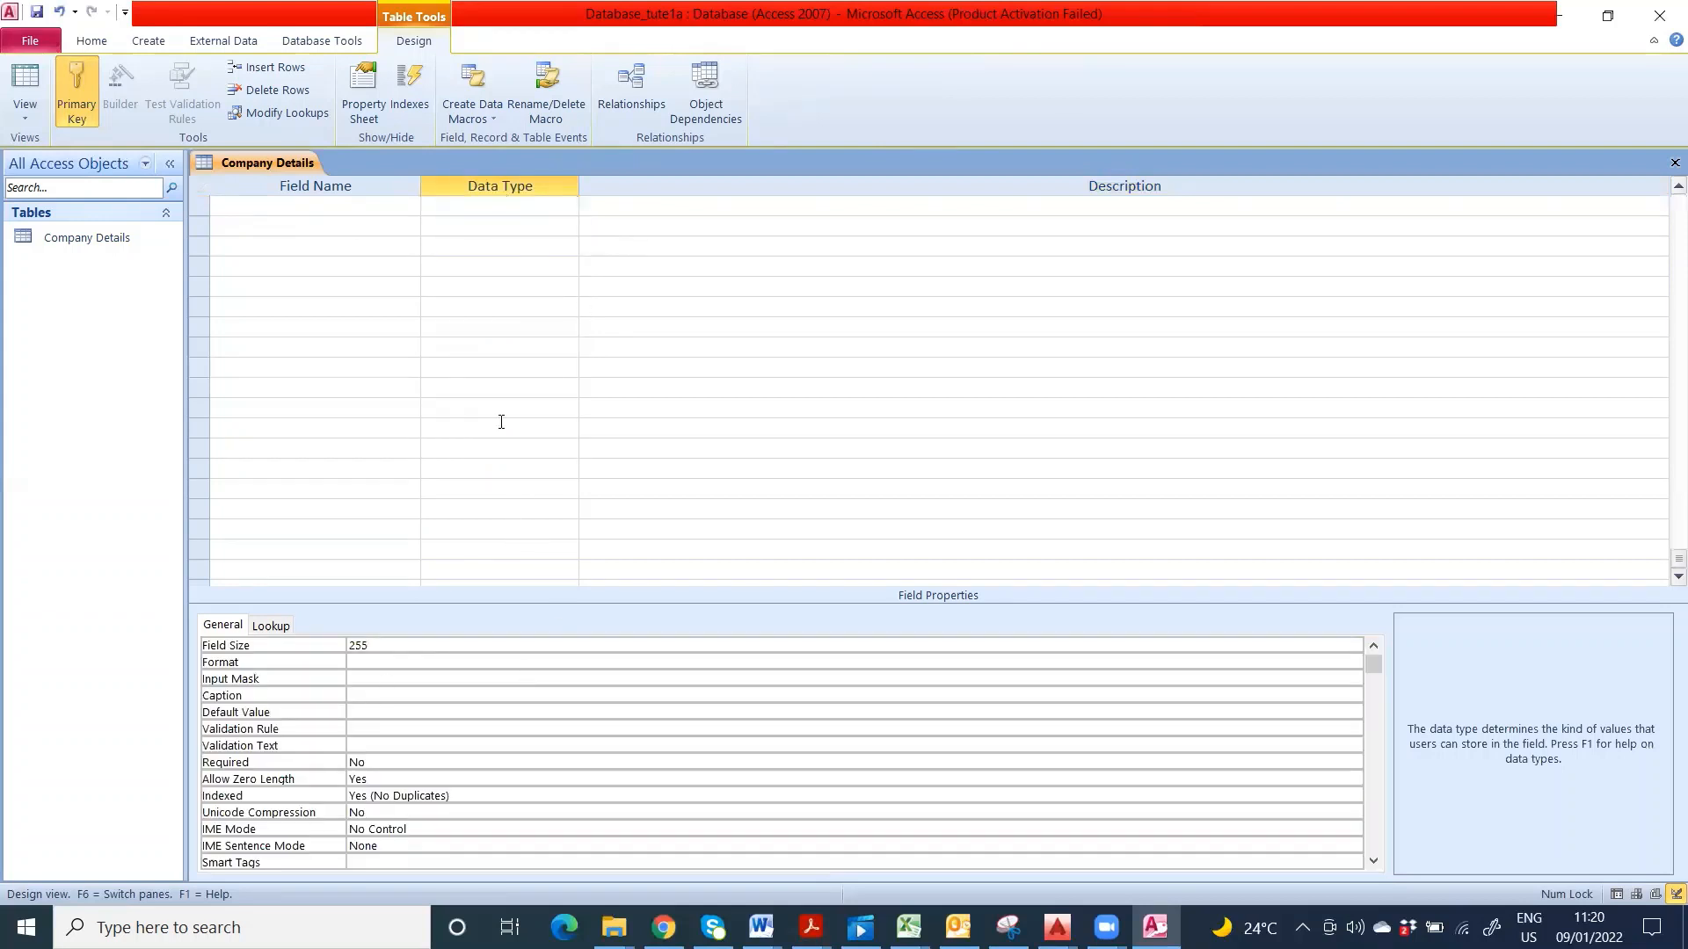
scroll(501, 422, up, 3)
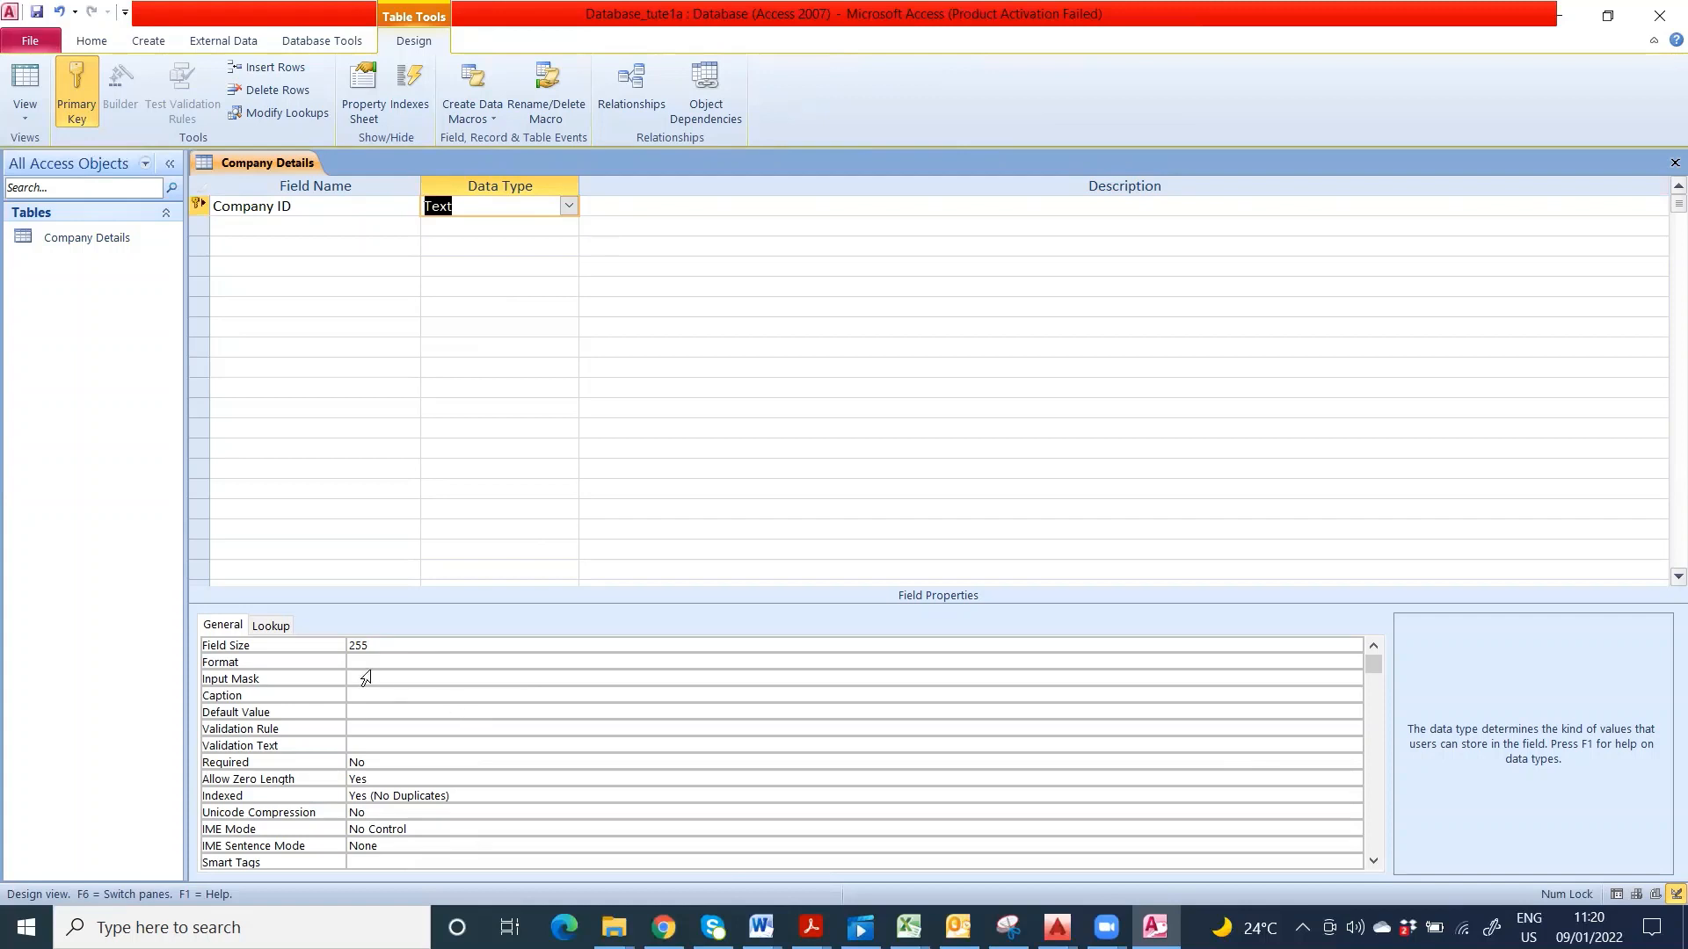
click(348, 645)
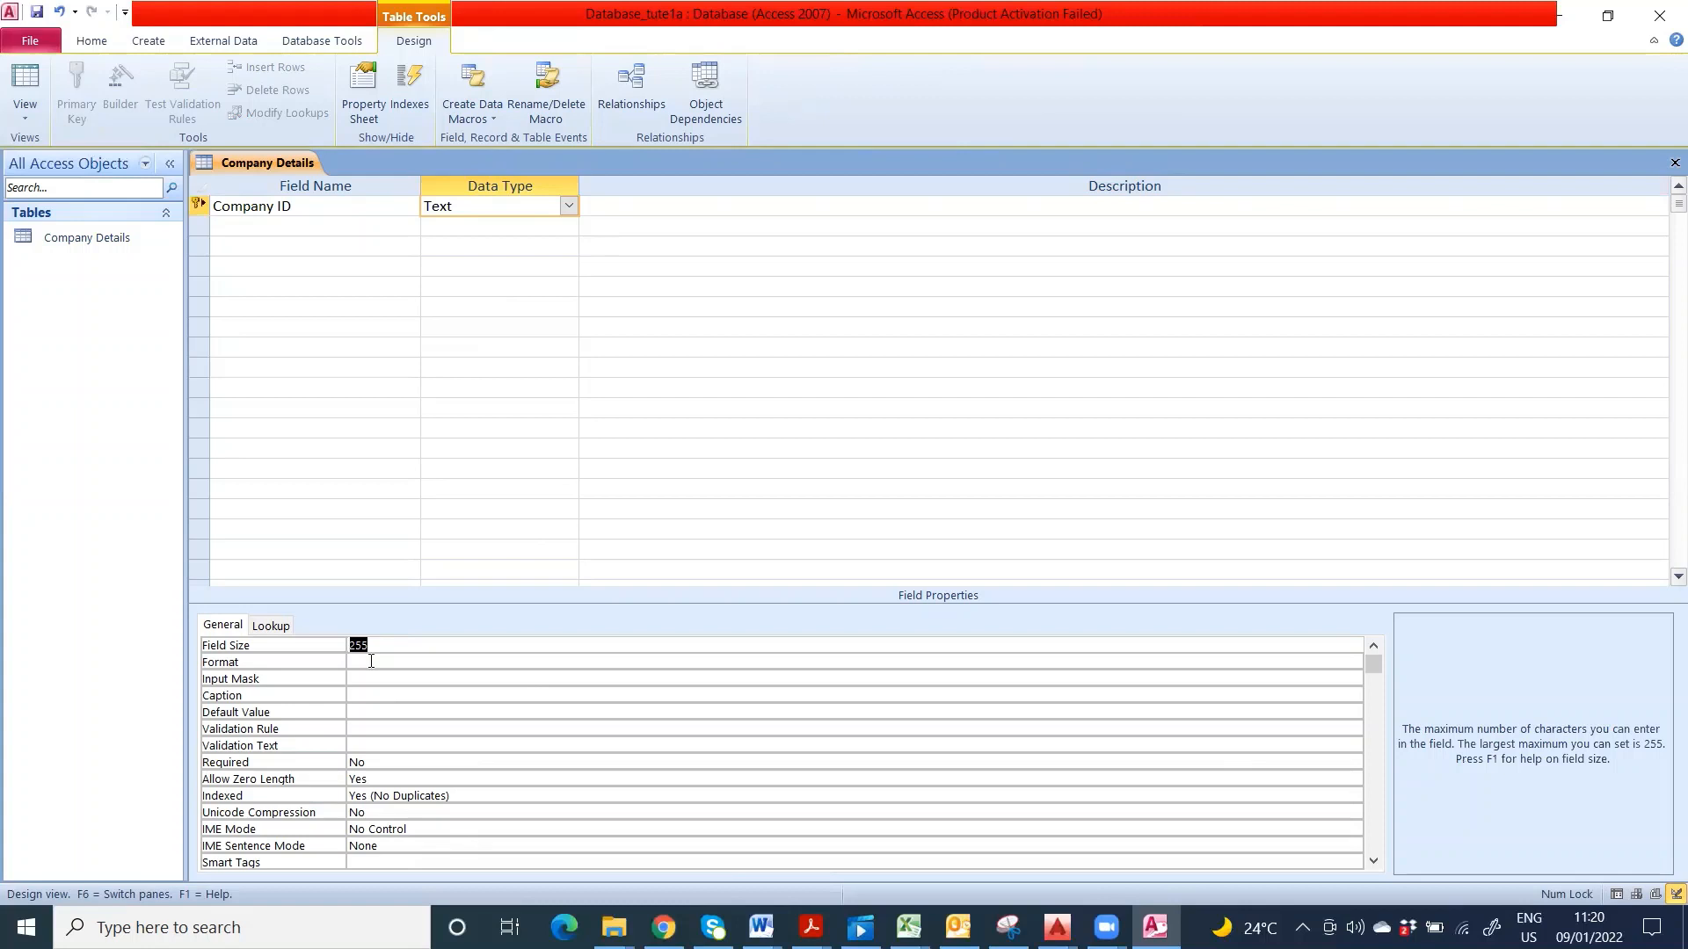
text(5)
click(286, 234)
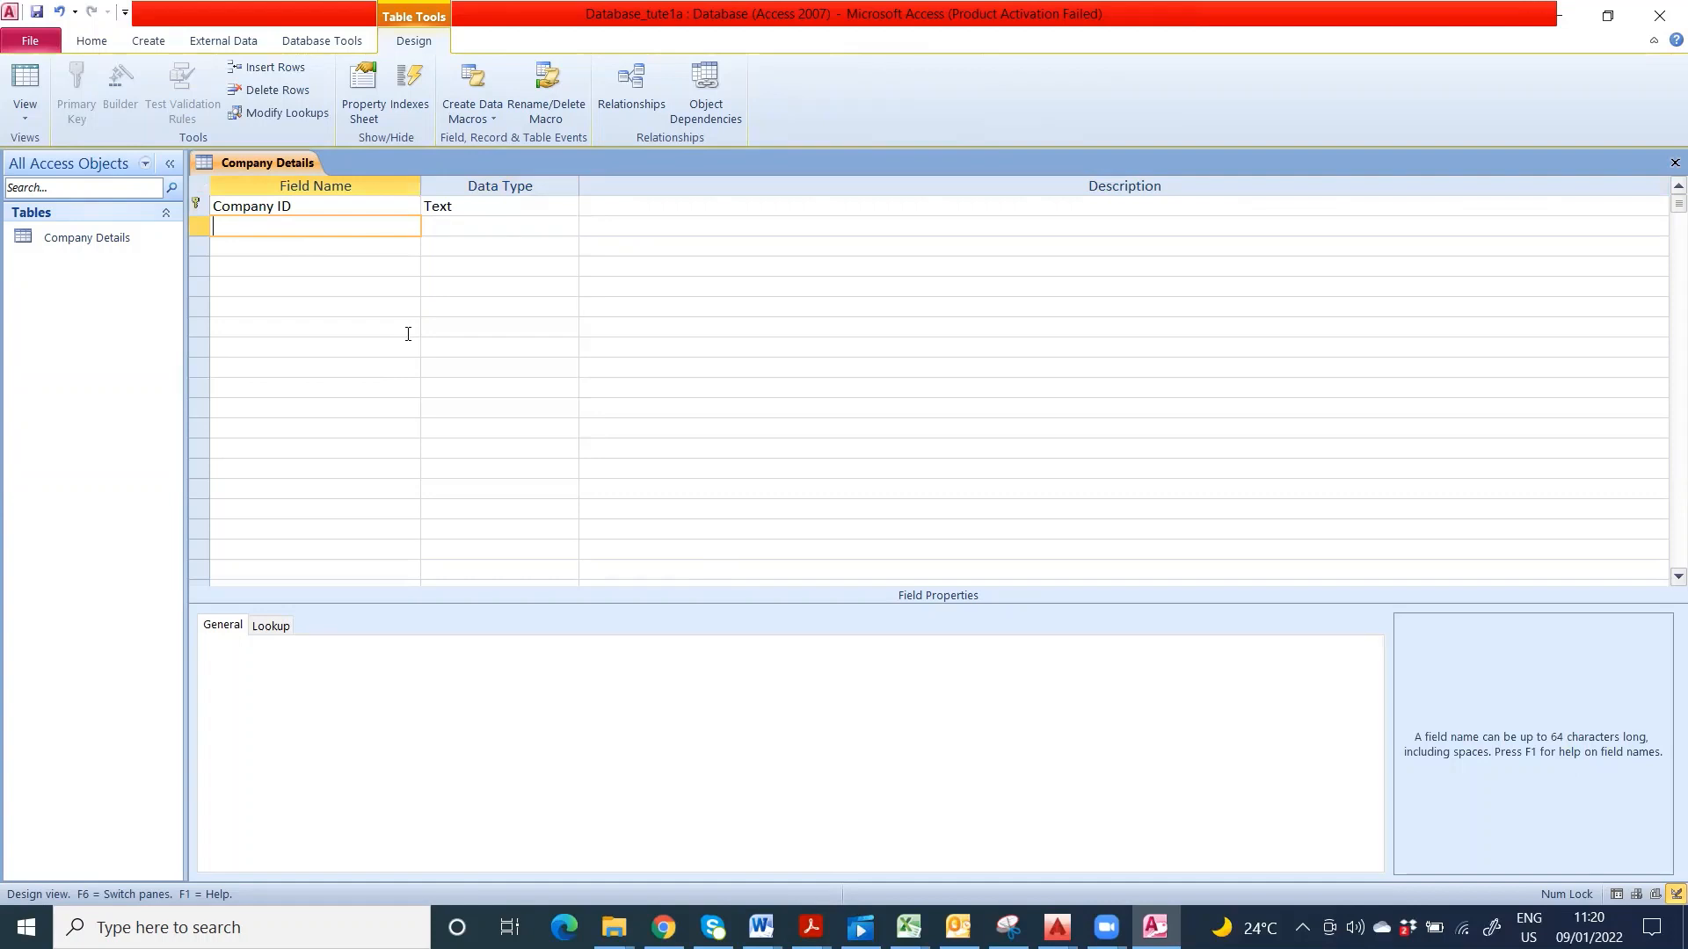
- Add the fields Company Name, Address, Suburb and Postcode
text(Company Name)
click(332, 253)
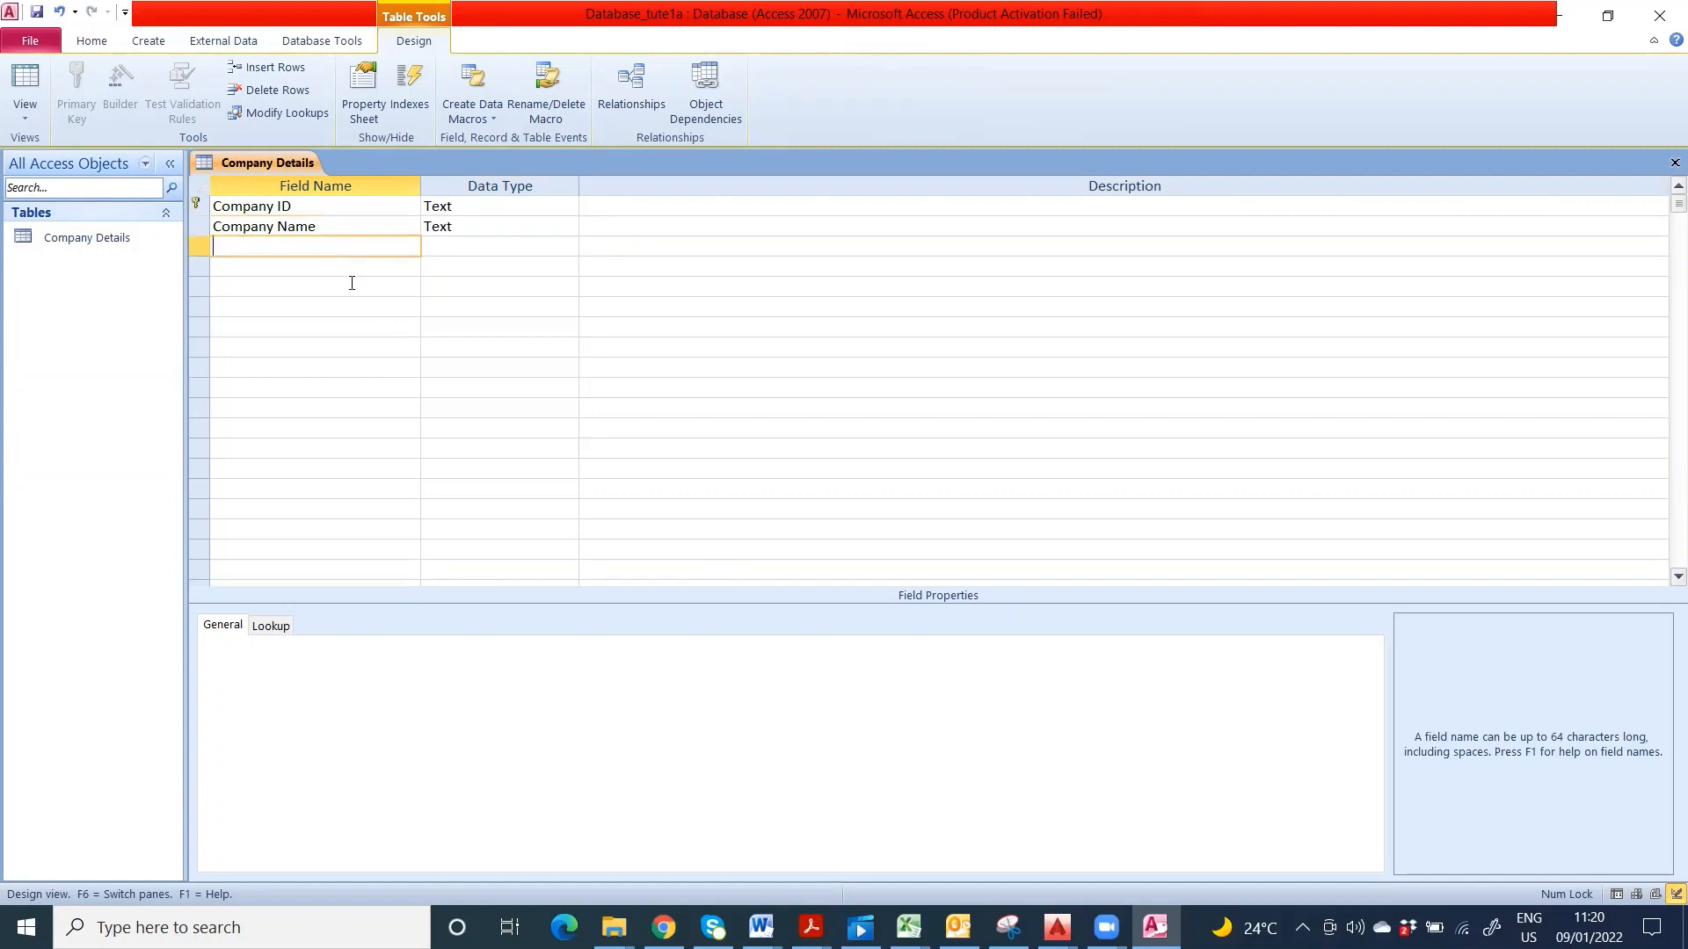
text(Address)
key(Down)
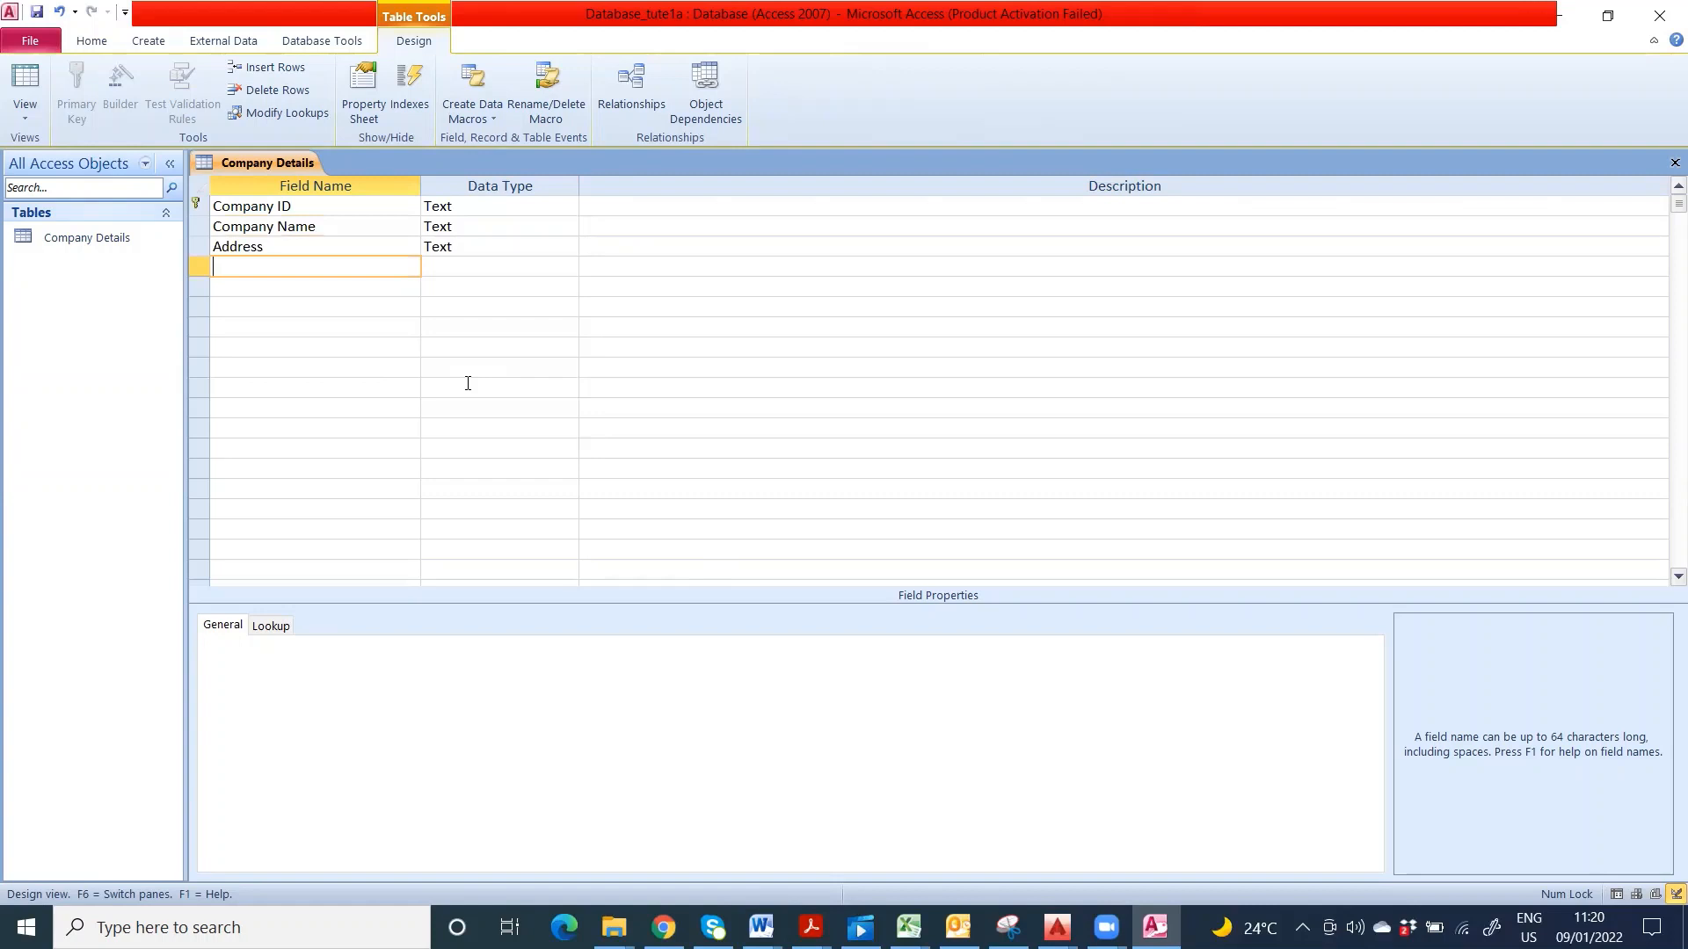
text(Suburb)
click(251, 290)
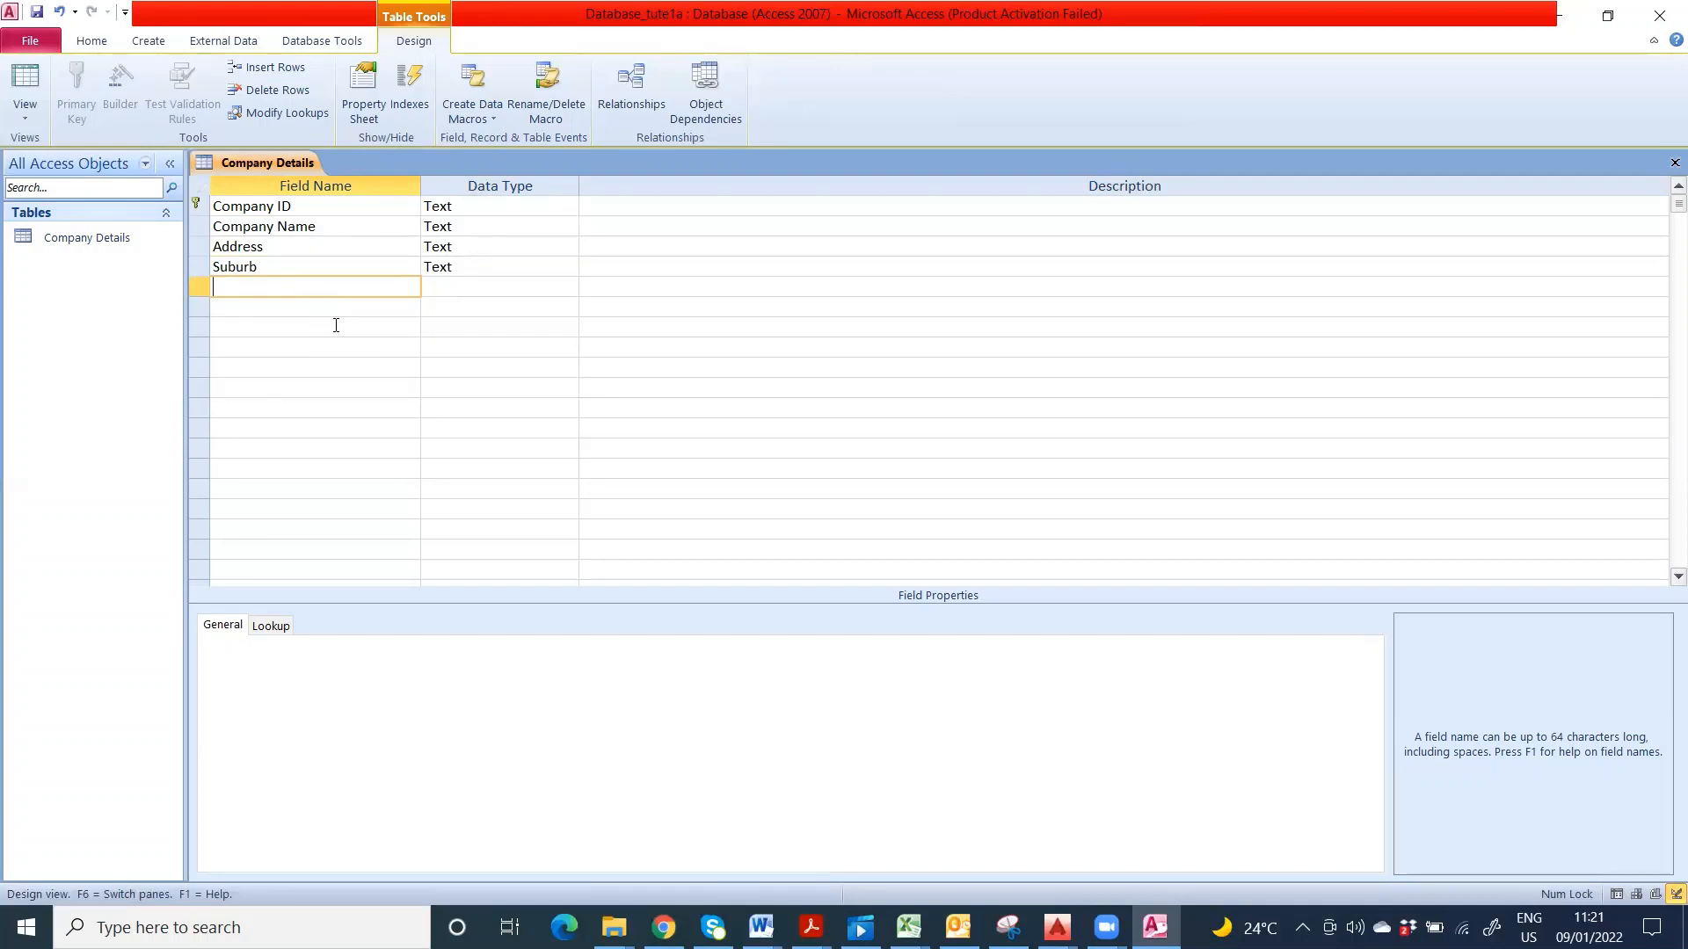
text(Postcode)
key(Down)
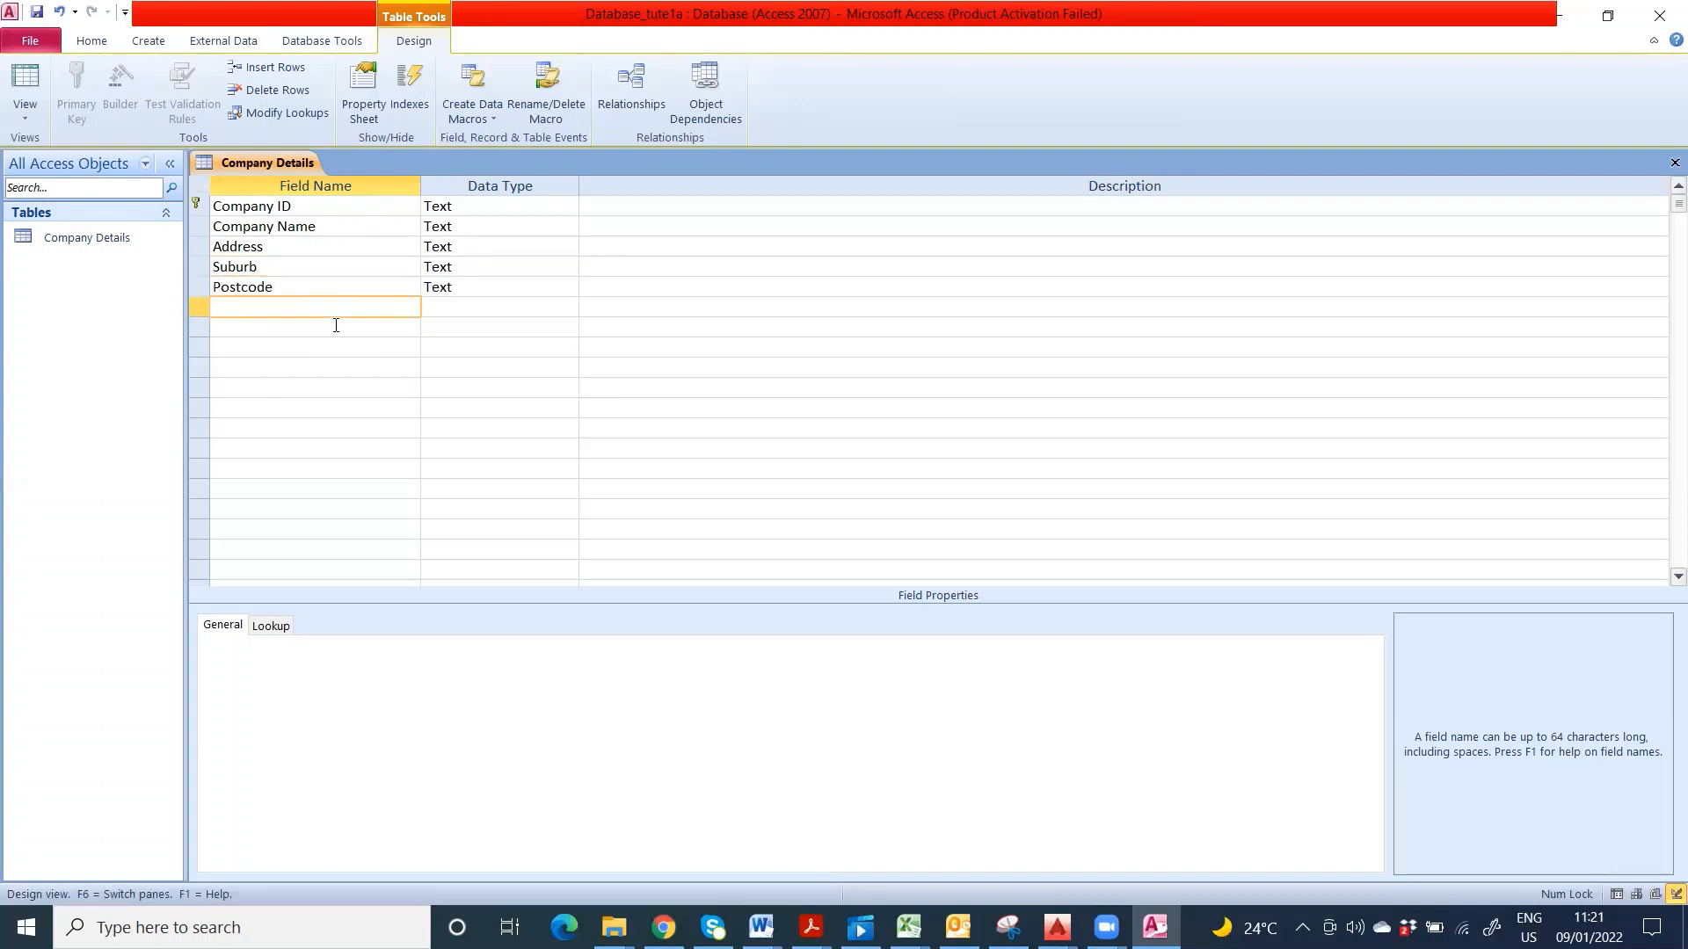
- Add the fields Contact Name, Phone Number and Fax Number
text(P)
key(BackSpace)
text(Contact Name)
click(336, 325)
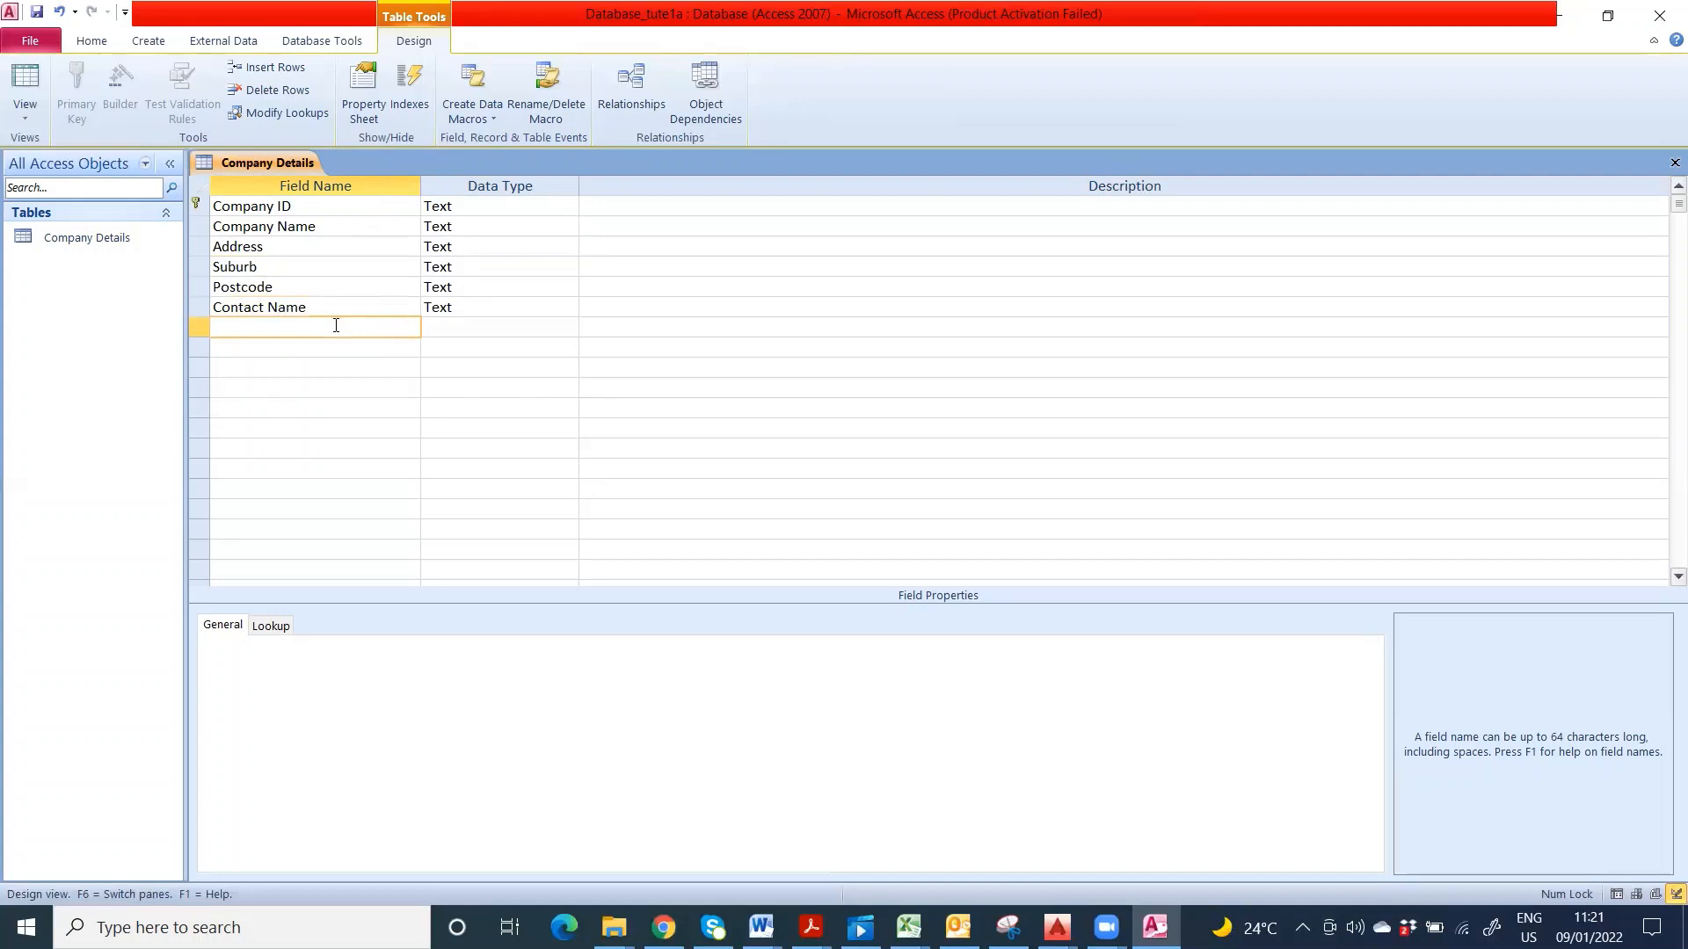
text(Phone Number)
key(Down)
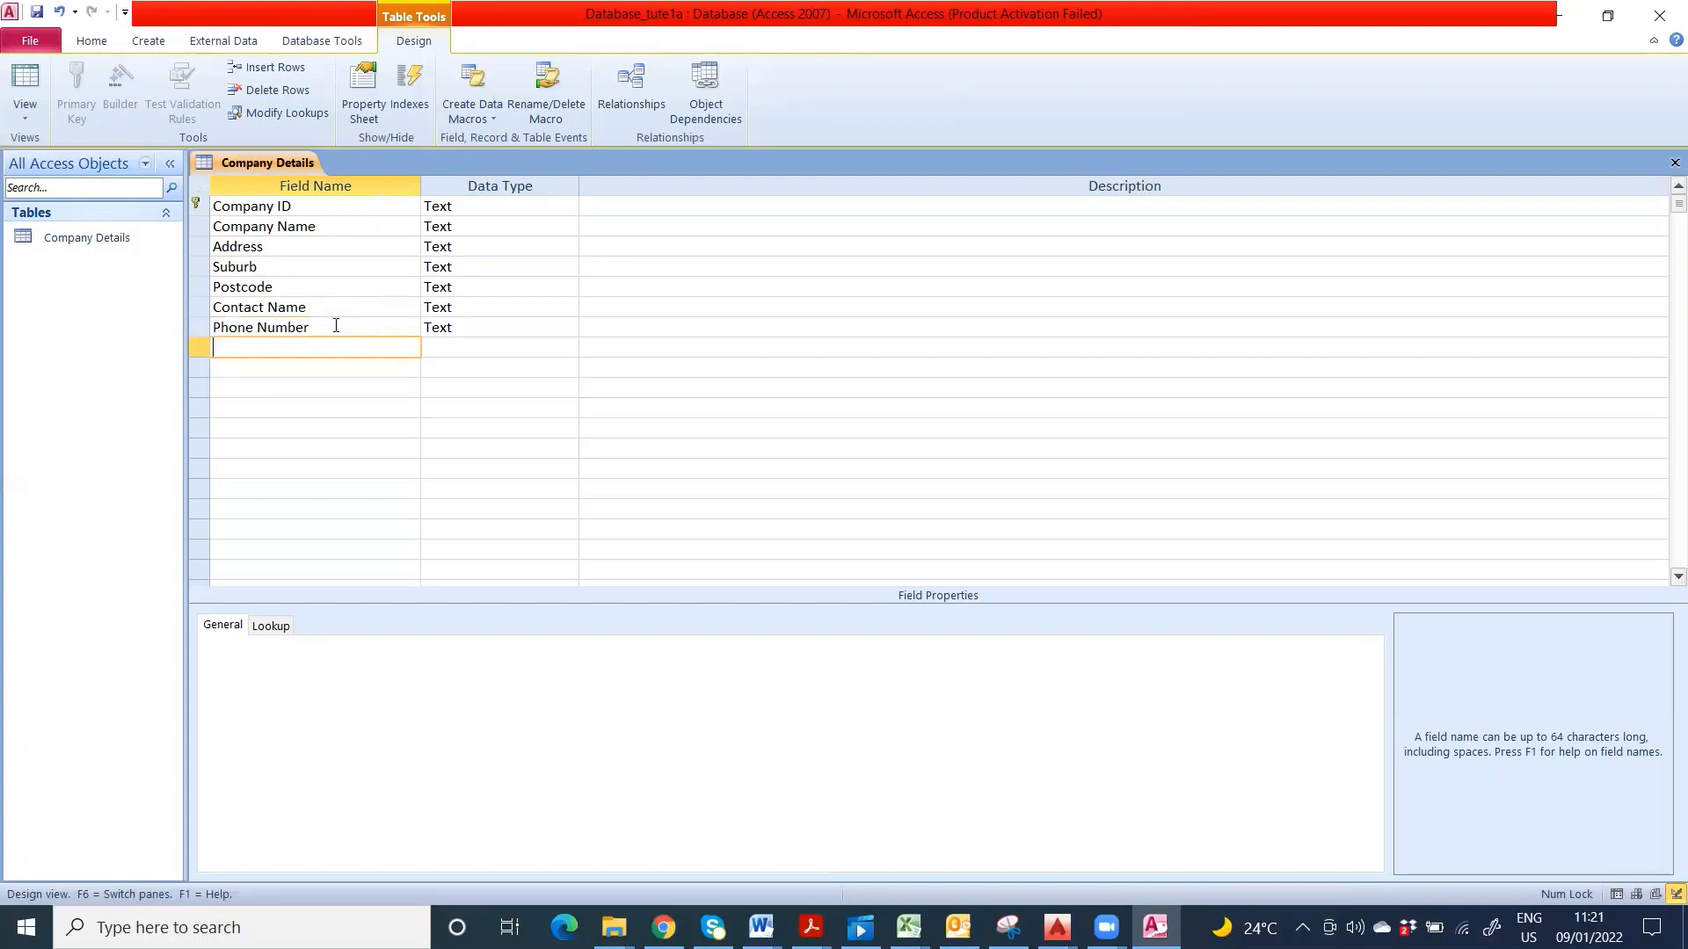
text(Fax Number)
key(Down)
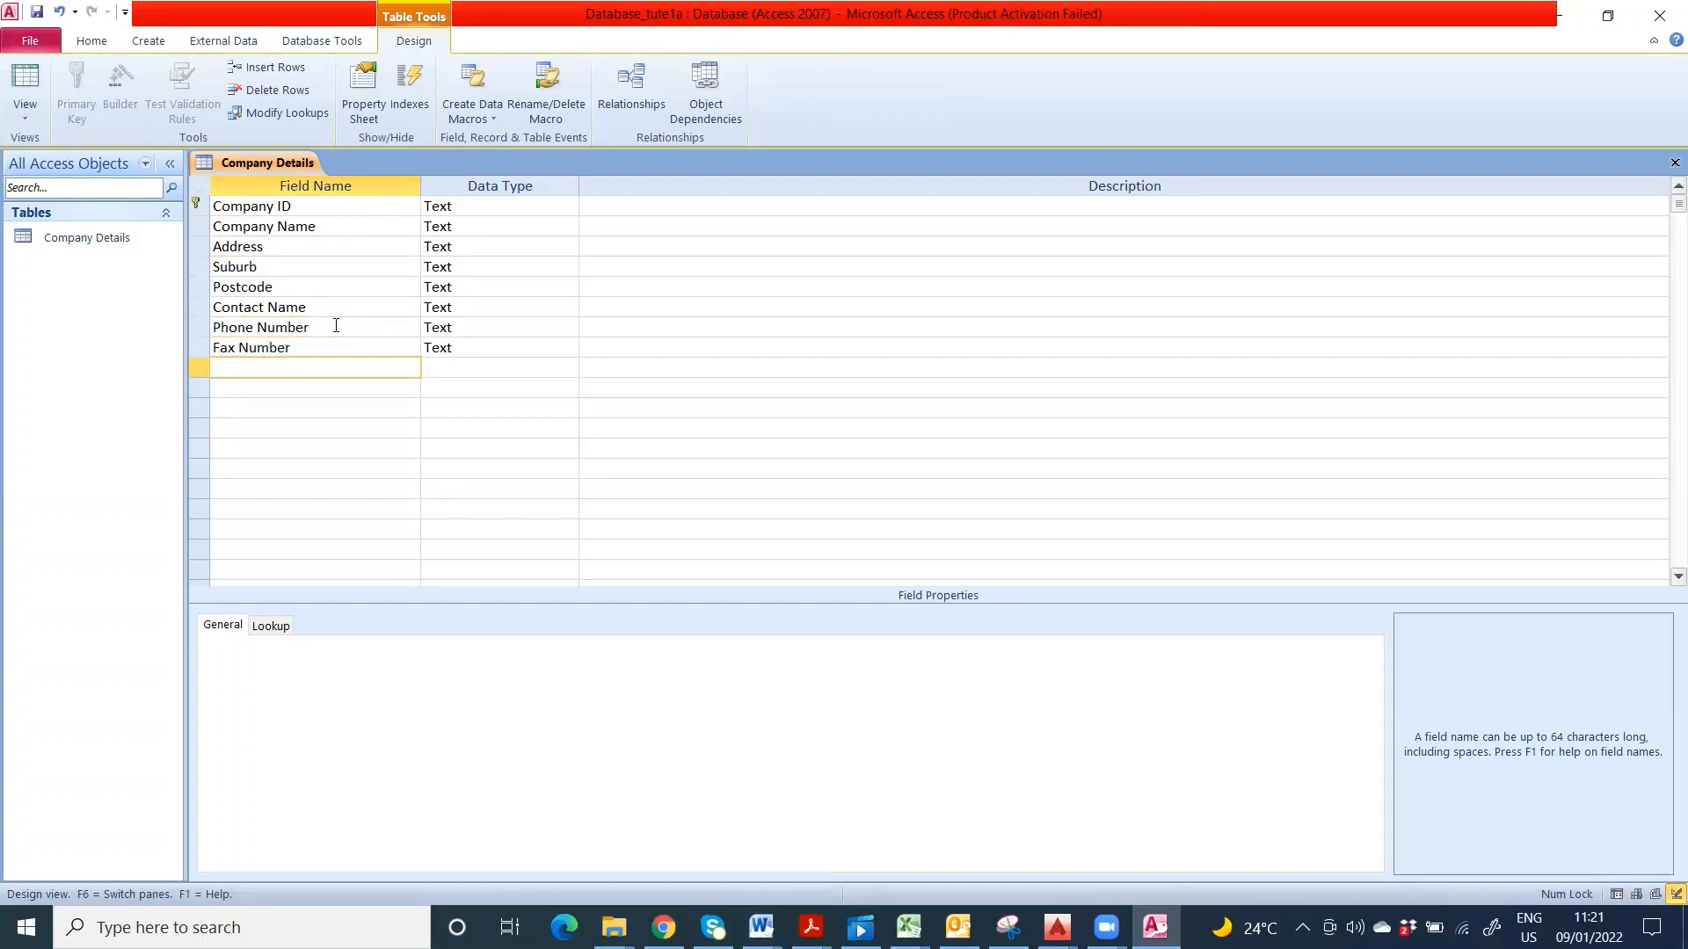
- Add the fields E mail, Contract Price and Area Covered
text(E mail)
key(Down)
text(Contra)
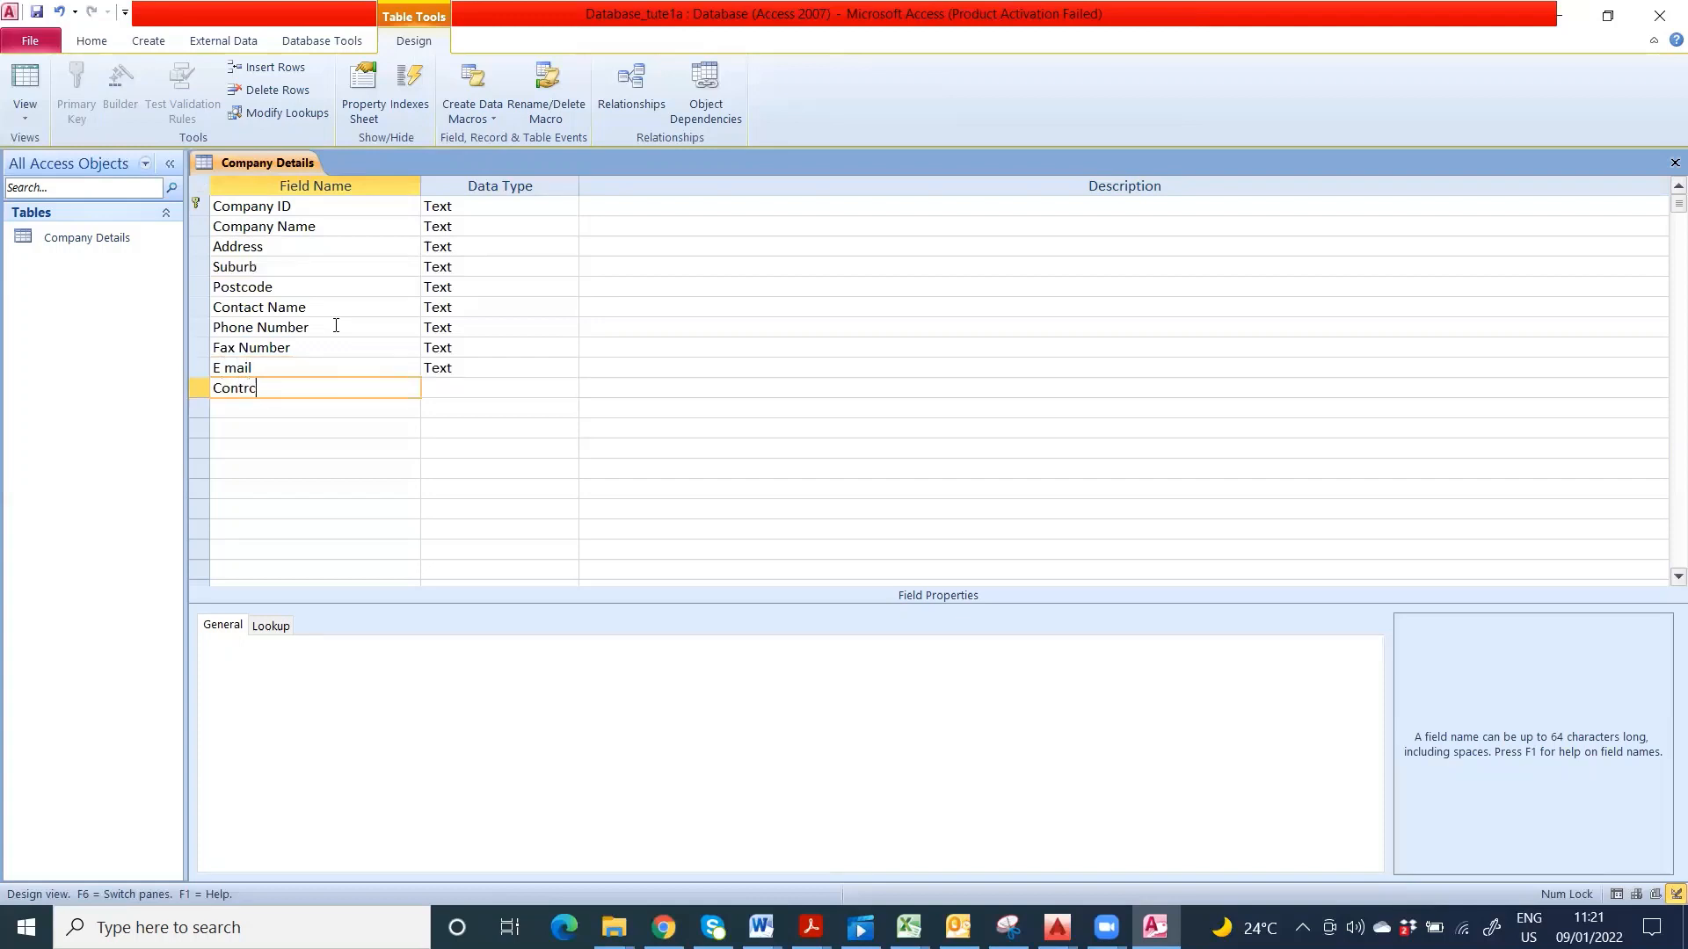
key(BackSpace)
text(act Price)
key(Down)
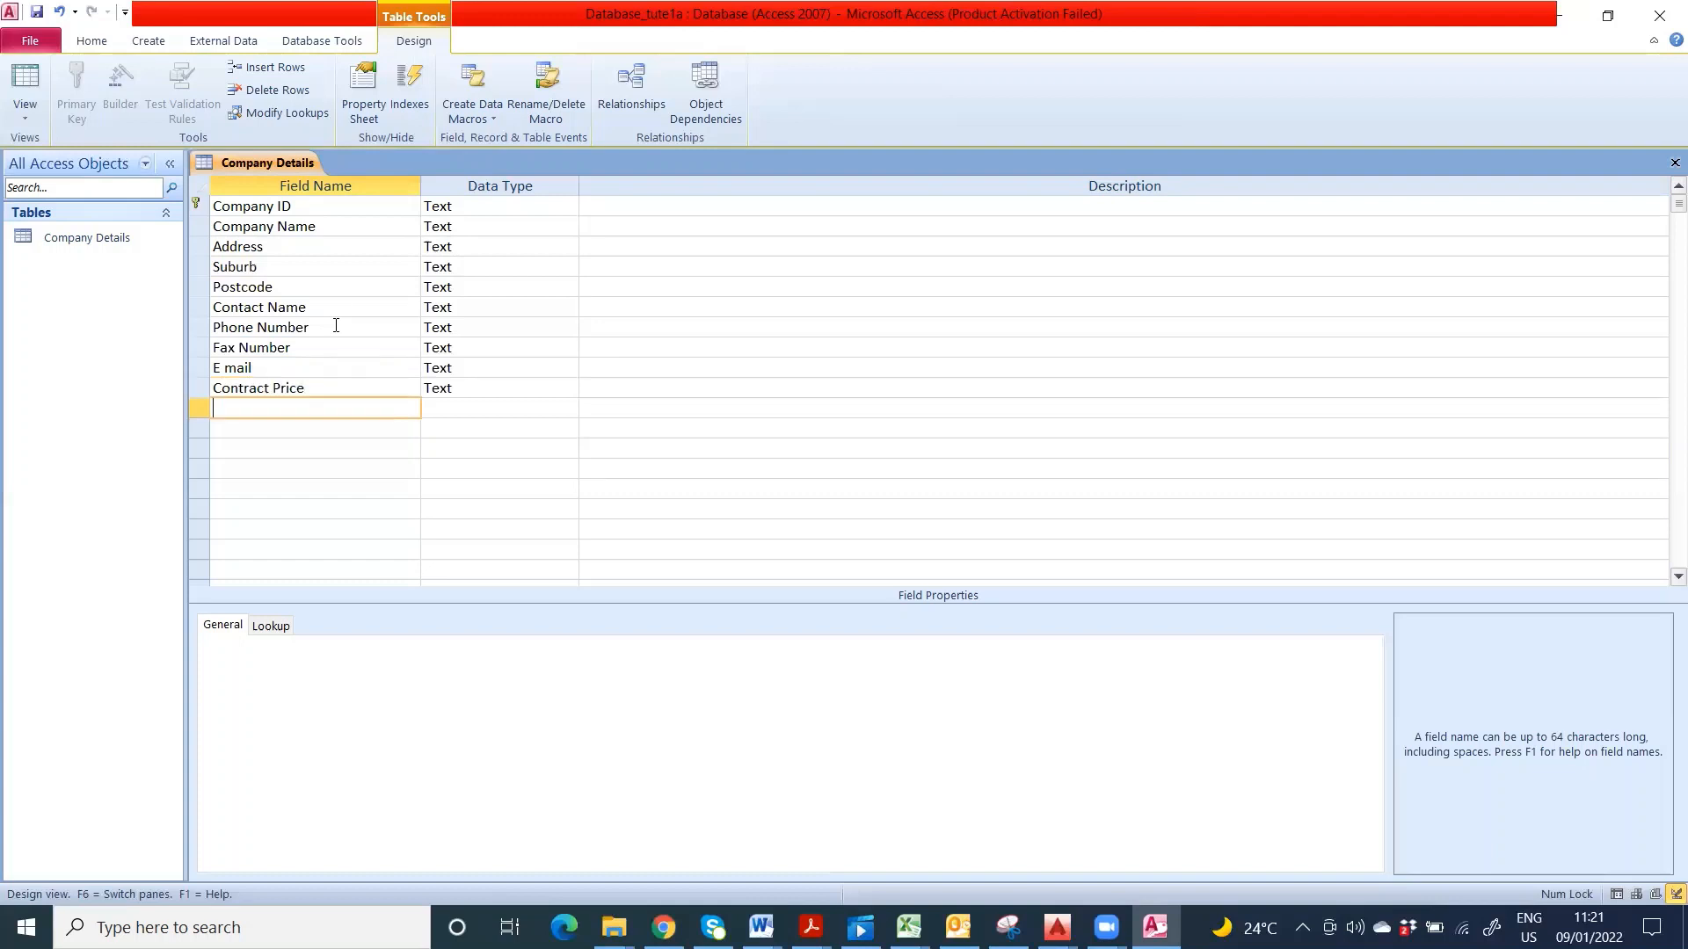
text(Area Covered)
click(504, 431)
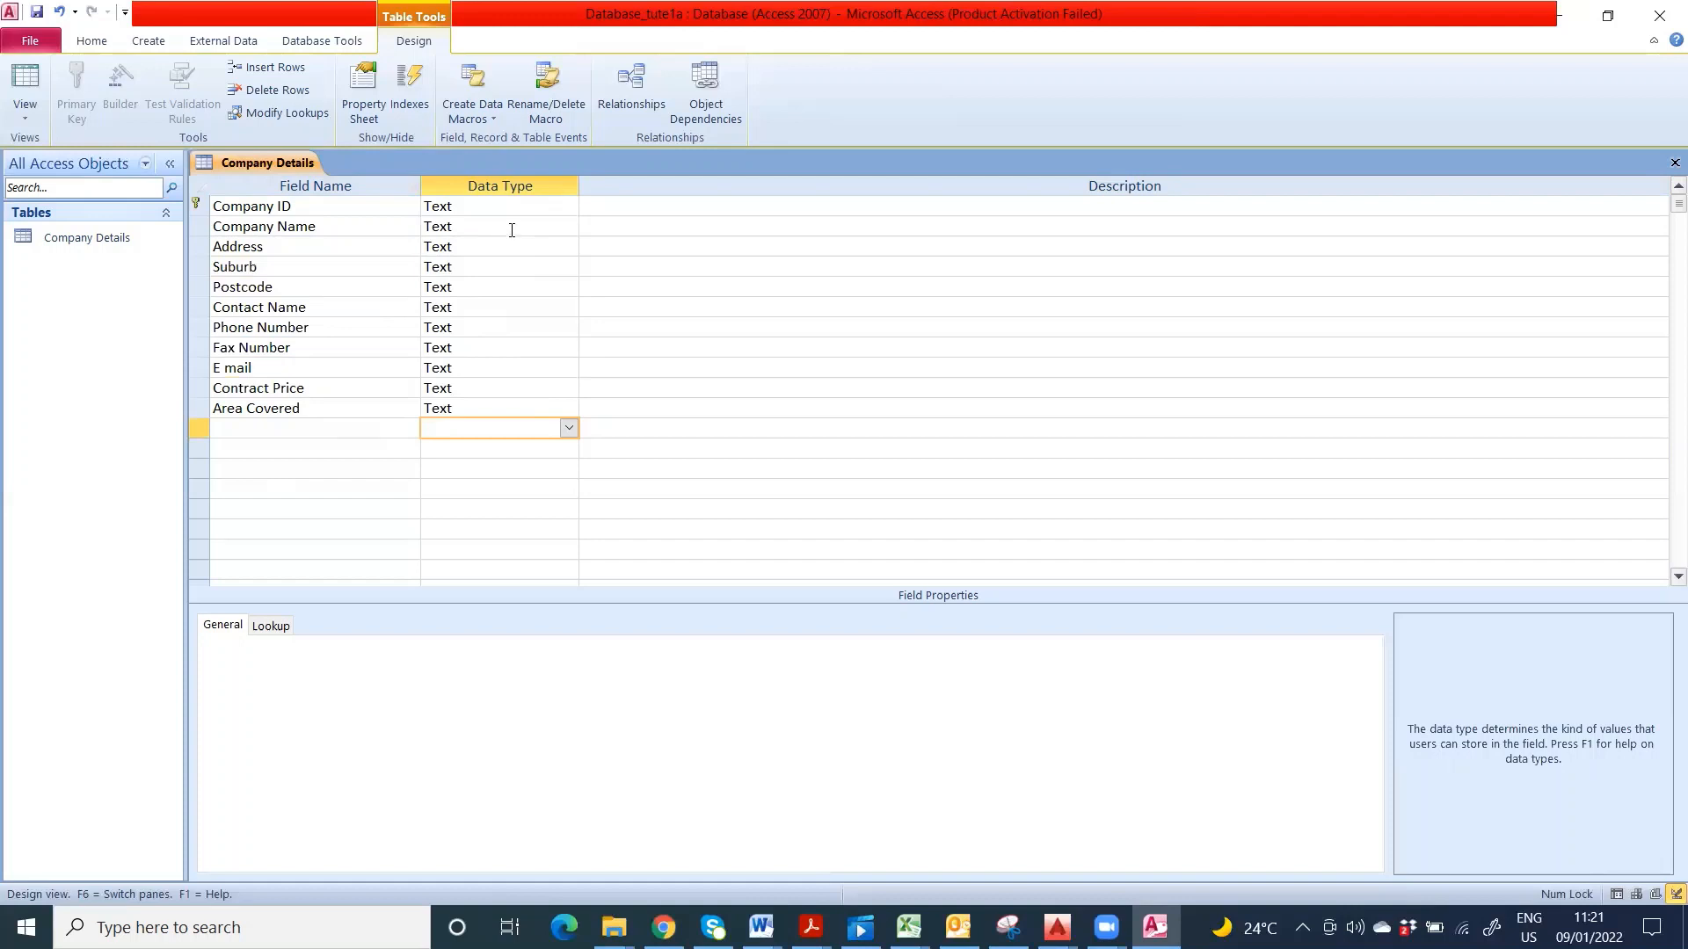
- Set the Company Name field size to 50
click(563, 229)
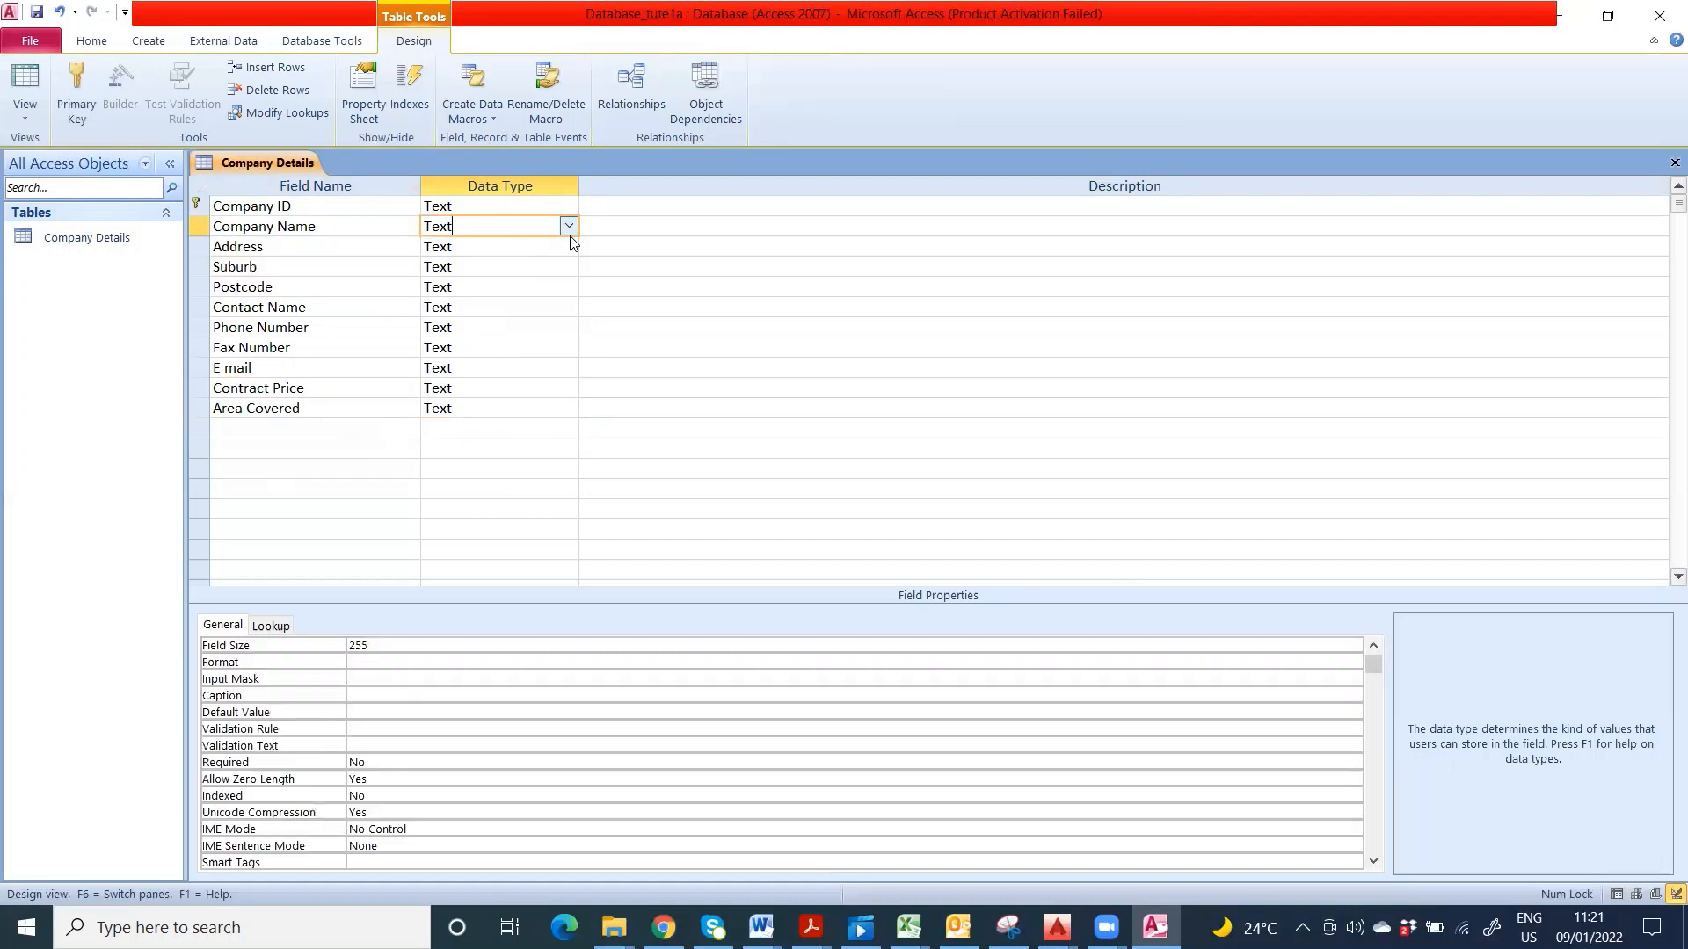
scroll(994, 267, down, 1)
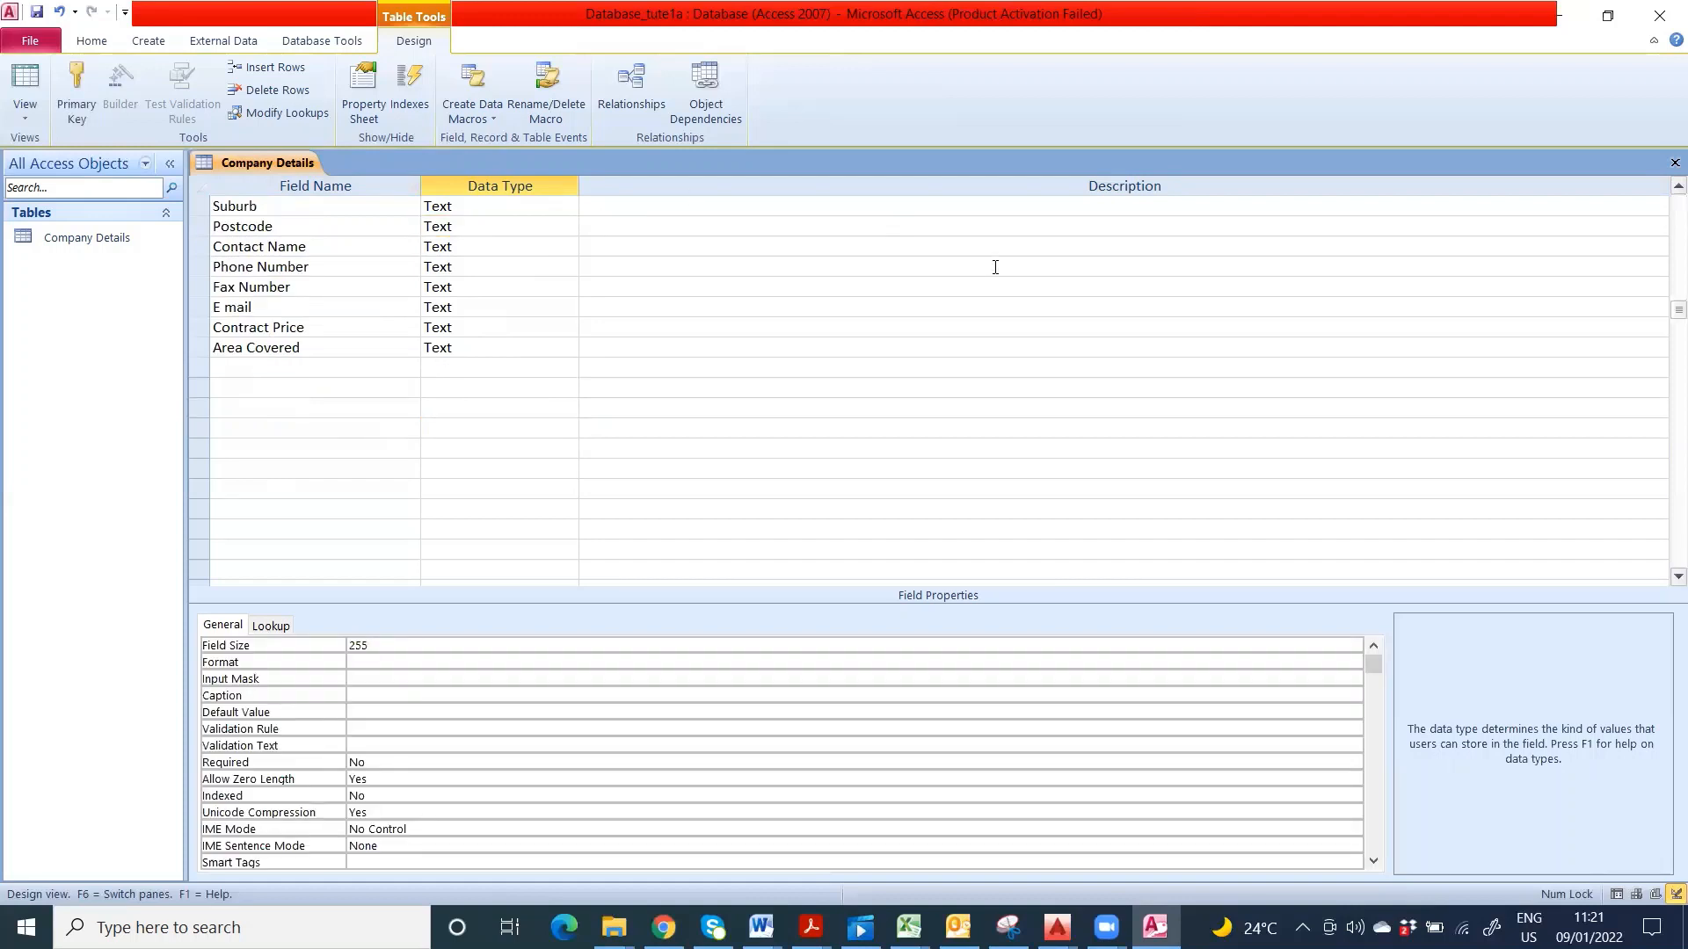
scroll(995, 267, up, 1)
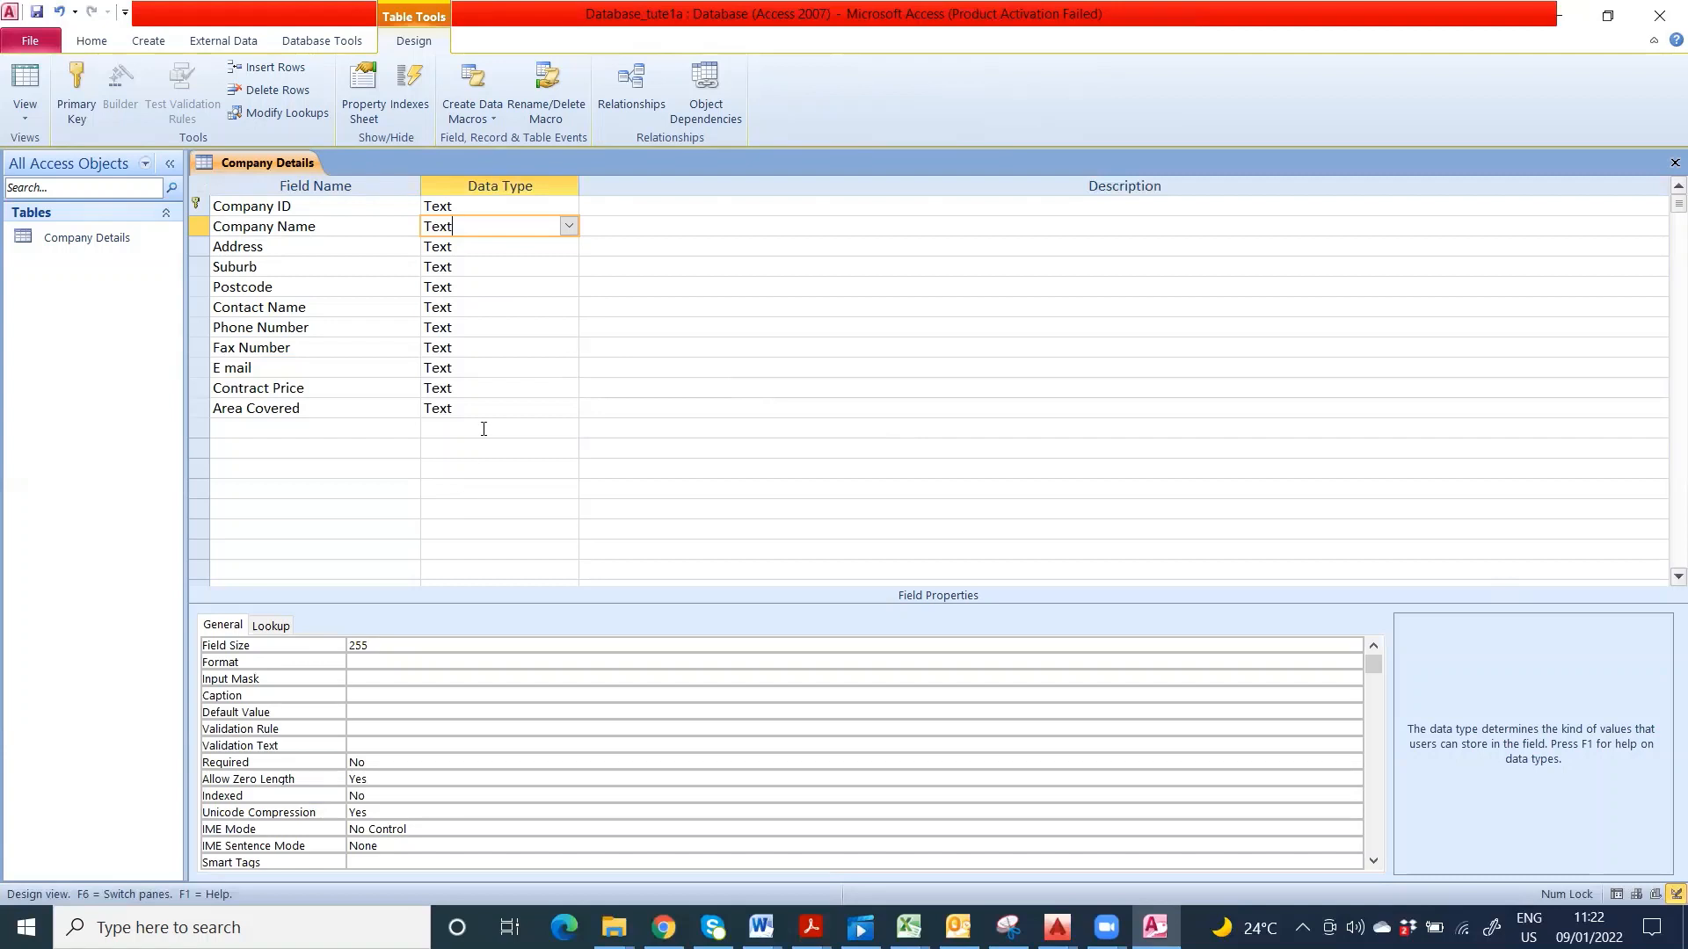
click(373, 645)
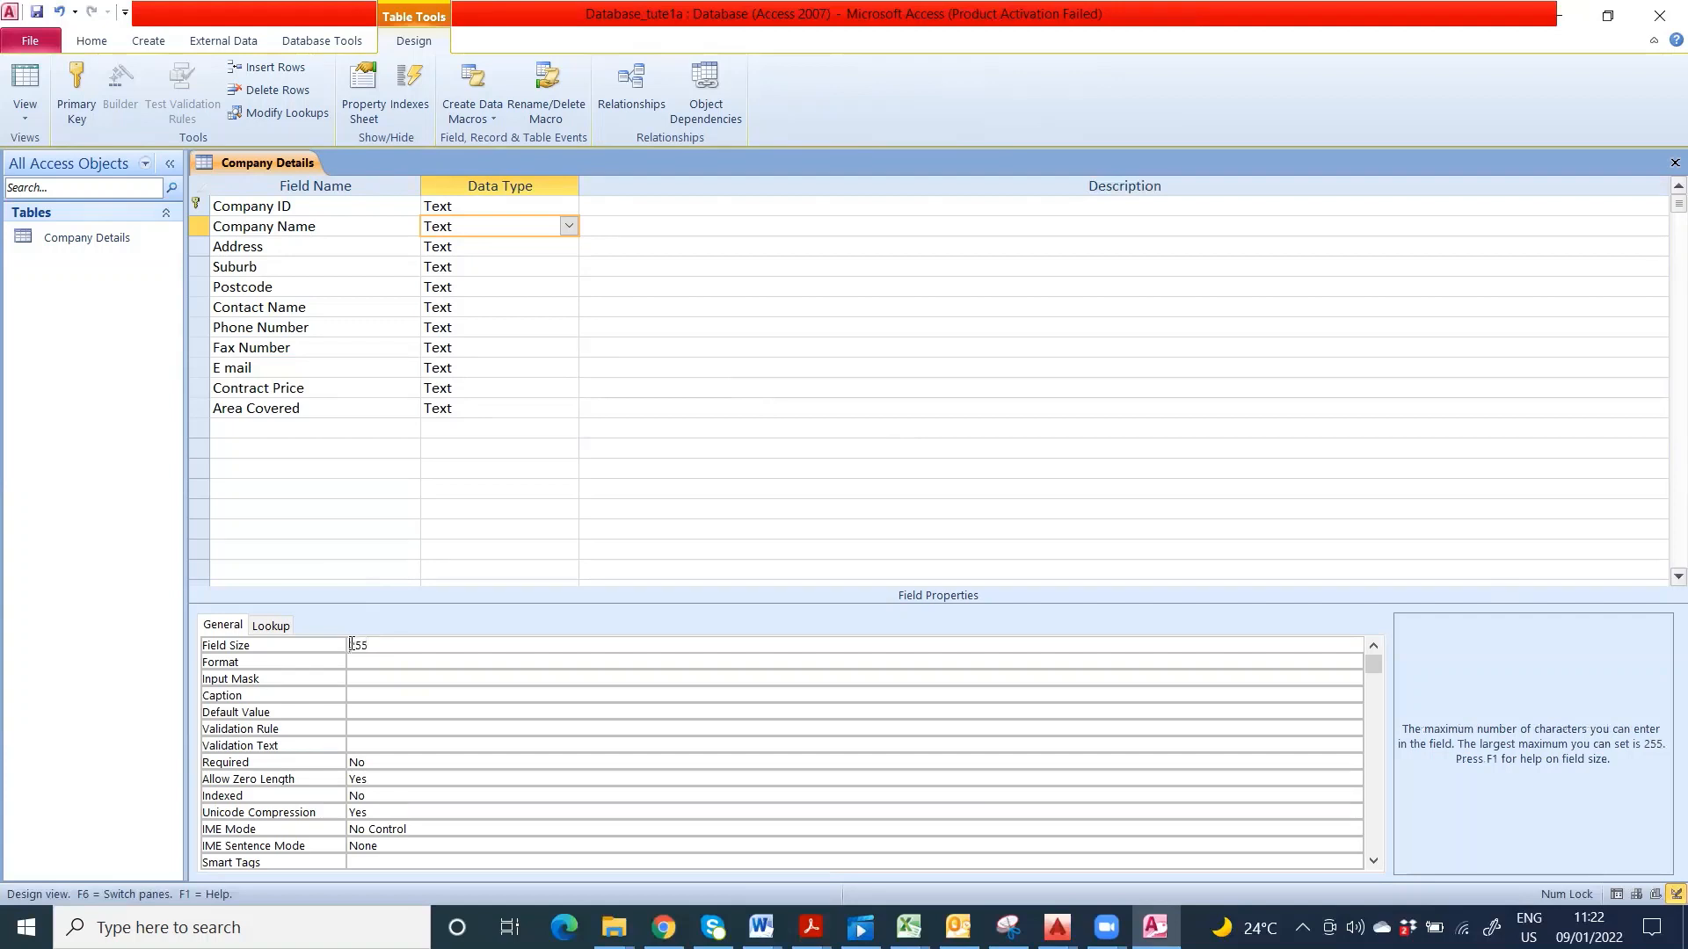
drag(369, 646, 352, 647)
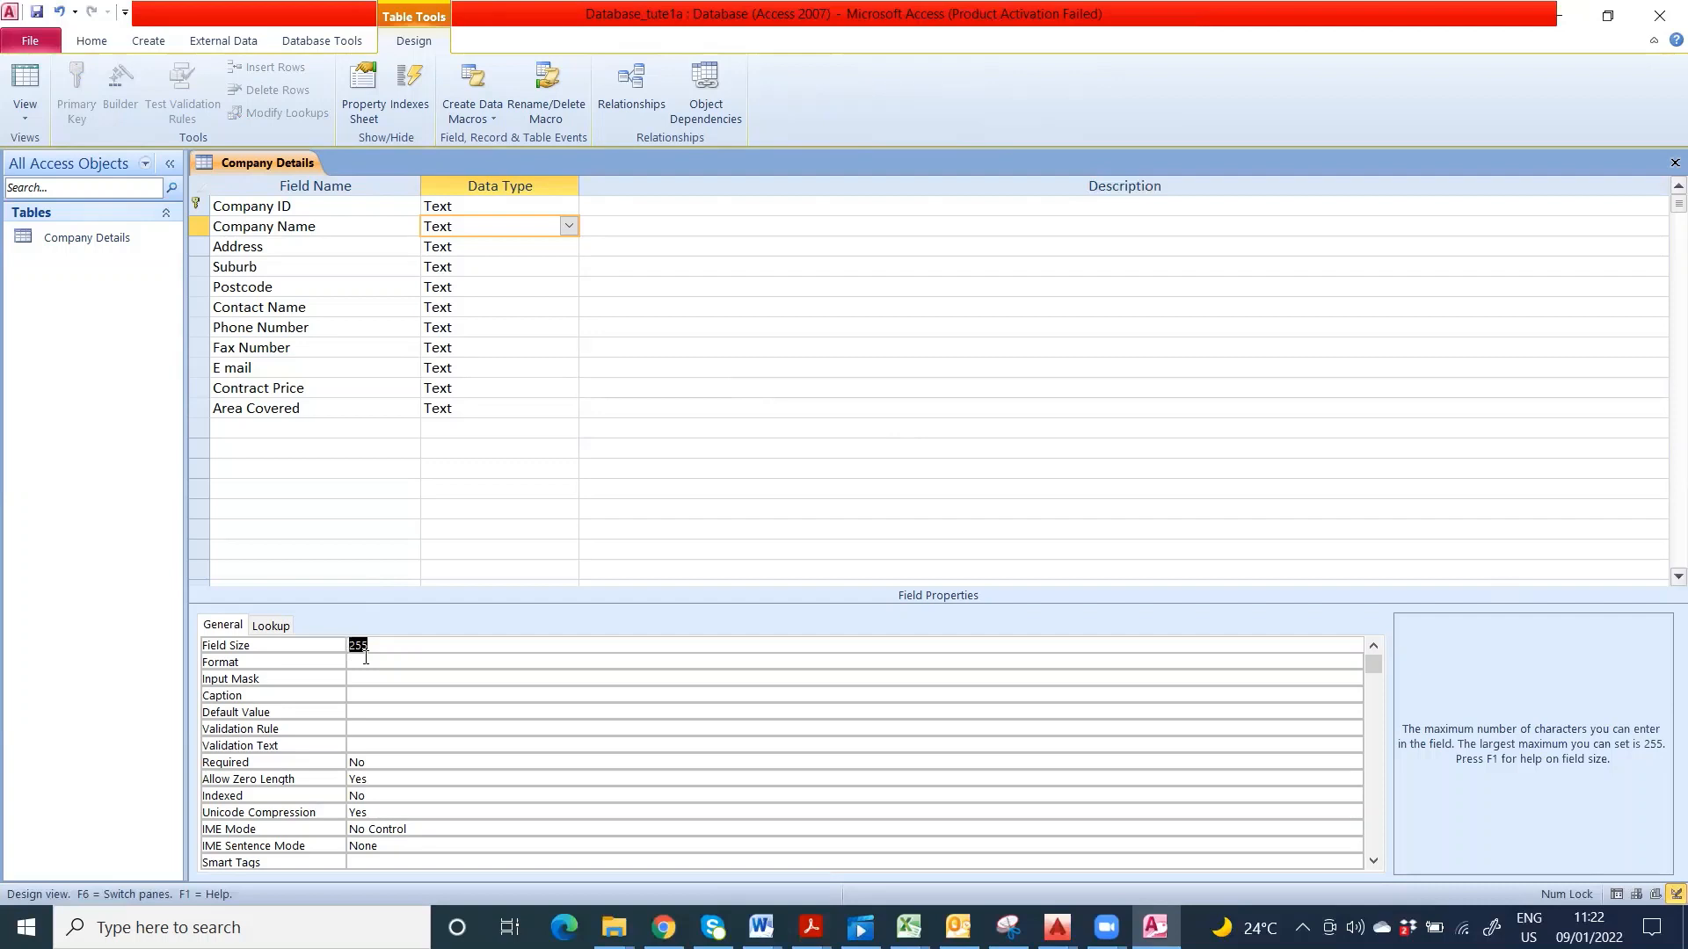
text(50)
- Set the Address field size to 50 and select Suburb's field size for replacement
click(529, 250)
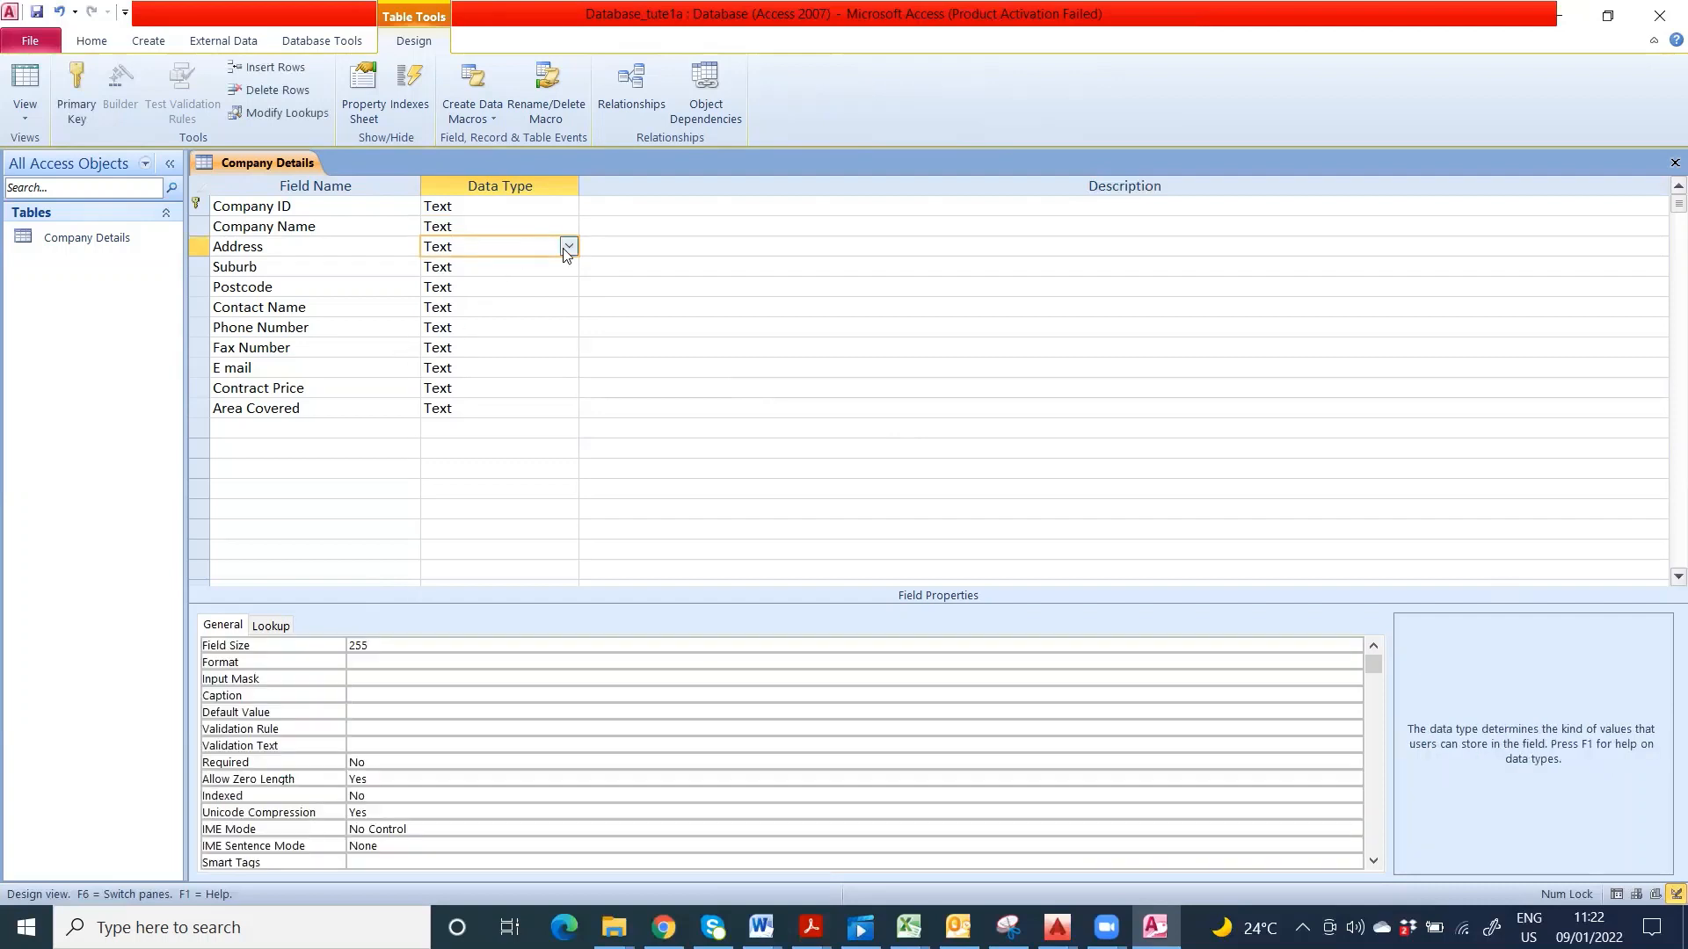
click(567, 248)
click(567, 248)
click(337, 651)
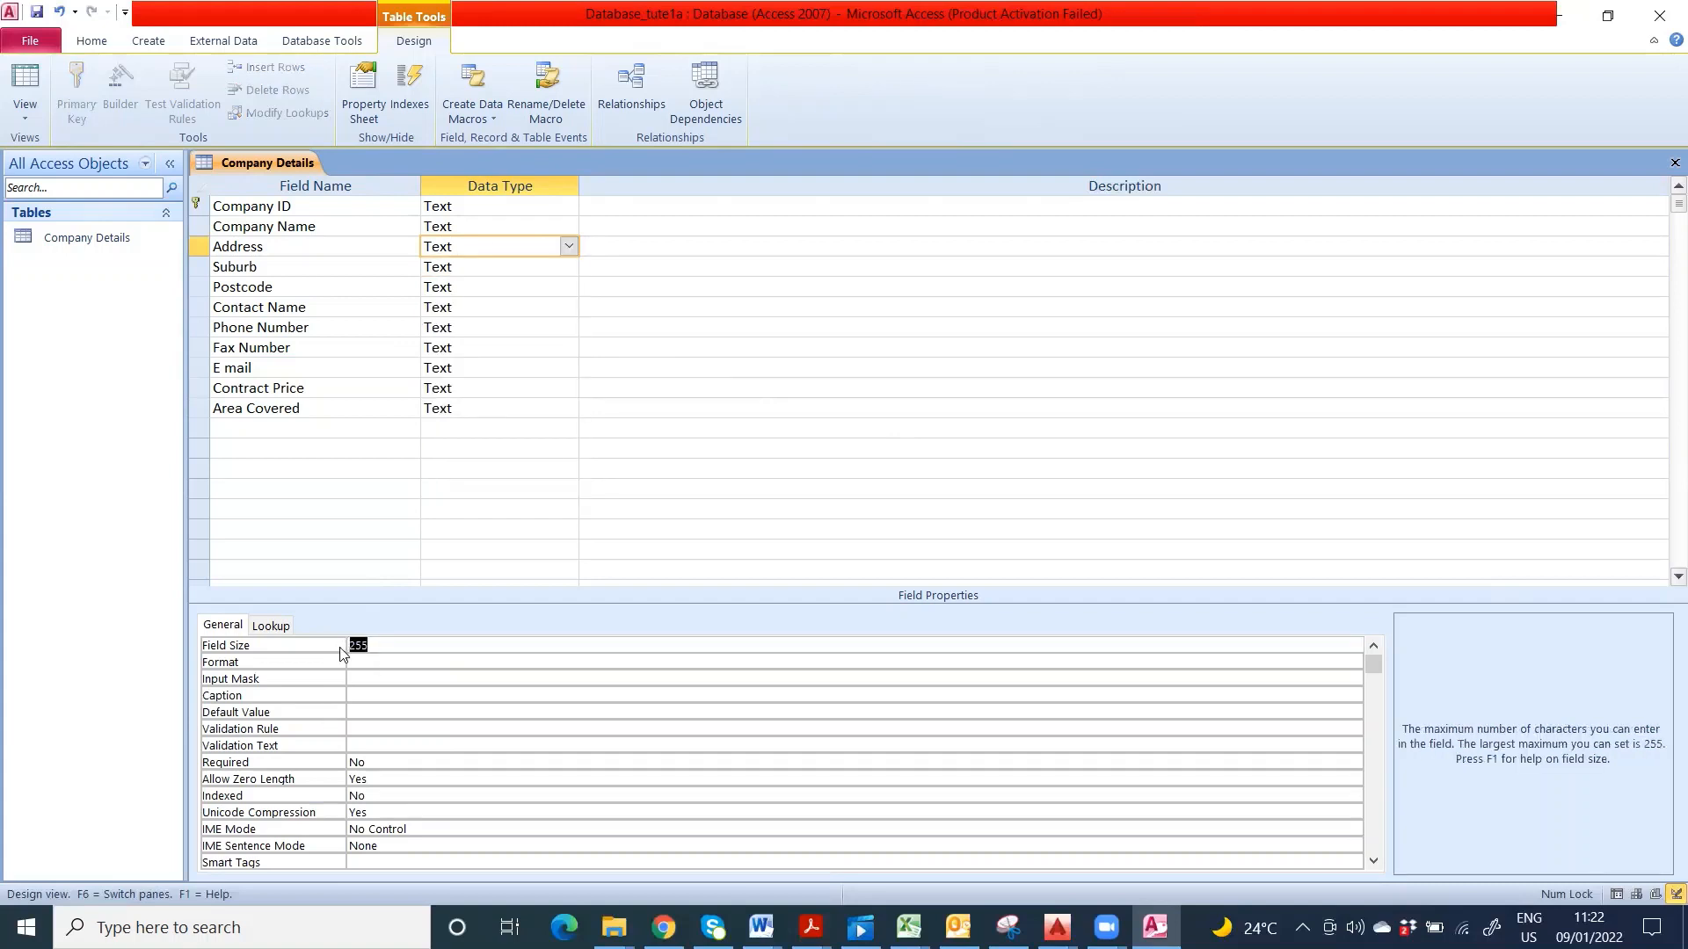
text(50)
click(501, 274)
click(567, 273)
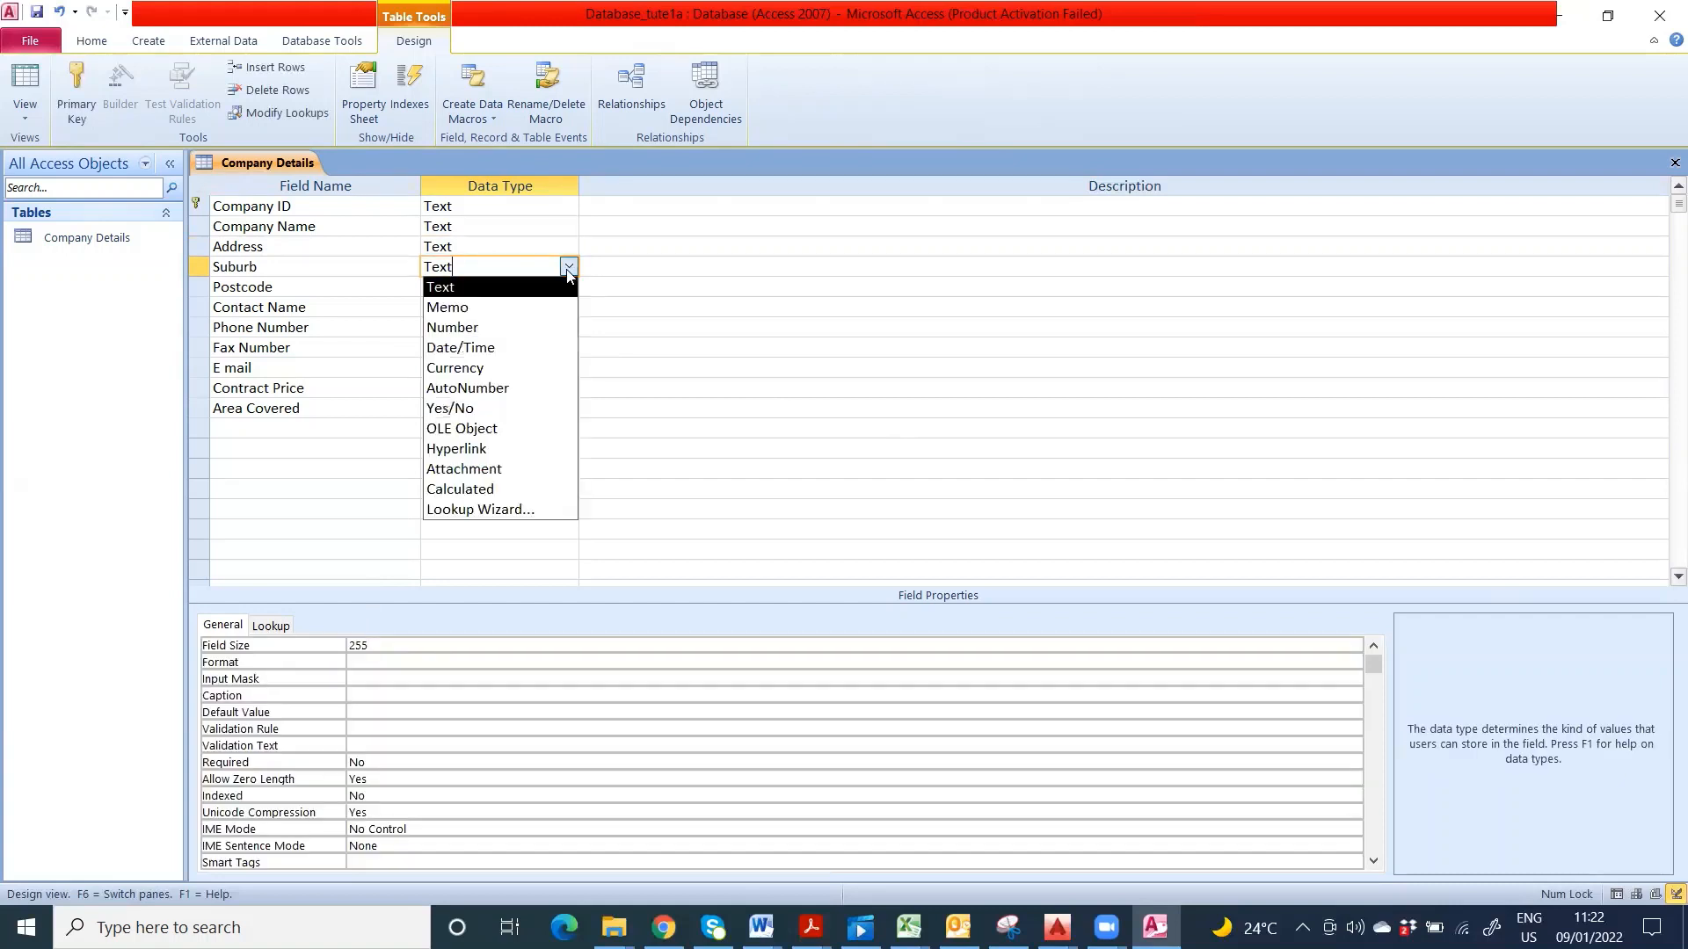
click(567, 272)
click(344, 647)
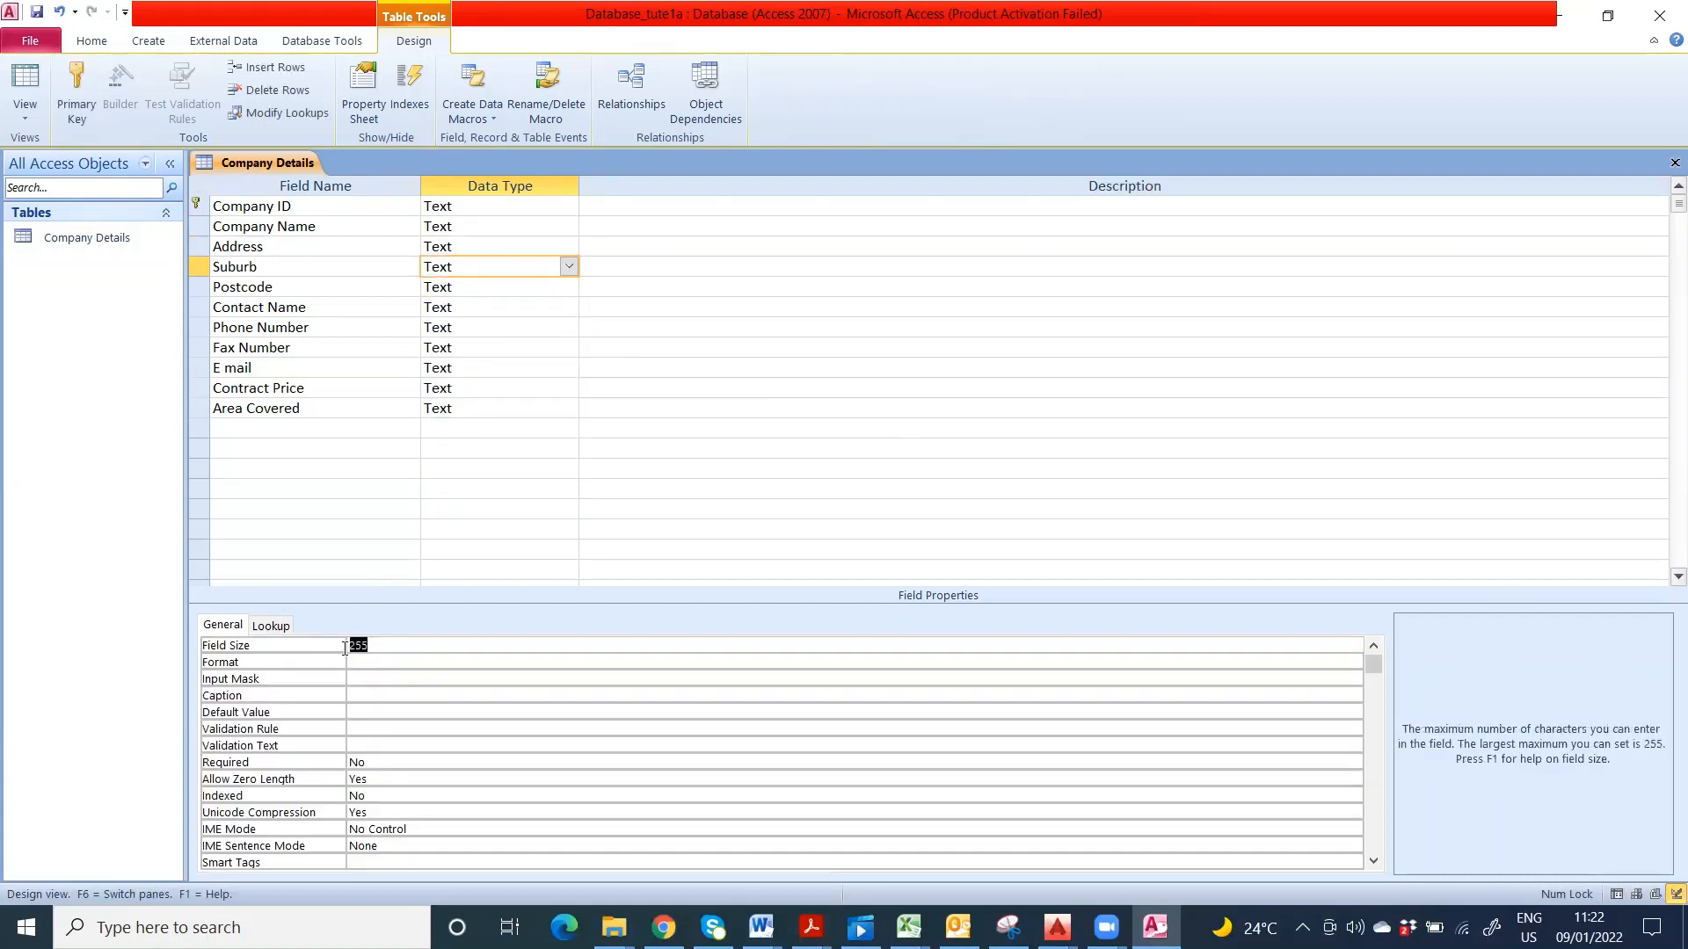
- Give Suburb field size 15 and make Postcode an Integer Number field
text(15)
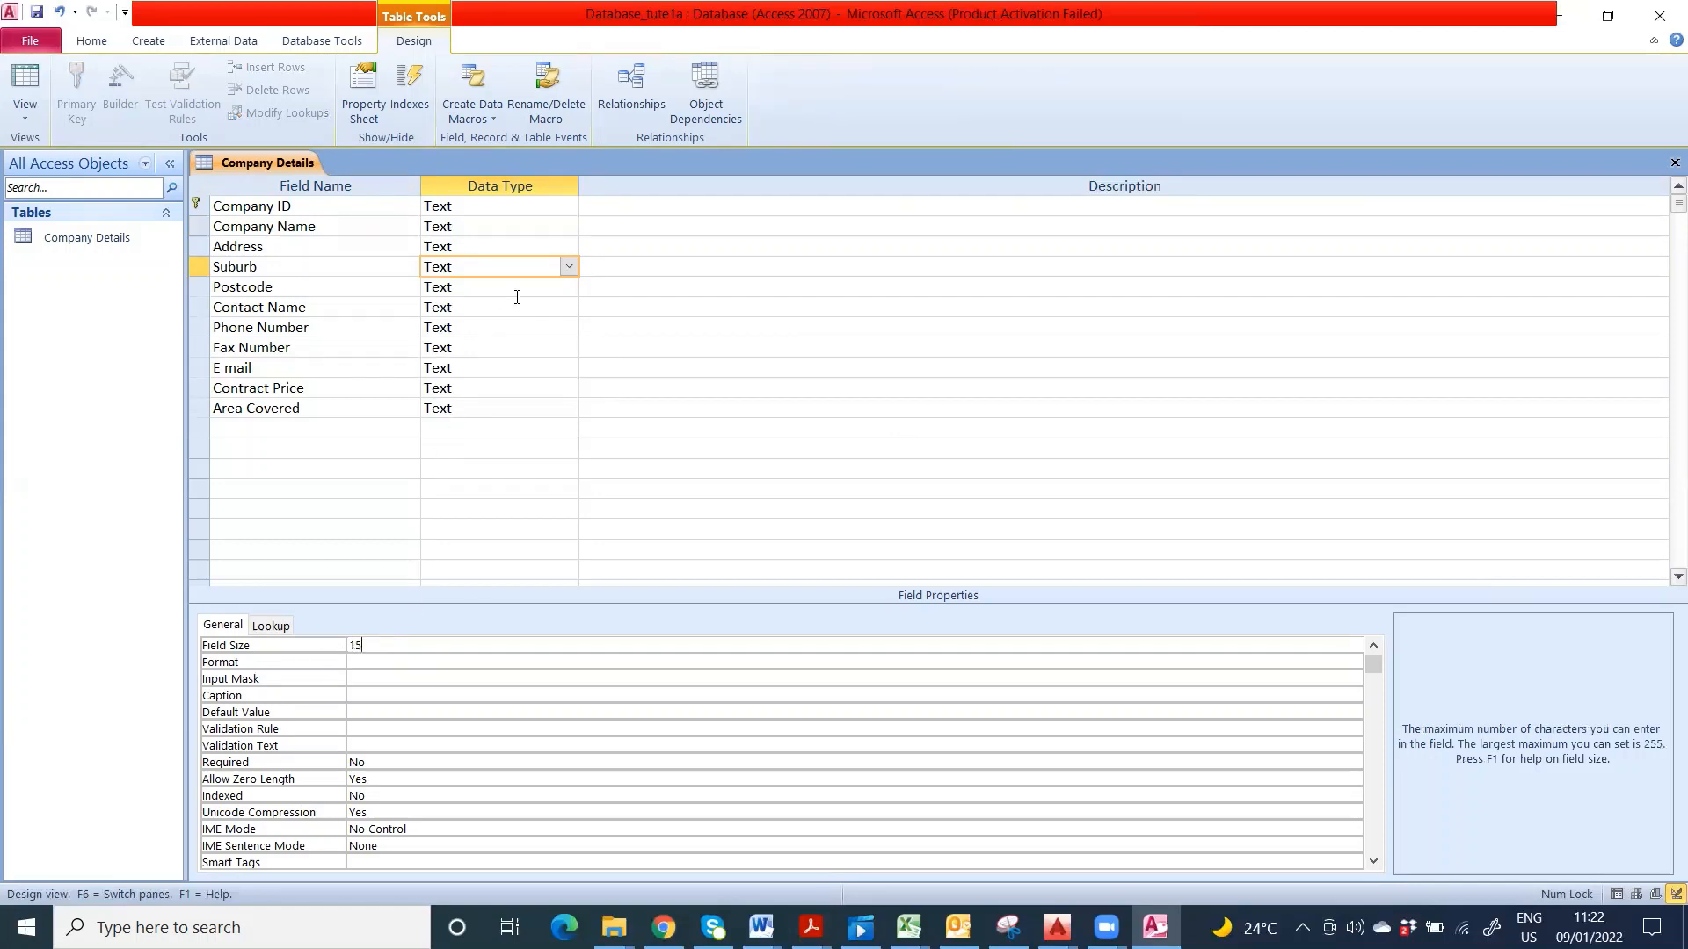
click(517, 288)
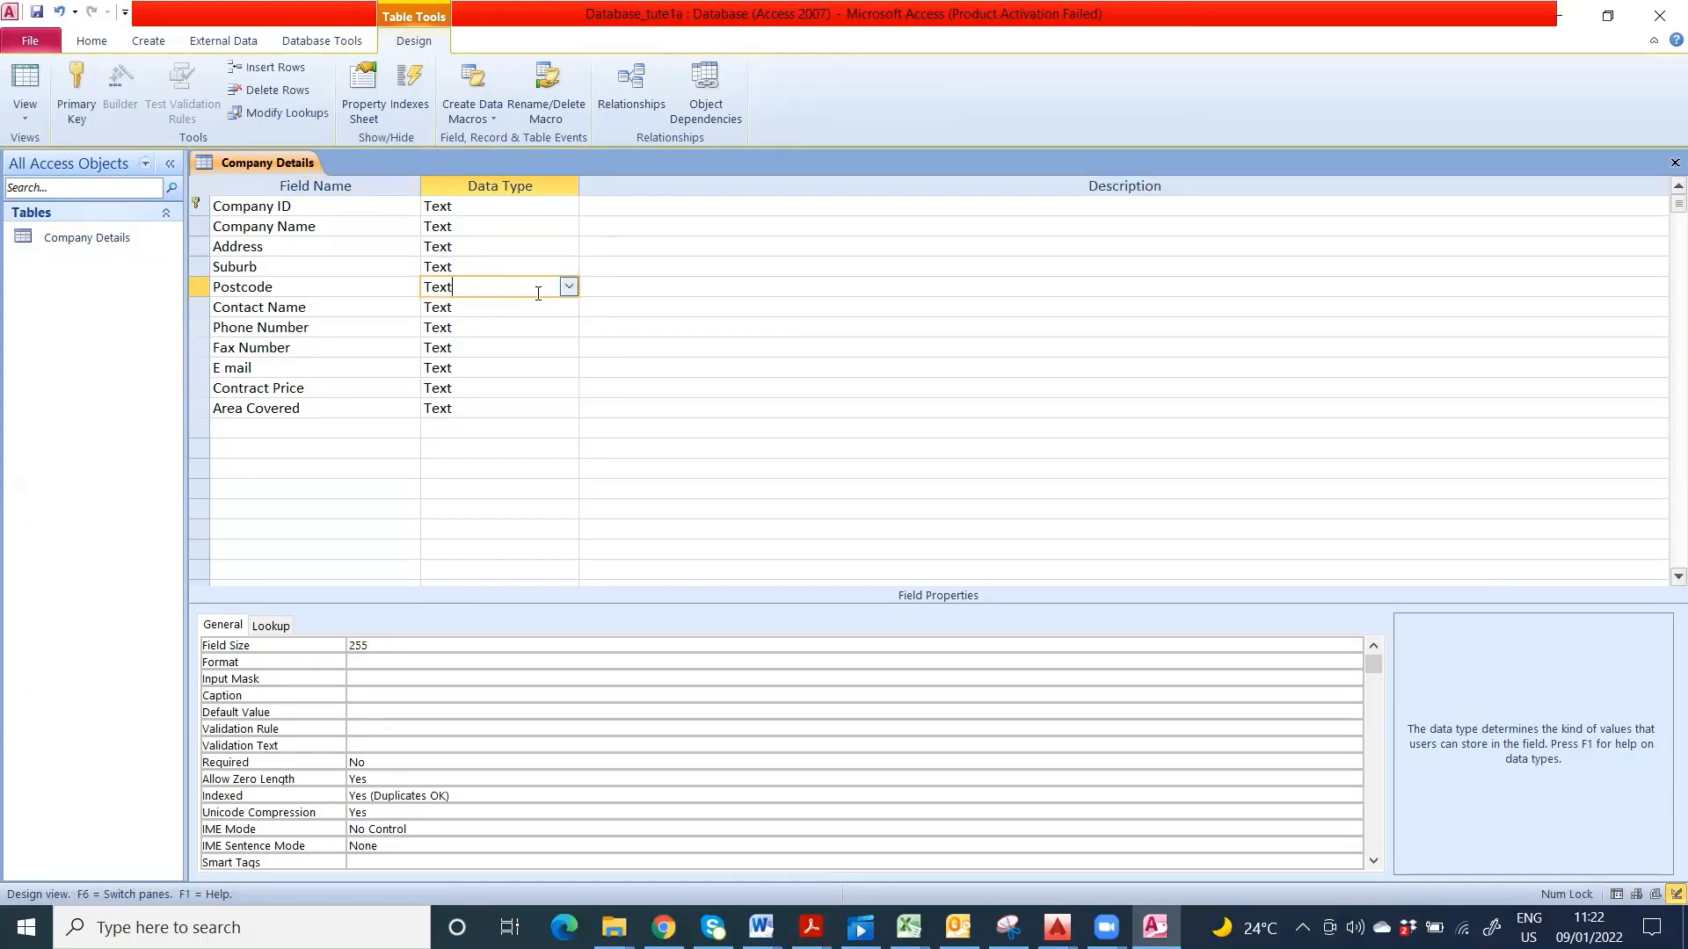
click(569, 287)
click(519, 349)
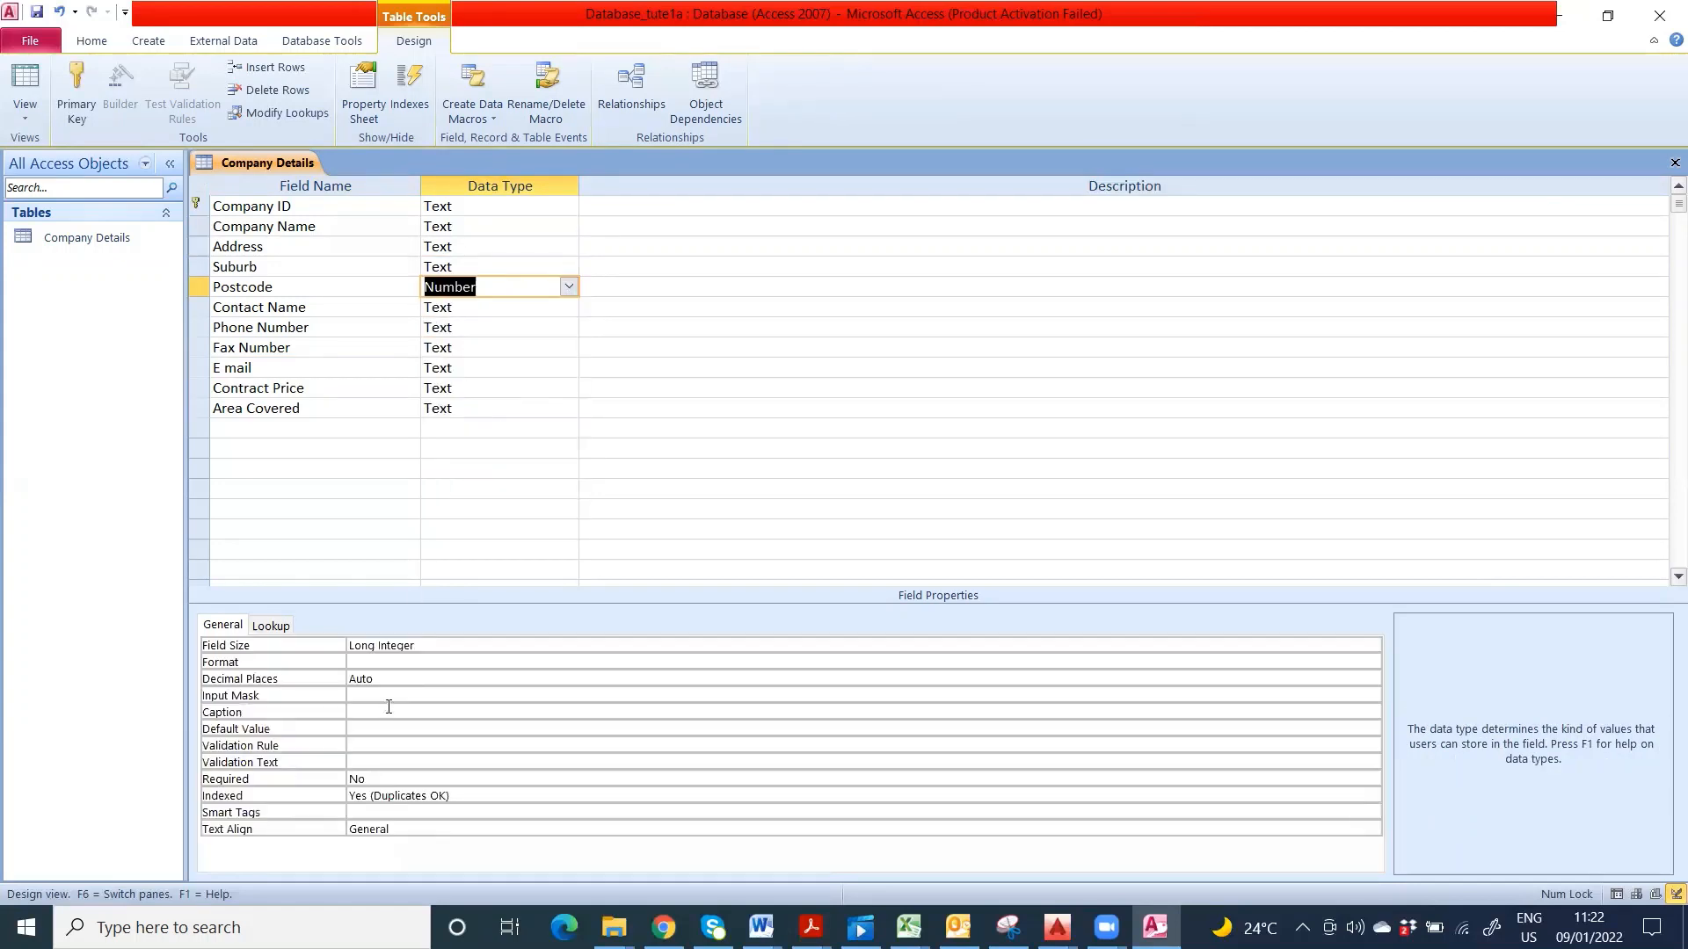
click(417, 648)
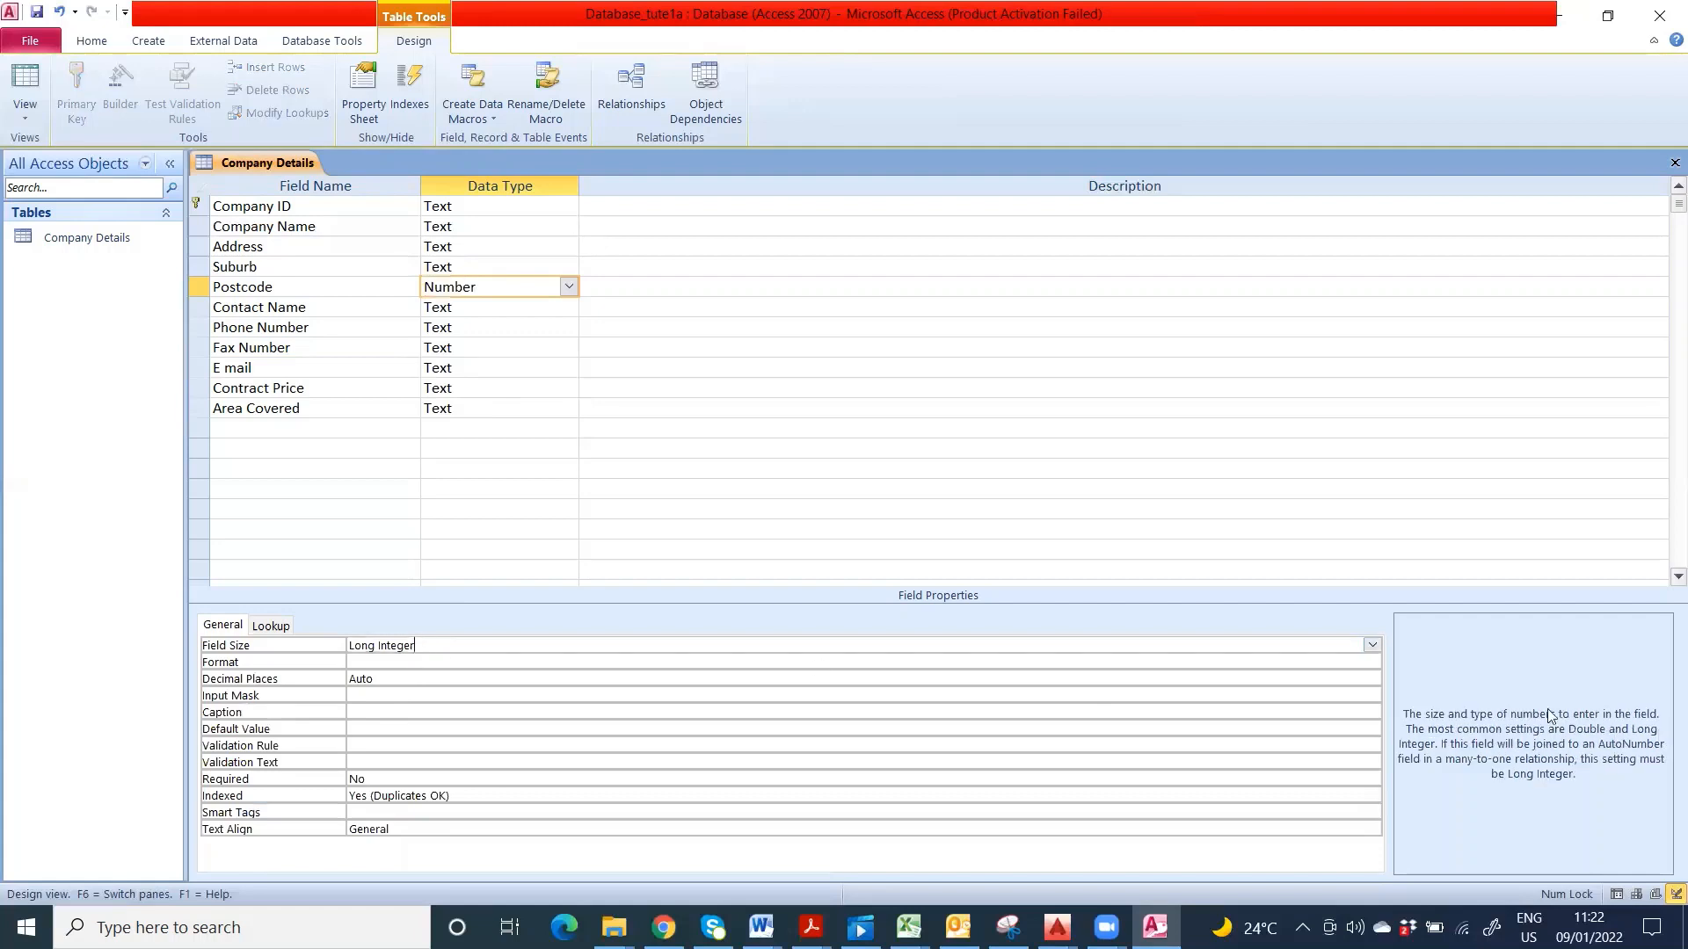
click(1372, 644)
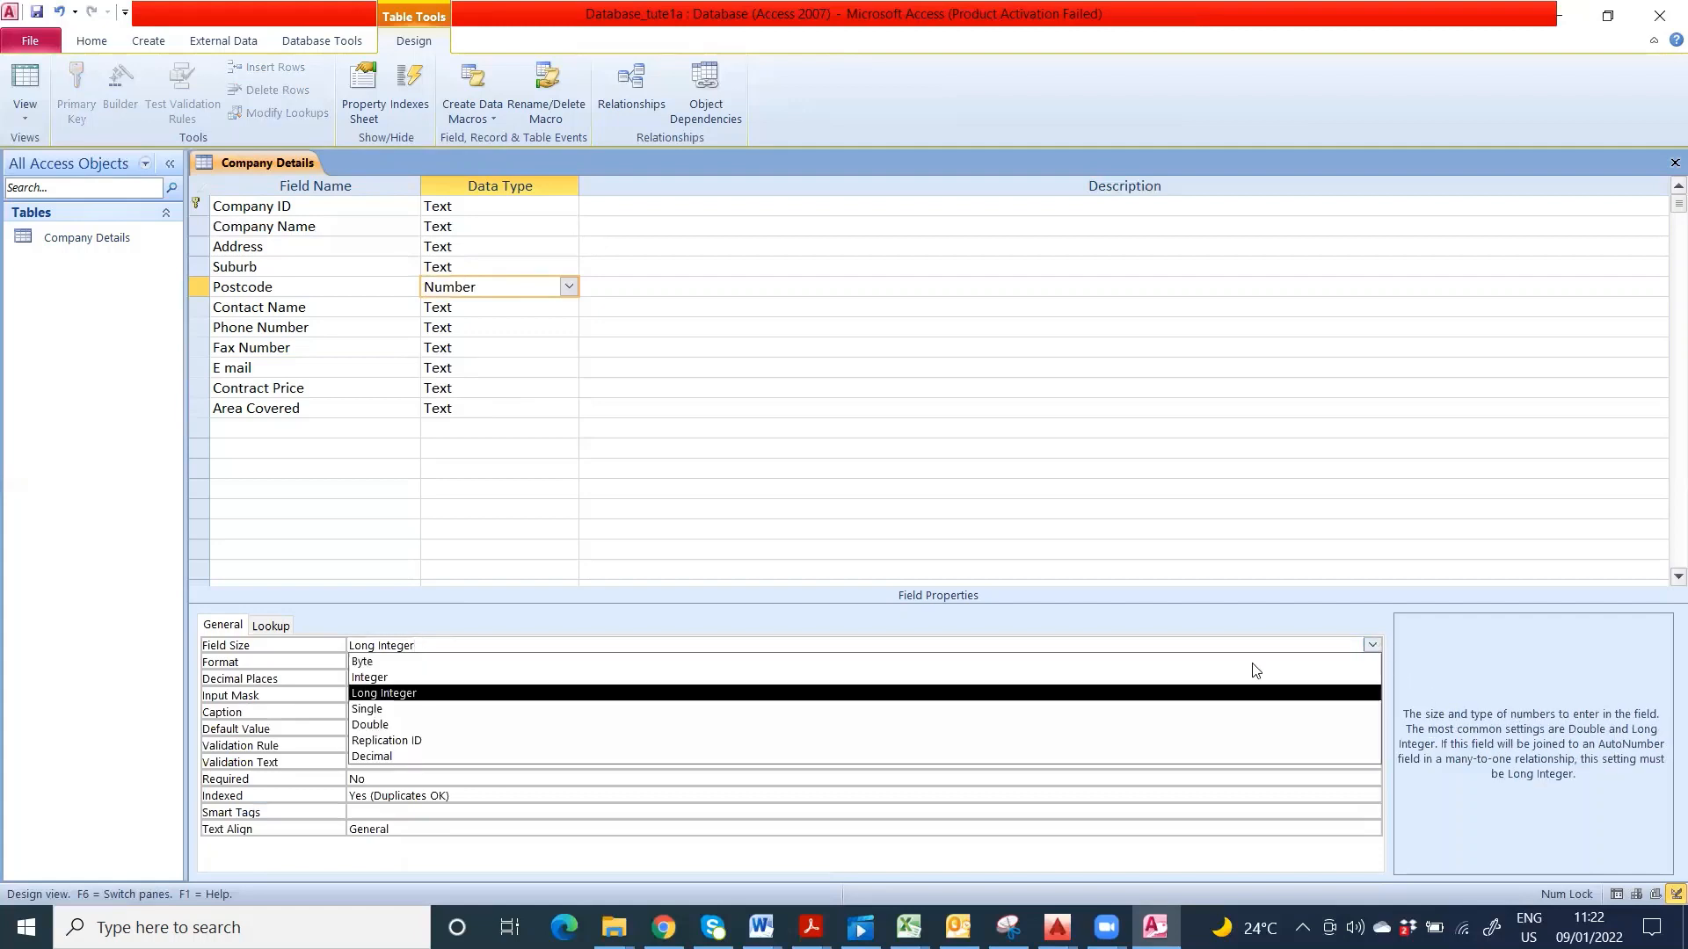
click(428, 679)
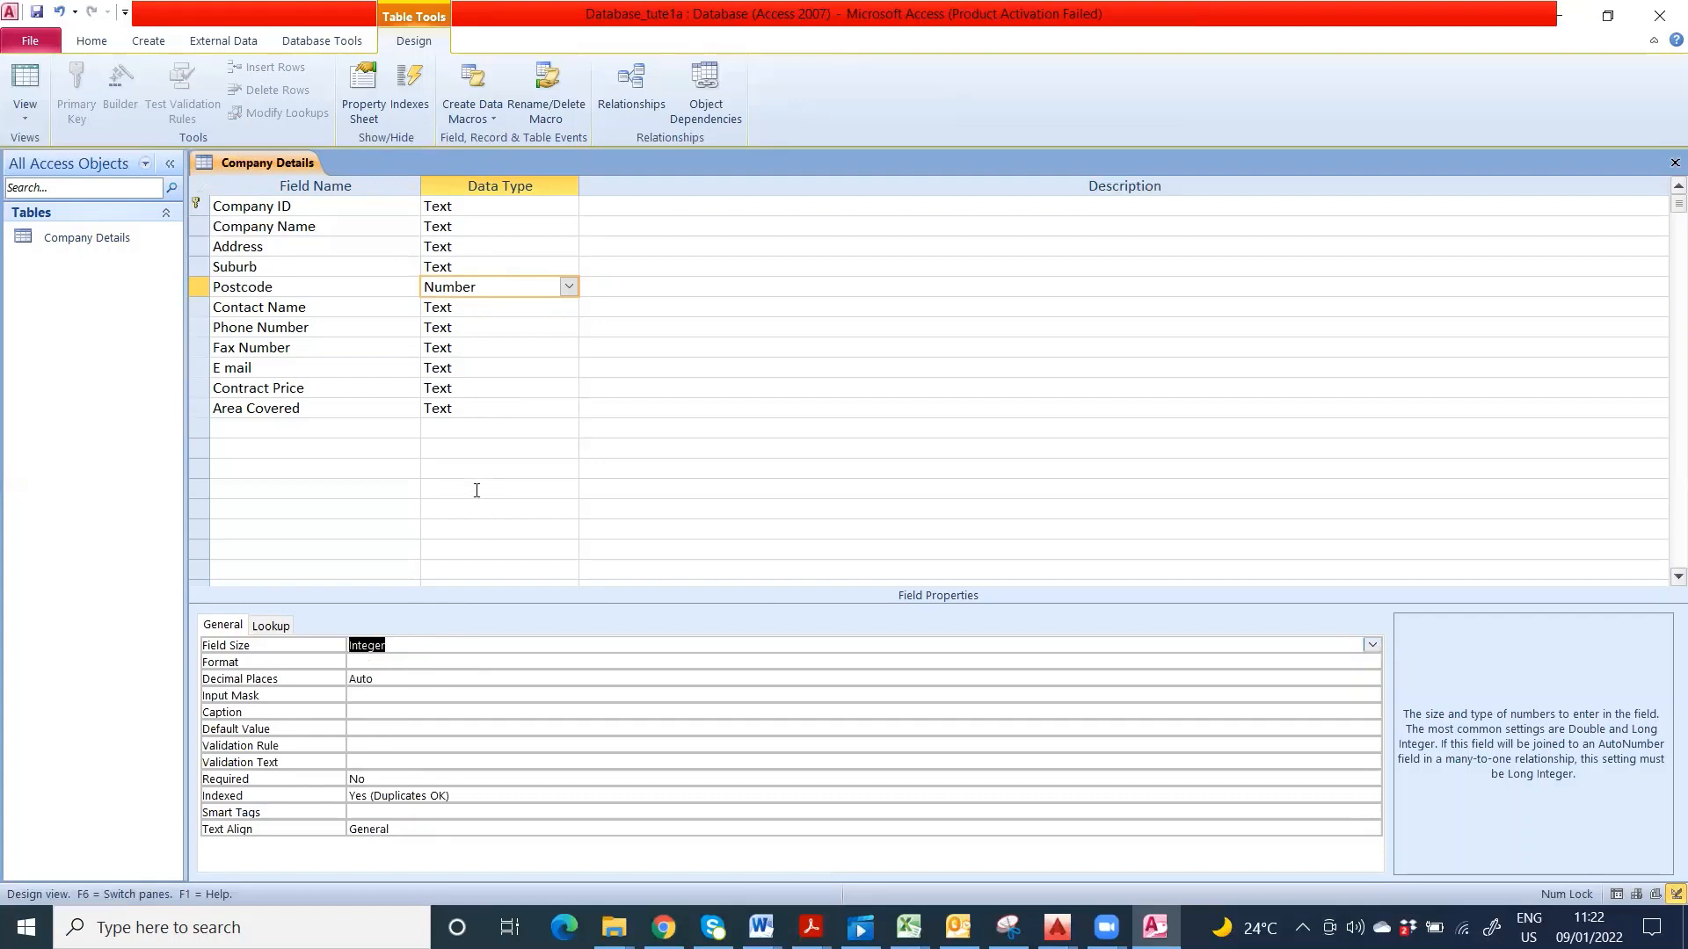
- Keep Contact Name as Text with a field size of 15
double_click(520, 307)
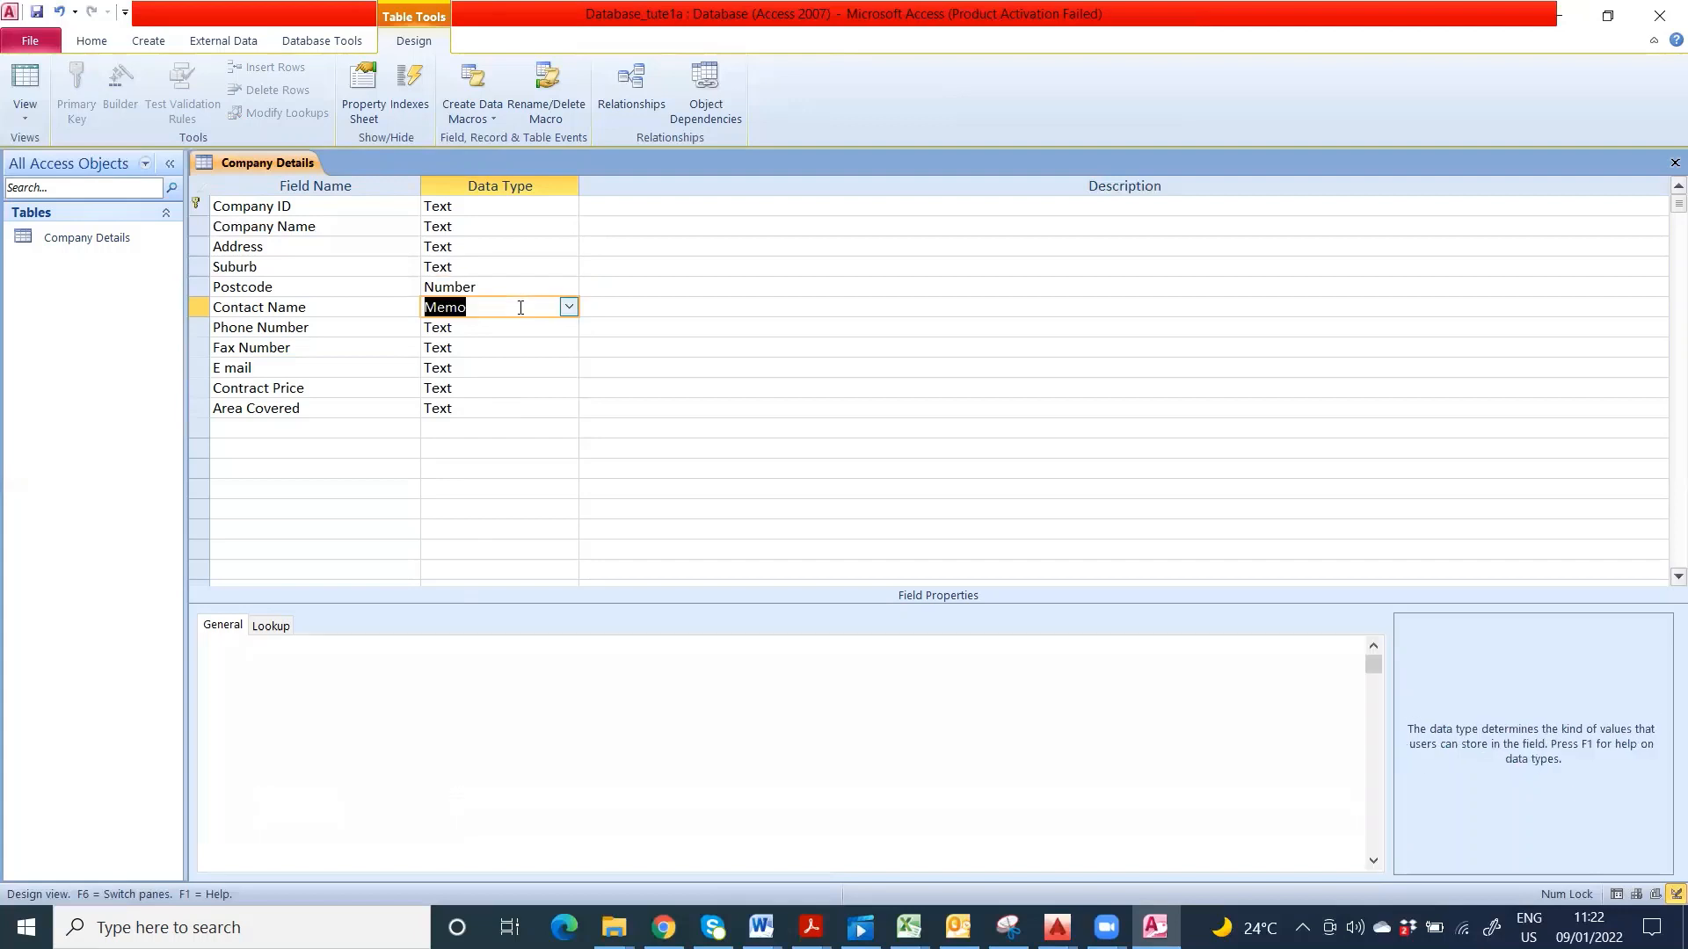
click(569, 308)
click(475, 327)
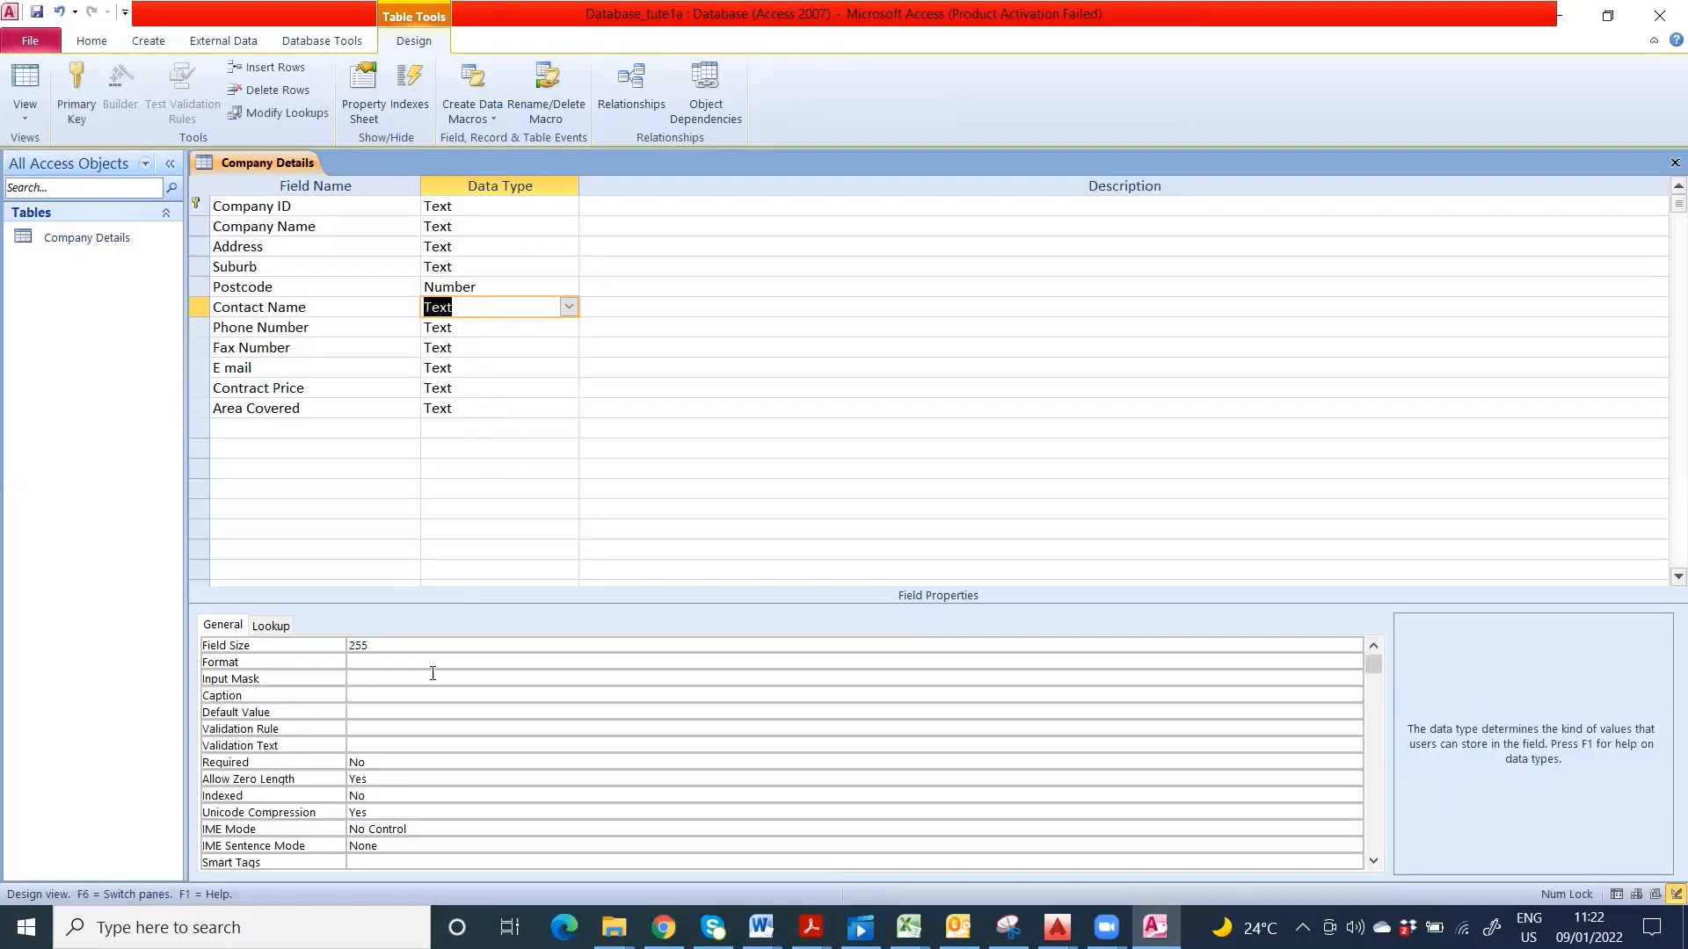
click(404, 648)
drag(388, 646, 348, 646)
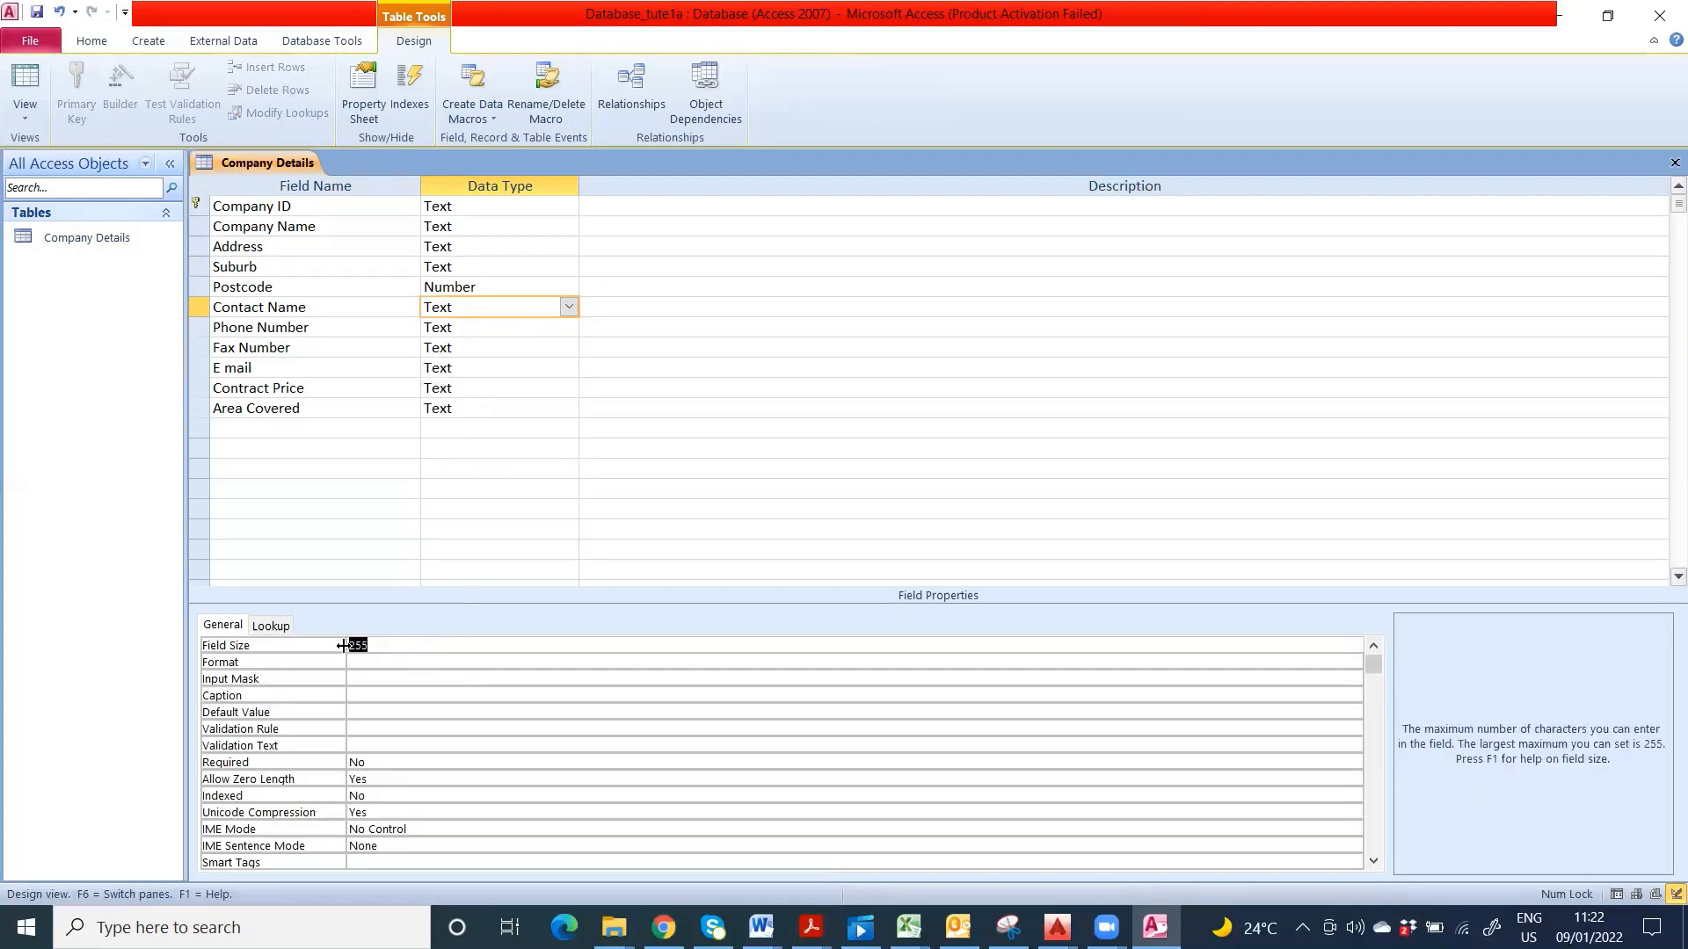
text(15)
- Set the Phone Number field size to 10
click(486, 330)
click(349, 647)
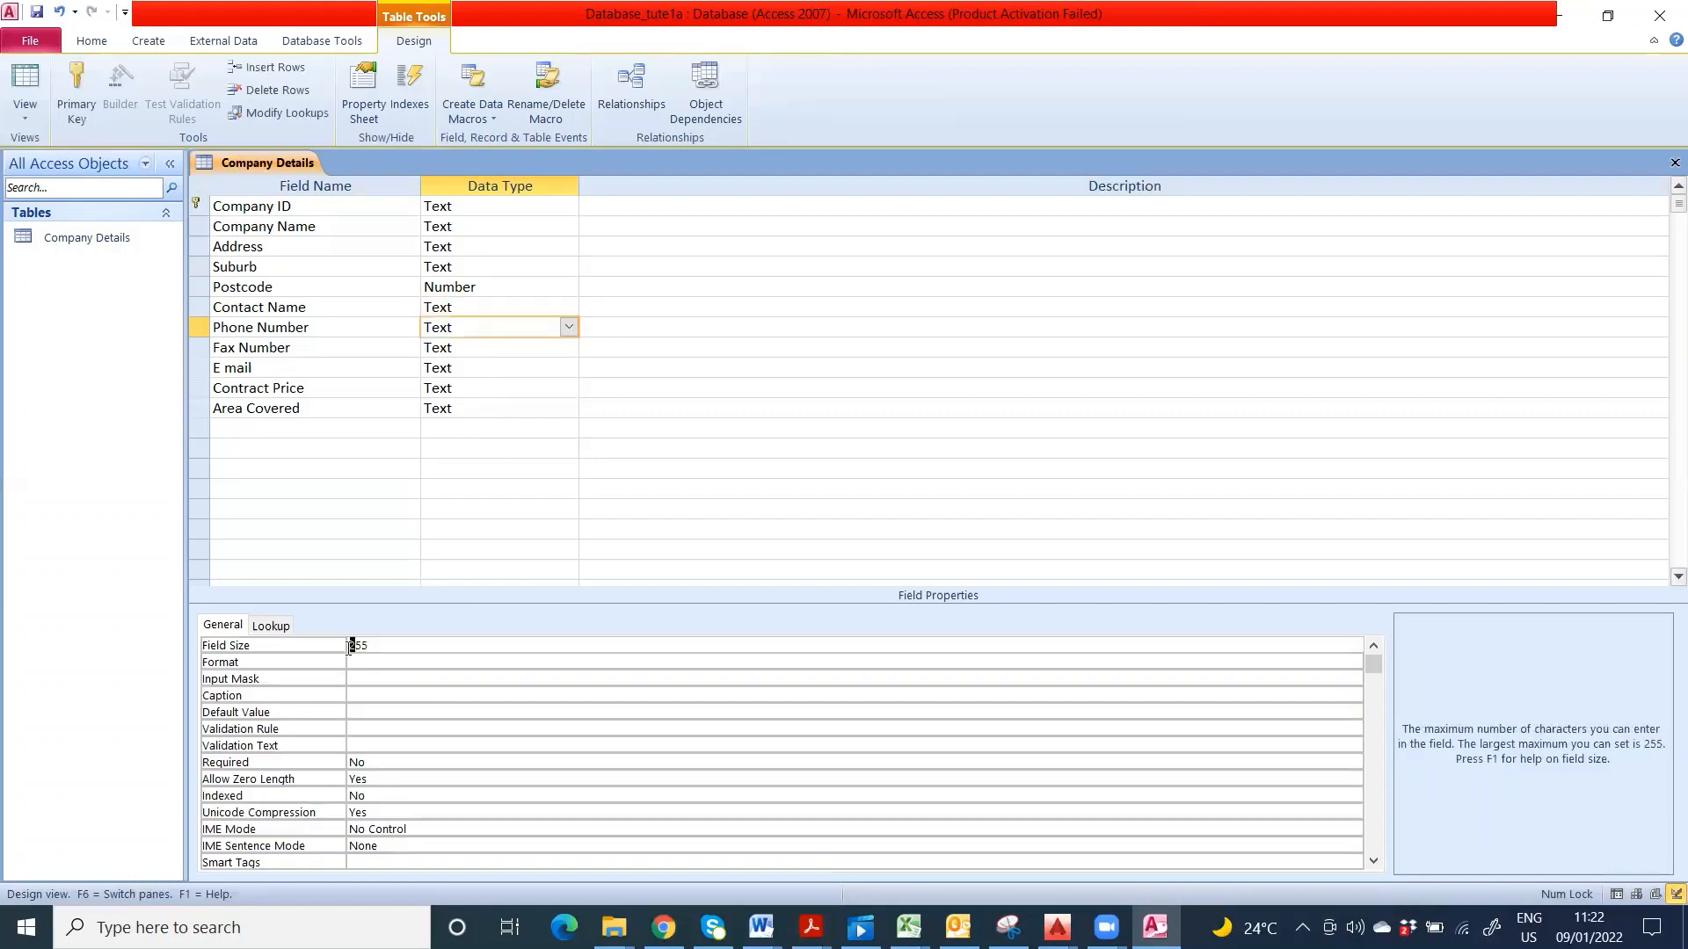
double_click(356, 647)
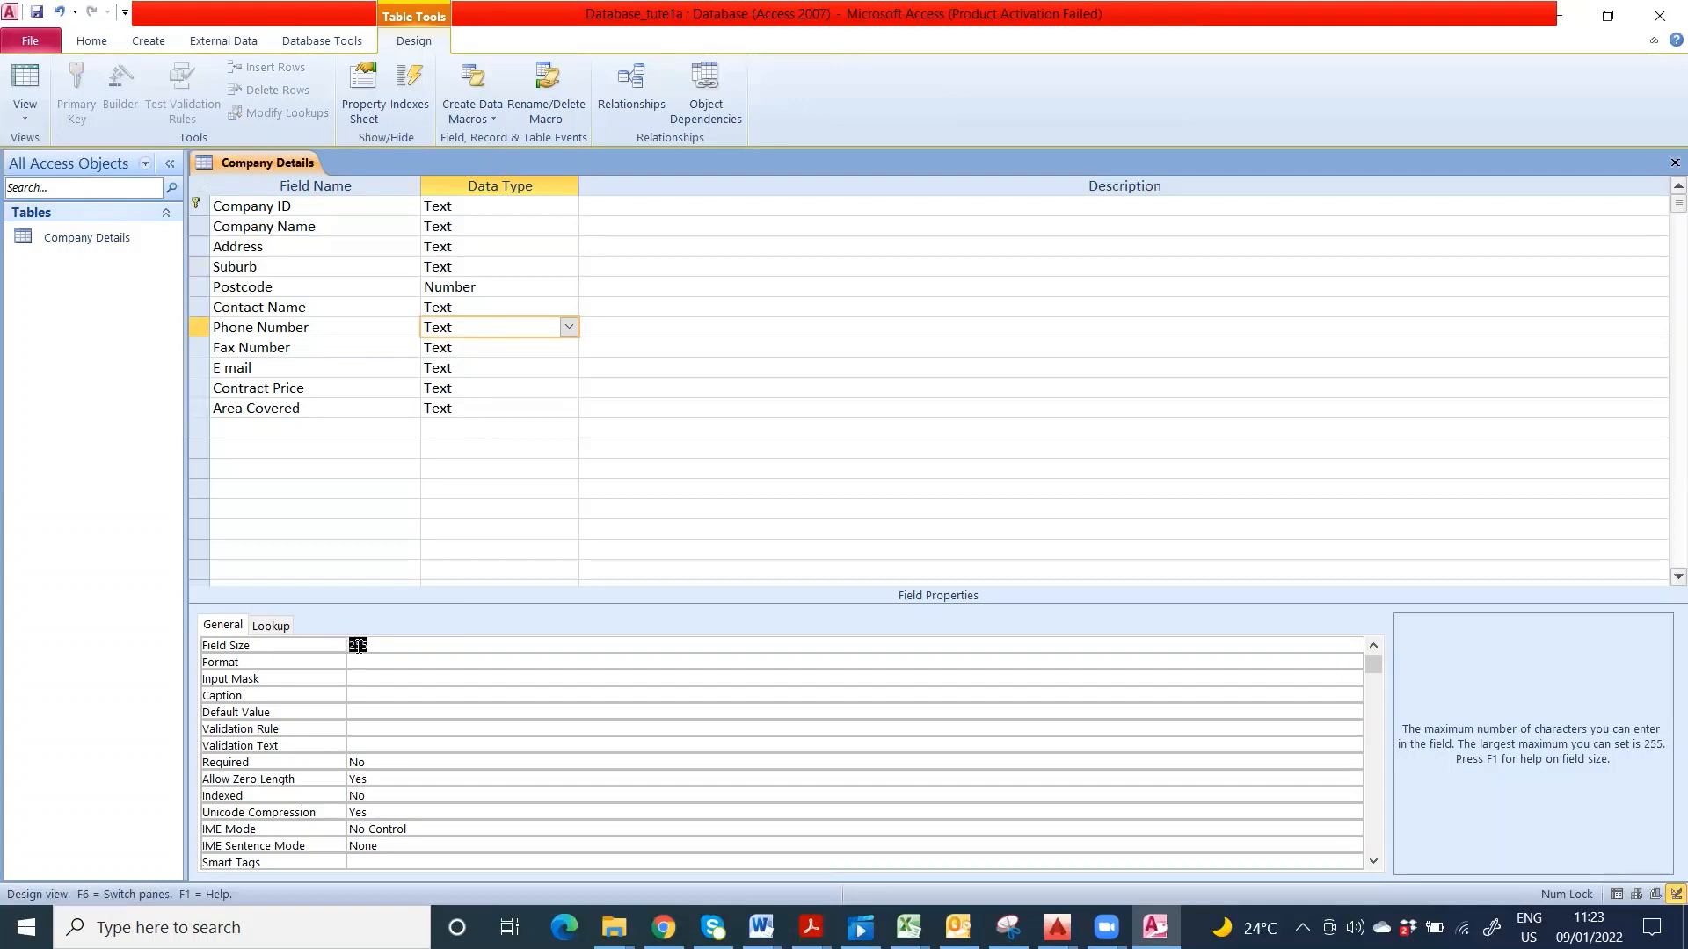
text(10)
double_click(461, 350)
click(569, 348)
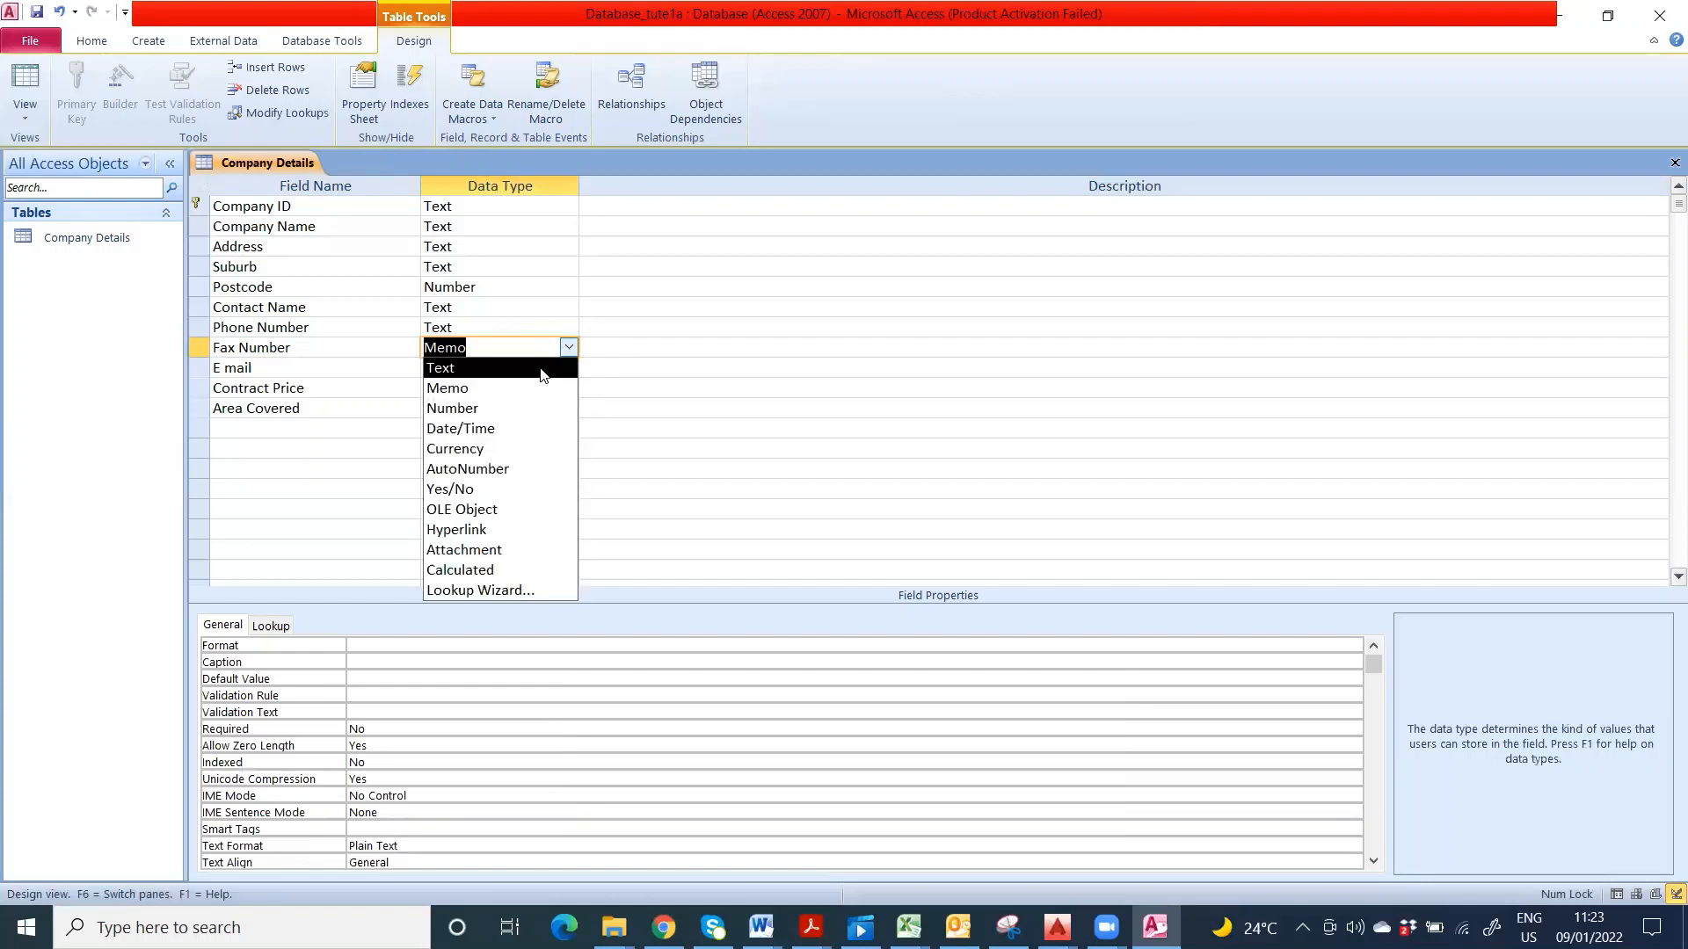
- Keep Fax Number as Text with size 10 and set E mail's size to 15
click(449, 366)
click(378, 649)
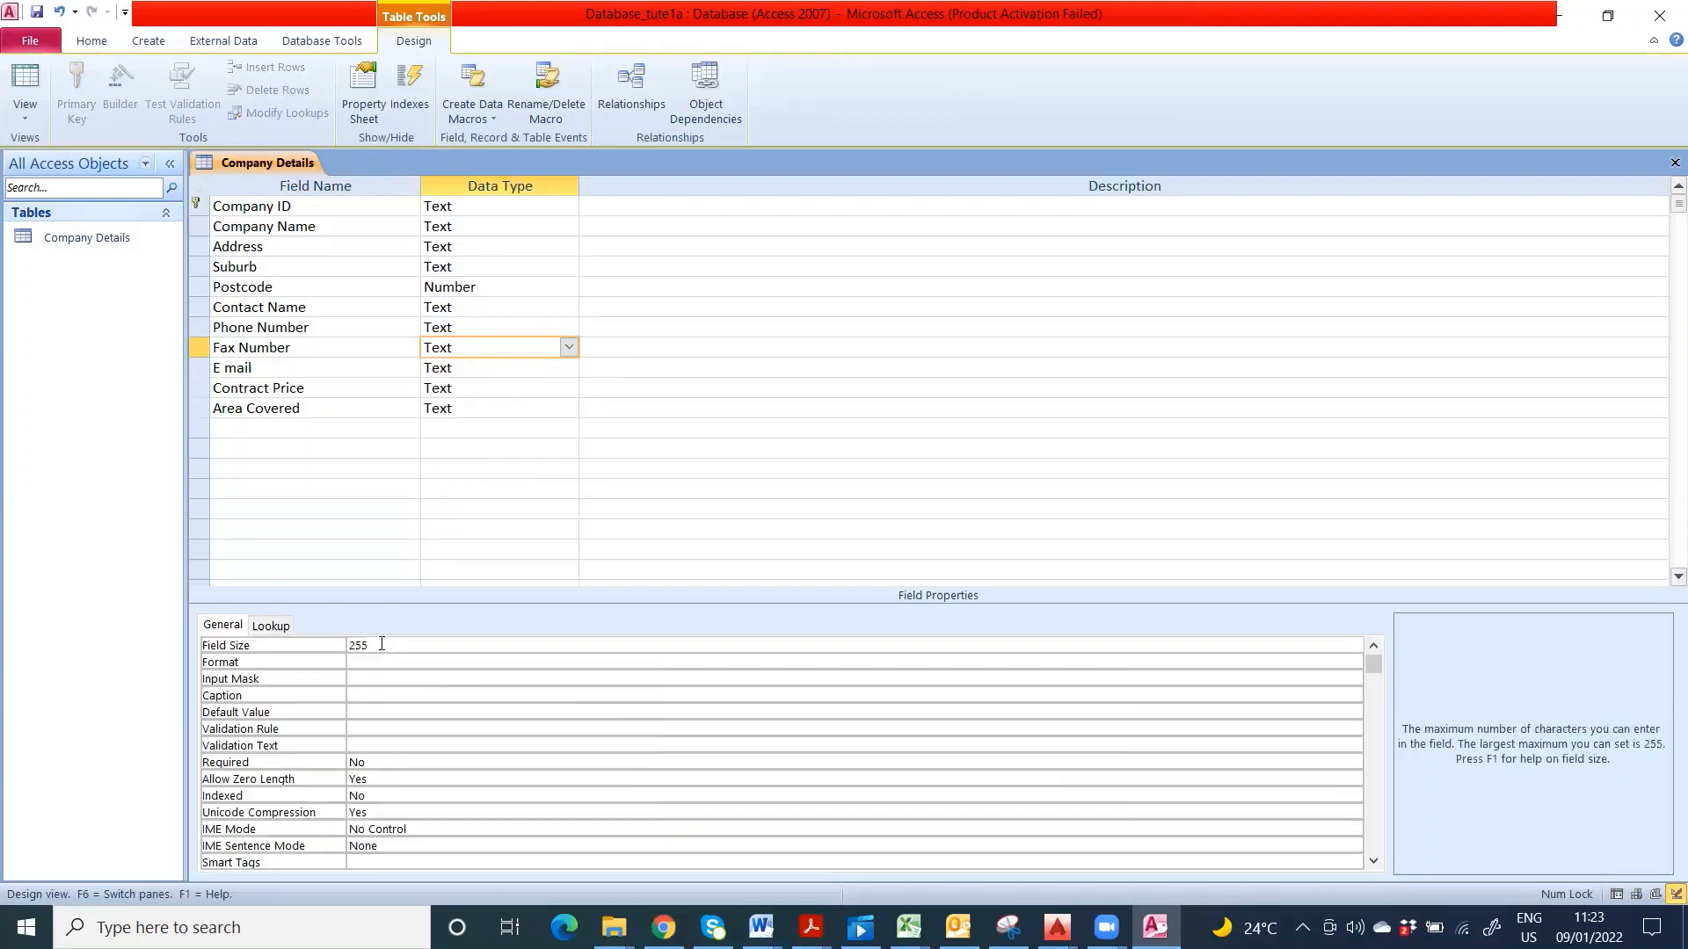
key(BackSpace)
key(BackSpace)
key(BackSpace)
text(10)
click(519, 367)
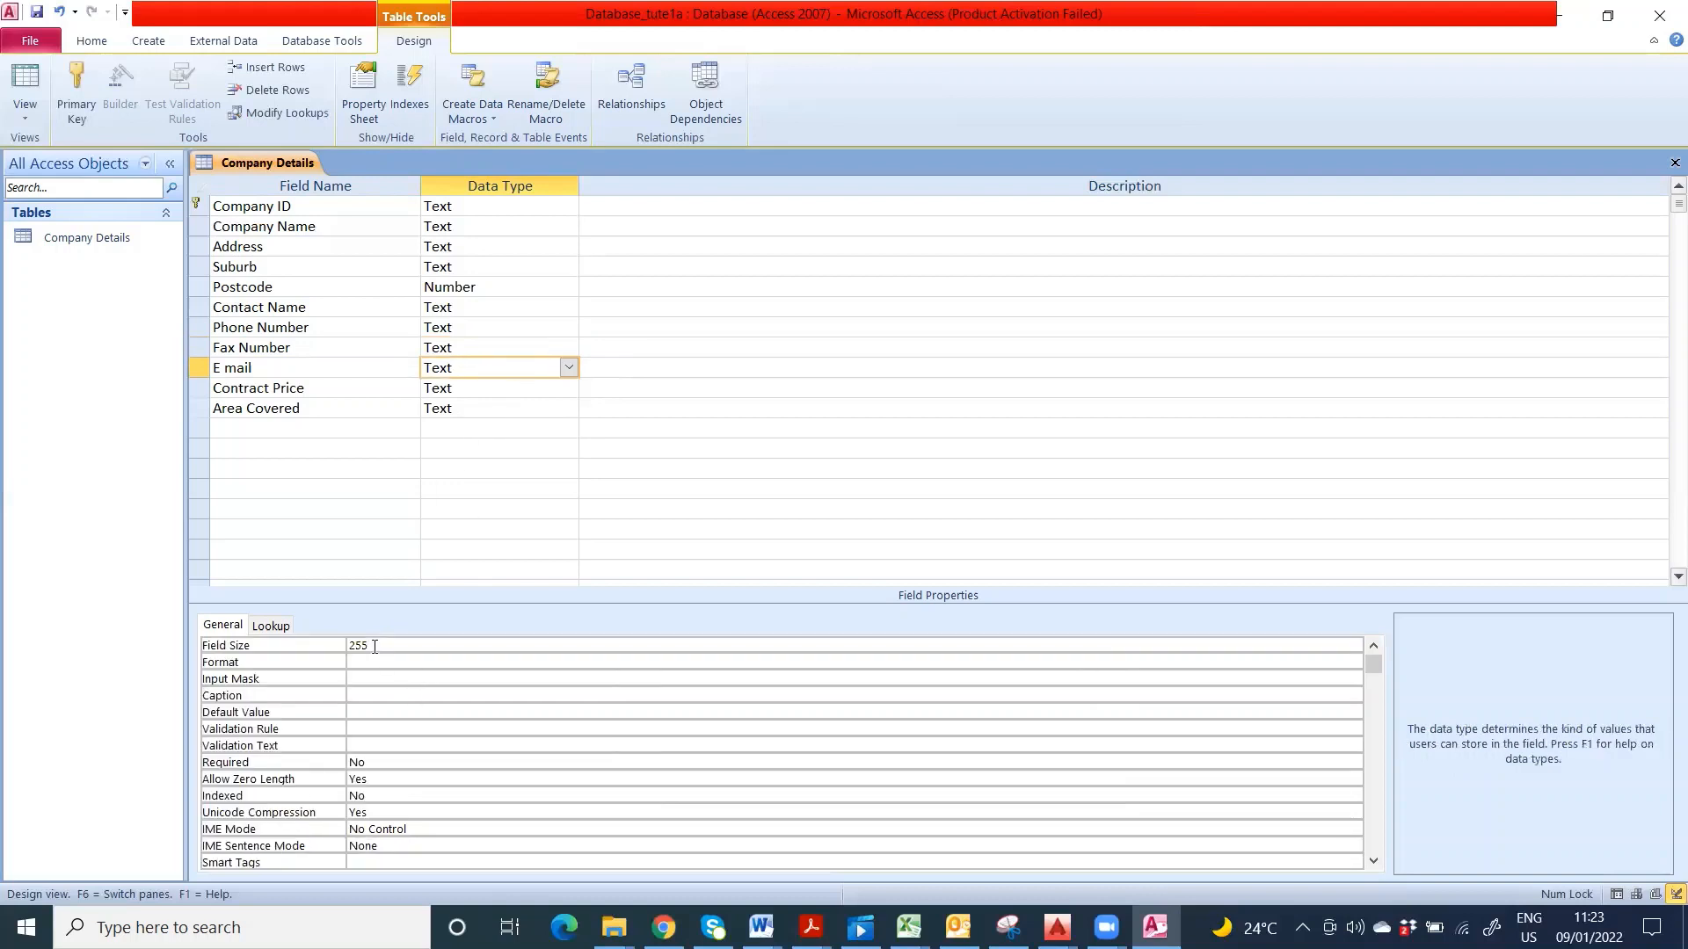
click(344, 646)
text(15)
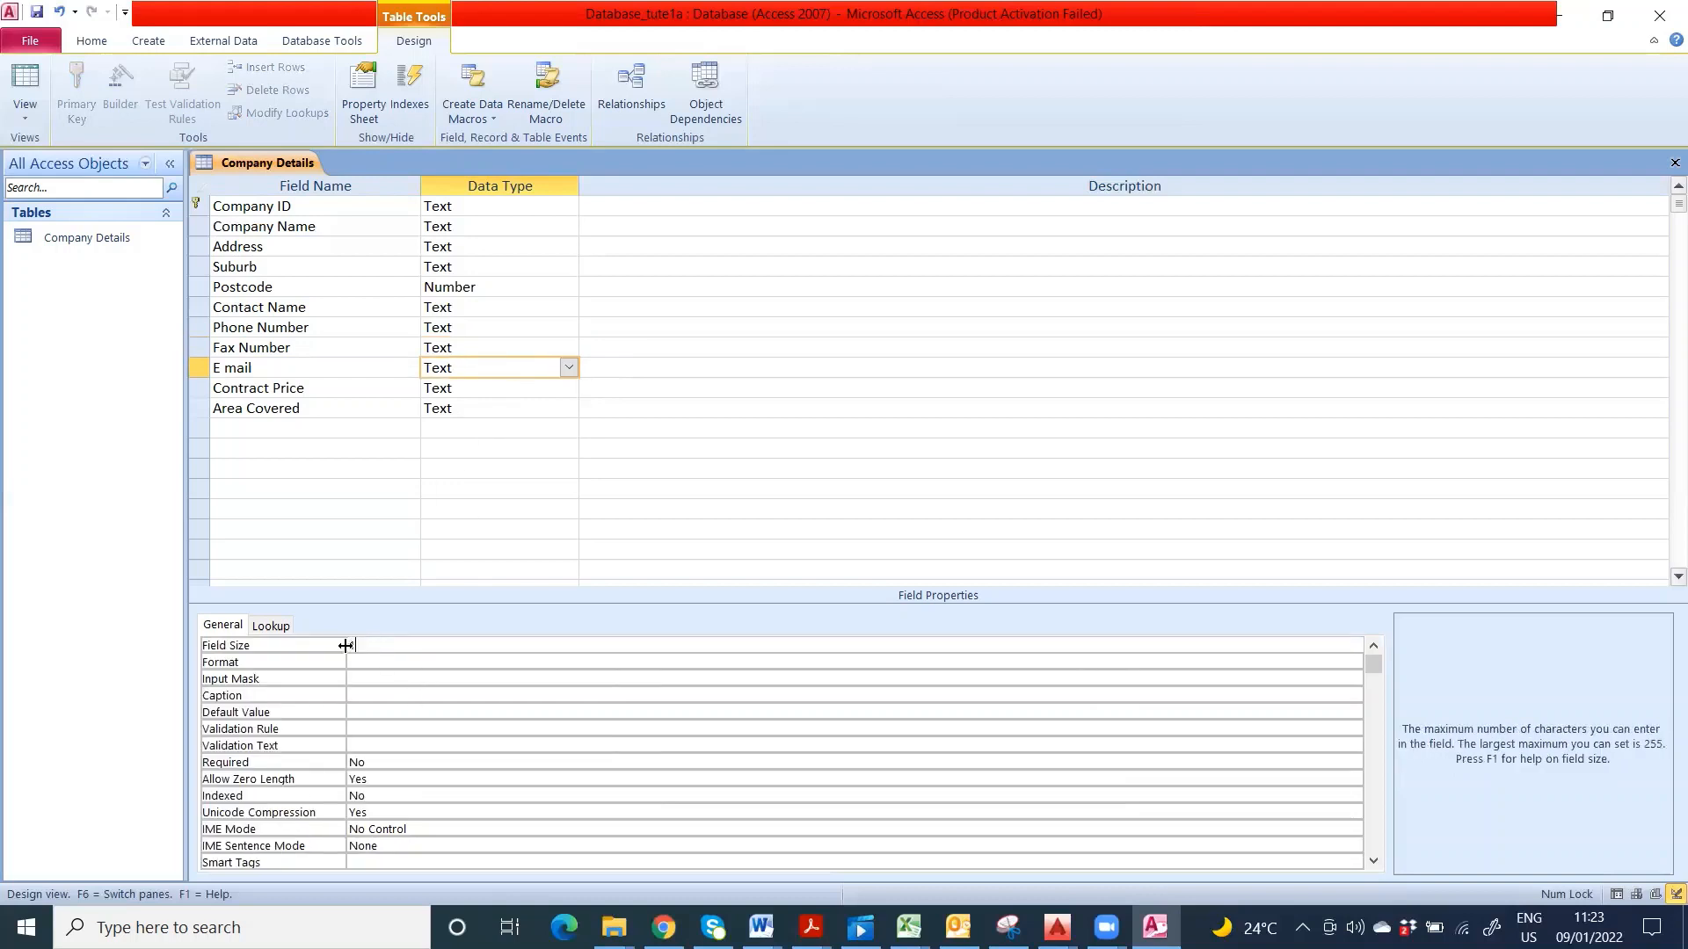
- Make Contract Price a Currency field and keep Area Covered as Text with size 25
click(558, 388)
click(569, 387)
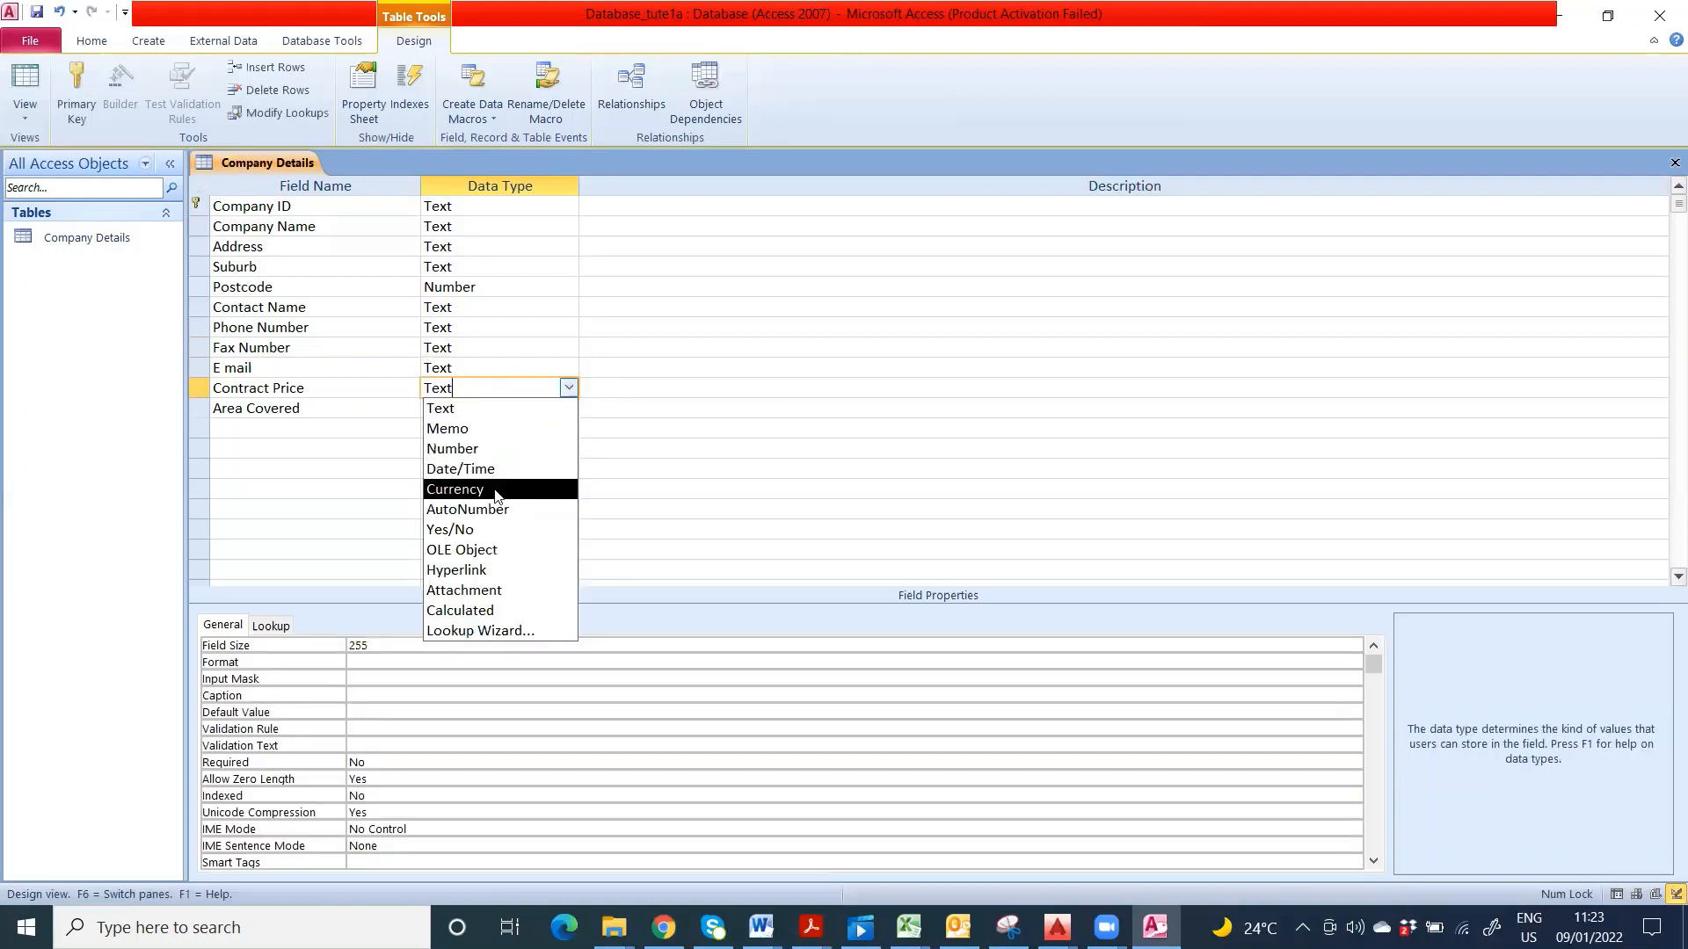
click(495, 490)
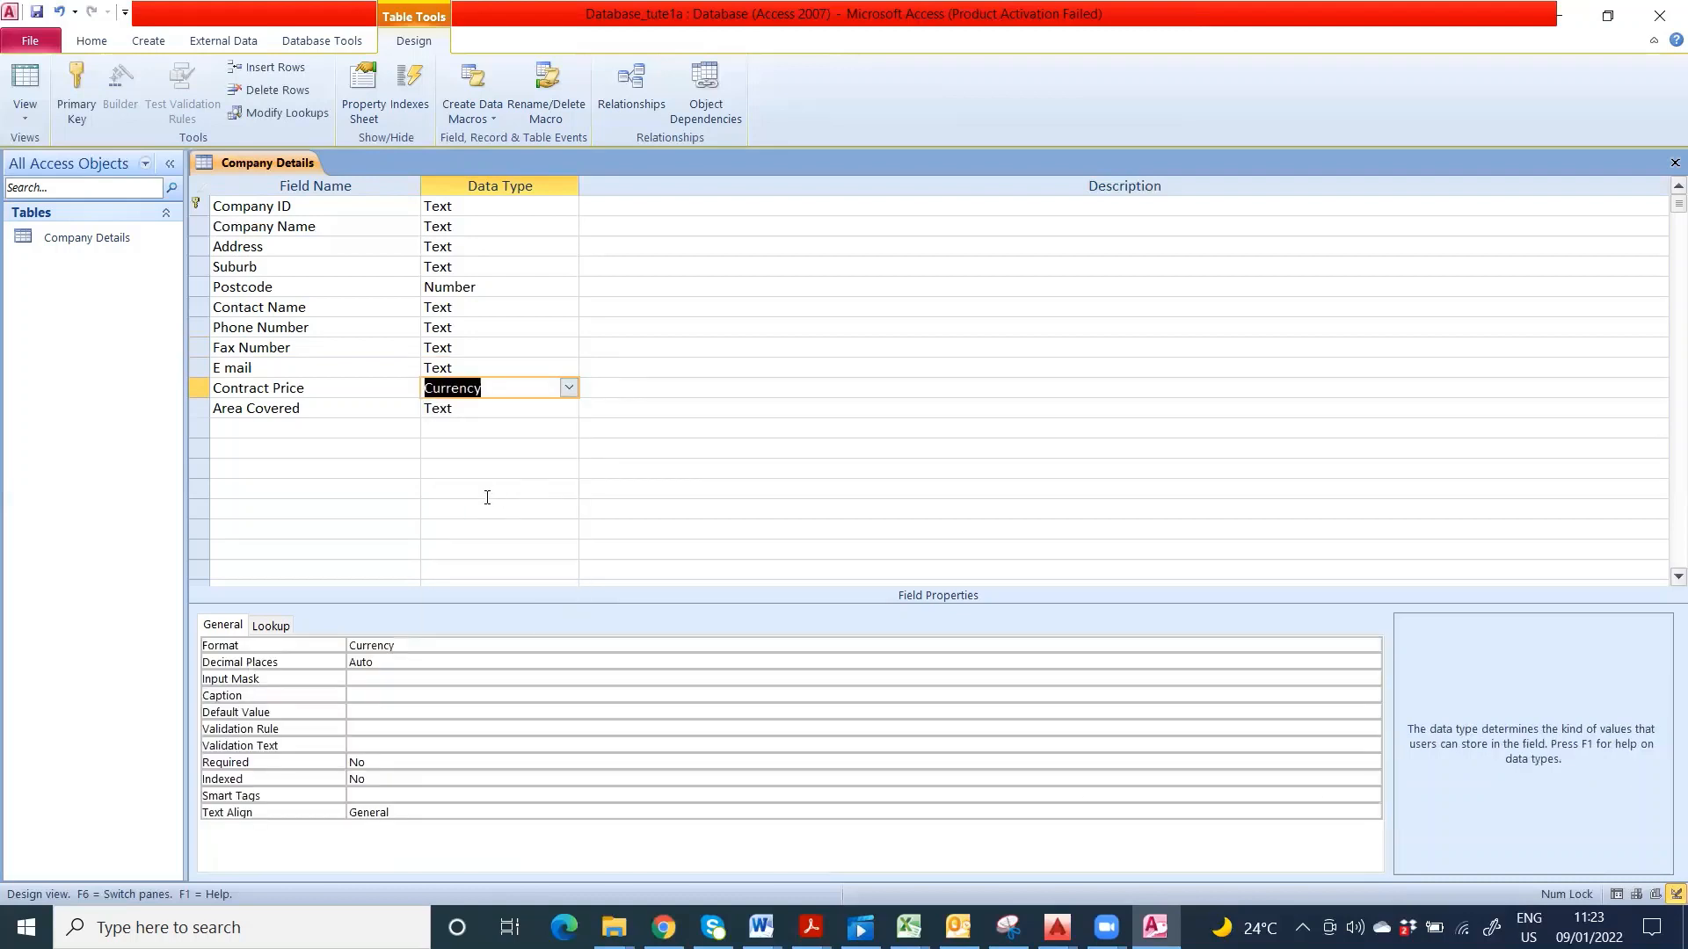
click(479, 410)
text(mo)
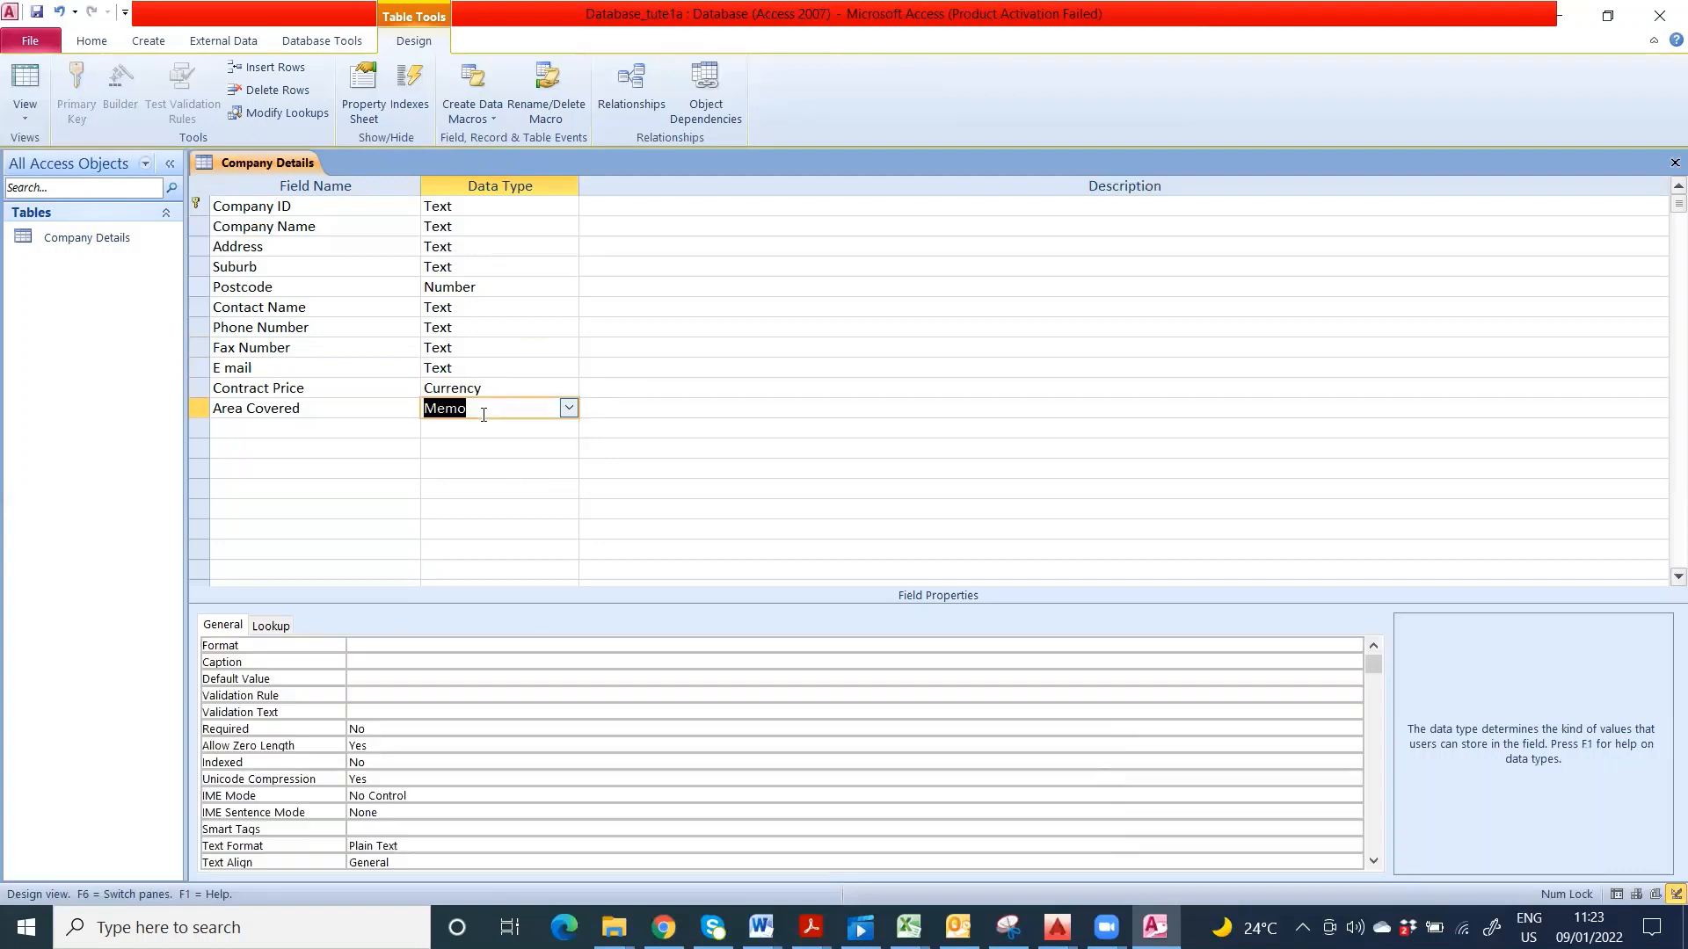
click(568, 408)
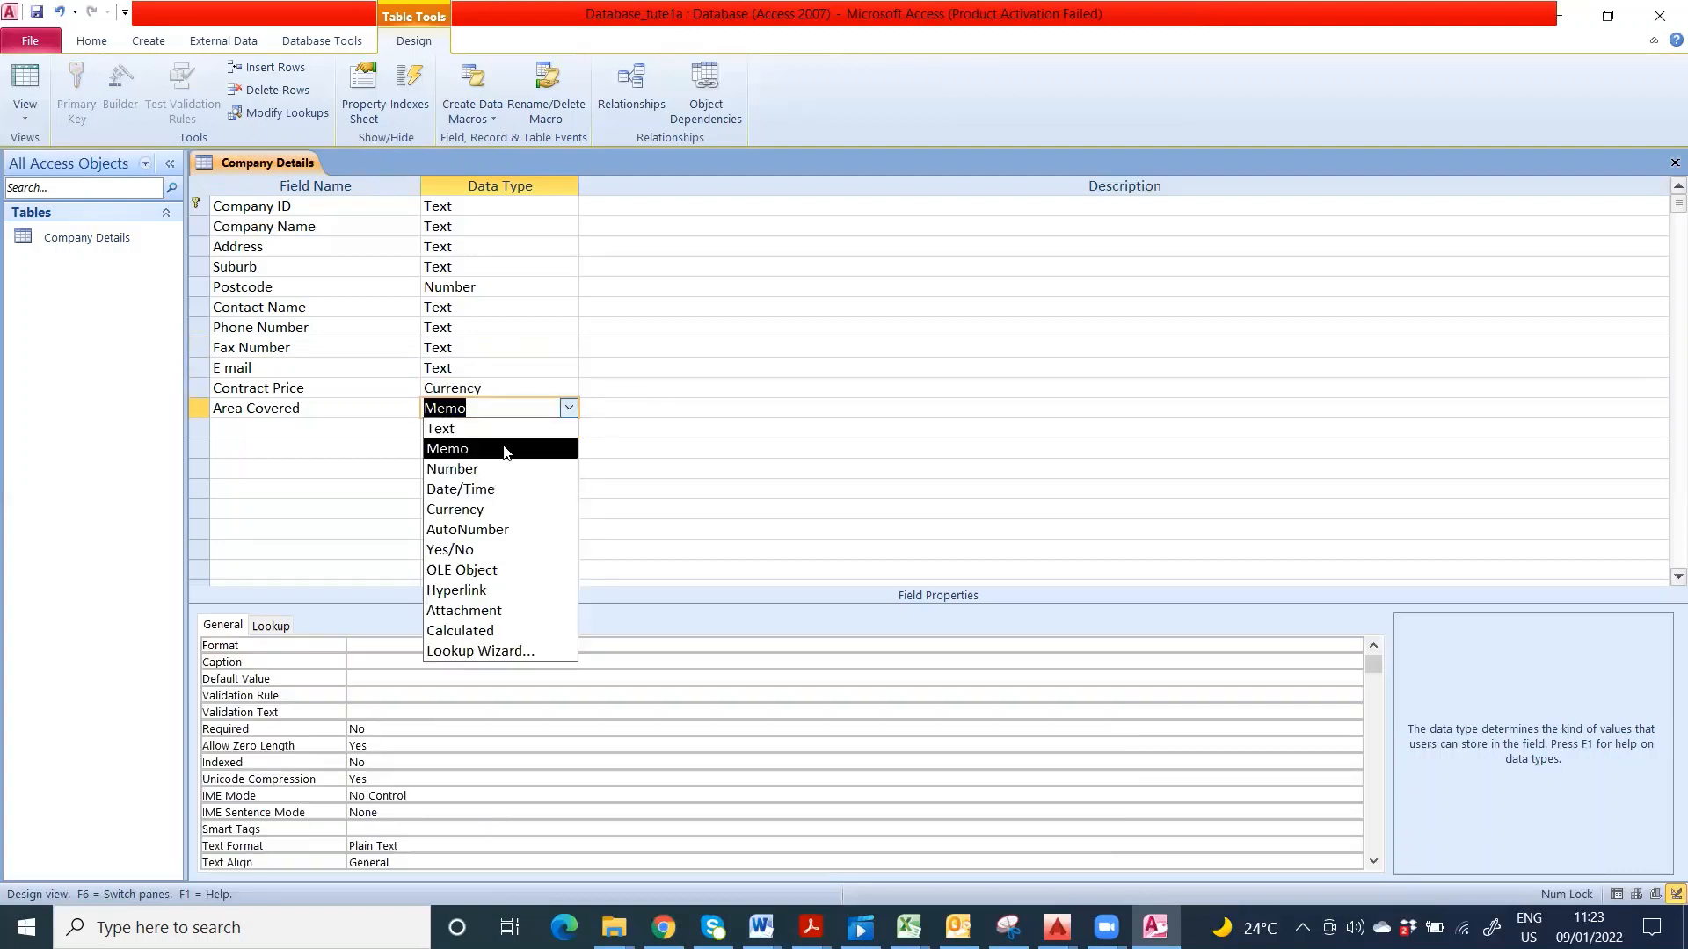
click(508, 430)
click(348, 645)
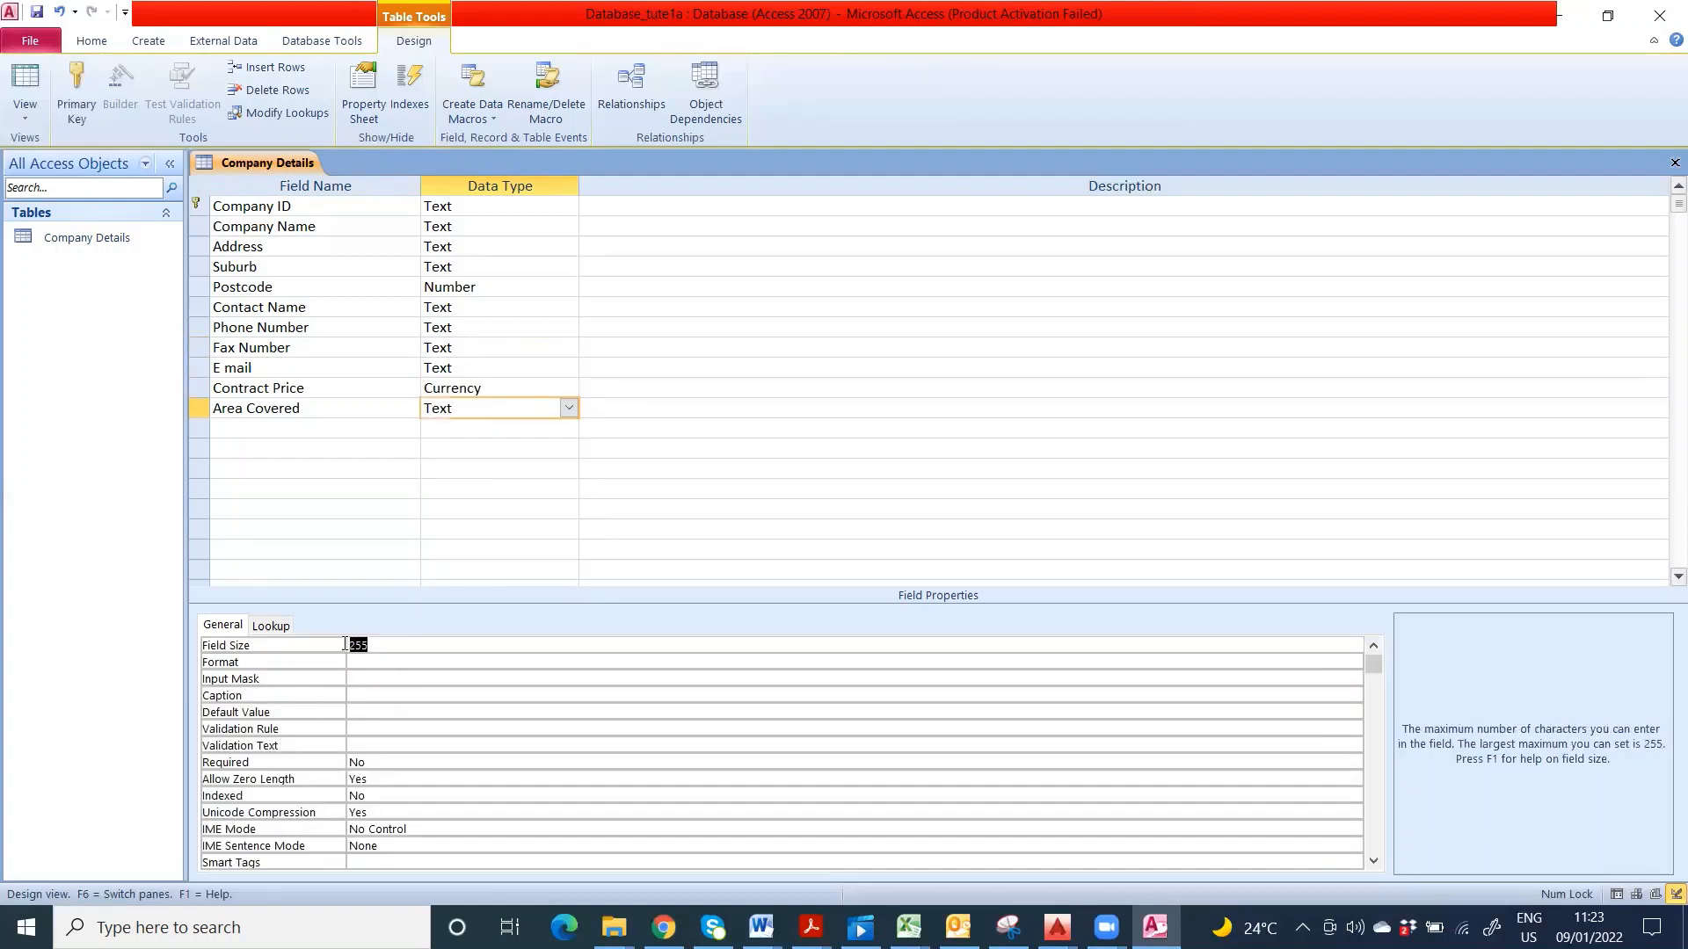
text(25)
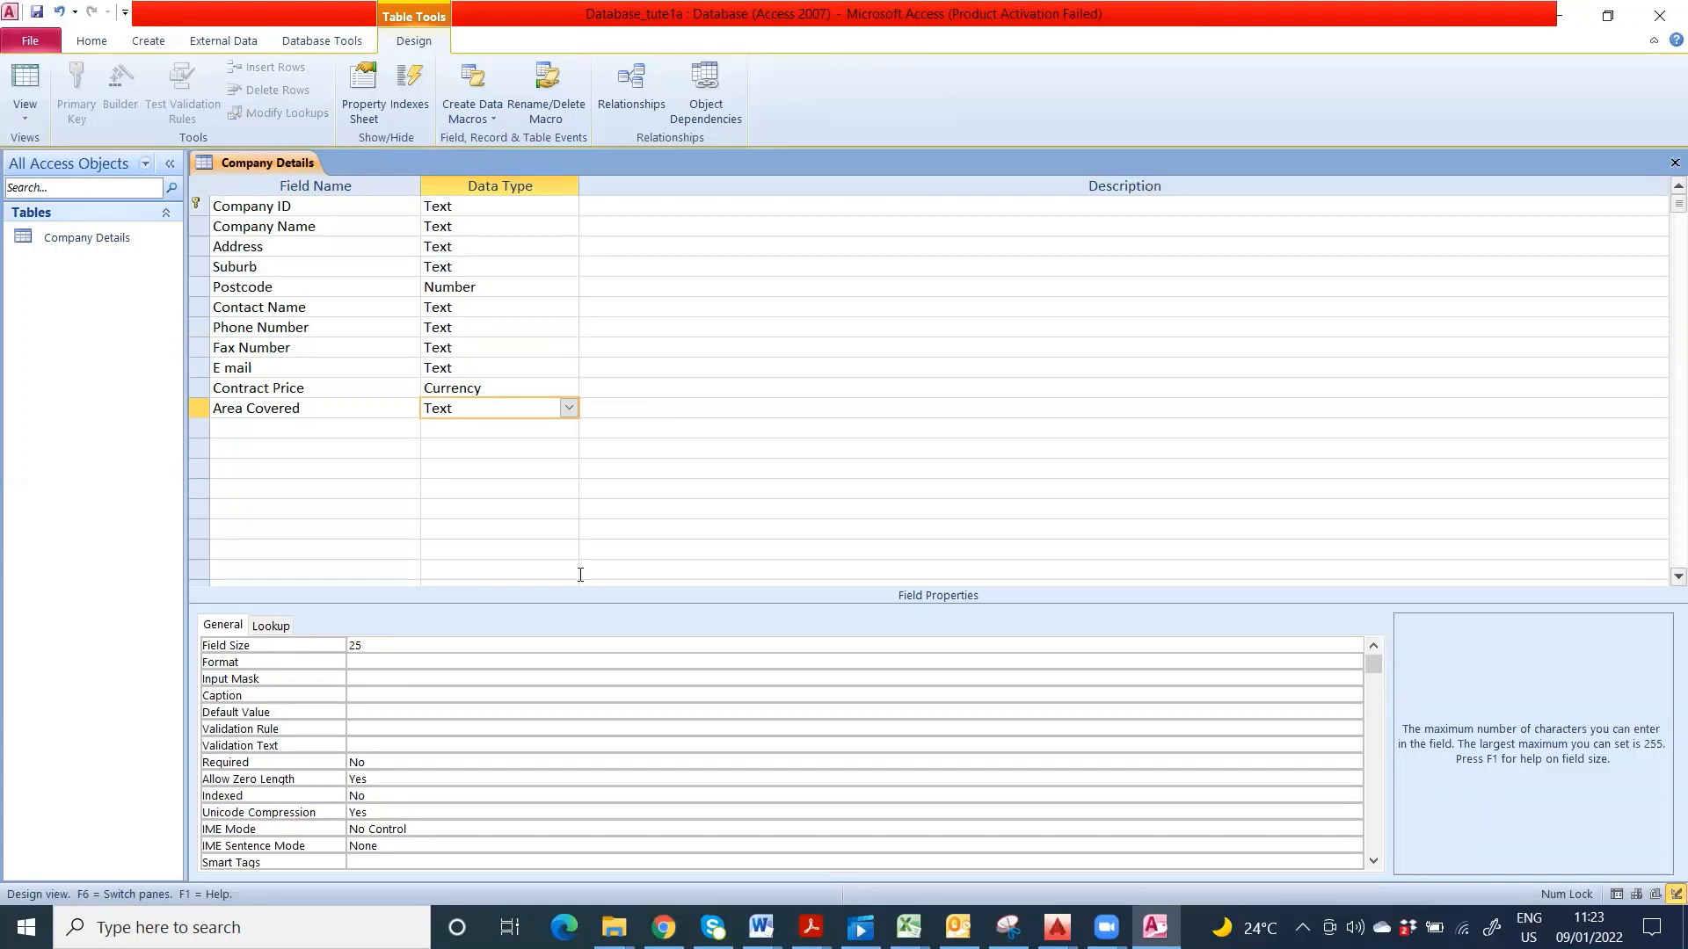
key(alt+Tab)
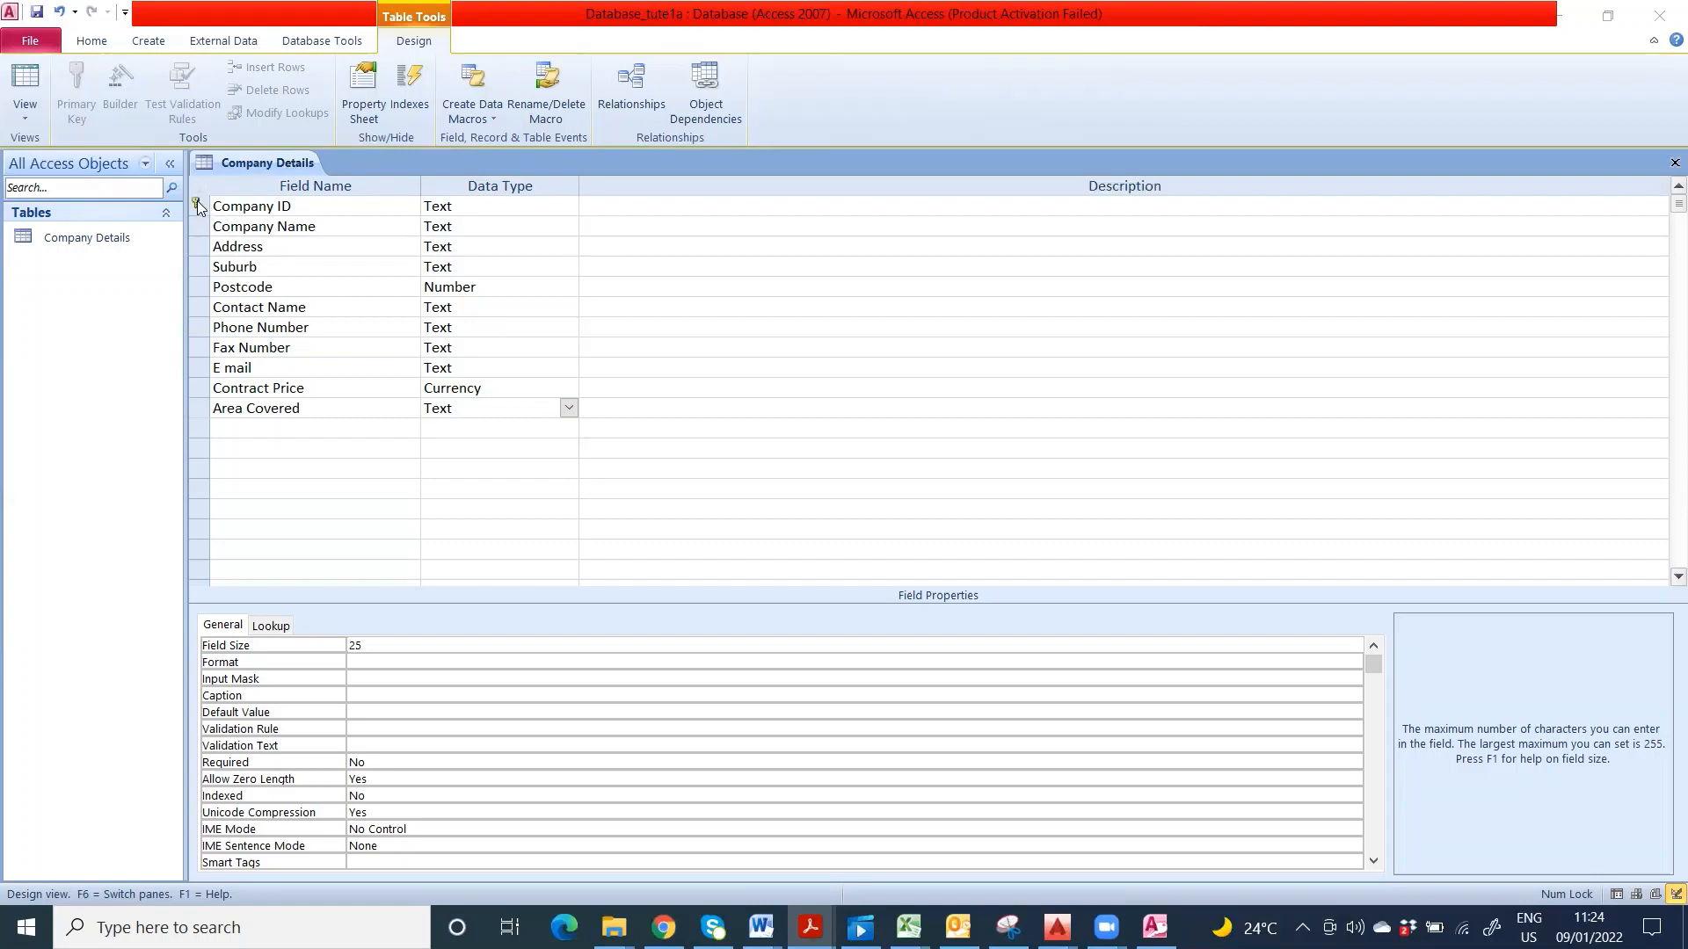
- Confirm Company ID stays the primary key, then save the Company Details design
right_click(246, 211)
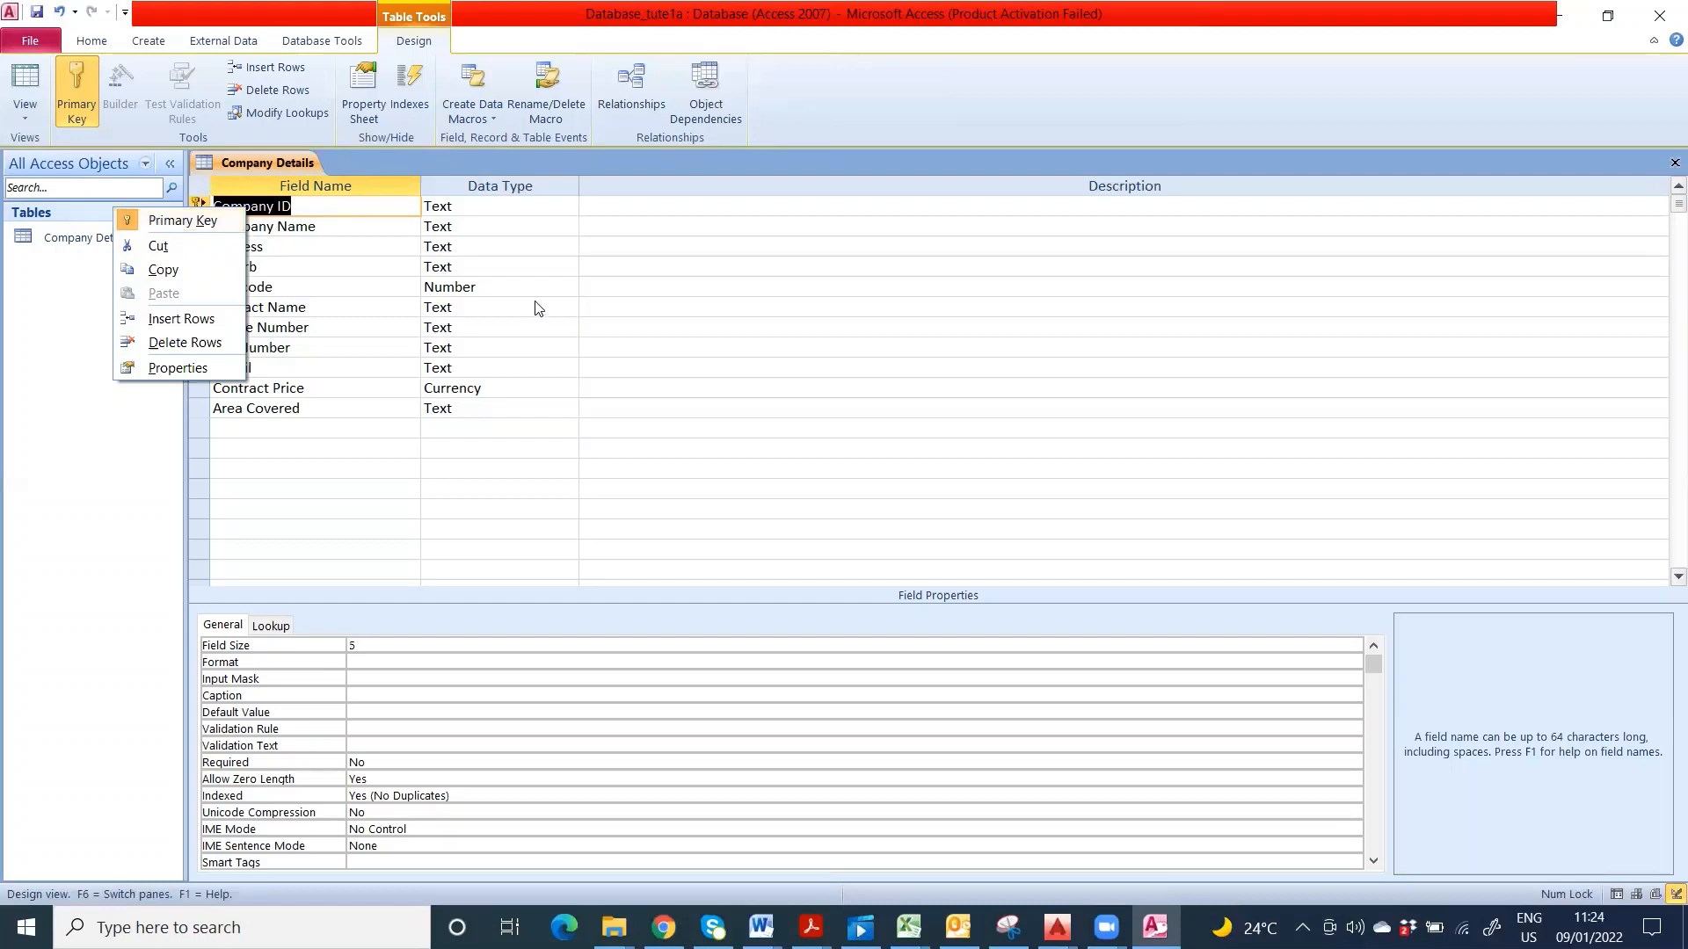
click(156, 417)
click(750, 430)
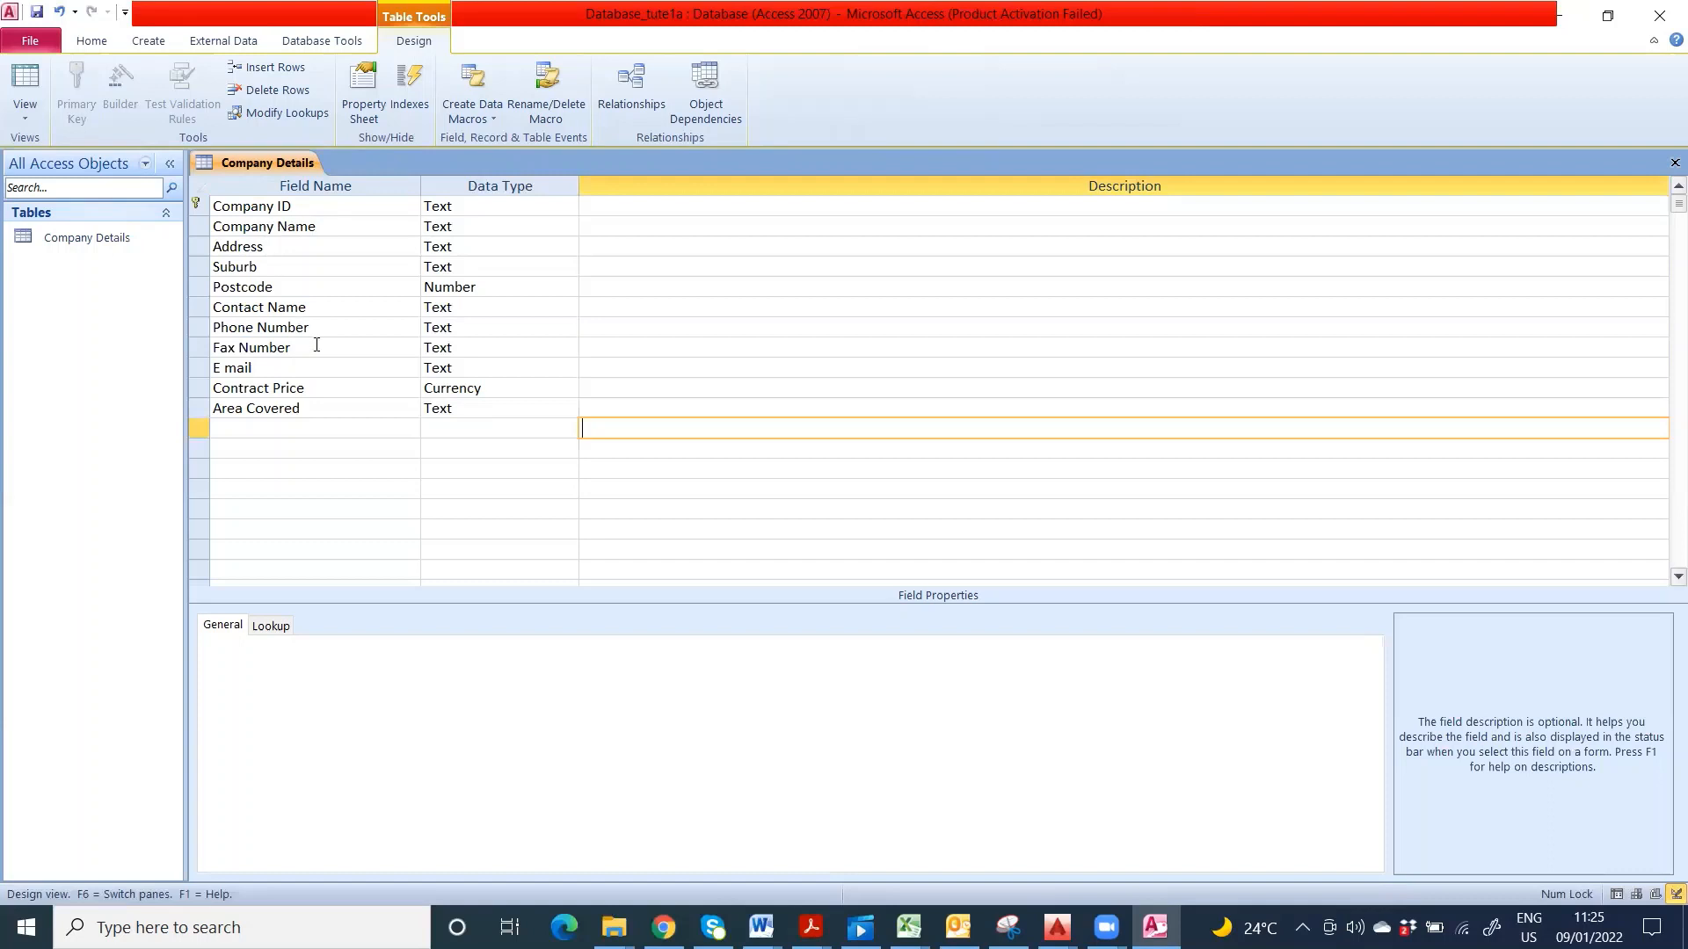
click(37, 14)
- Open the empty Company Details datasheet, then bring the DB Tables Data workbook to the front
click(25, 79)
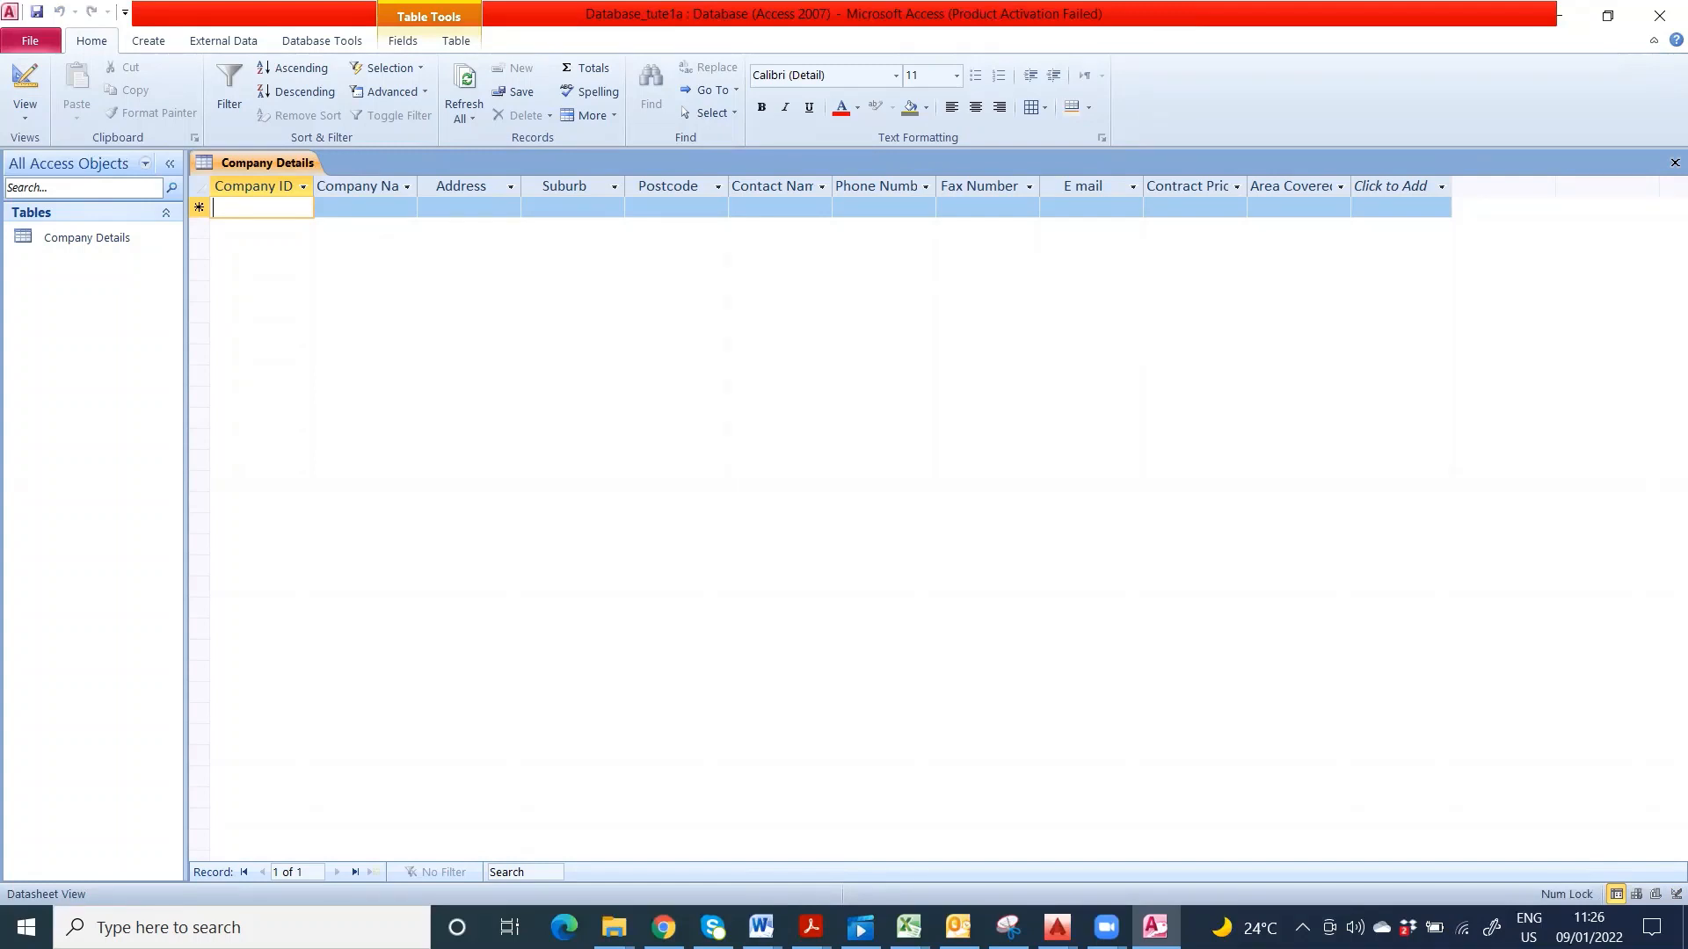
key(alt+Tab)
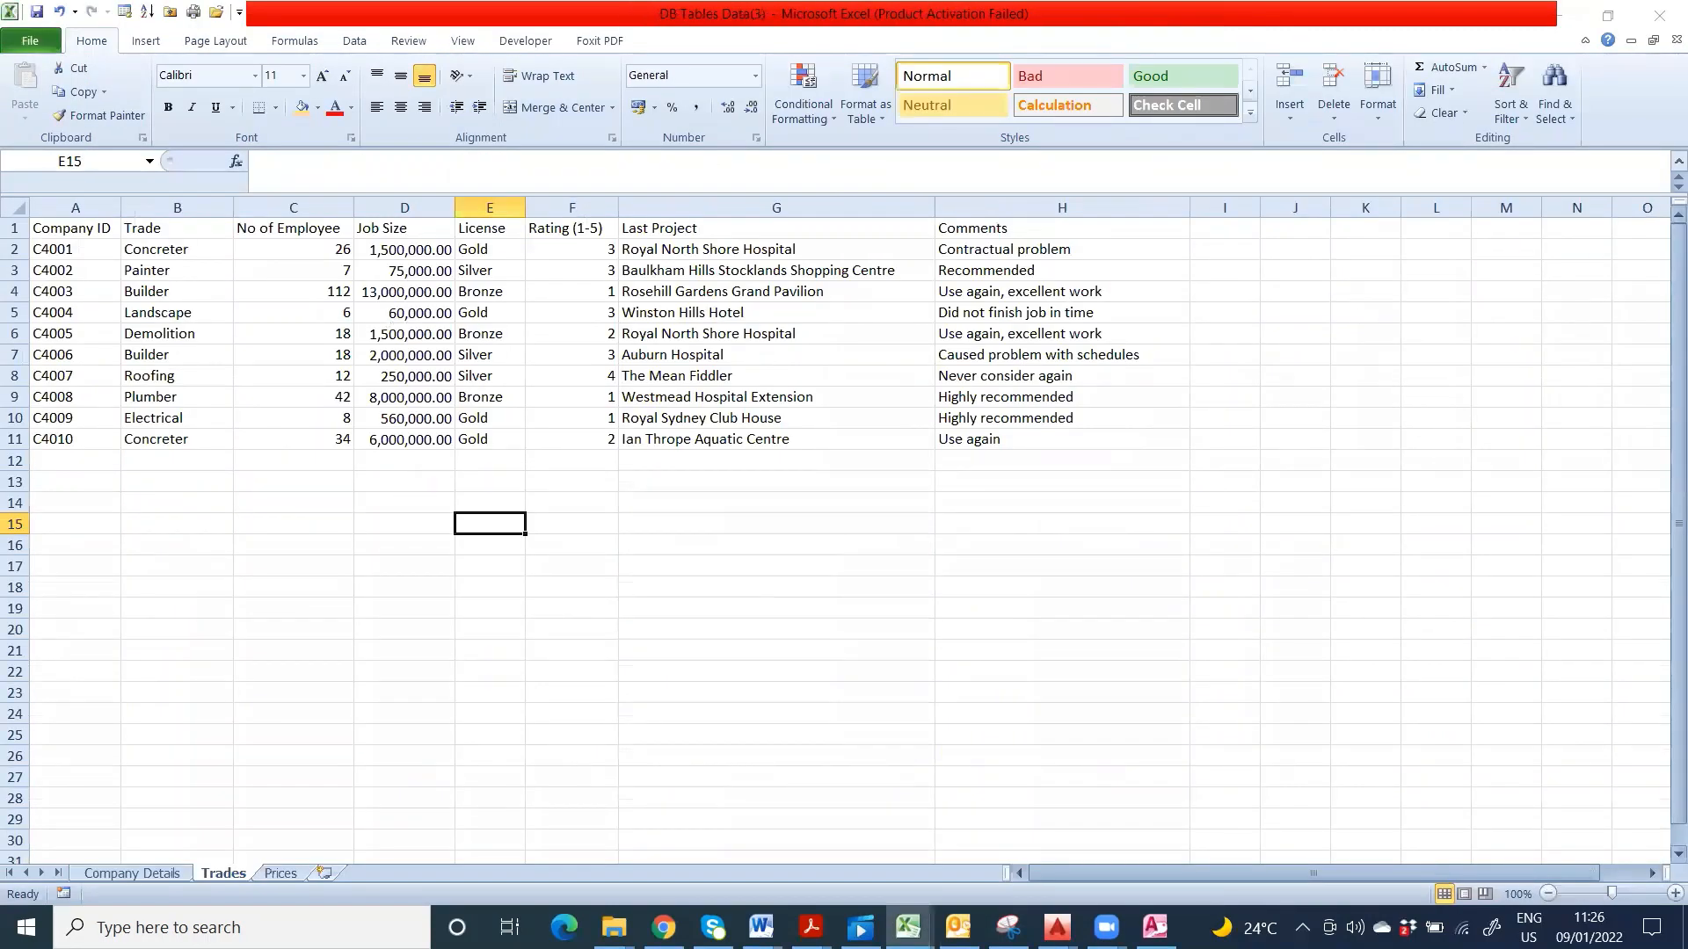
- Minimize Excel and bring up the vUWS course page in Chrome
click(1569, 32)
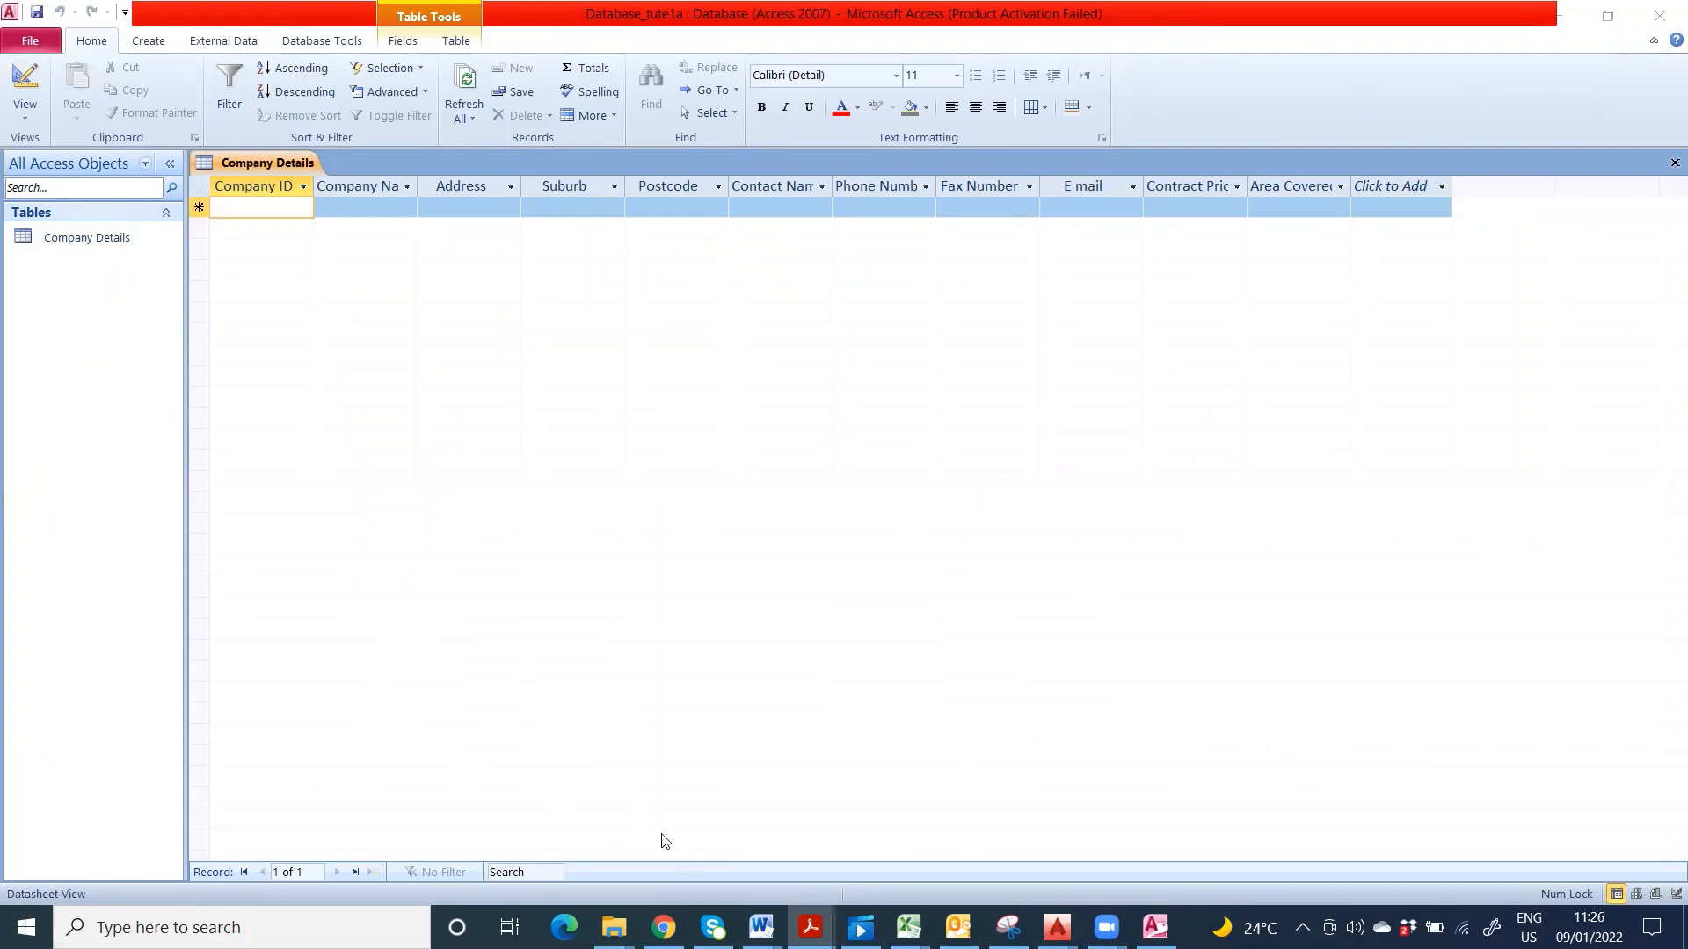
click(663, 927)
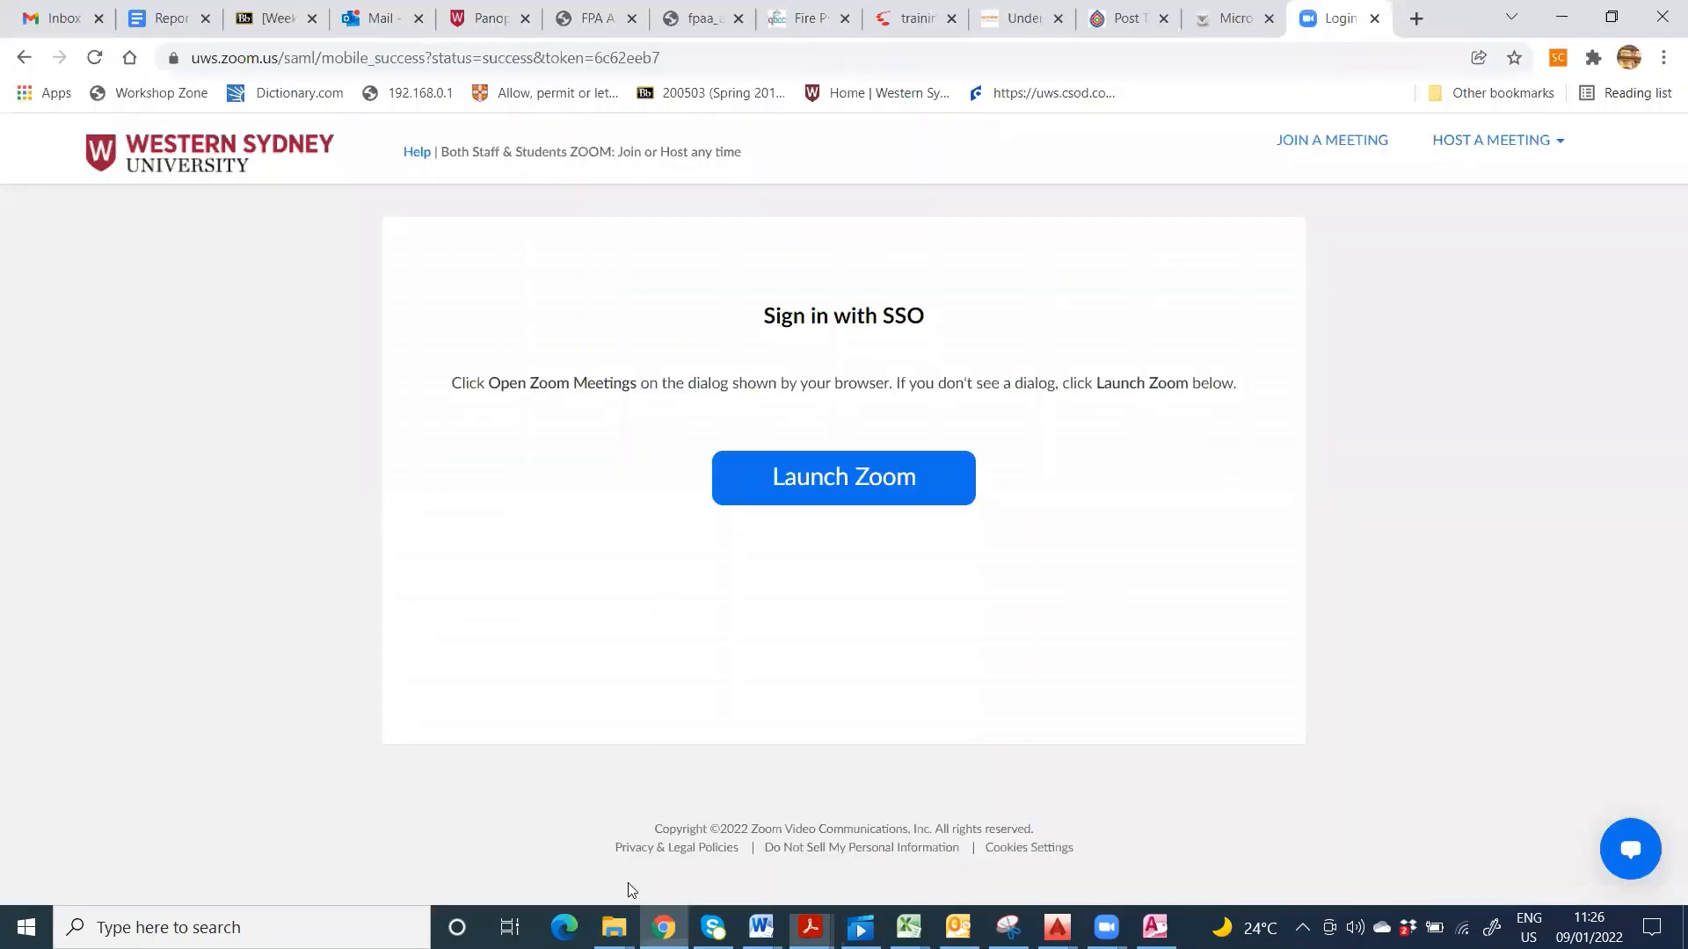
click(272, 19)
scroll(360, 668, down, 6)
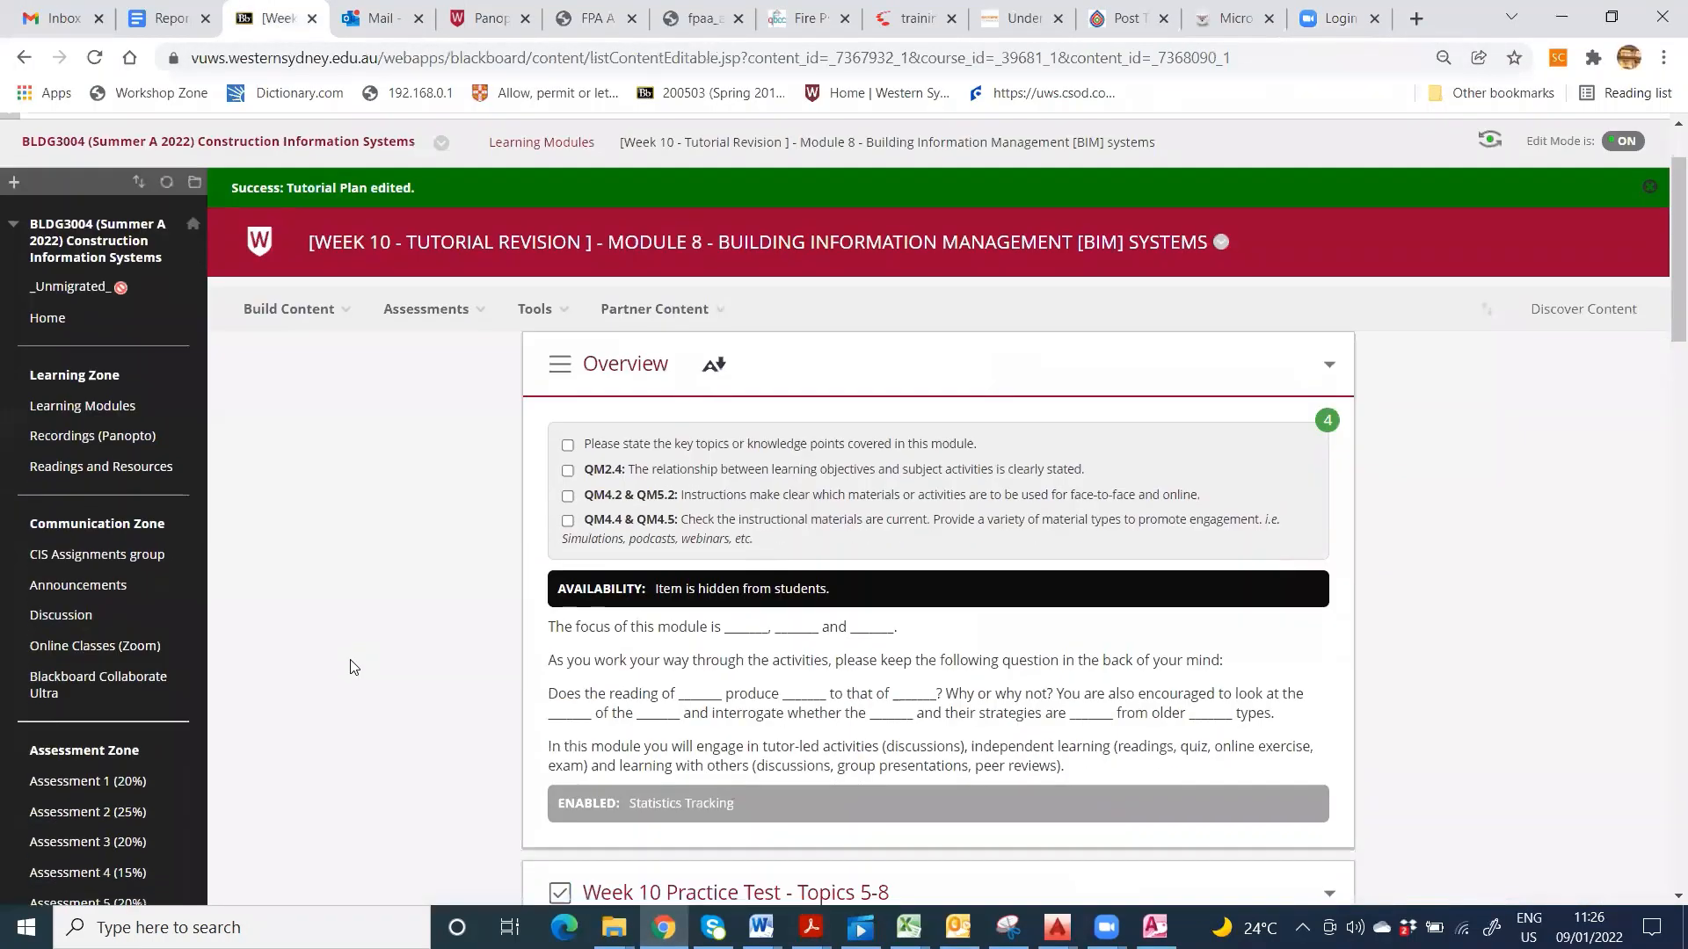
scroll(372, 670, down, 2)
scroll(388, 671, up, 9)
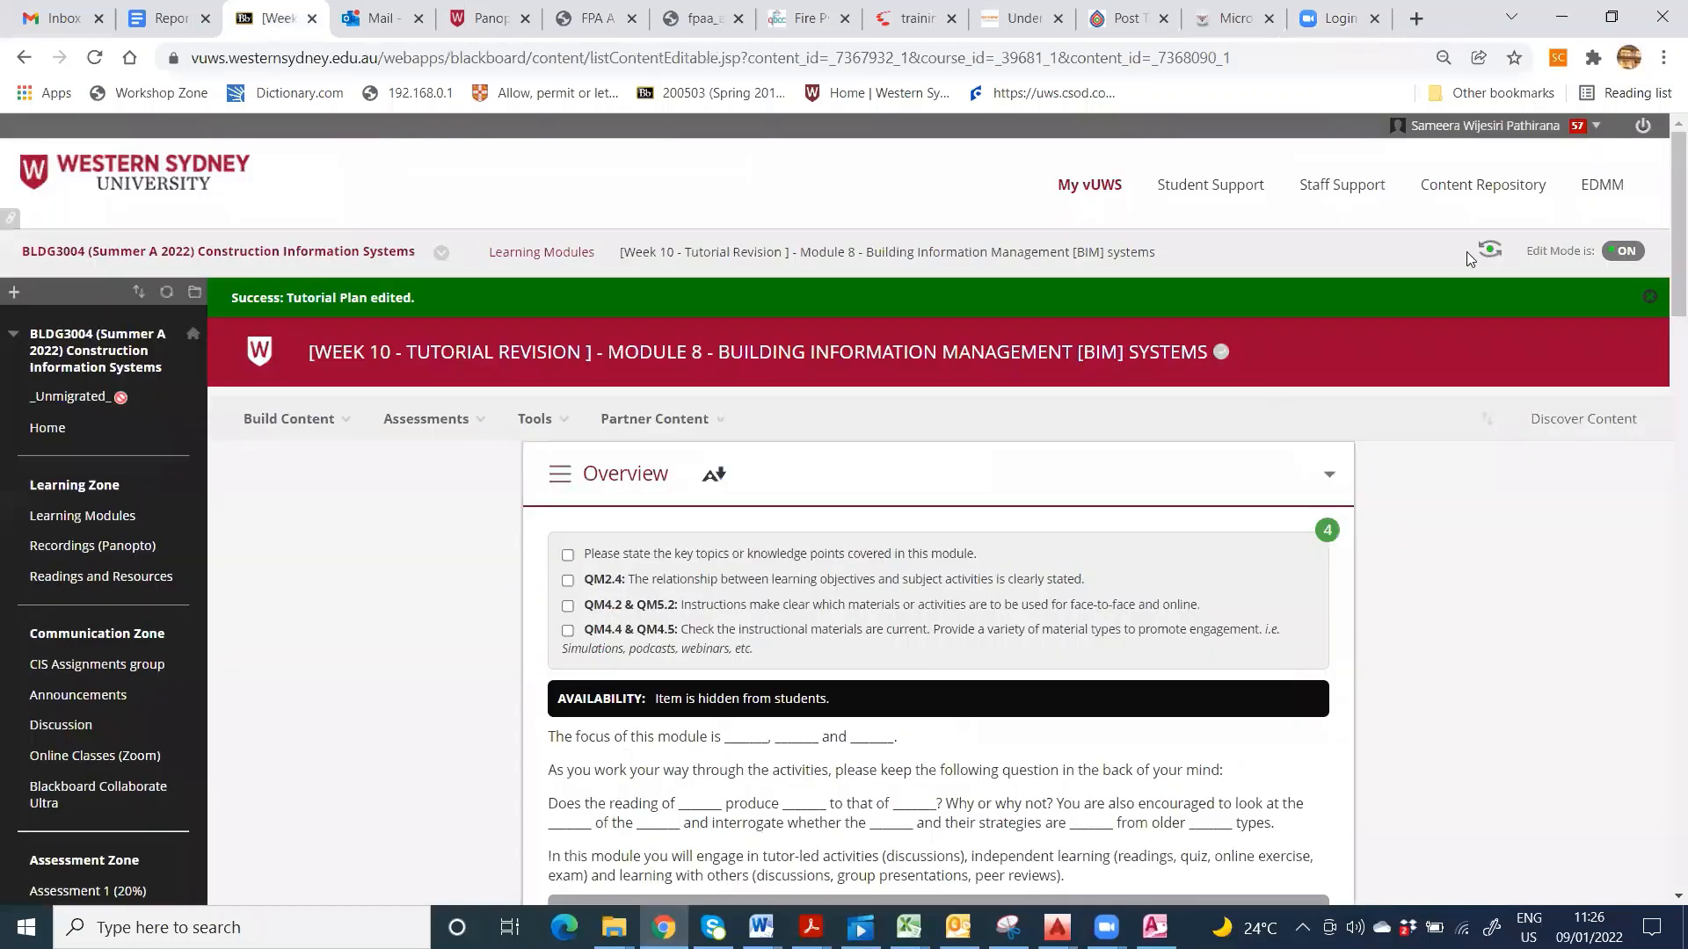
- Open the Week 7 Tutorial 6 module from Learning Modules and scroll to its Tutorial Plan files
click(75, 520)
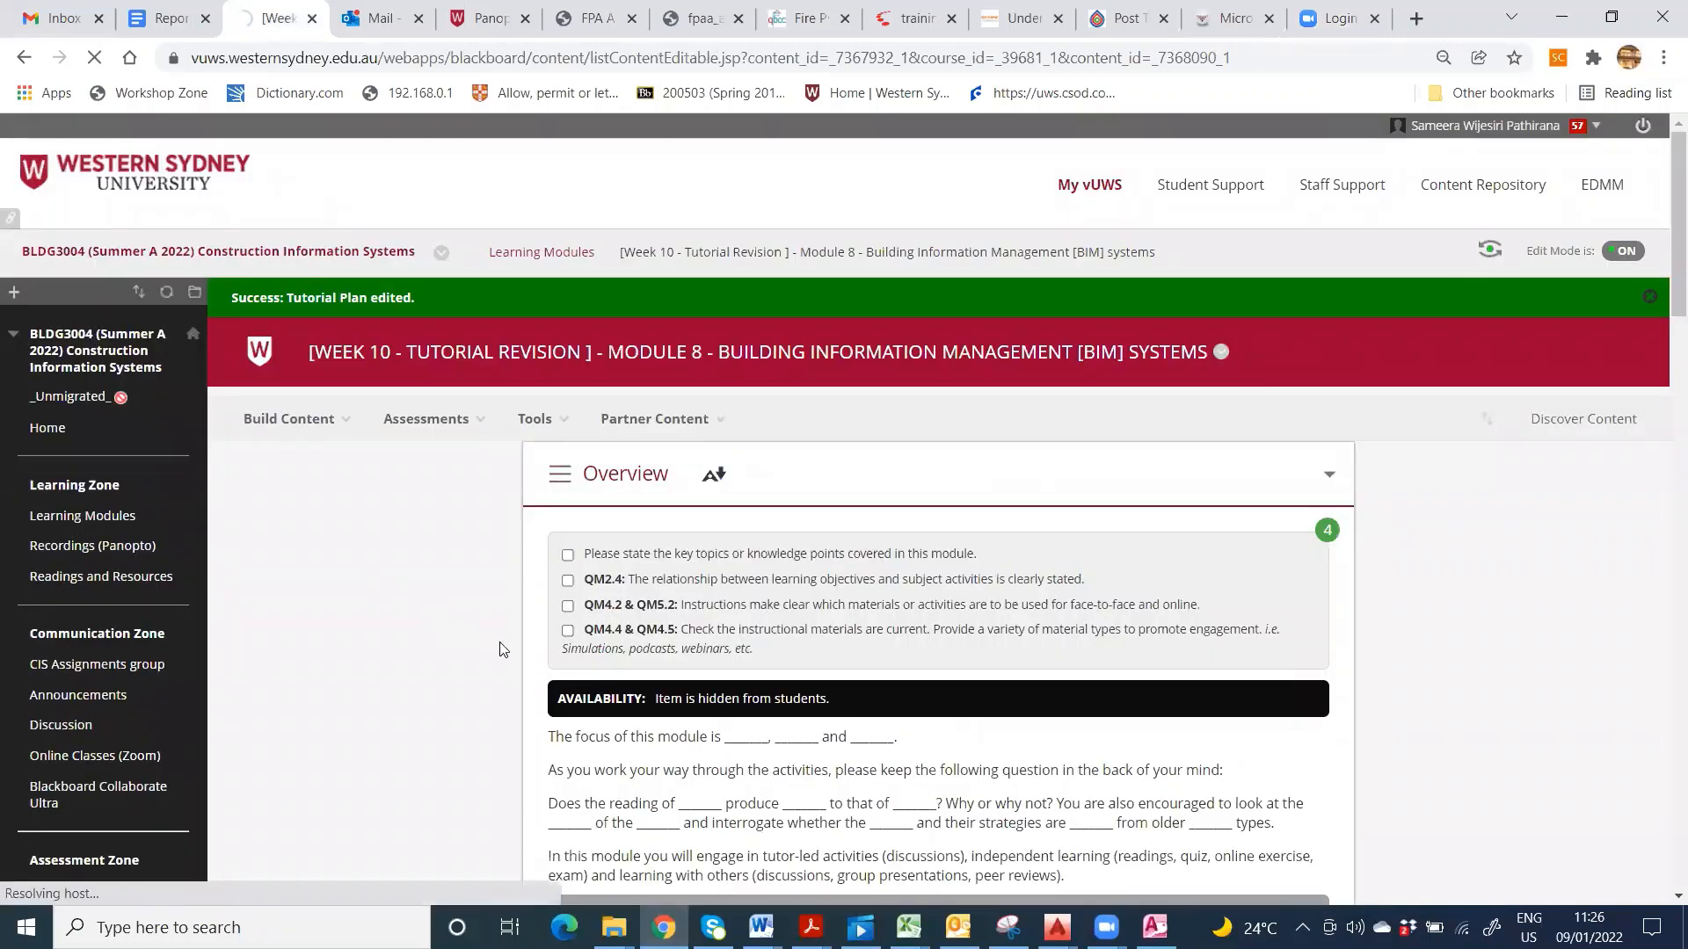
scroll(503, 661, down, 10)
scroll(509, 670, down, 5)
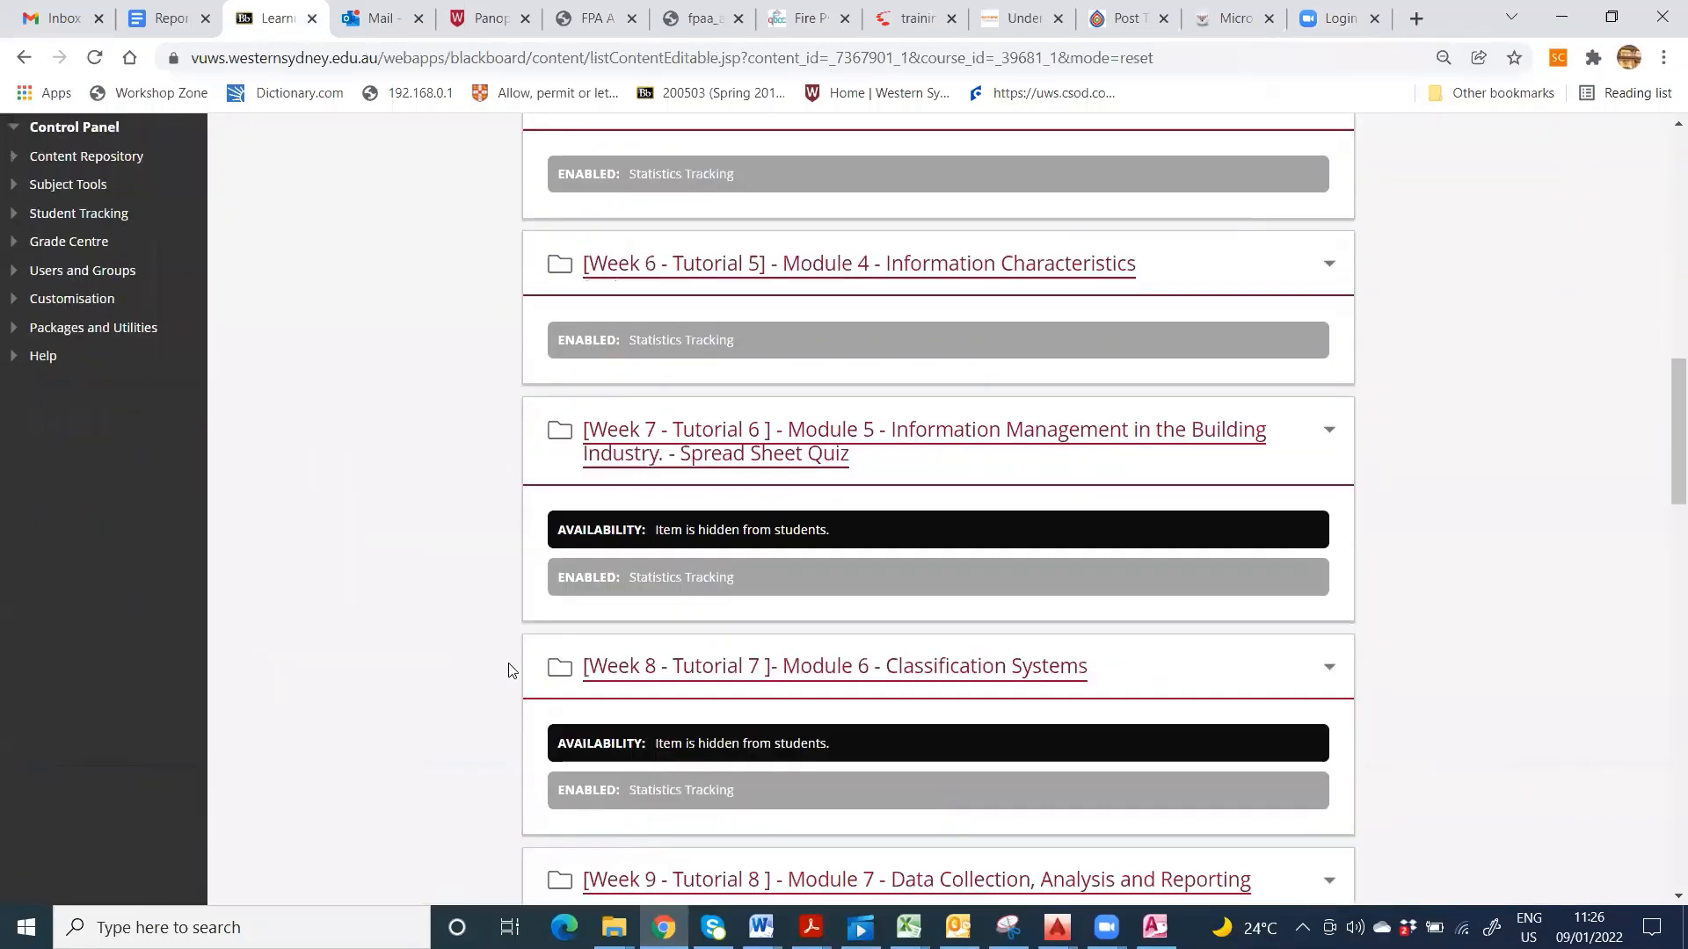
click(905, 249)
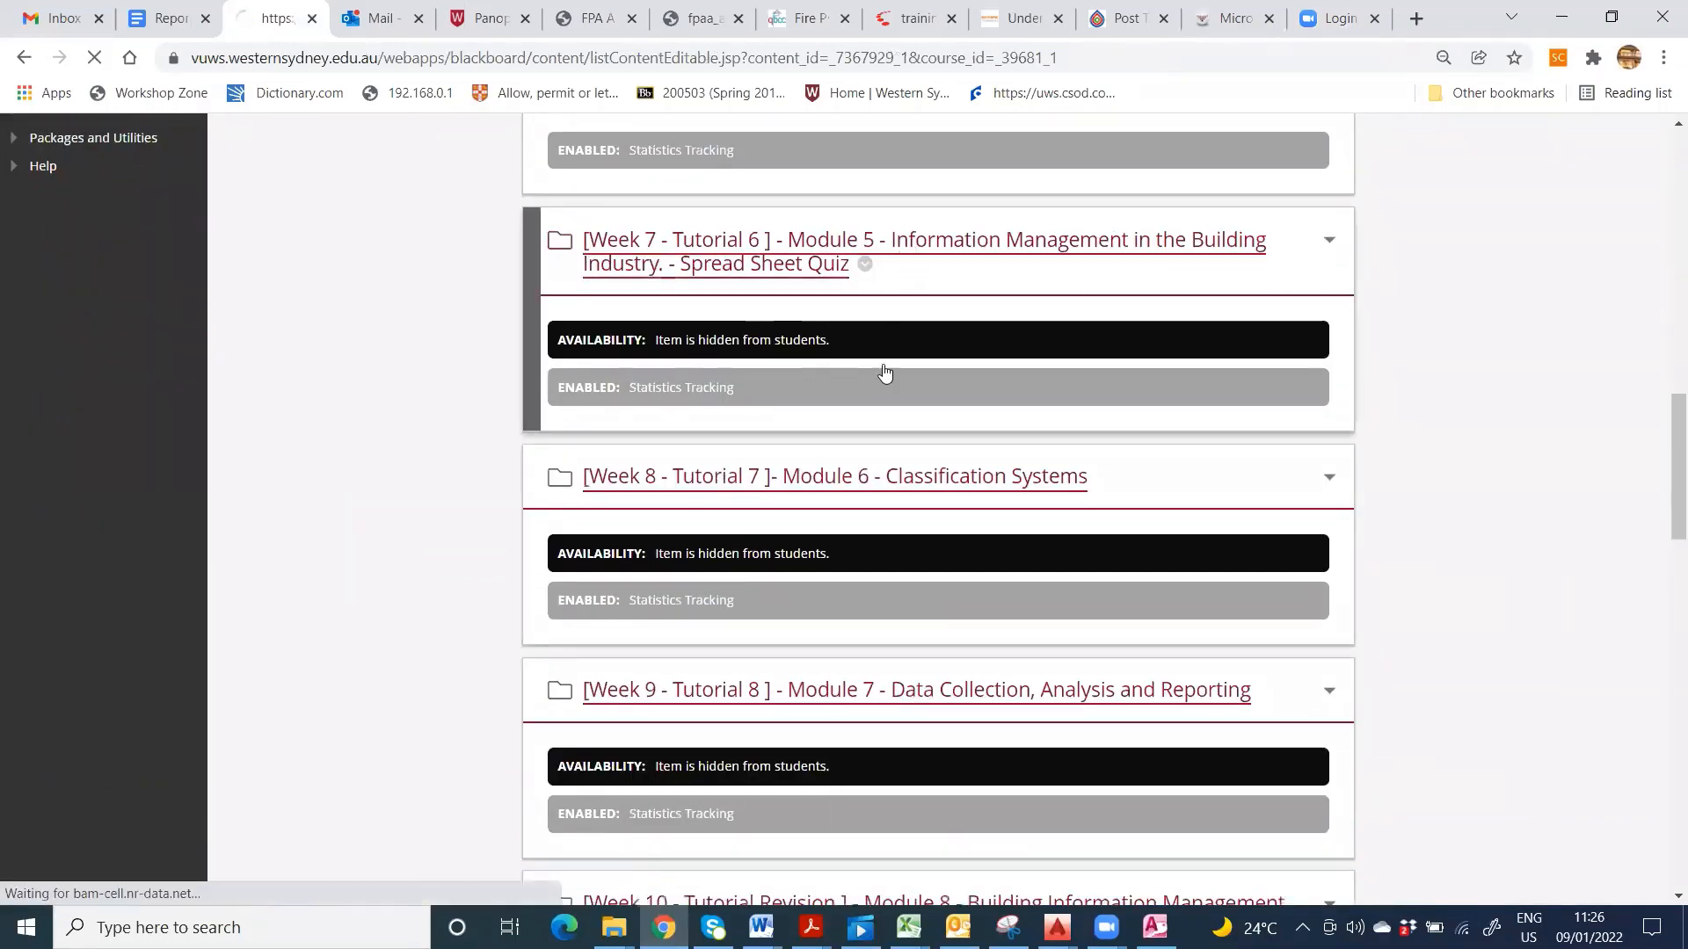
scroll(788, 599, down, 10)
scroll(788, 600, down, 10)
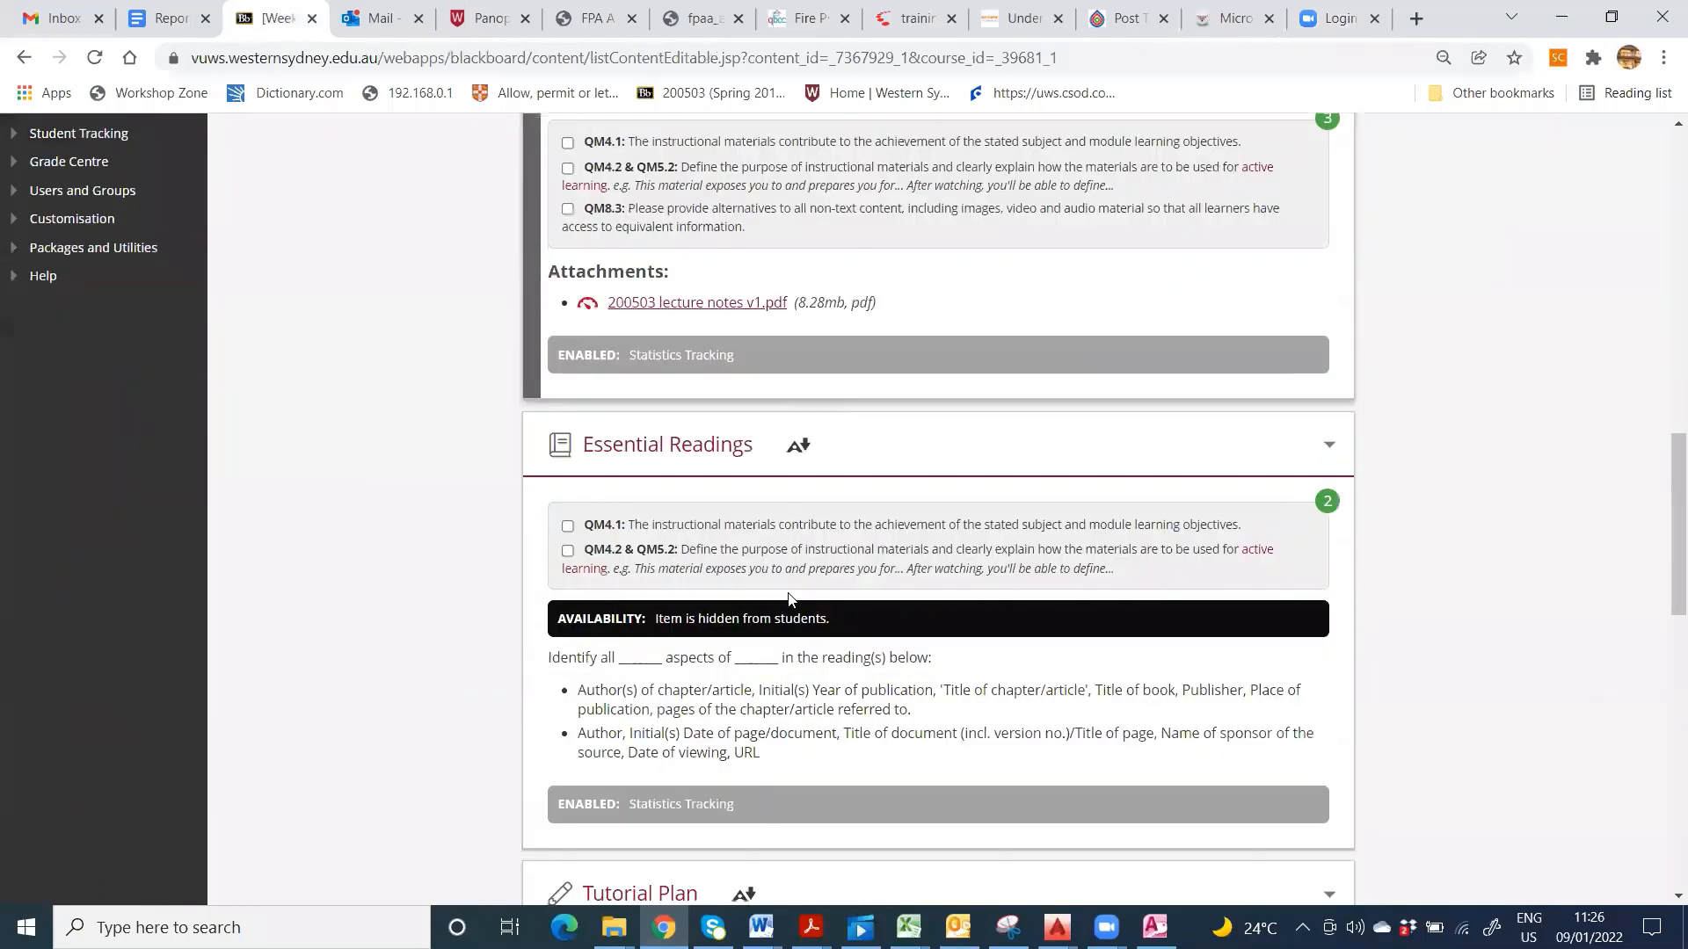
scroll(788, 603, down, 2)
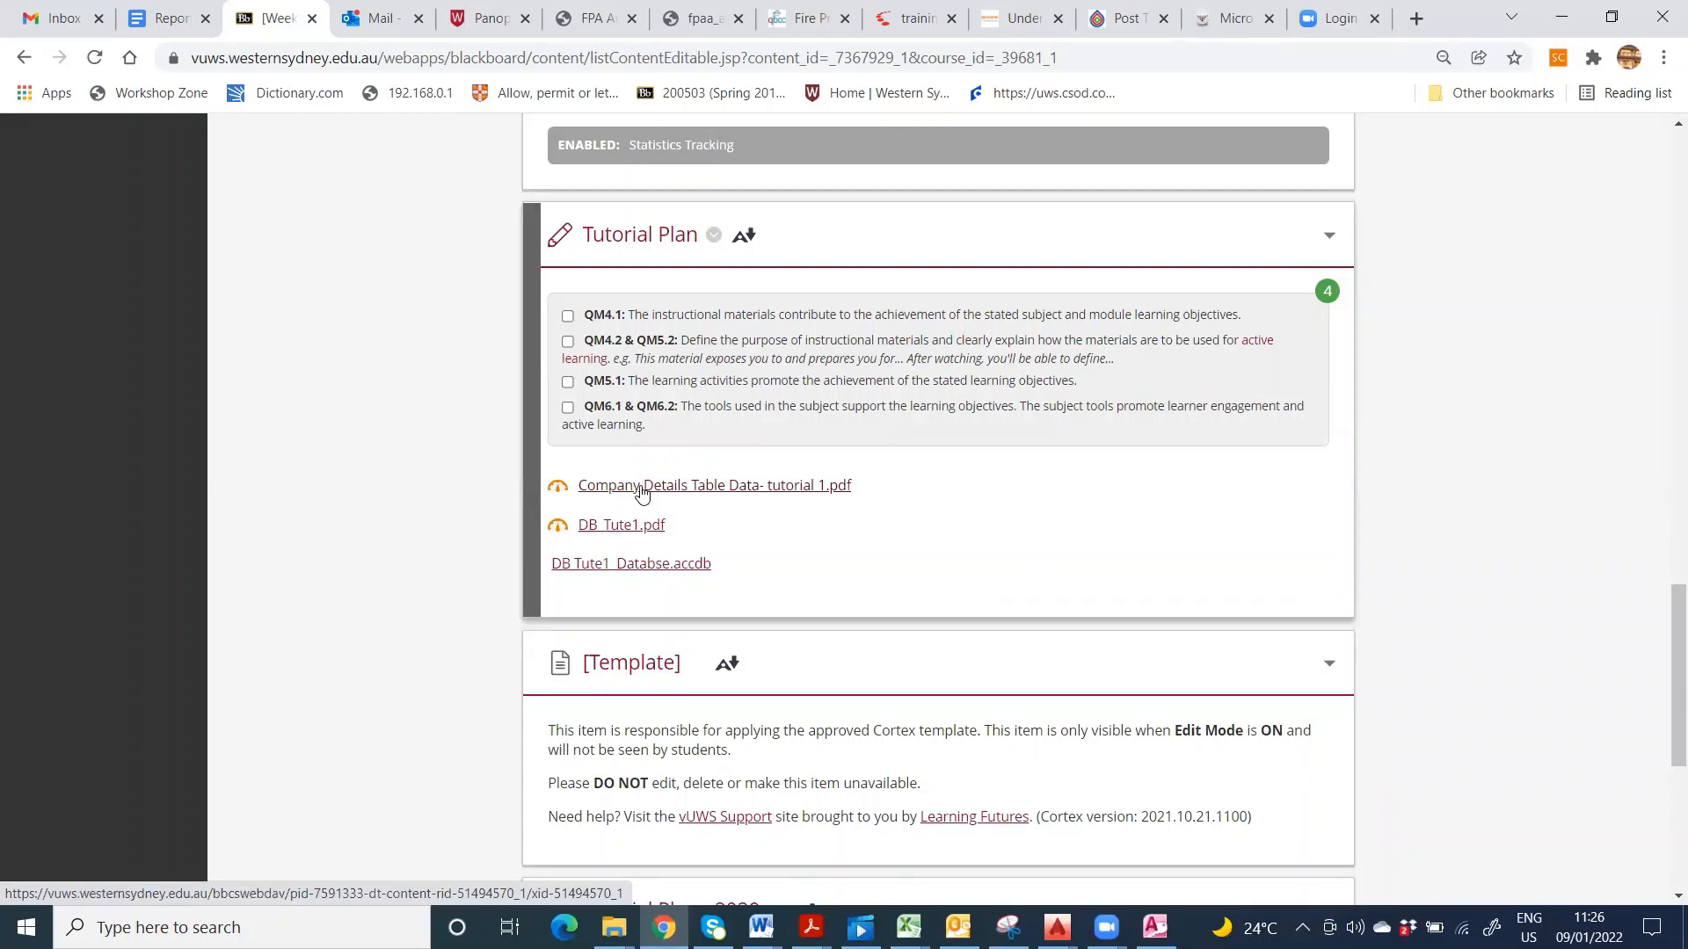
- View the Company Details Table Data PDF (C4001–C4010), then minimize Chrome back to Access
click(766, 493)
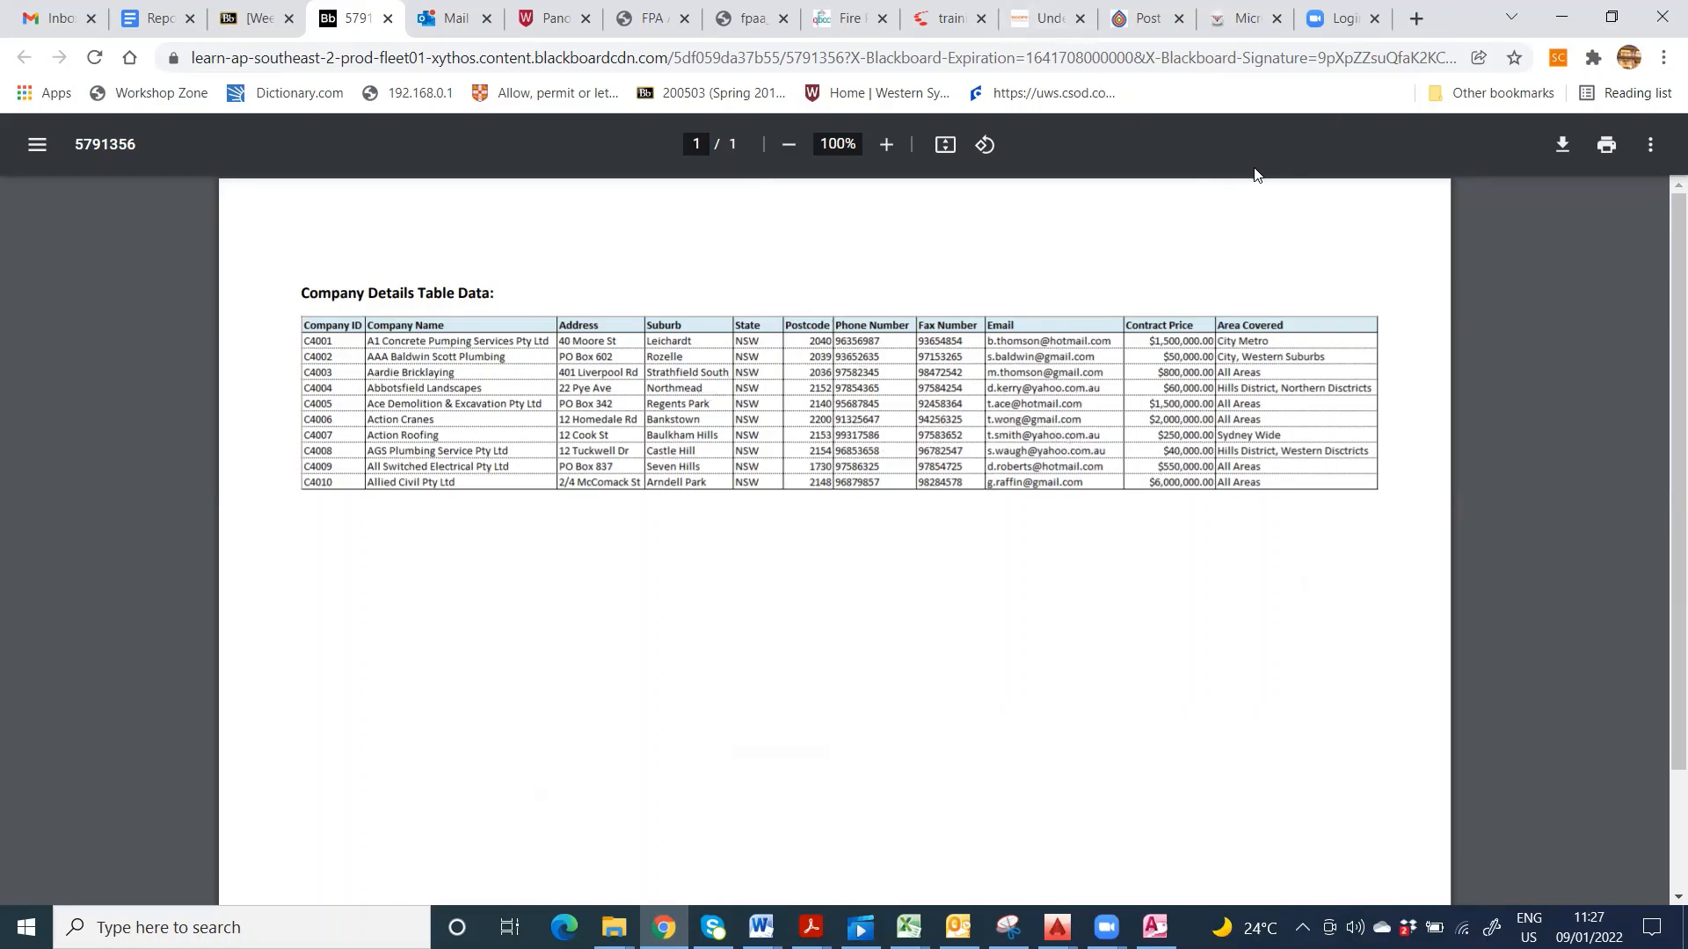
click(1555, 21)
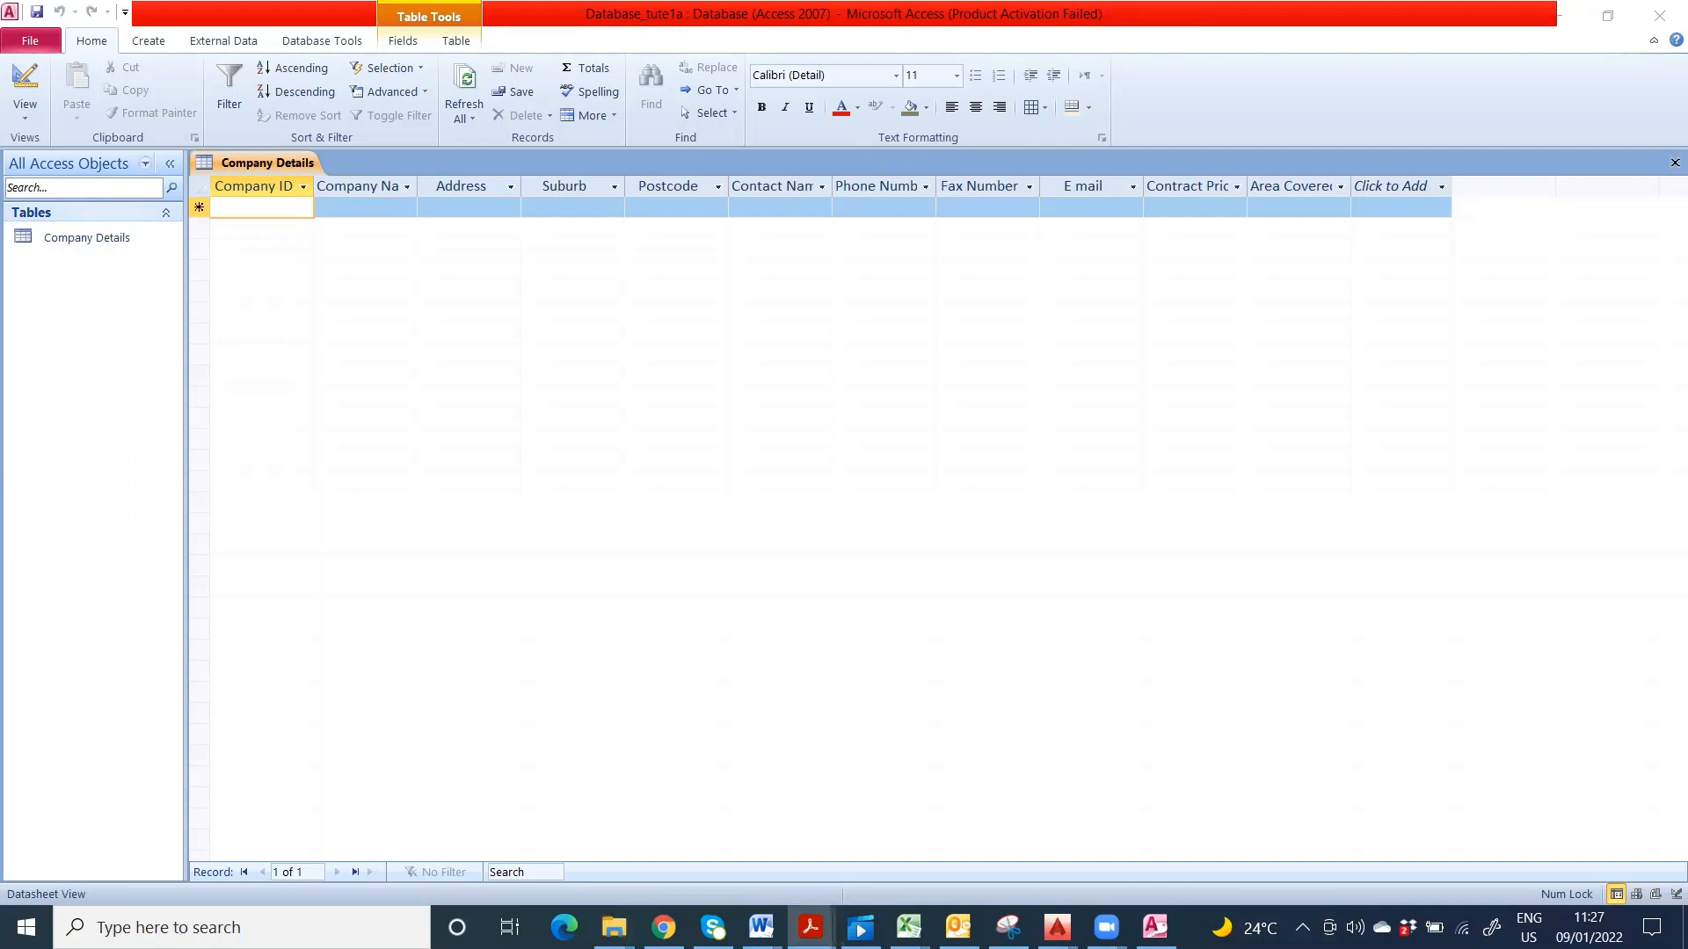
- Enter Company ID C4001 and company name 'A1 Concrete Pumping Services Pty Ltd'
click(267, 209)
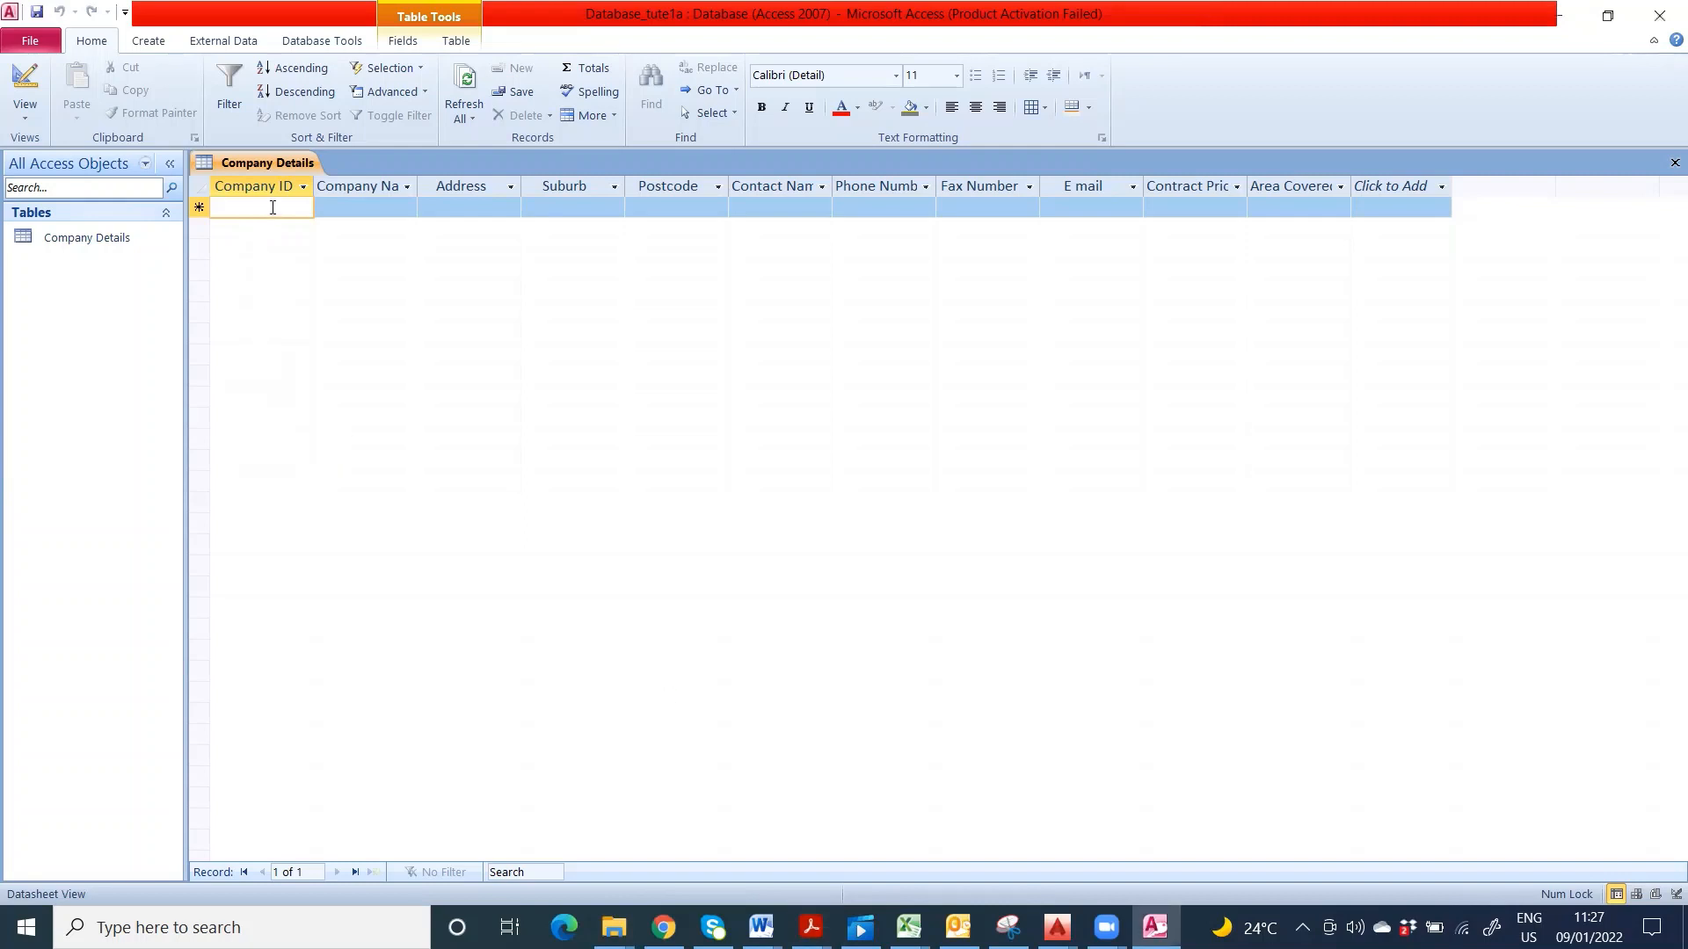
text(c)
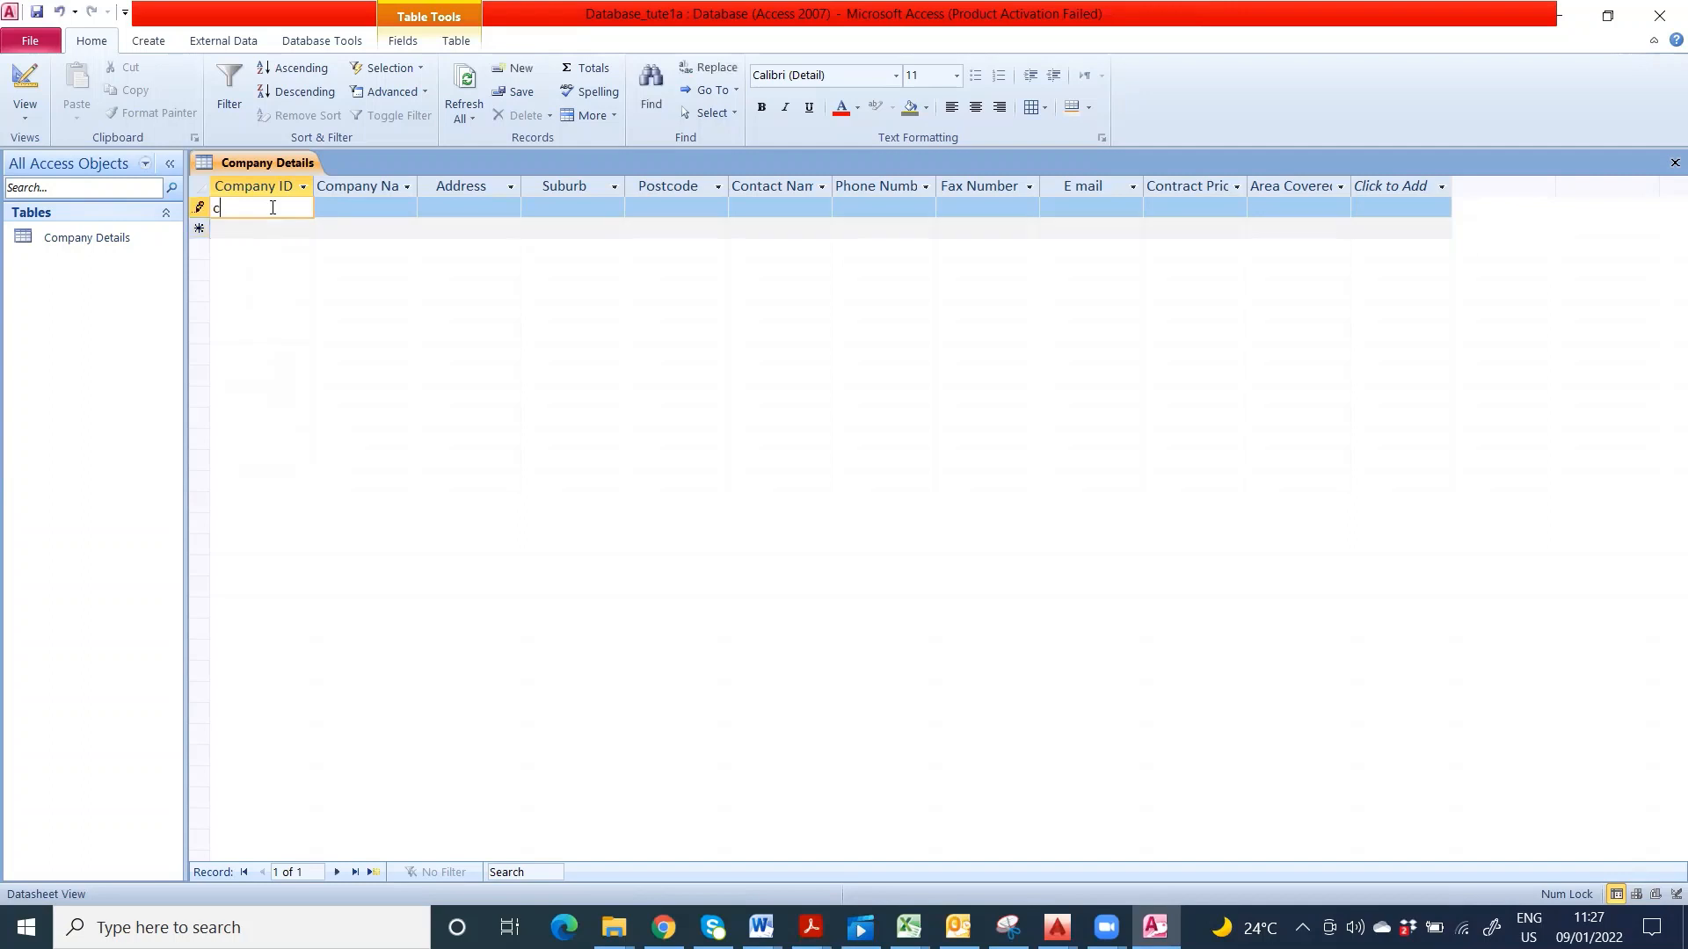
key(BackSpace)
text(C4001)
click(395, 211)
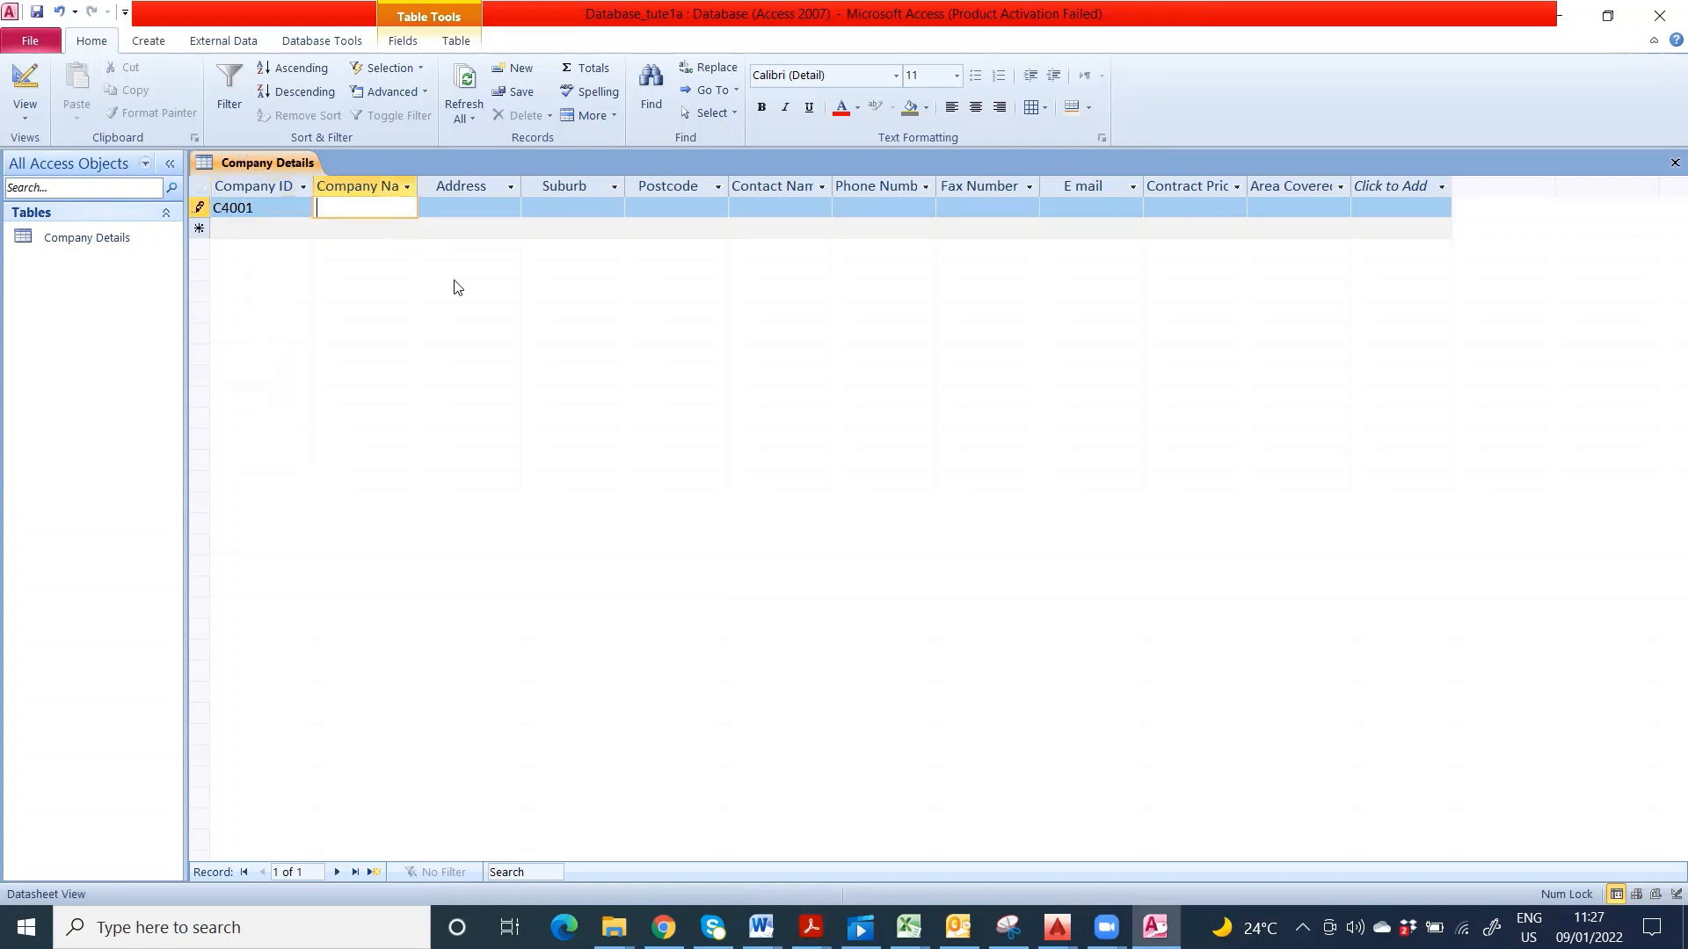
text(A)
text(1)
text( Conc)
text(re)
text(te)
text( Pumpi)
text(ng Servi)
text(ces P)
text(ty Ltd)
- Fill in the company's street address, suburb and postcode for record C4001
click(466, 207)
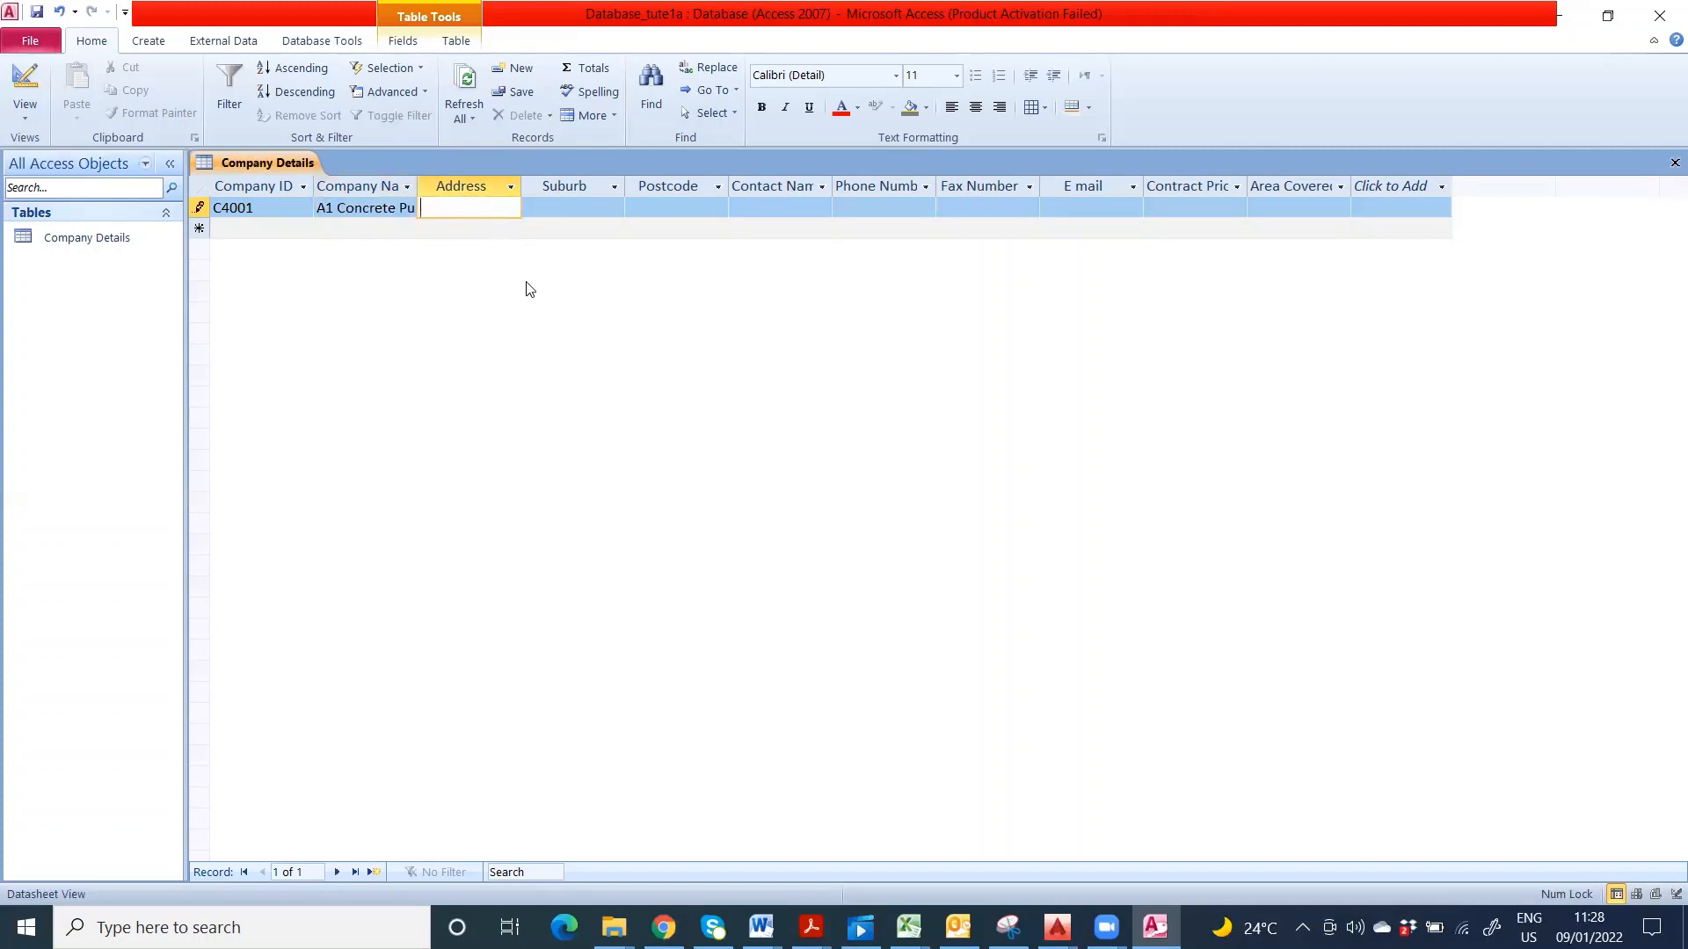
click(559, 211)
text(L)
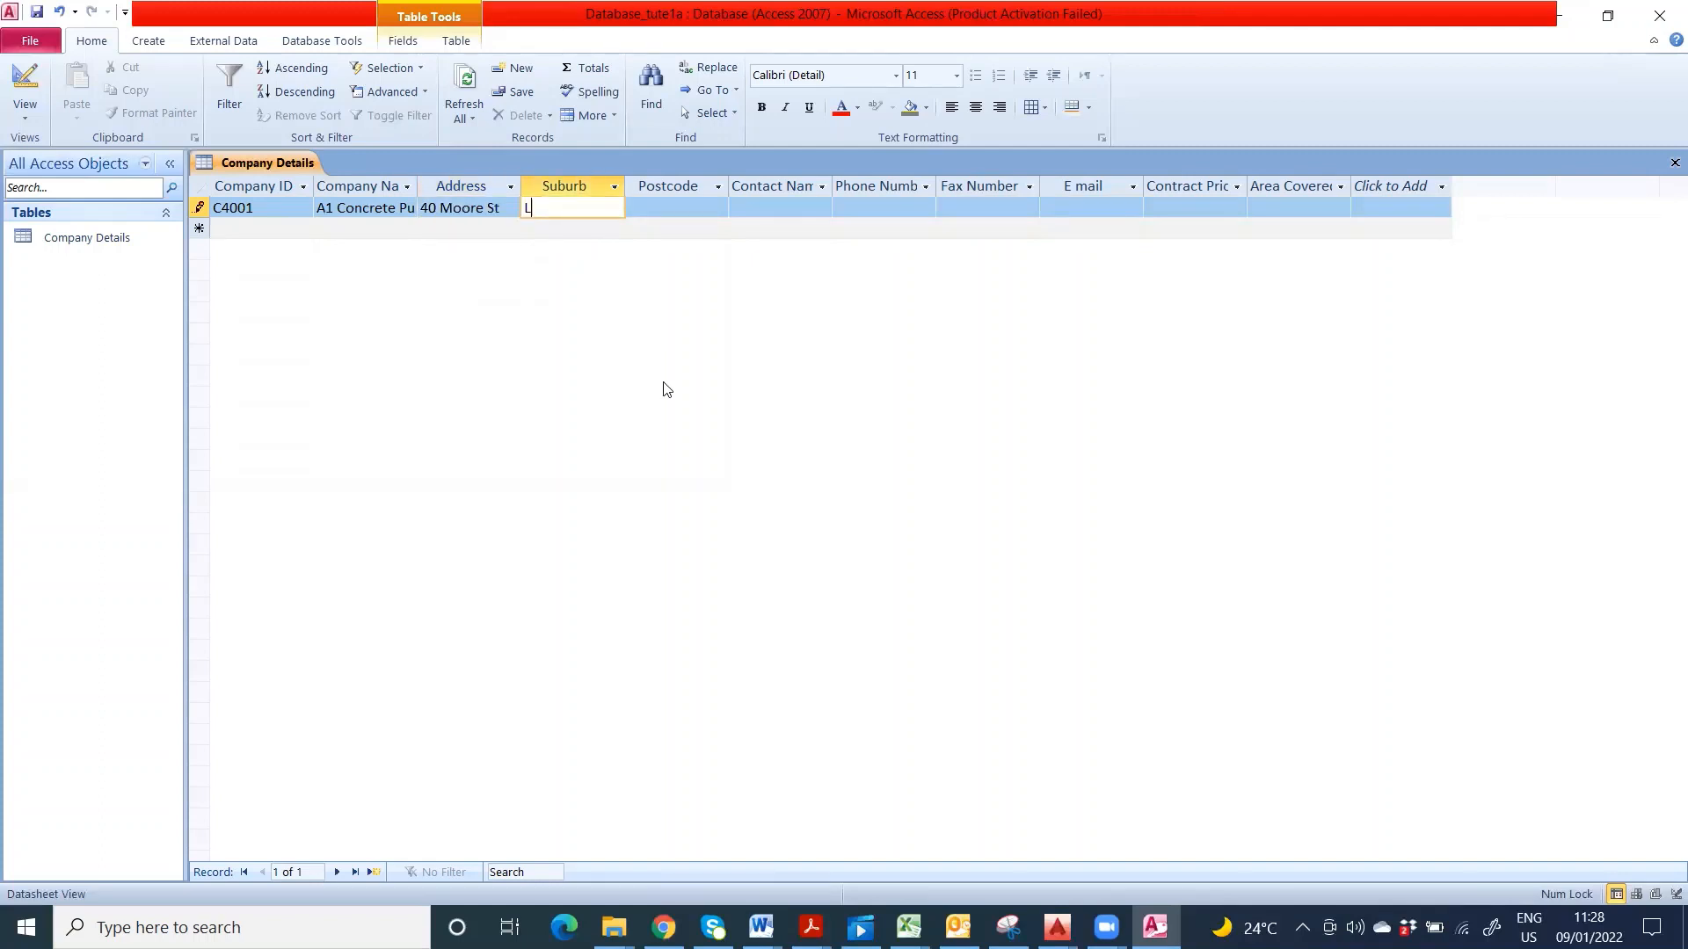
text(eichardt)
click(666, 200)
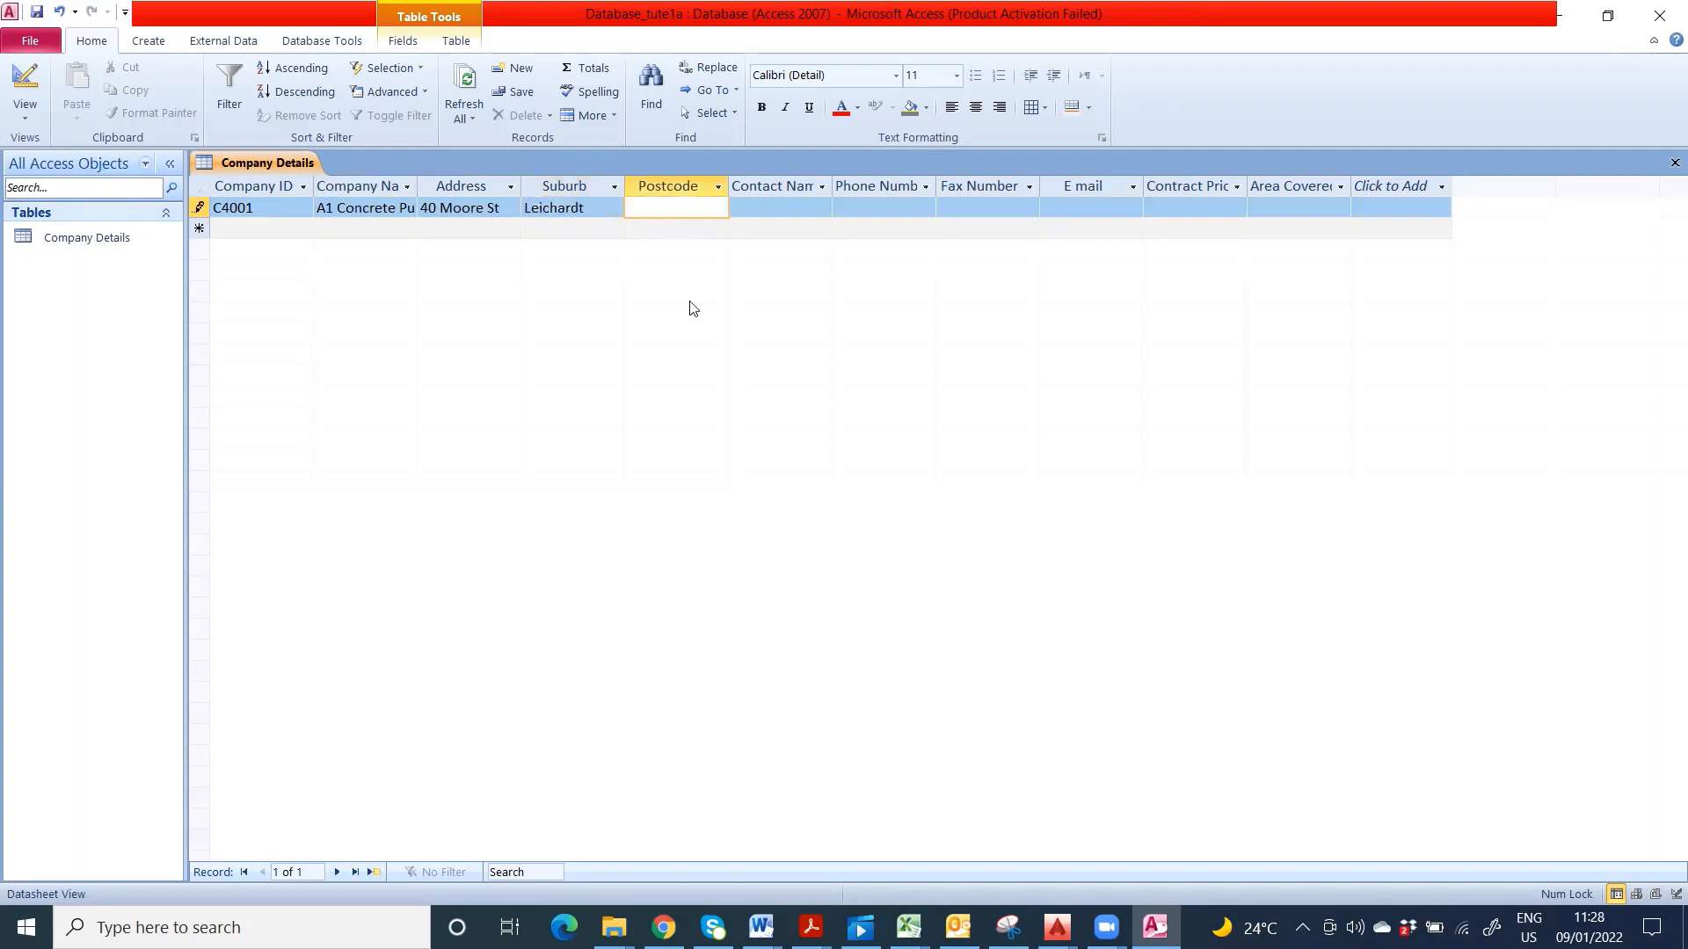
text(2040)
key(Tab)
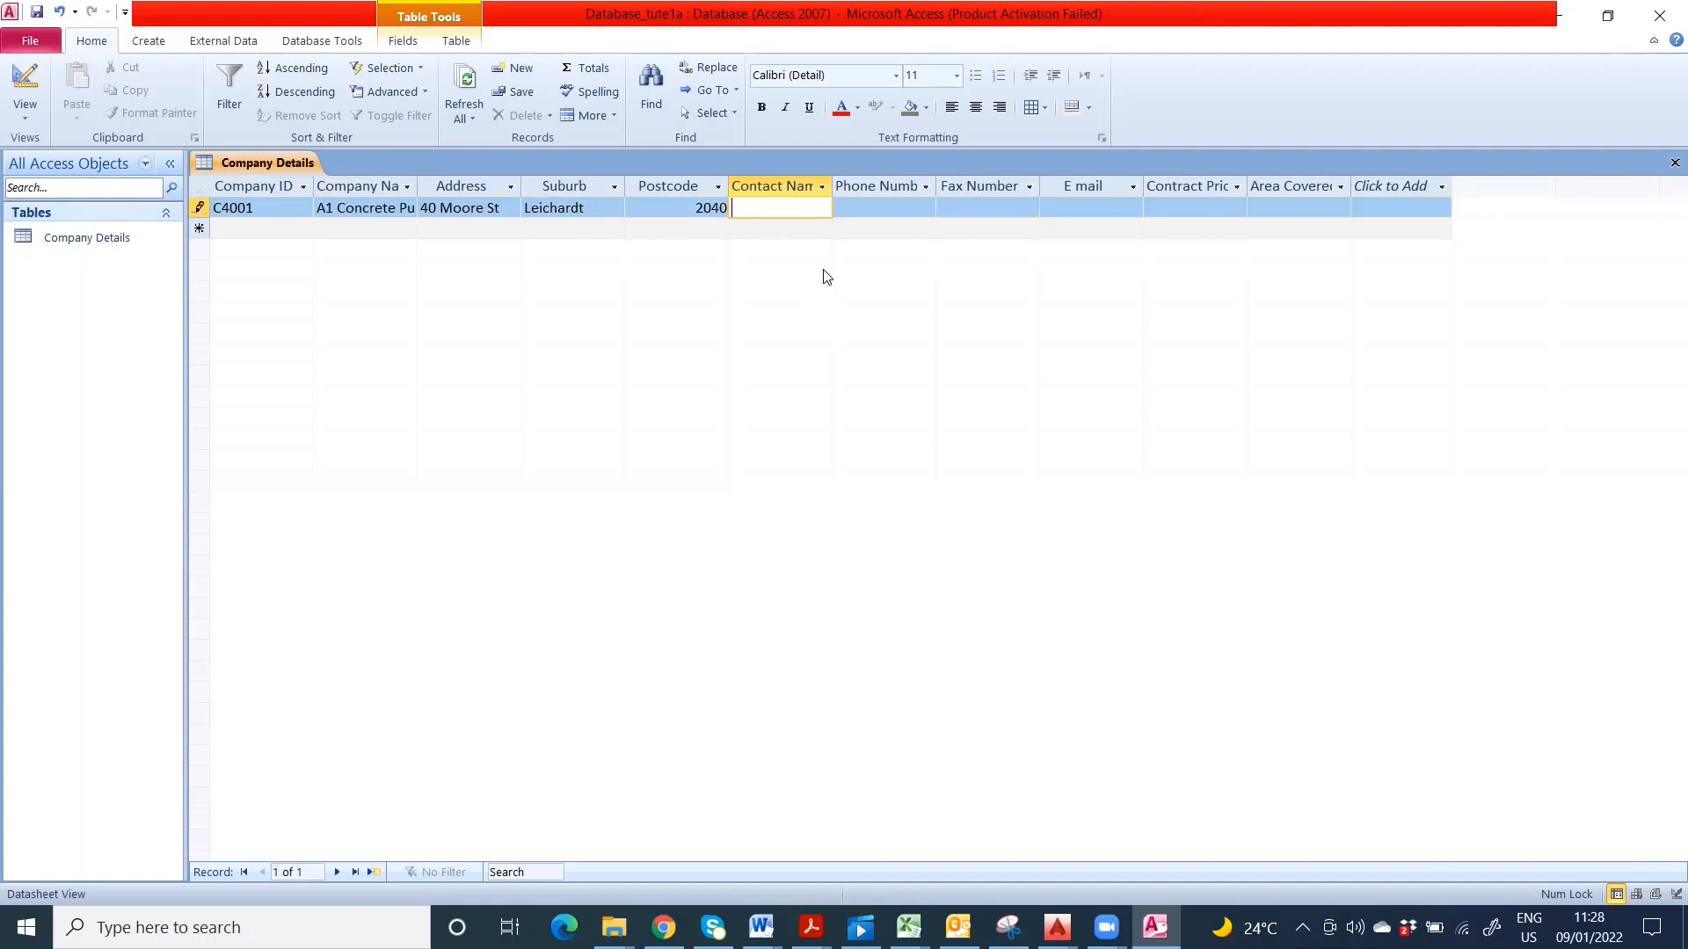
- Enter the company's phone and fax numbers and start typing the contact's e-mail address
click(876, 210)
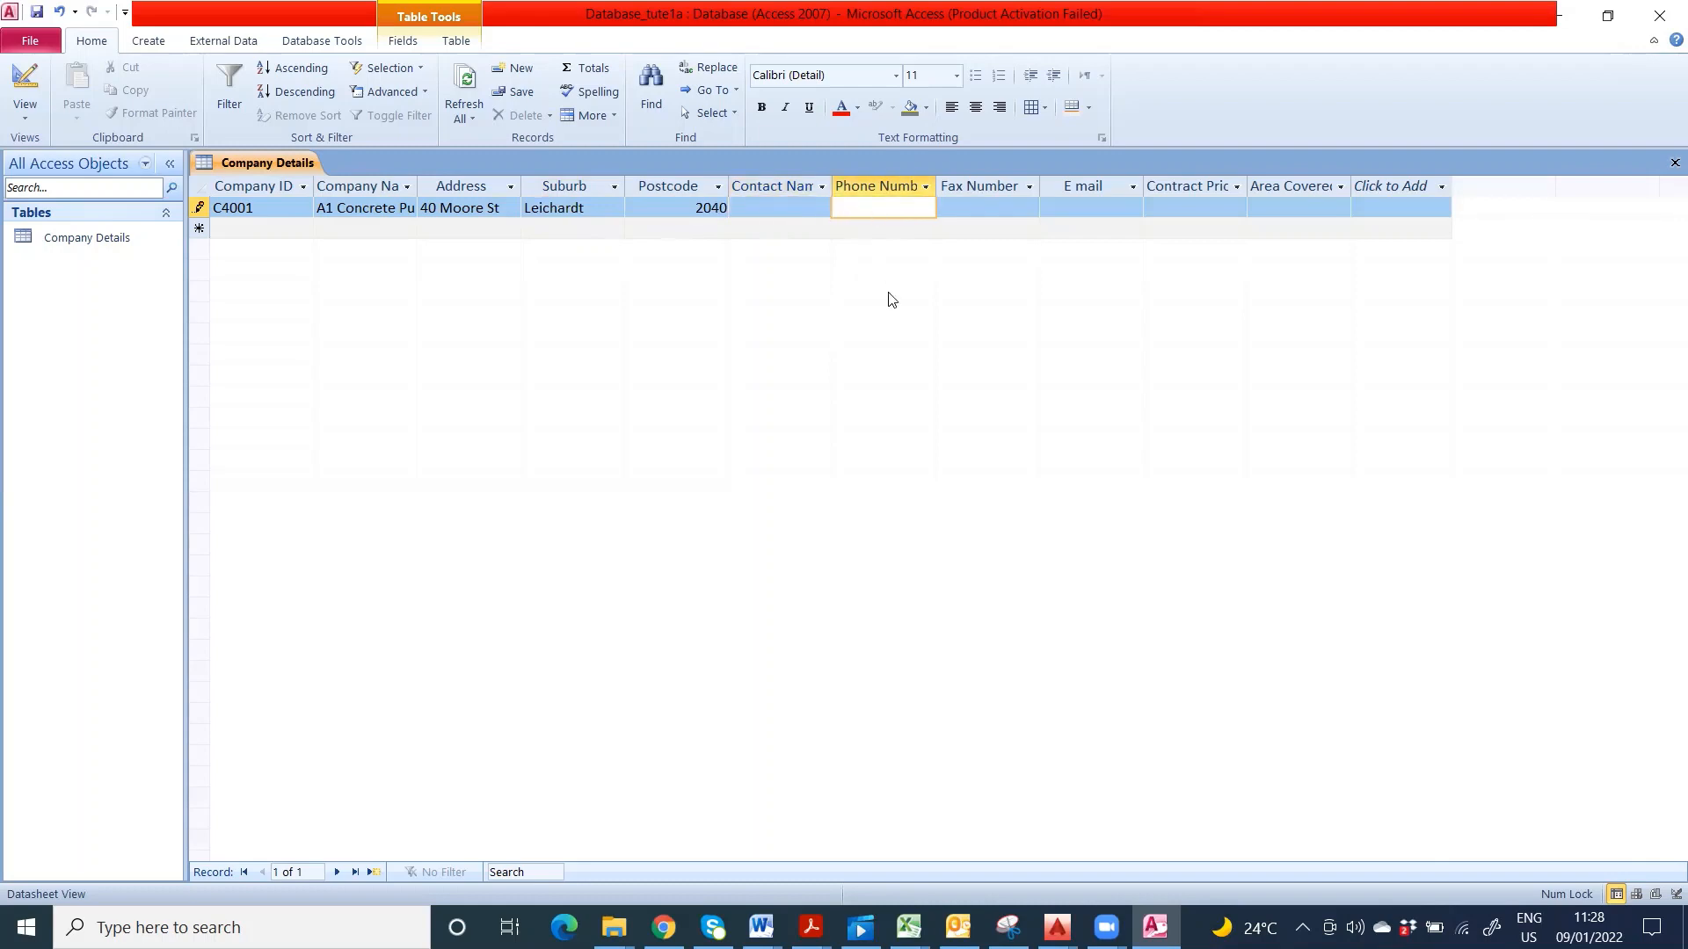
text(96358987)
click(1008, 218)
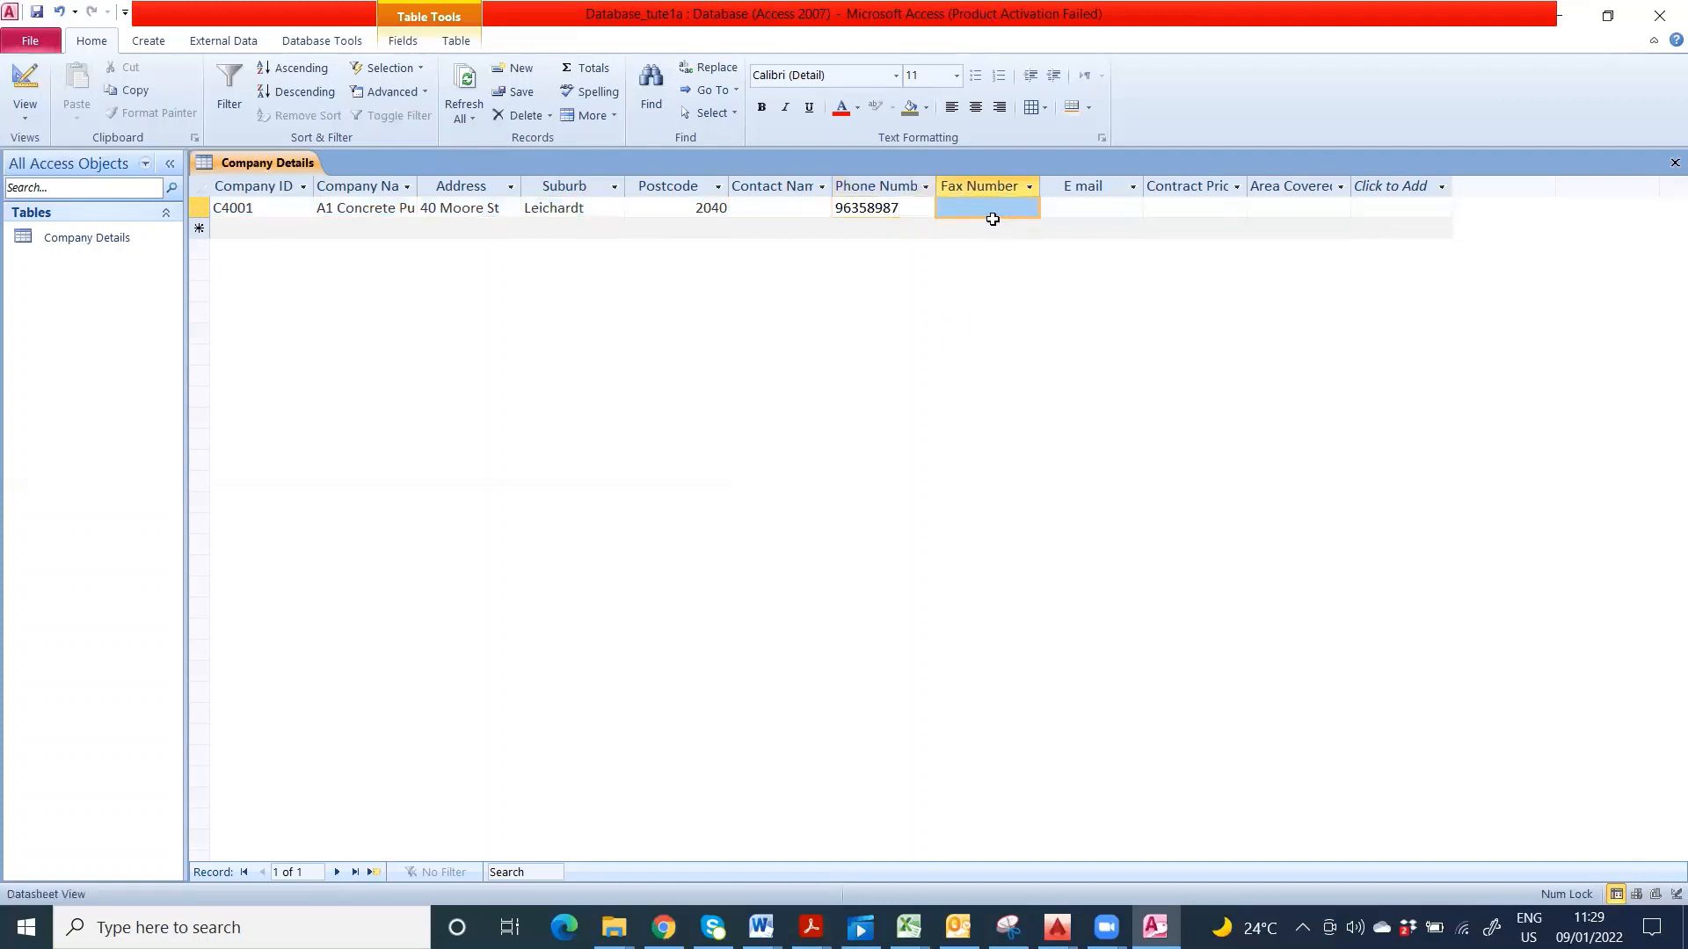
click(992, 213)
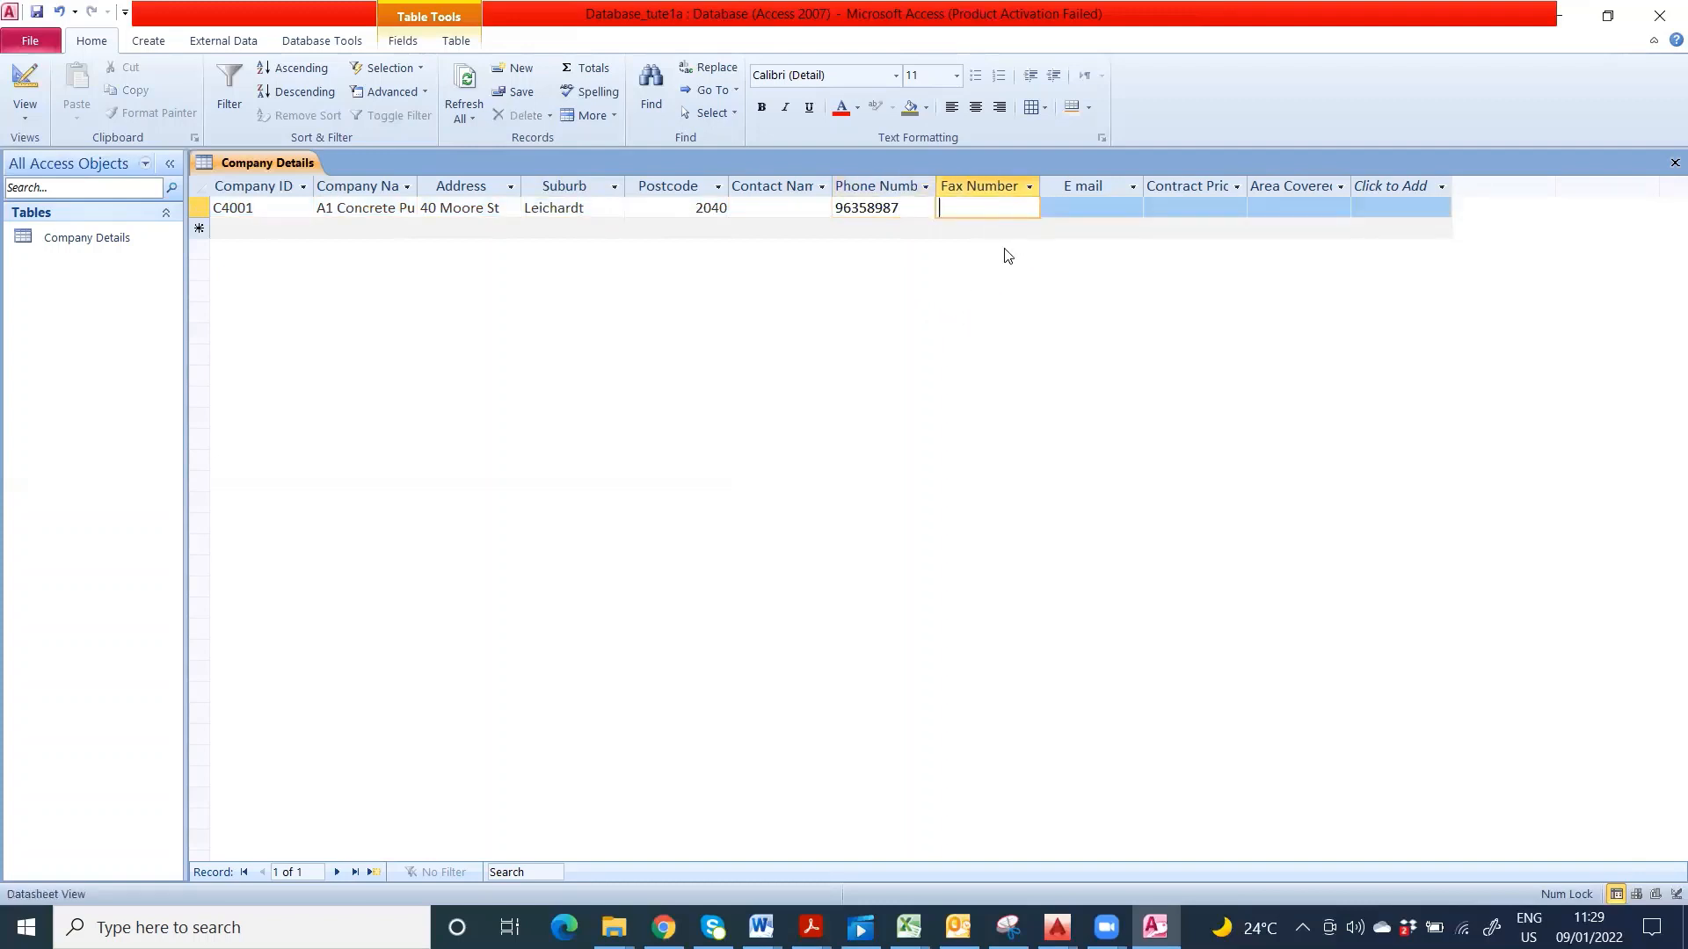
text(93654854)
click(1093, 209)
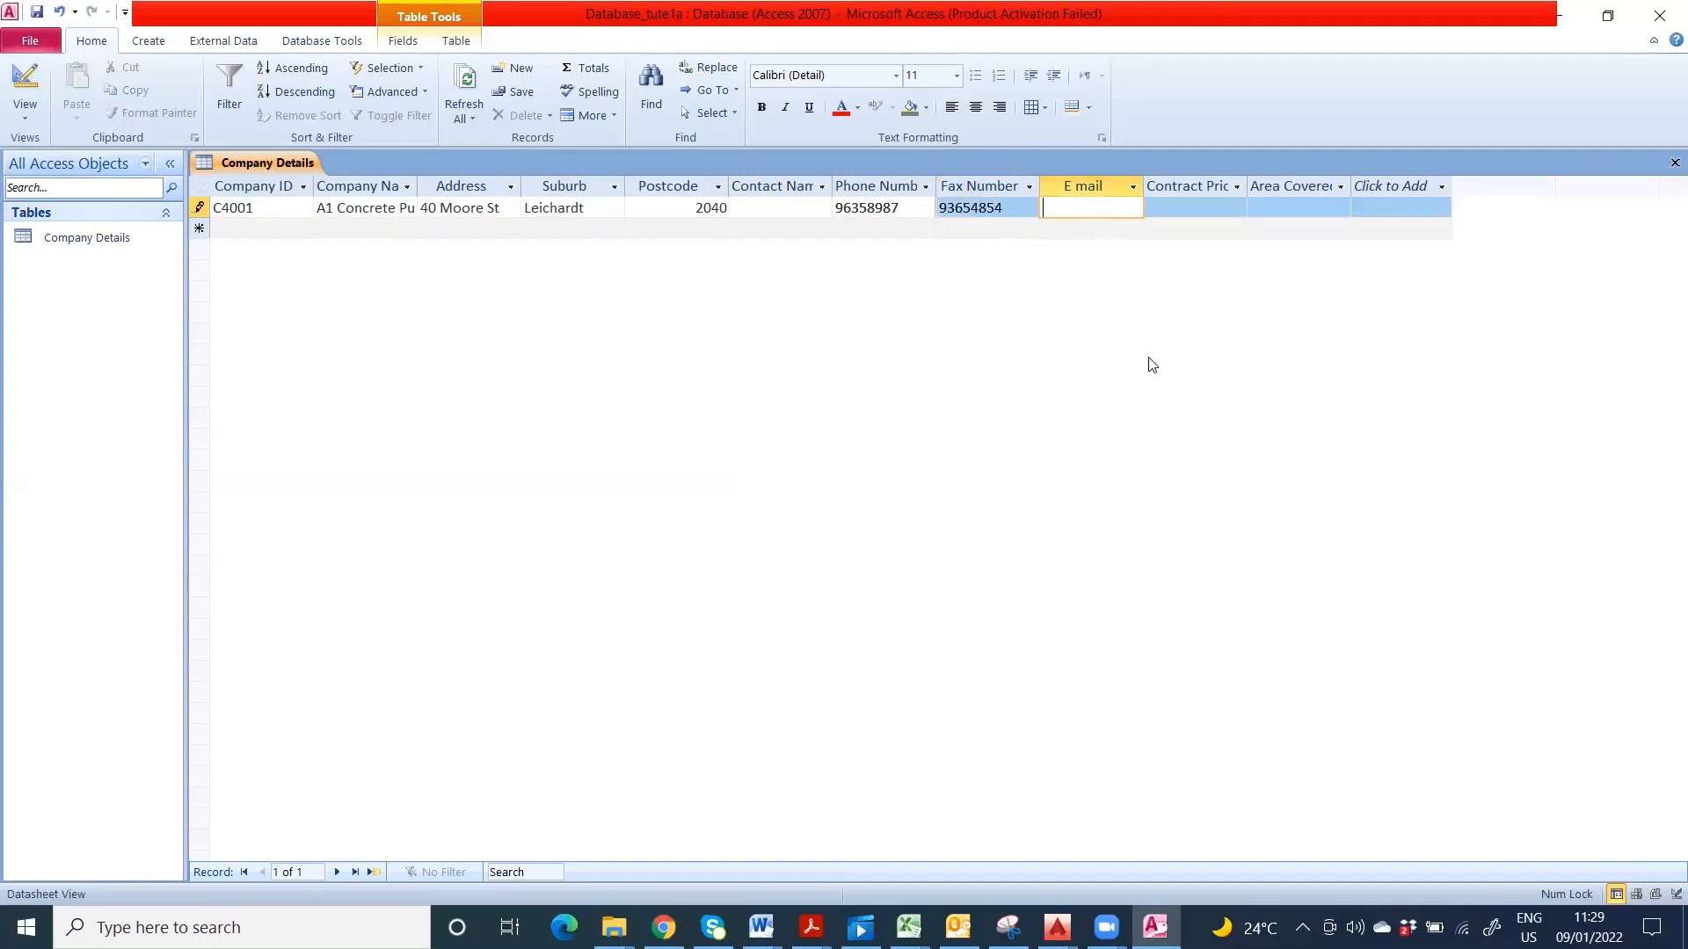
- In Design View, set the E mail field's Field Size to 30
click(25, 88)
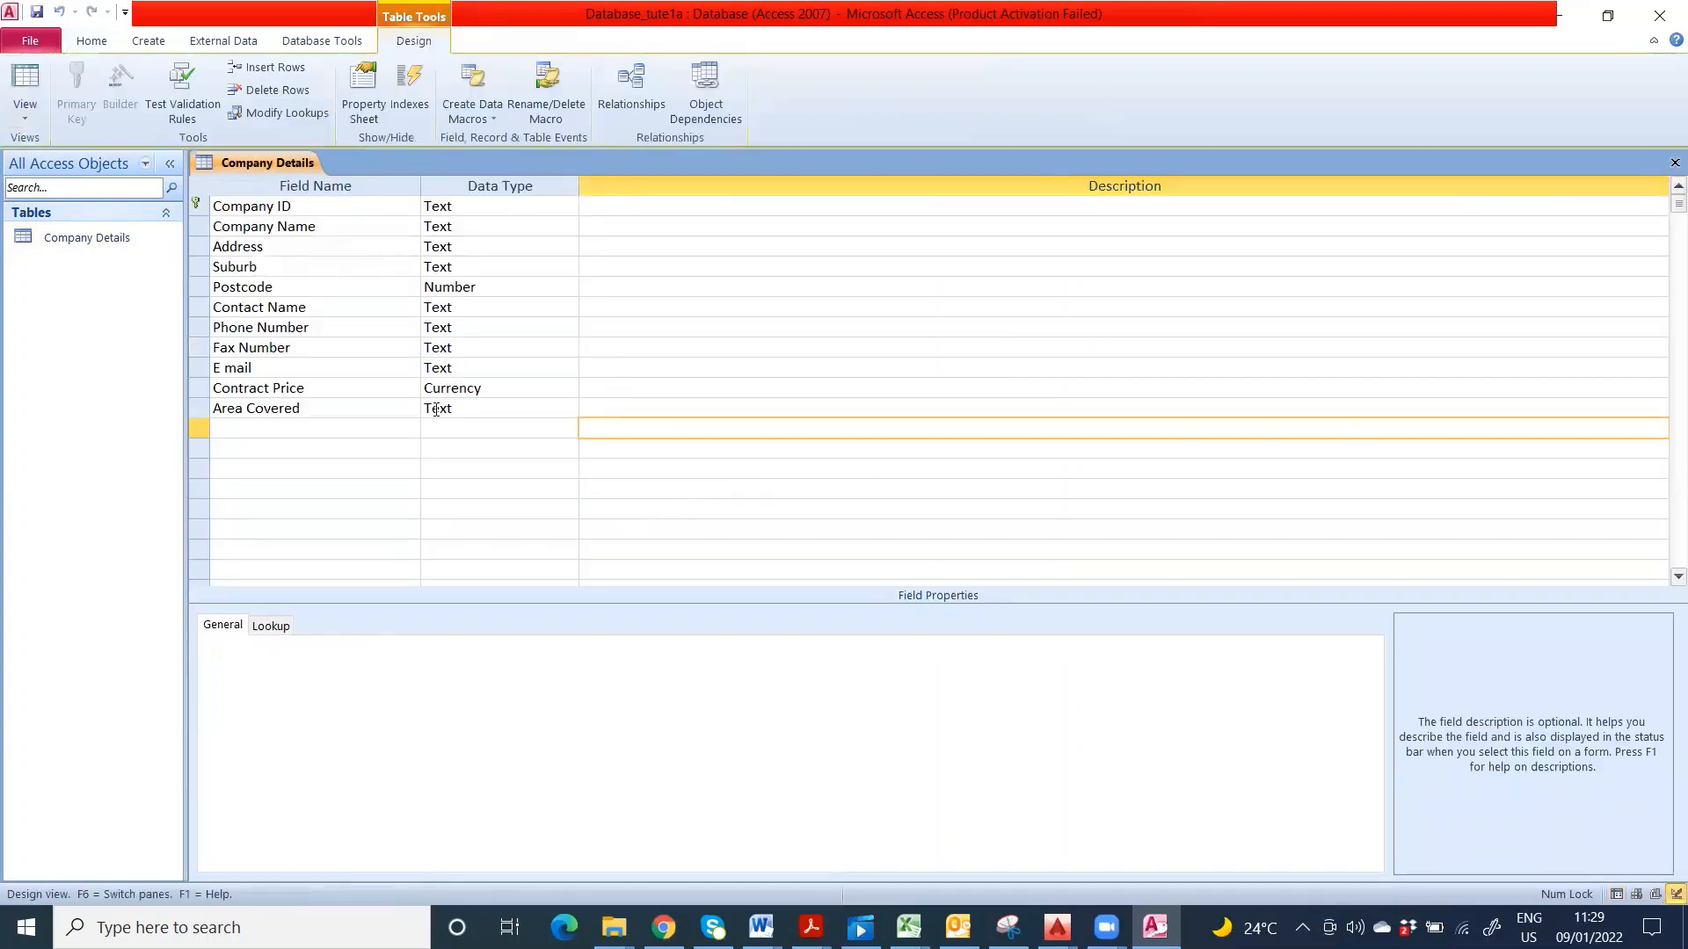
click(453, 369)
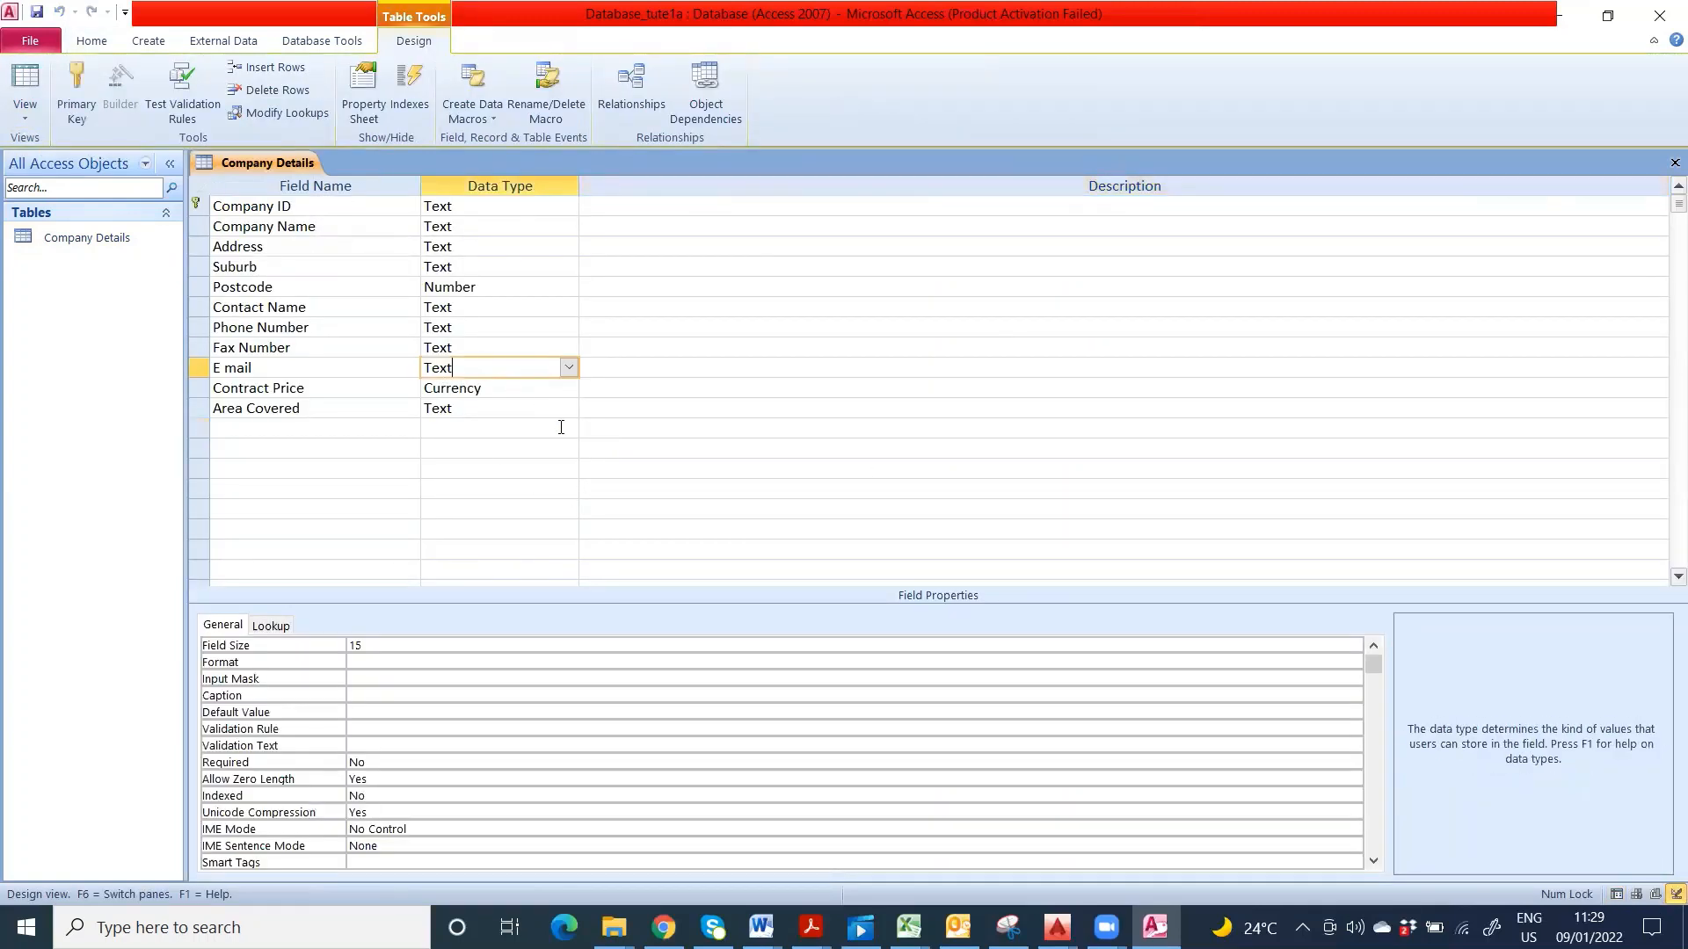
click(347, 645)
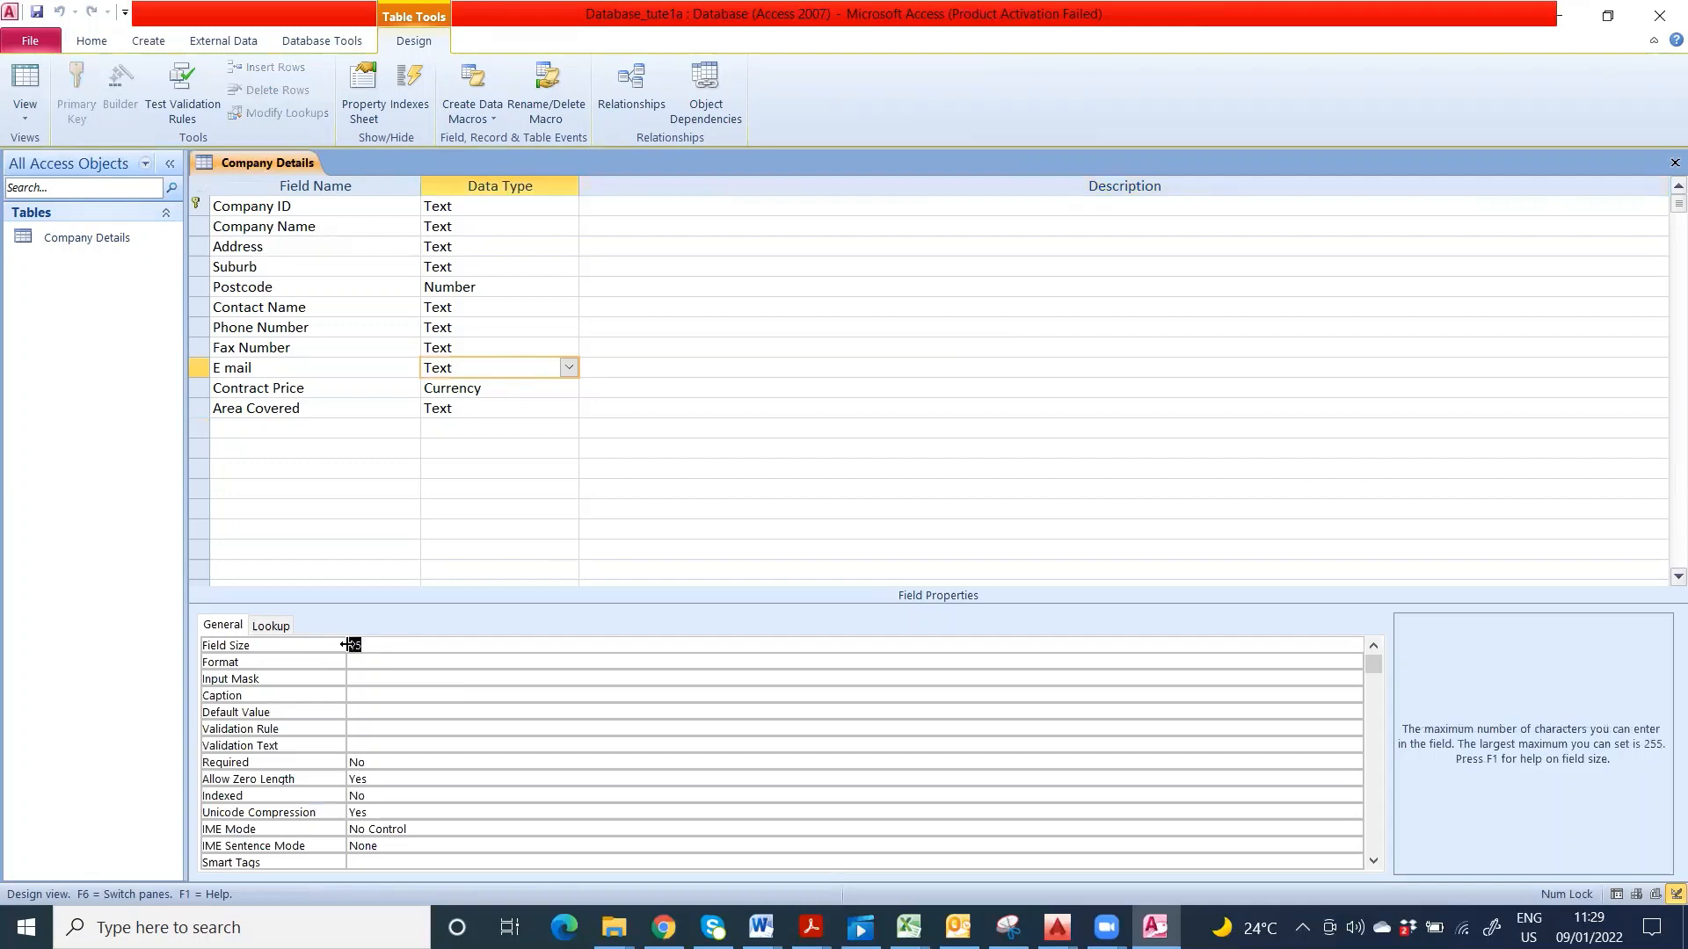
text(30)
- Reopen the Company Details datasheet and complete the truncated e-mail address in record C4001
double_click(102, 236)
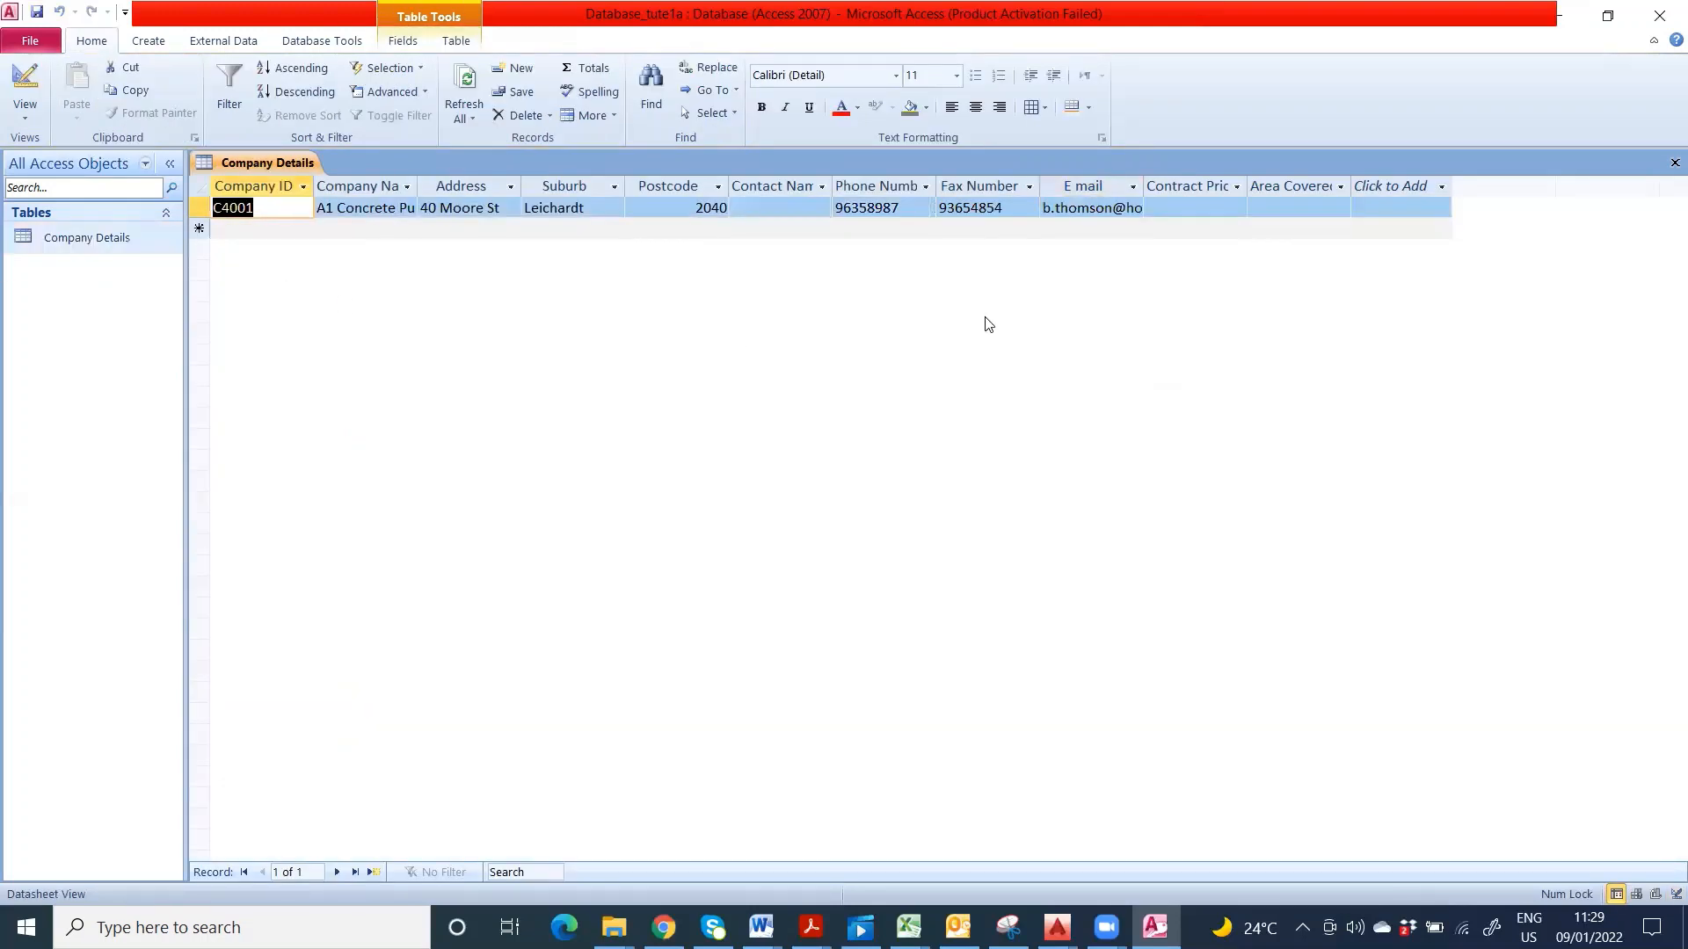
click(1140, 207)
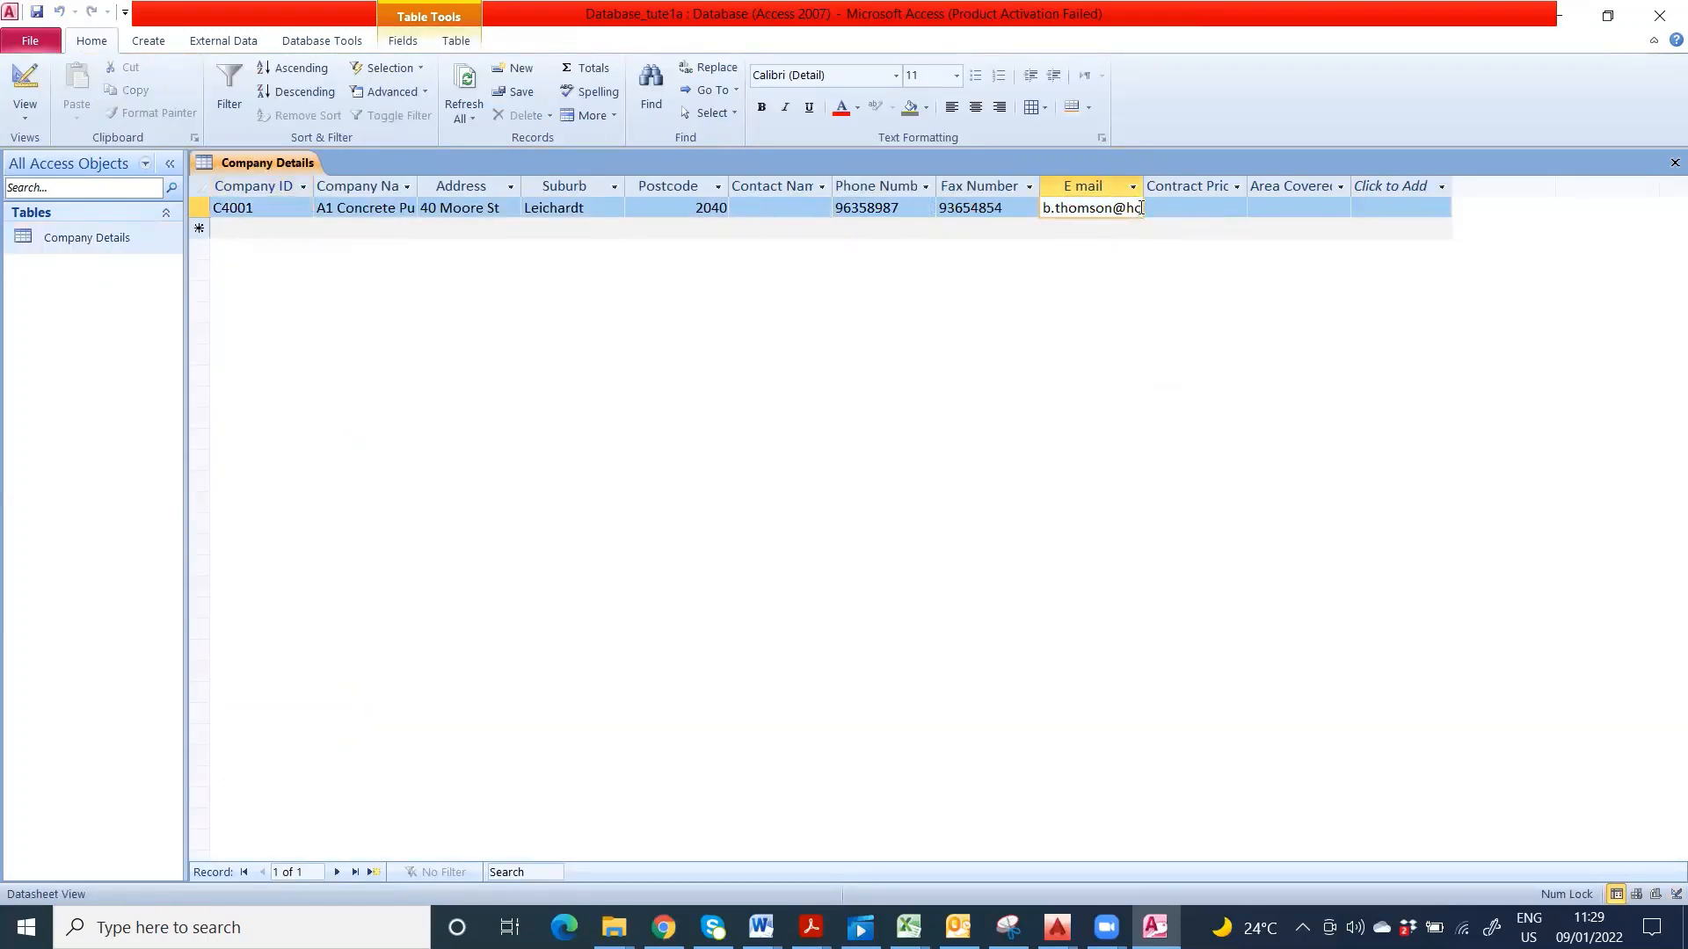
double_click(1140, 207)
click(1142, 208)
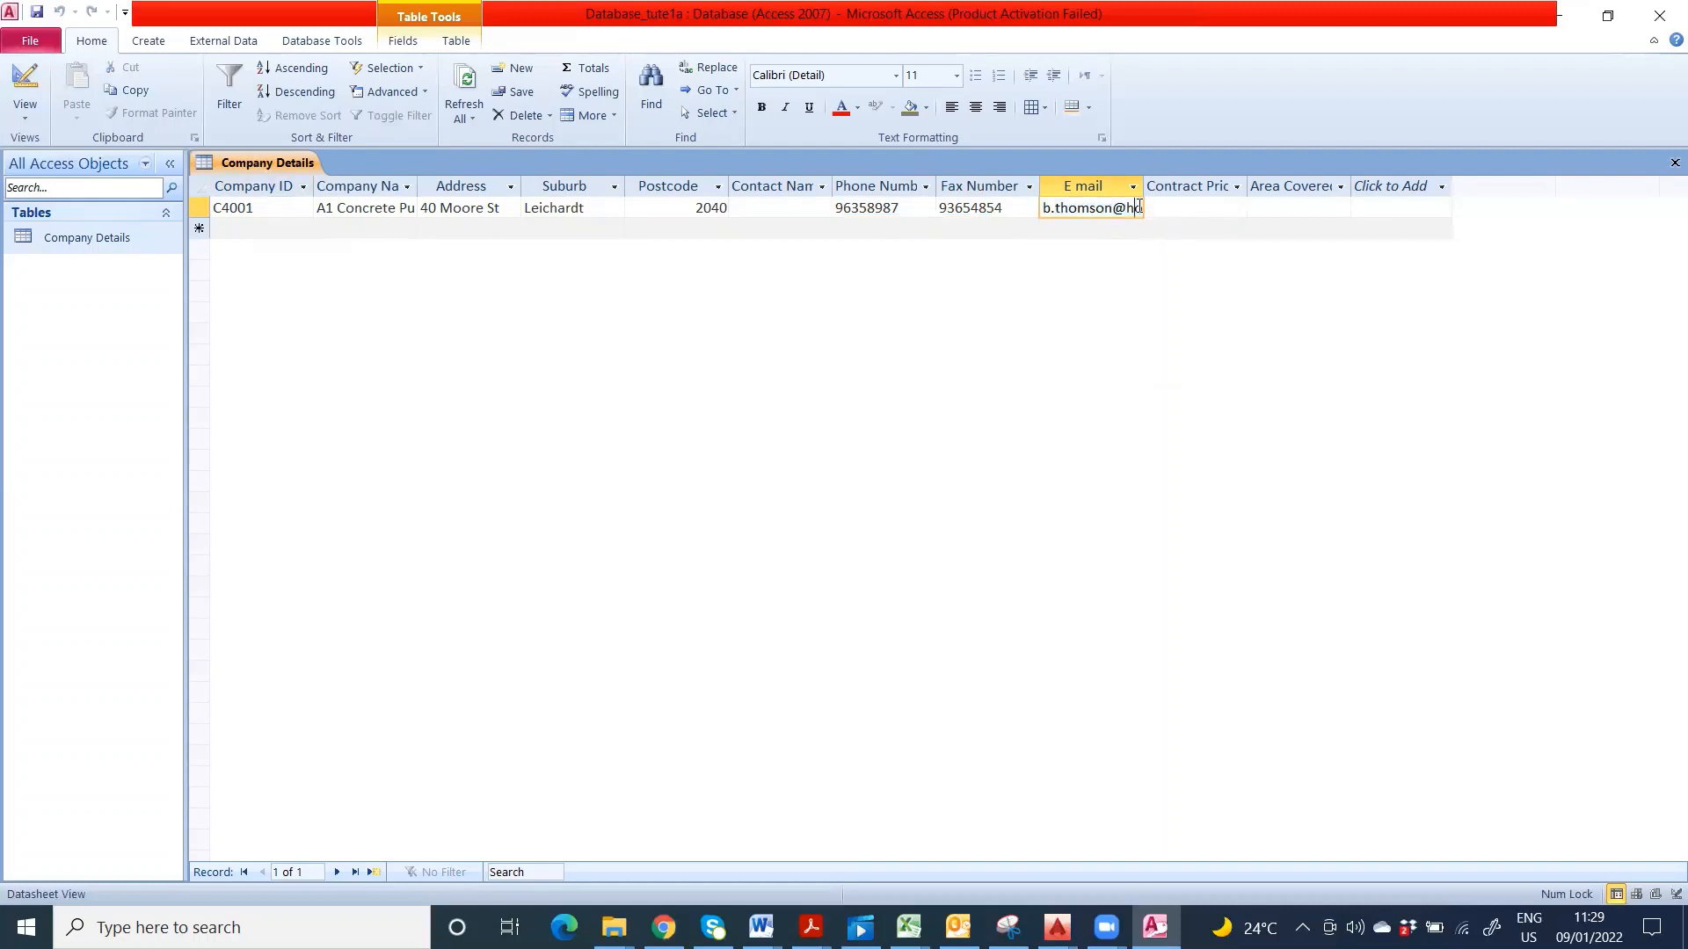
text(tma)
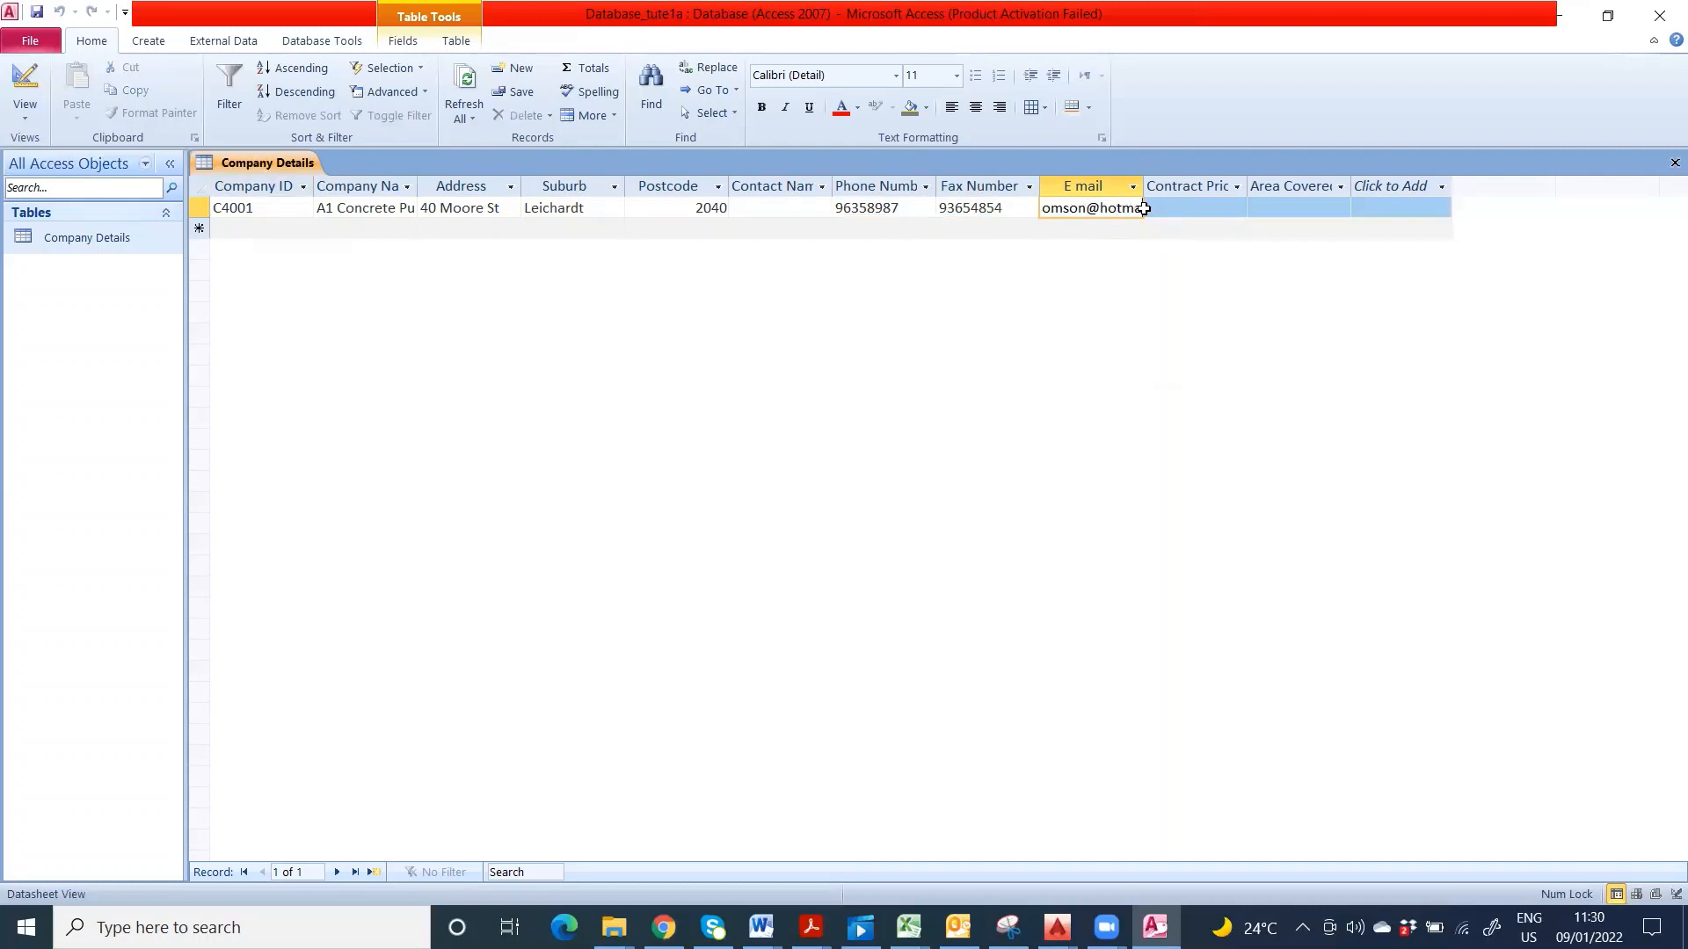
key(Tab)
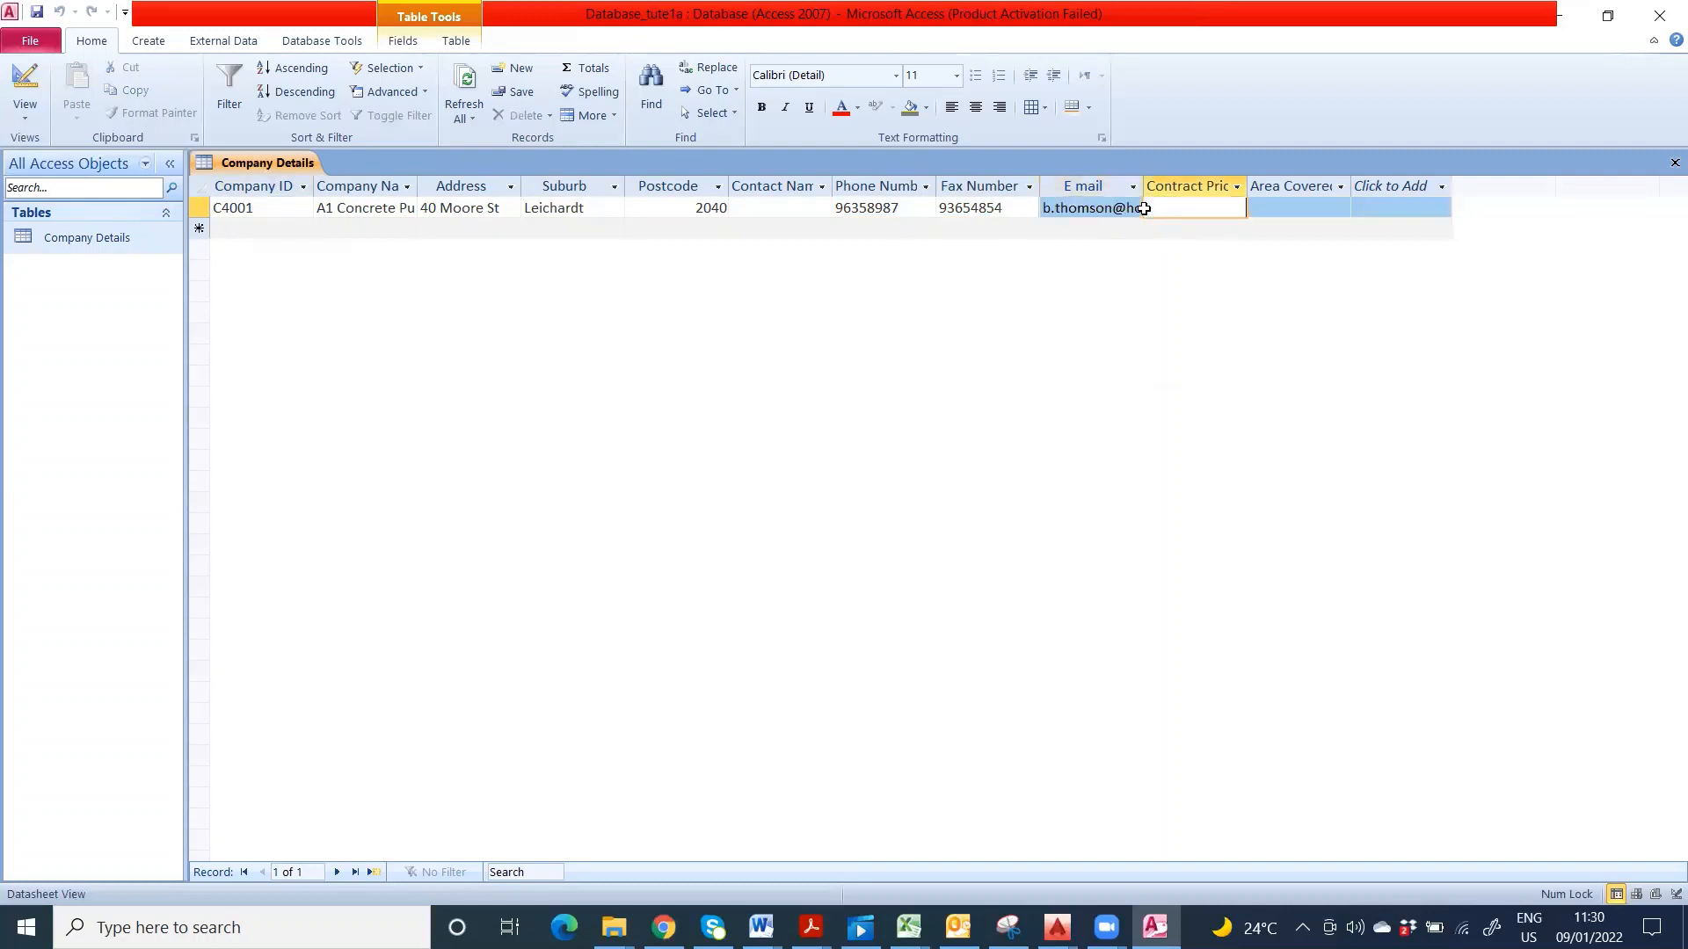
key(shift+Tab)
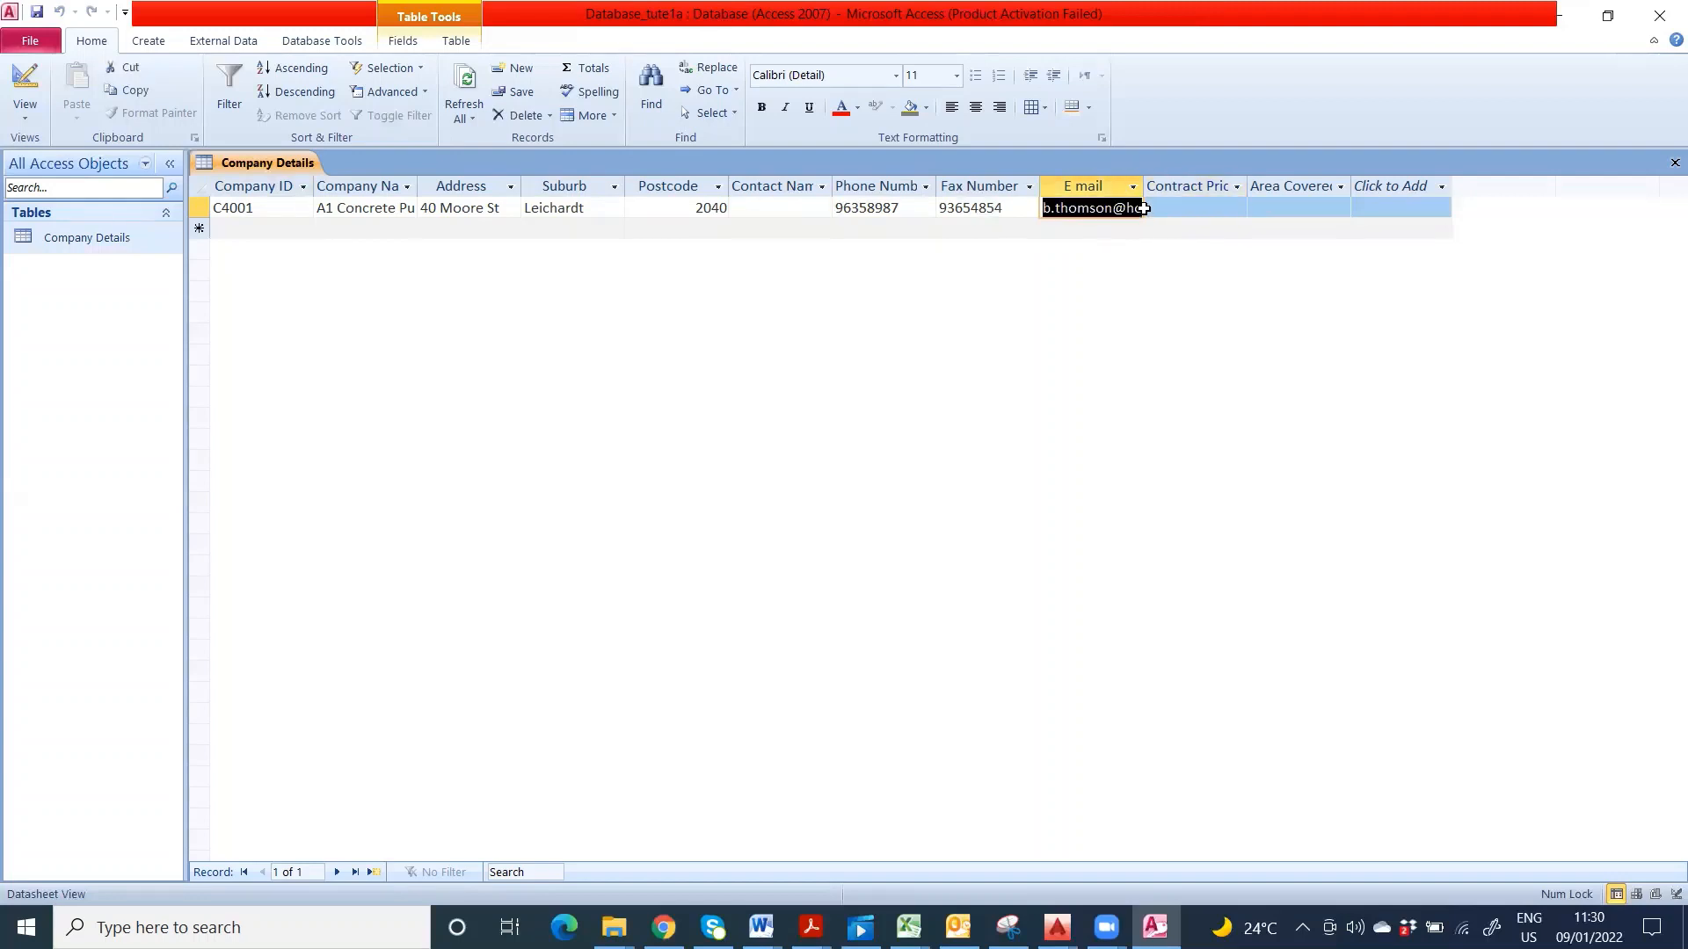
click(1139, 209)
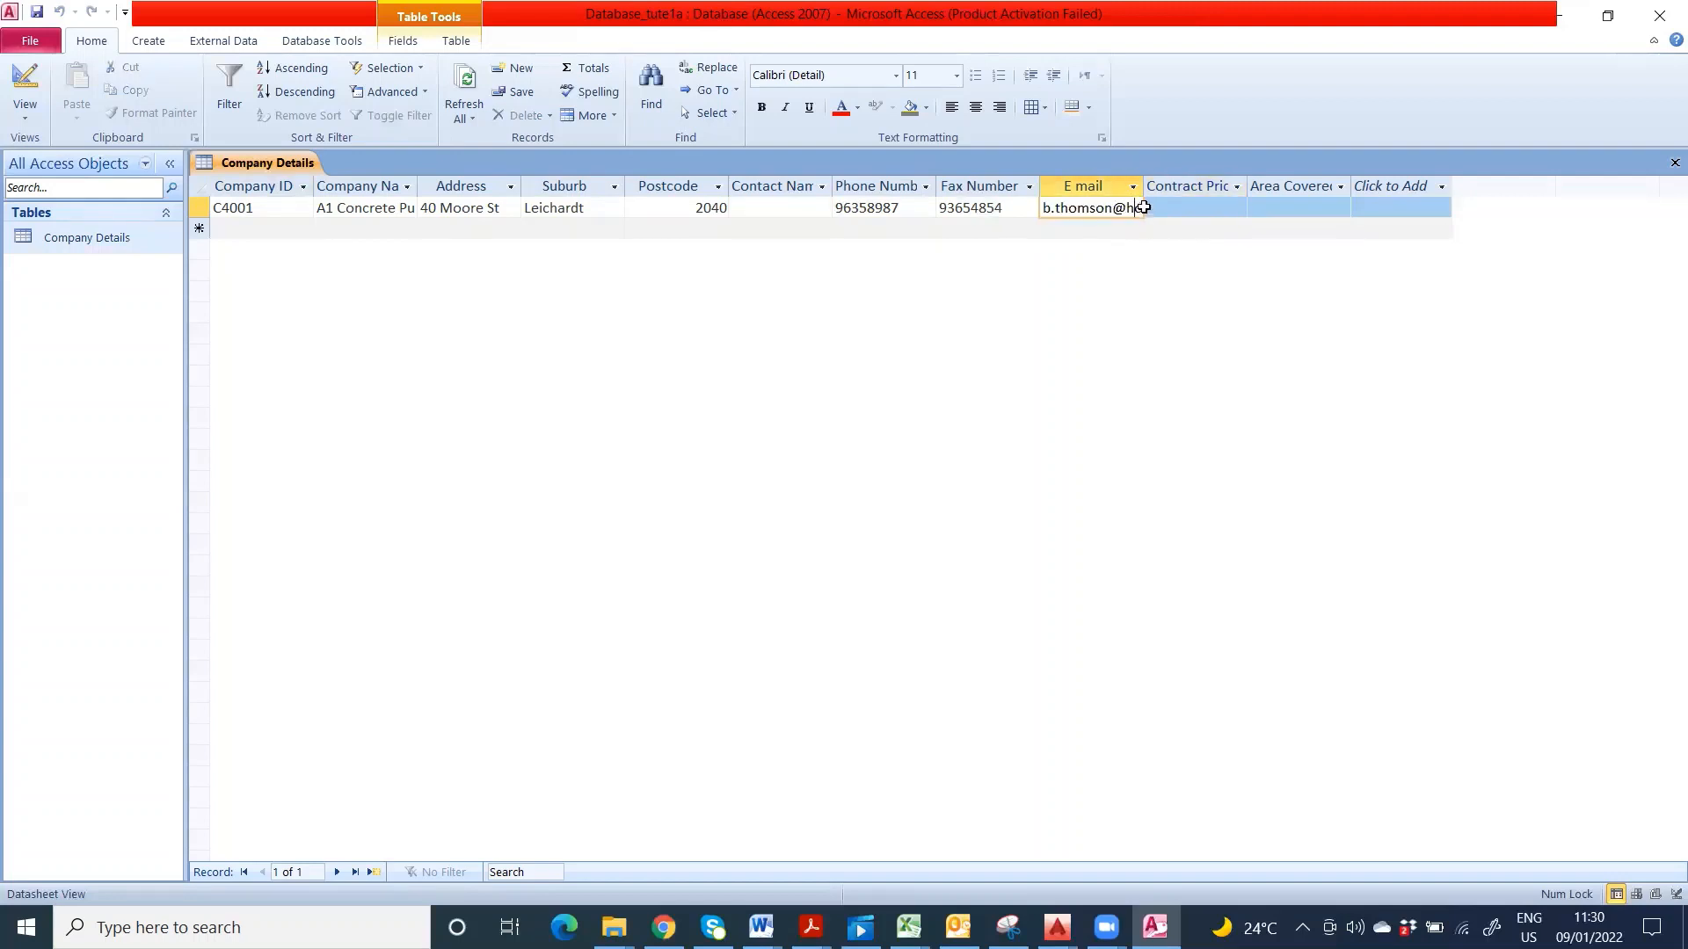
key(Right)
text(il.com)
- Type $1500000 into Contract Price, which Access flags with a data-type error
click(1211, 208)
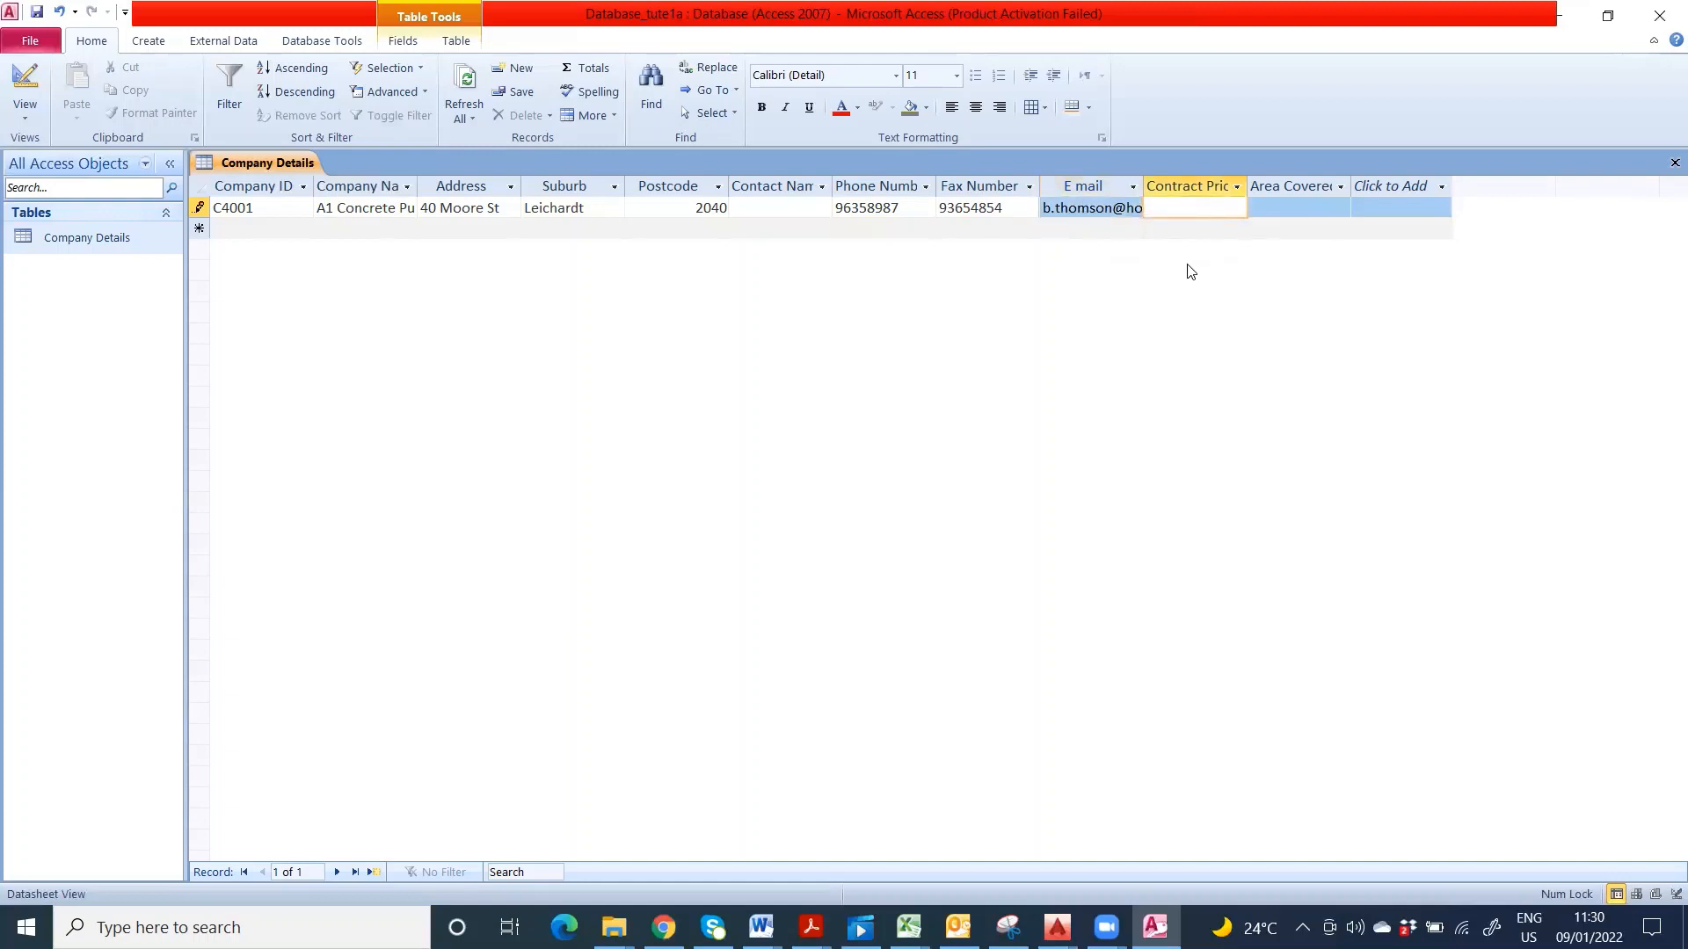
text(1)
key(BackSpace)
text($1500000)
click(1308, 210)
click(1296, 205)
- Choose Enter new value and remove the $ sign so the 1,500,000 price is accepted
click(1131, 209)
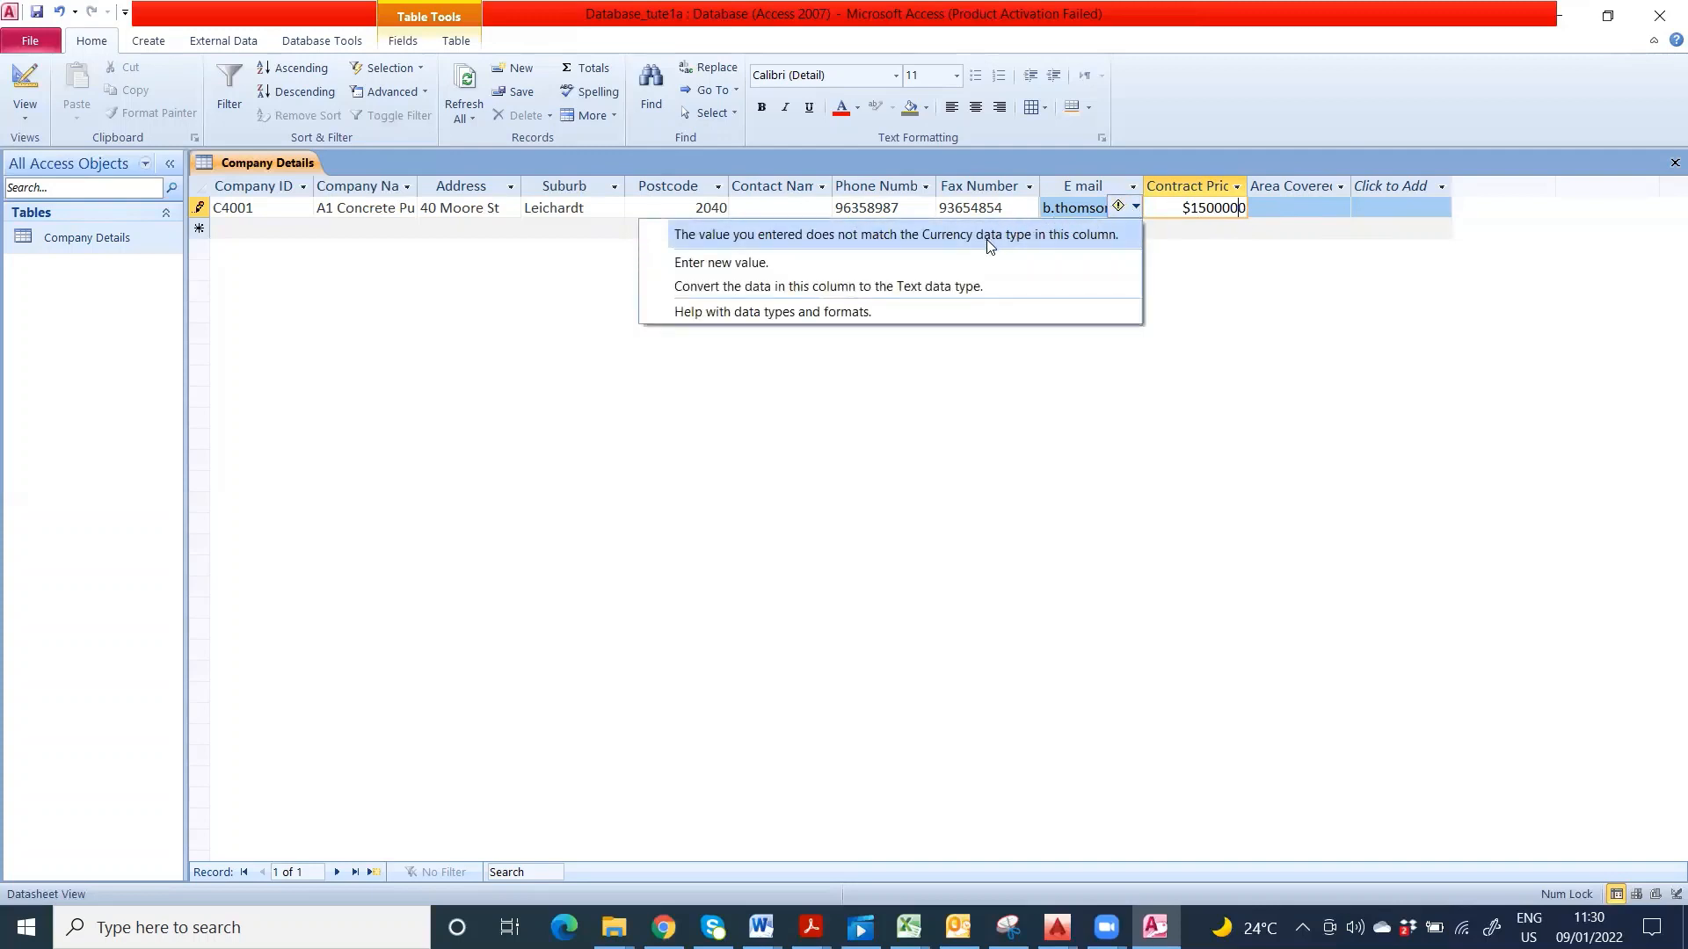
click(819, 260)
click(1193, 208)
key(BackSpace)
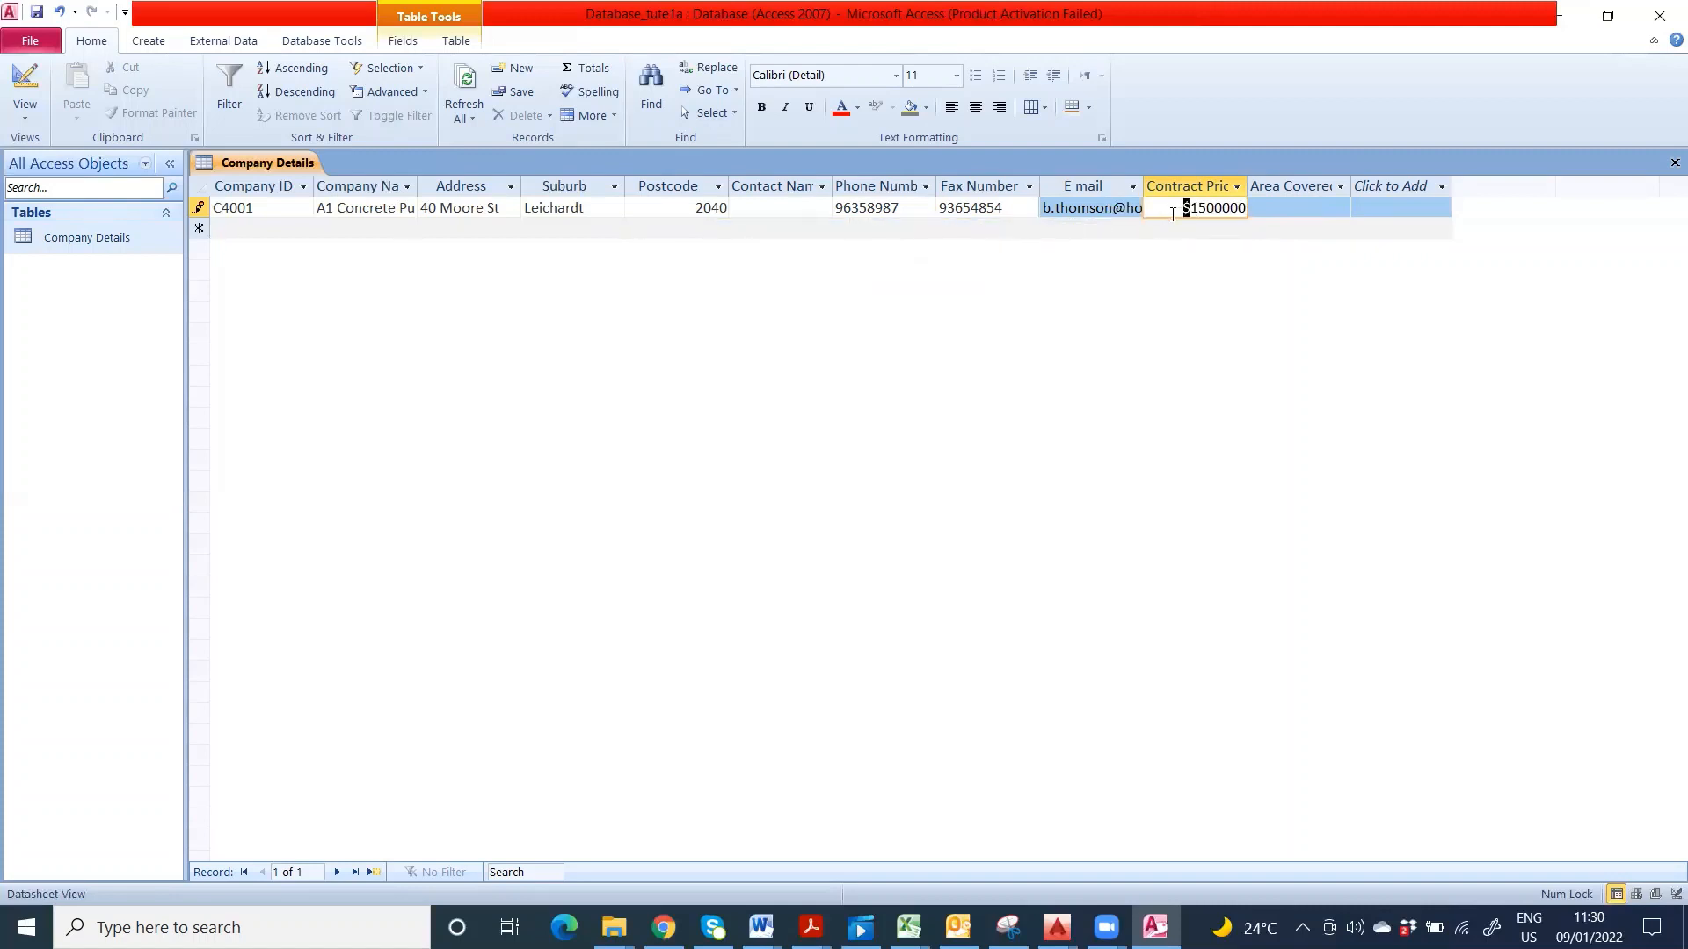
click(1307, 205)
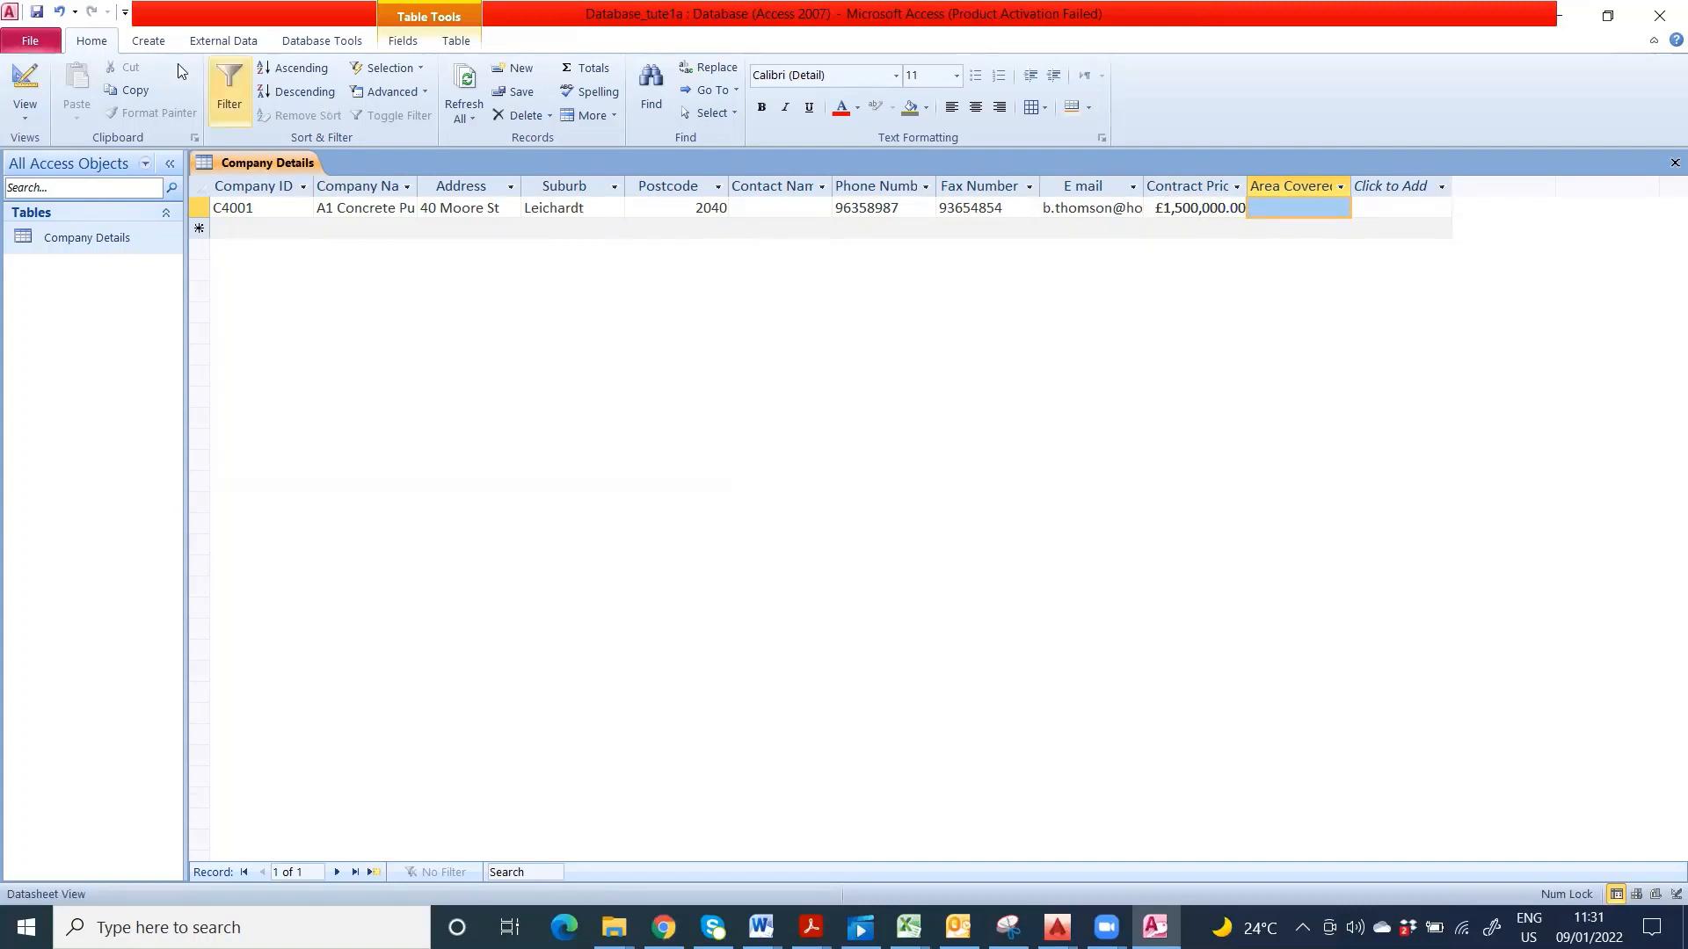
click(16, 85)
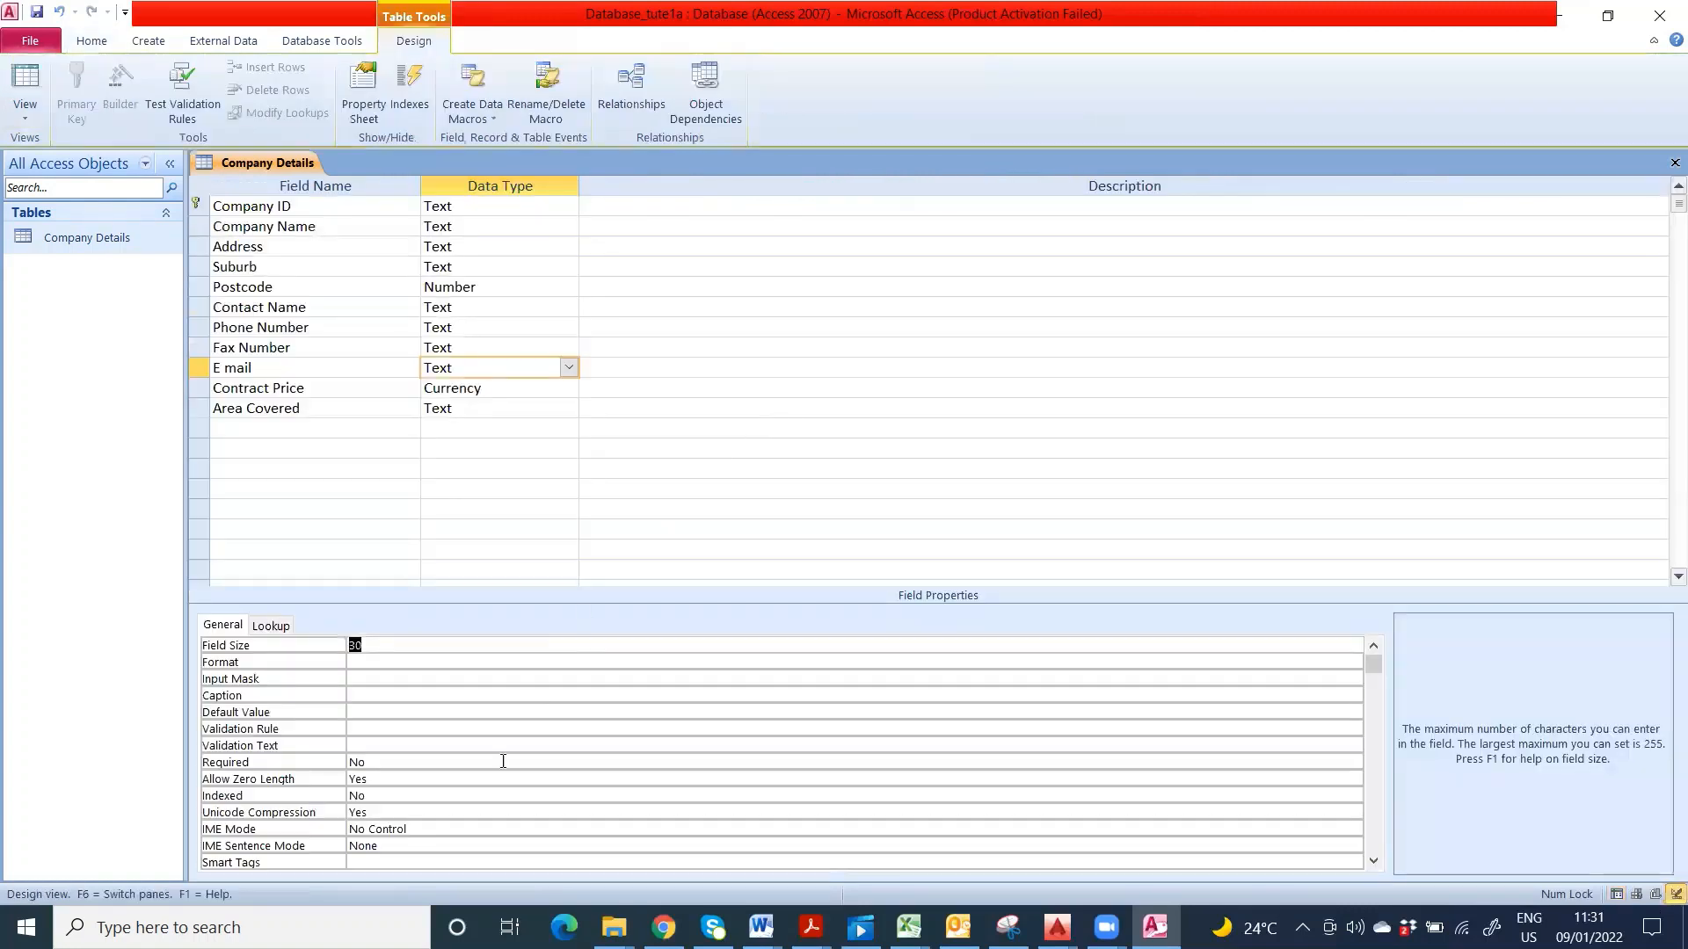
- Change Contract Price's Format from Euro to General Number, keeping Decimal Places on Auto
click(538, 388)
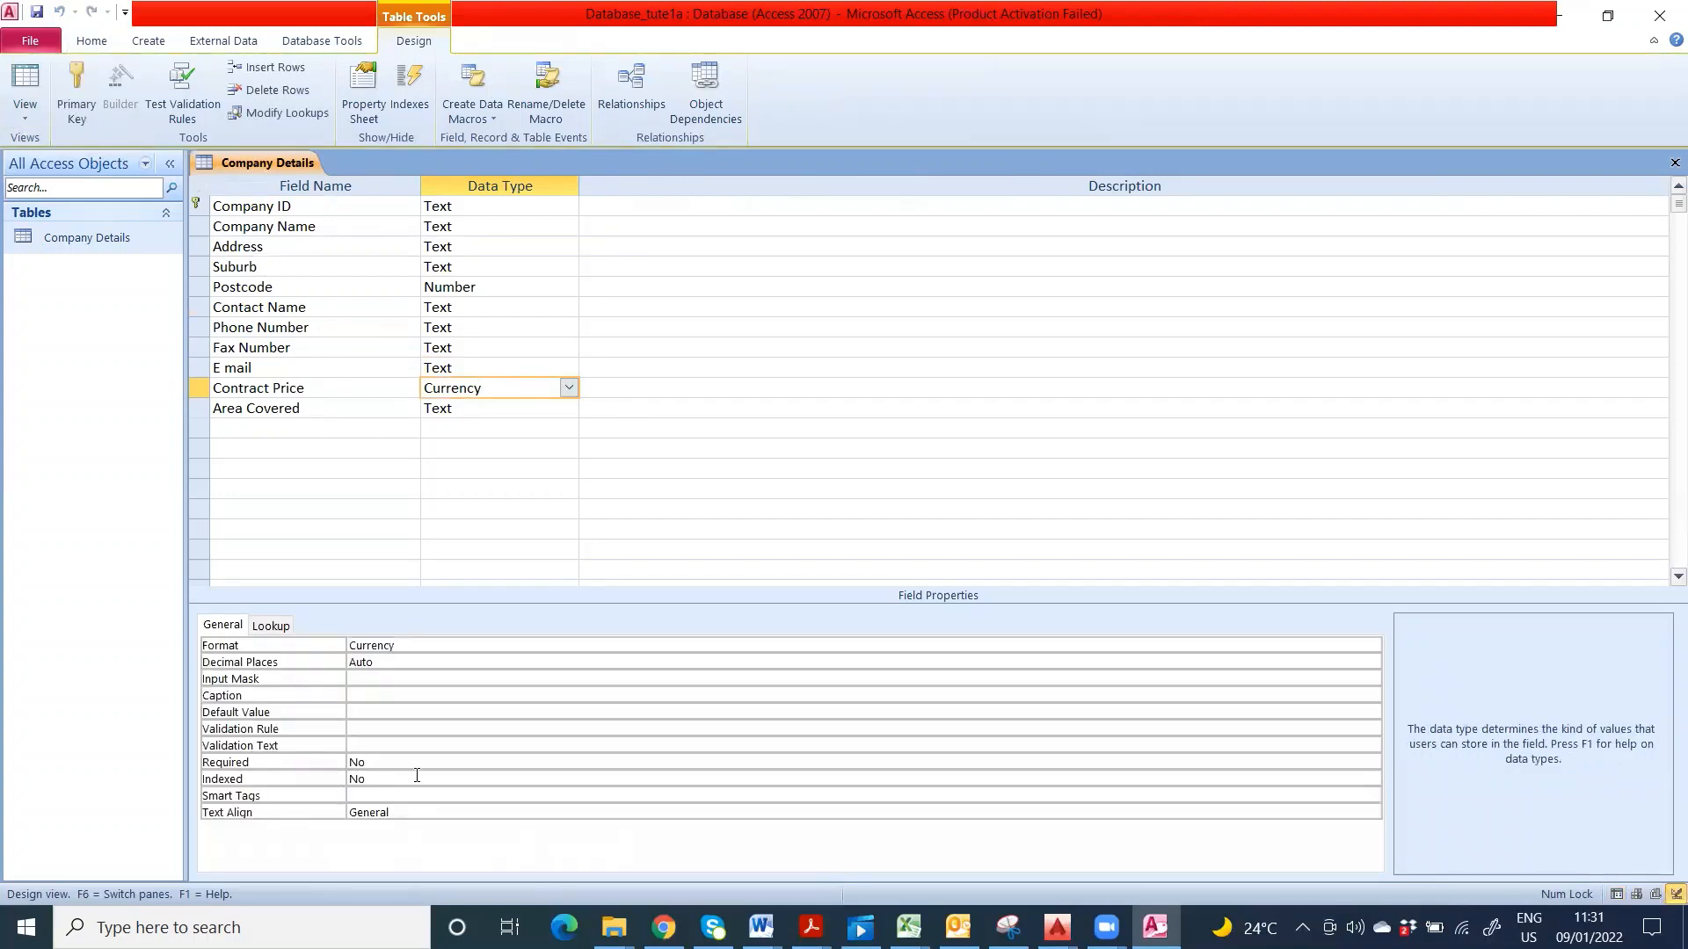
double_click(431, 647)
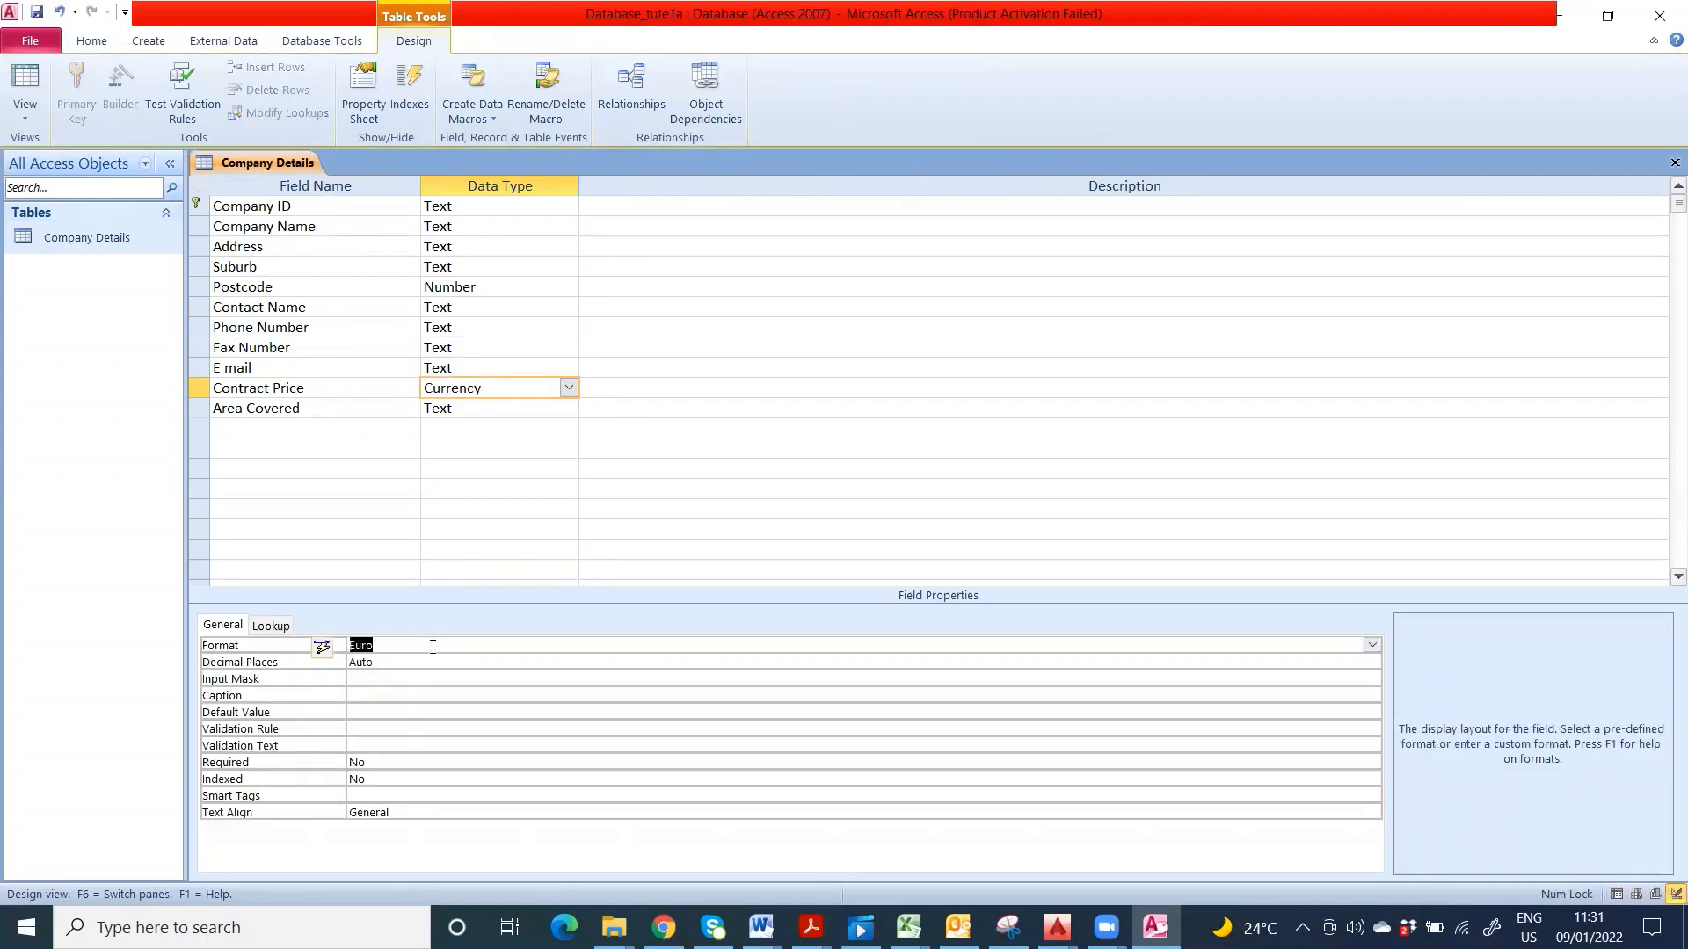
click(418, 660)
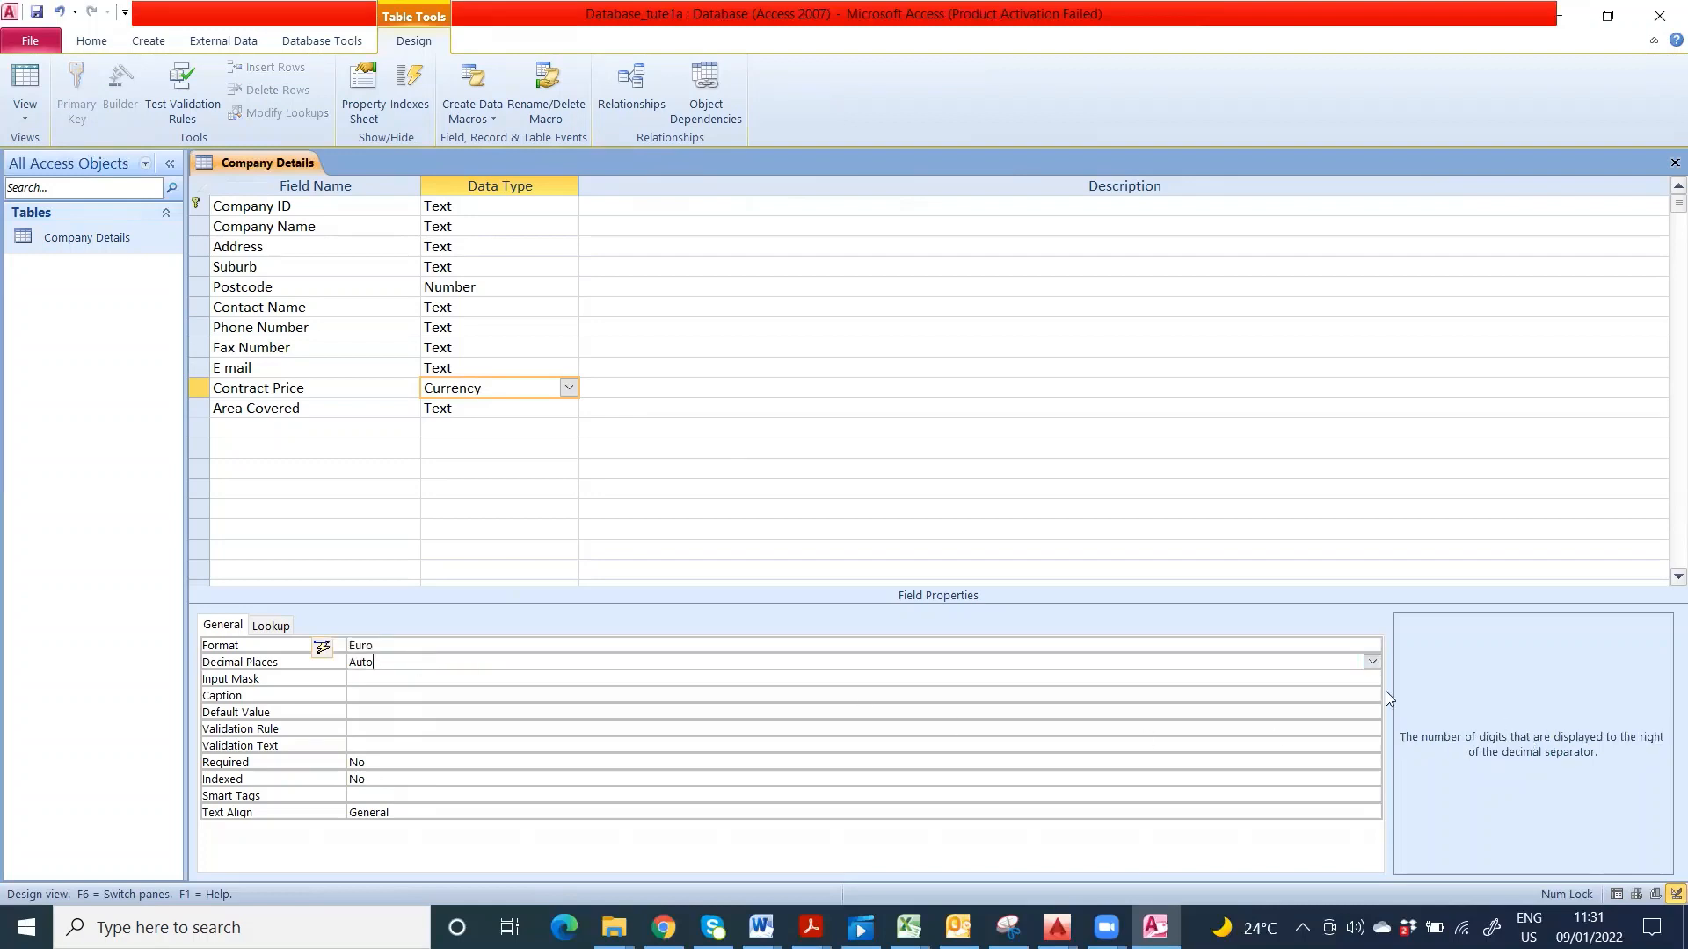
click(1368, 662)
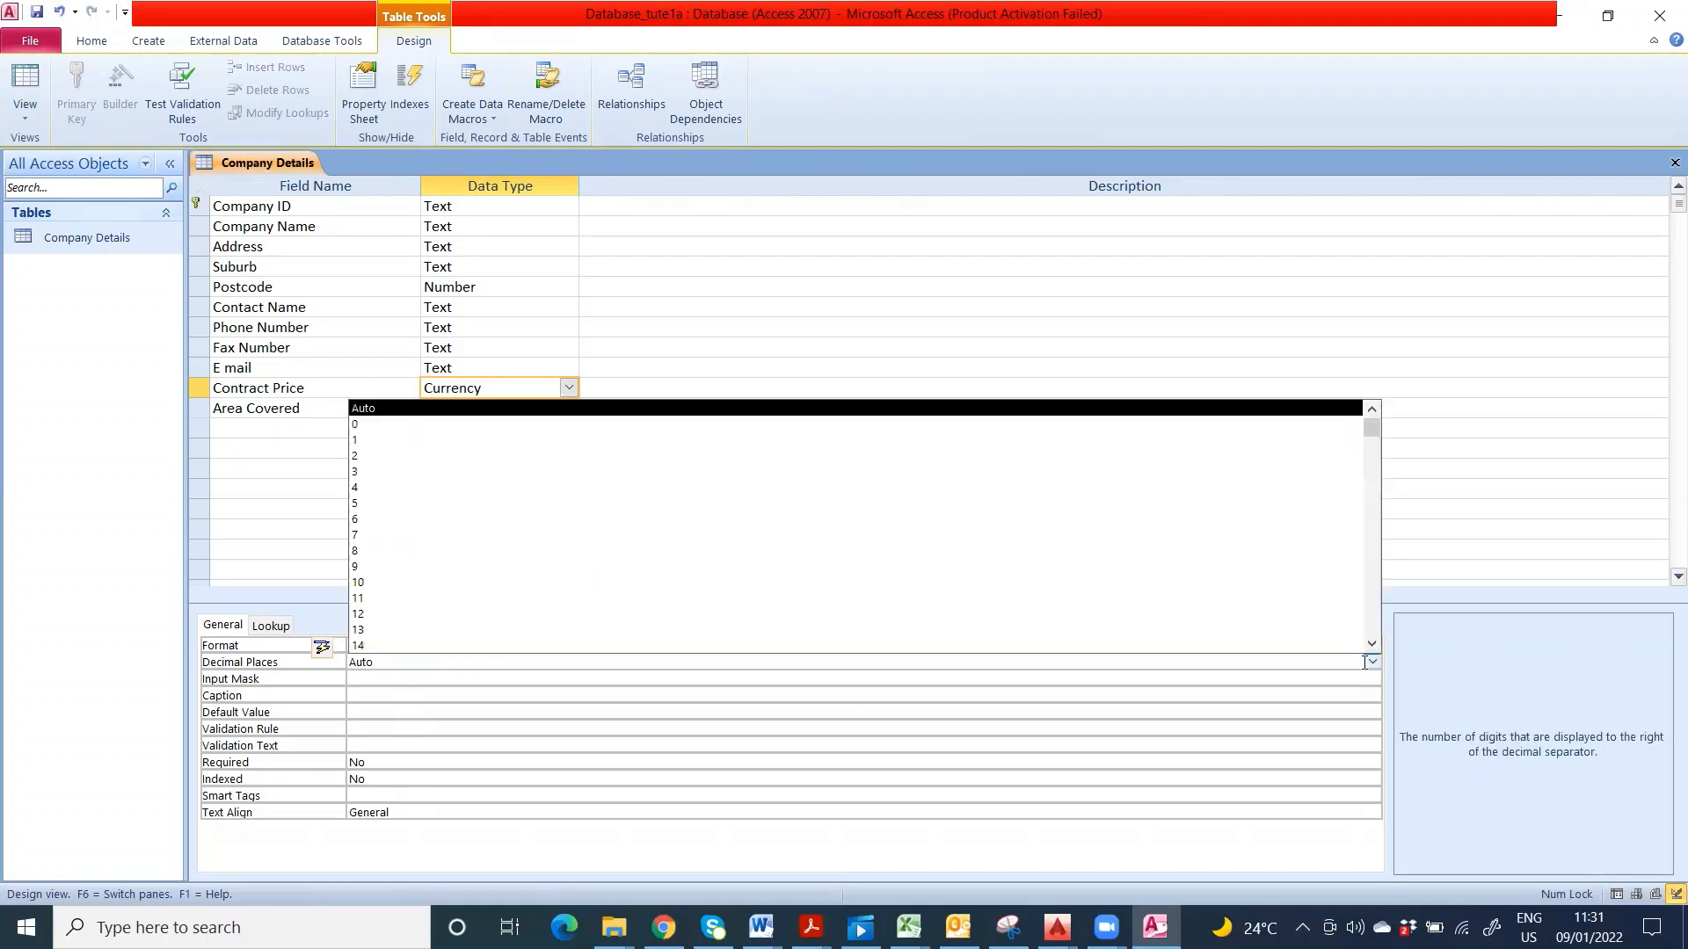
click(1371, 662)
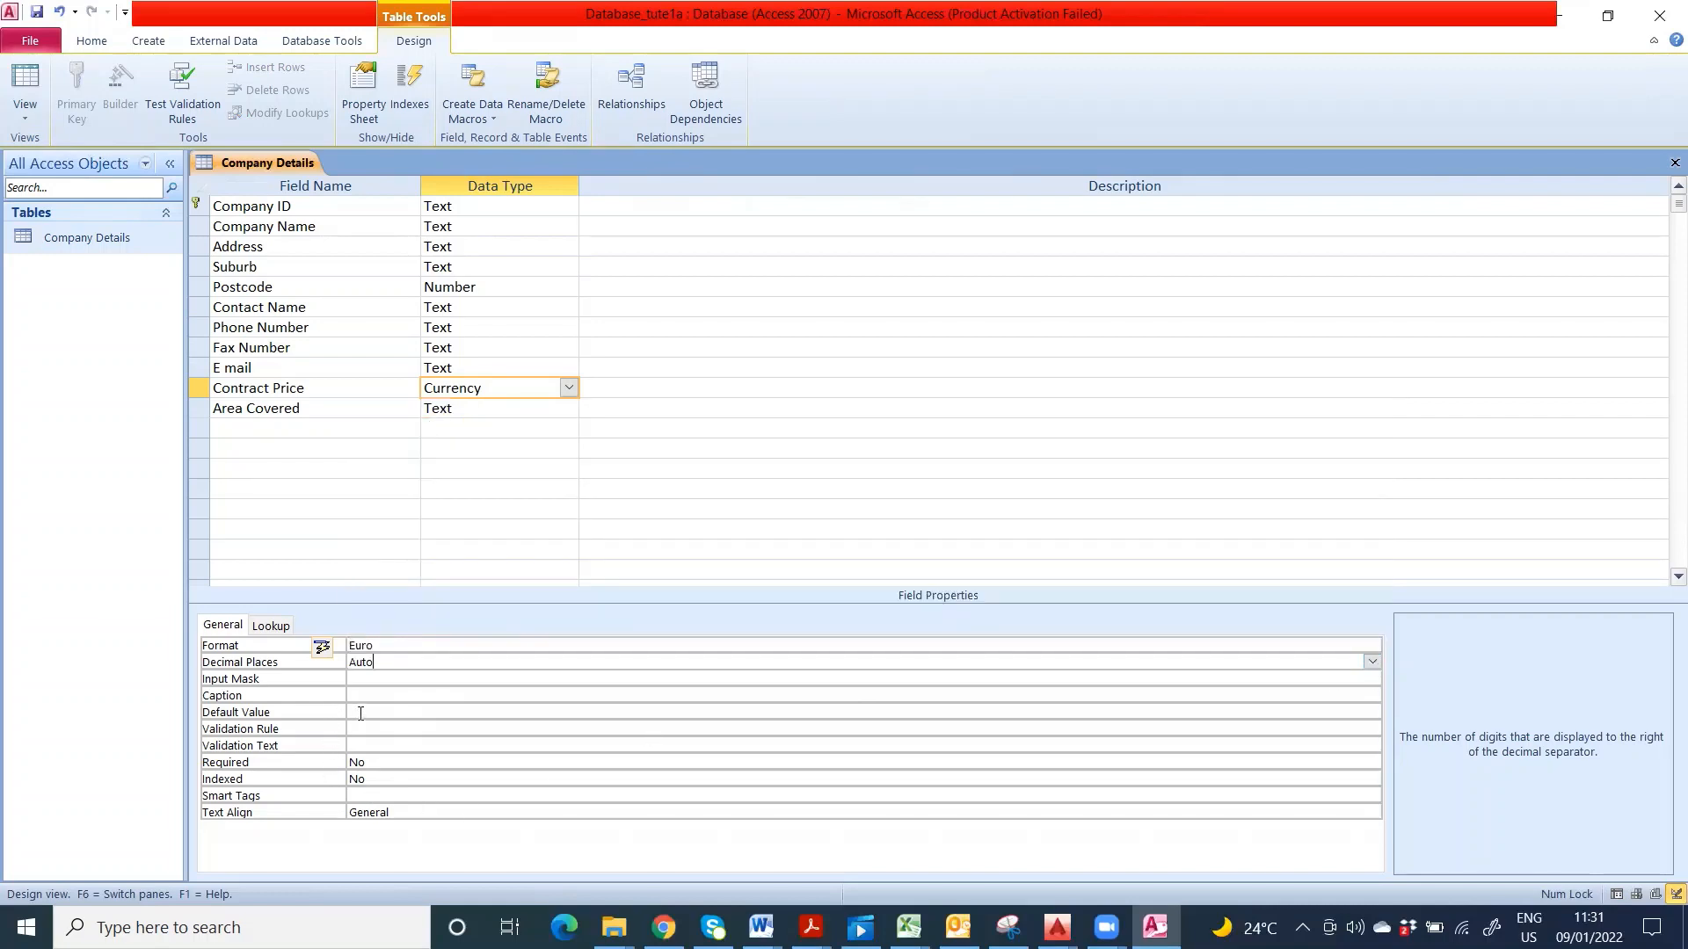
click(376, 795)
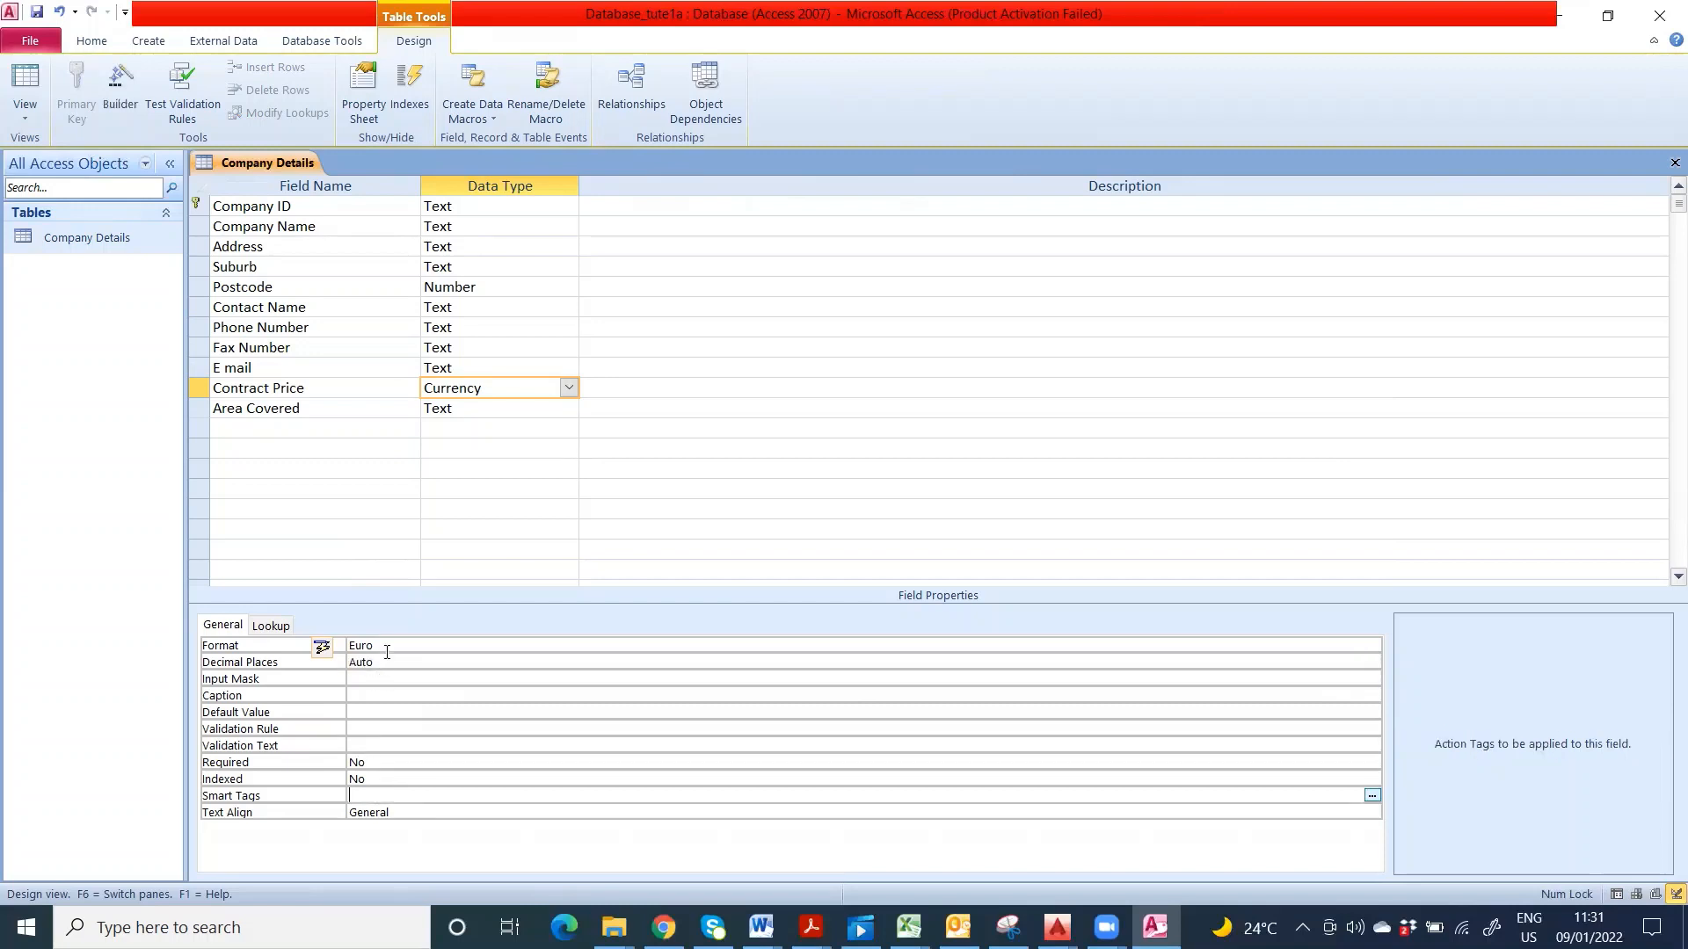
click(387, 650)
click(1372, 647)
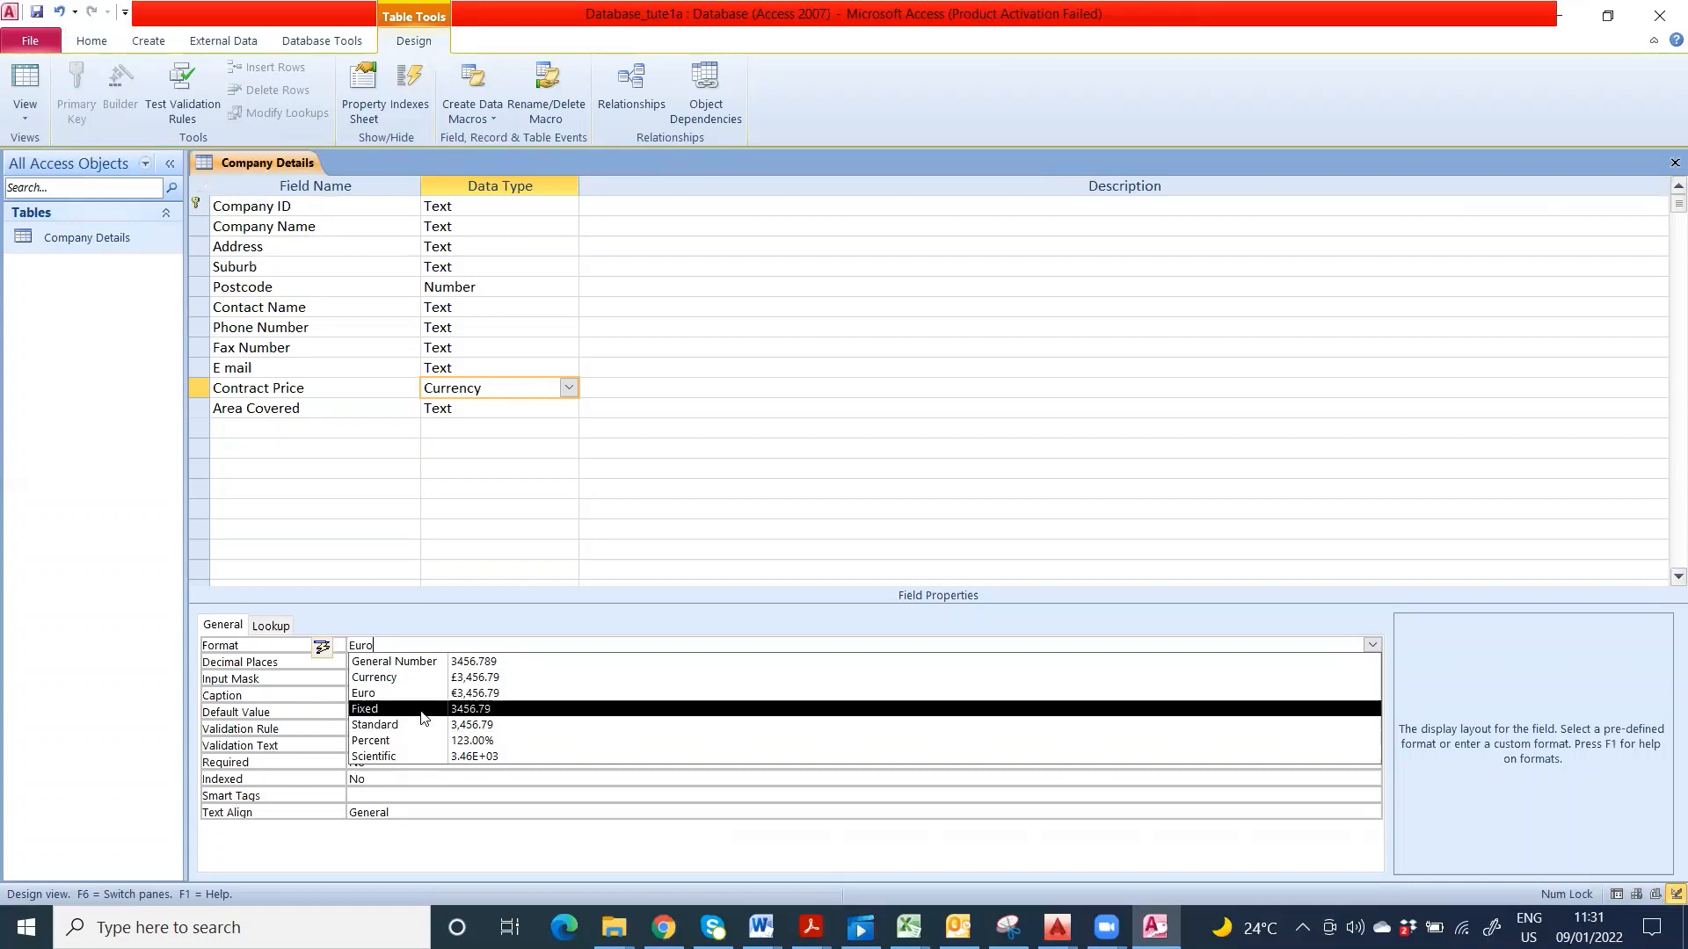
double_click(433, 664)
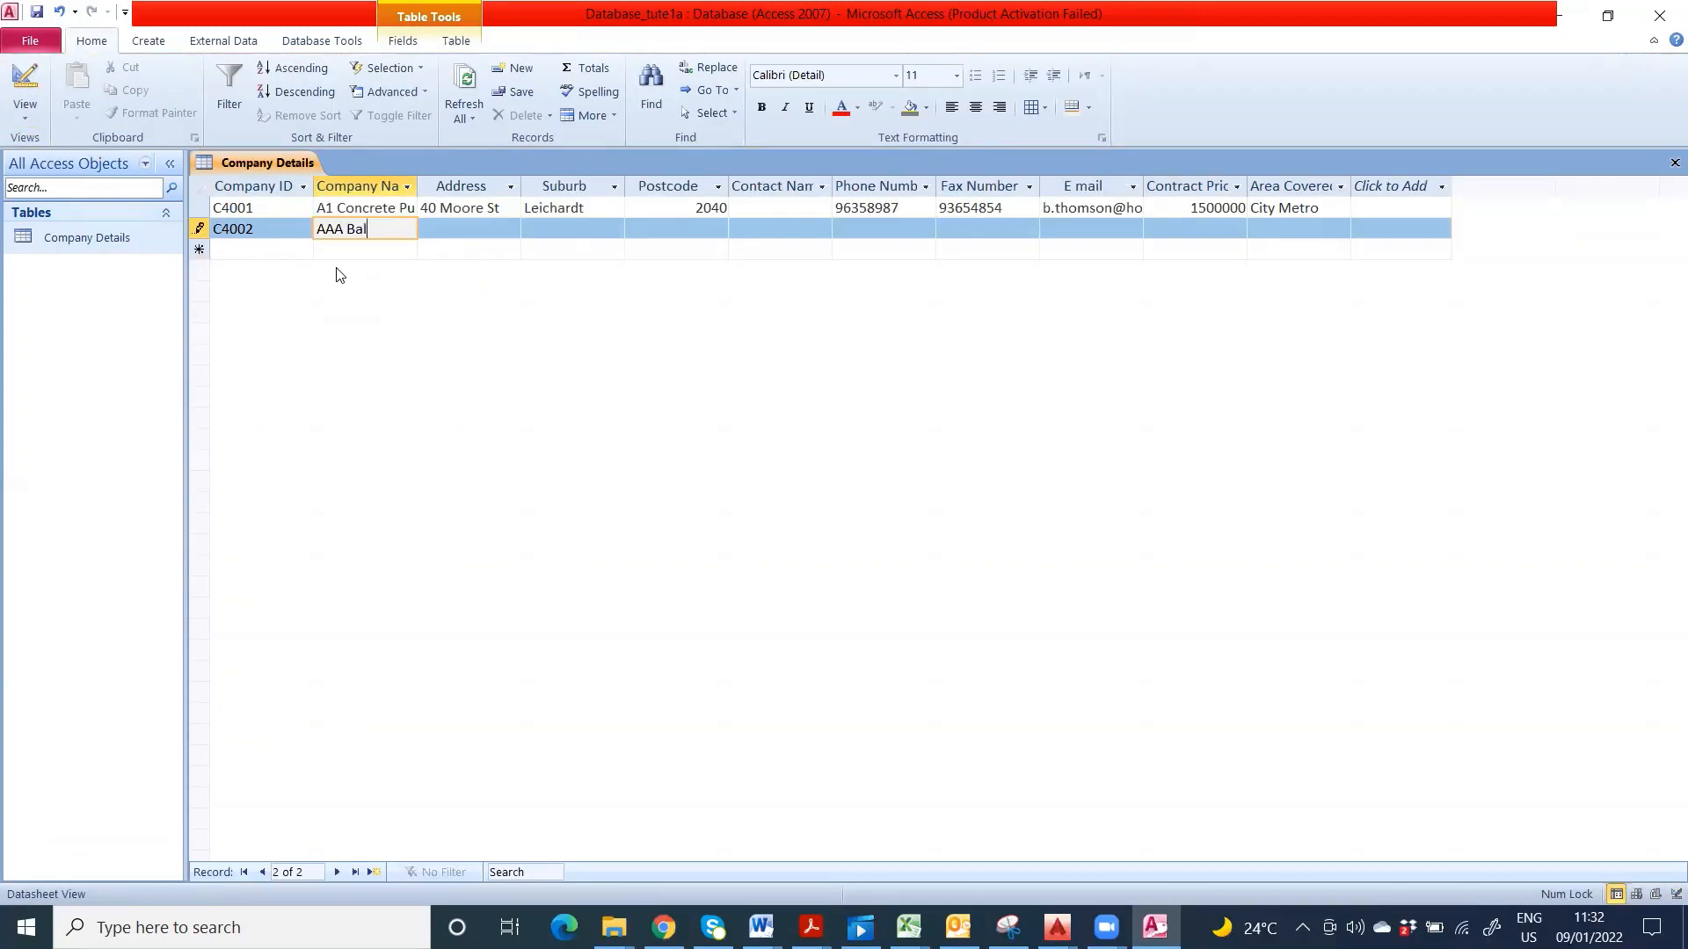
text(dwin)
text( Scott Pl)
text(umbing)
click(475, 235)
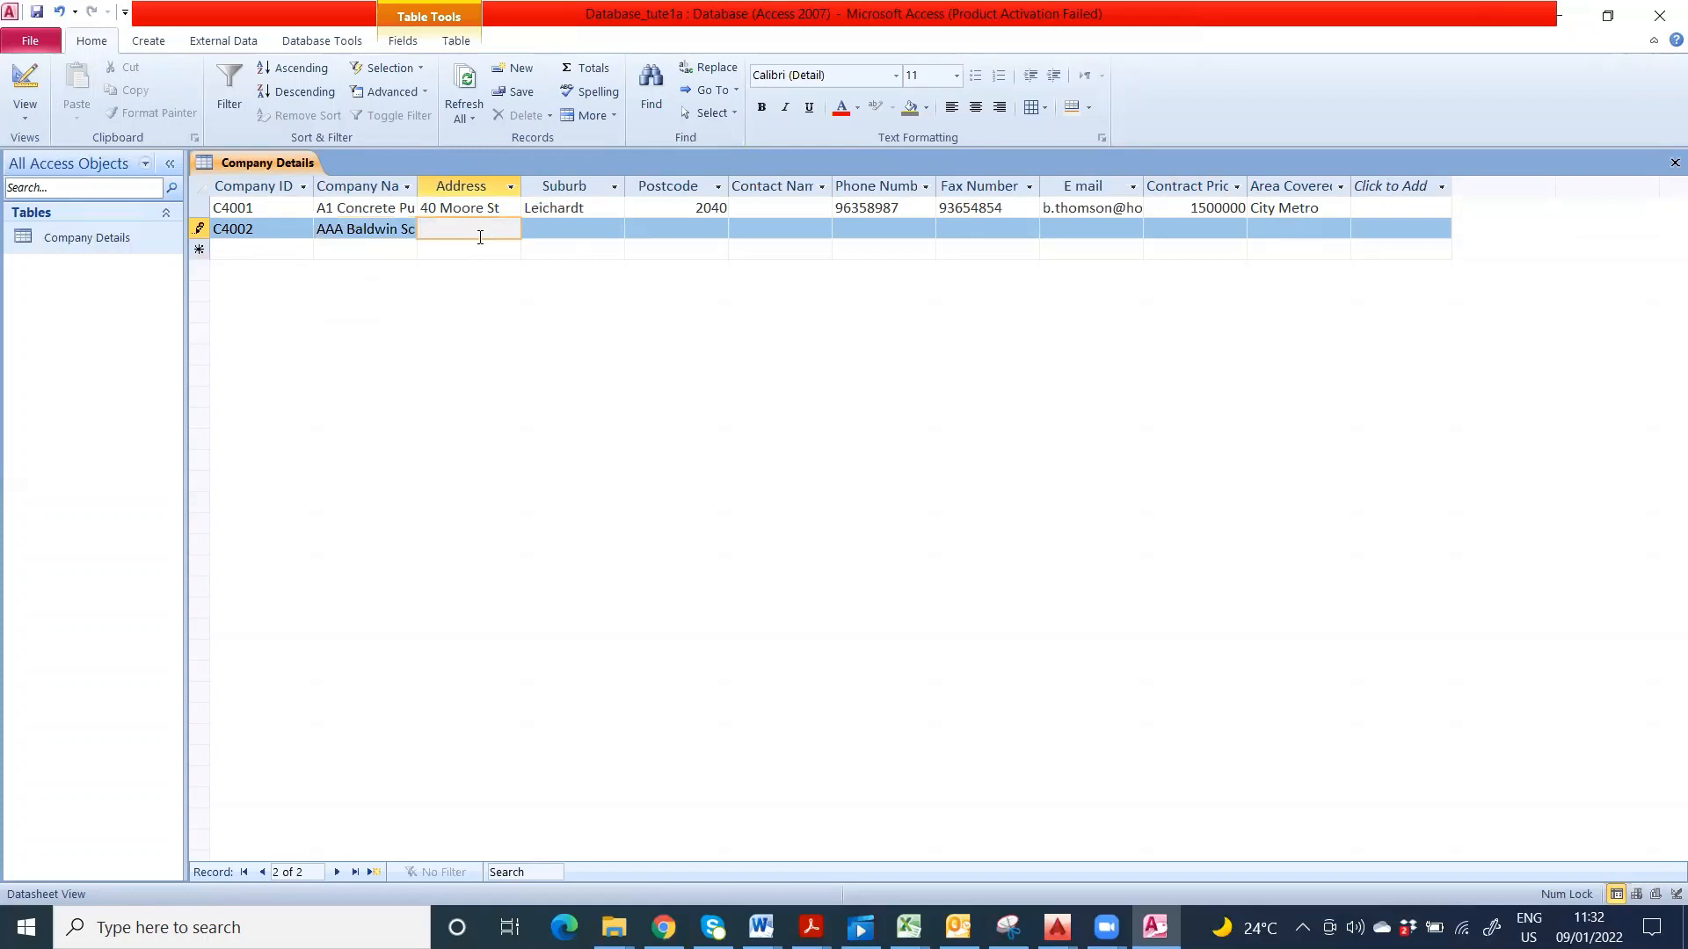
text(PO Box 602)
click(594, 228)
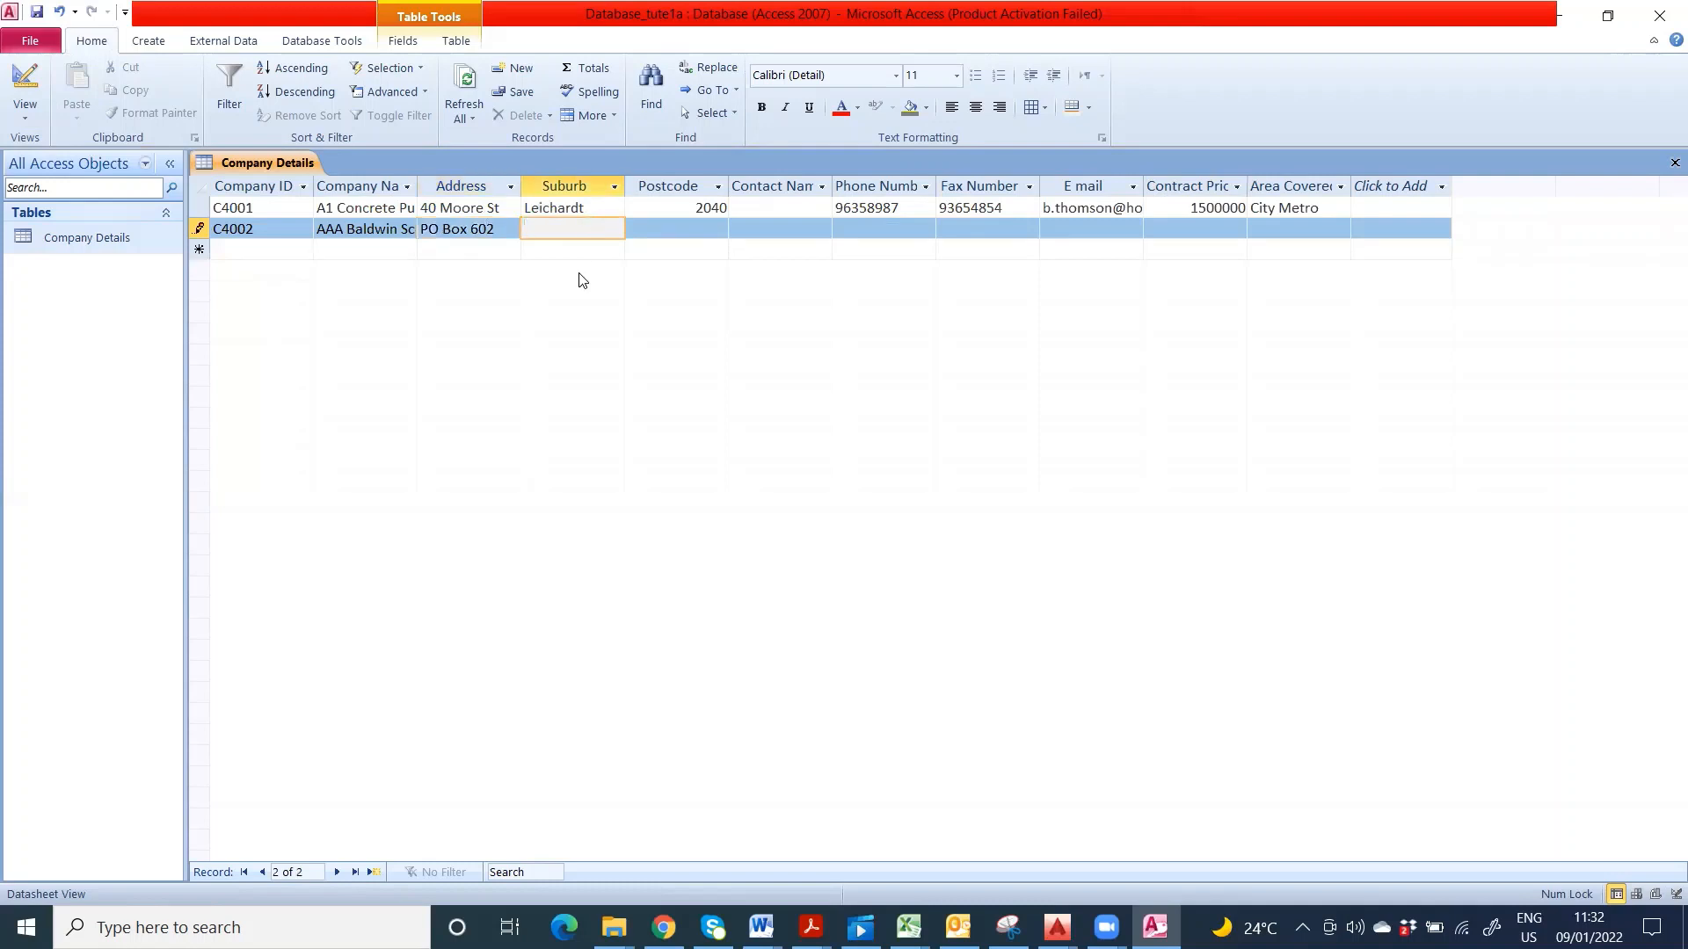
text(Rozelle)
click(663, 230)
text(2)
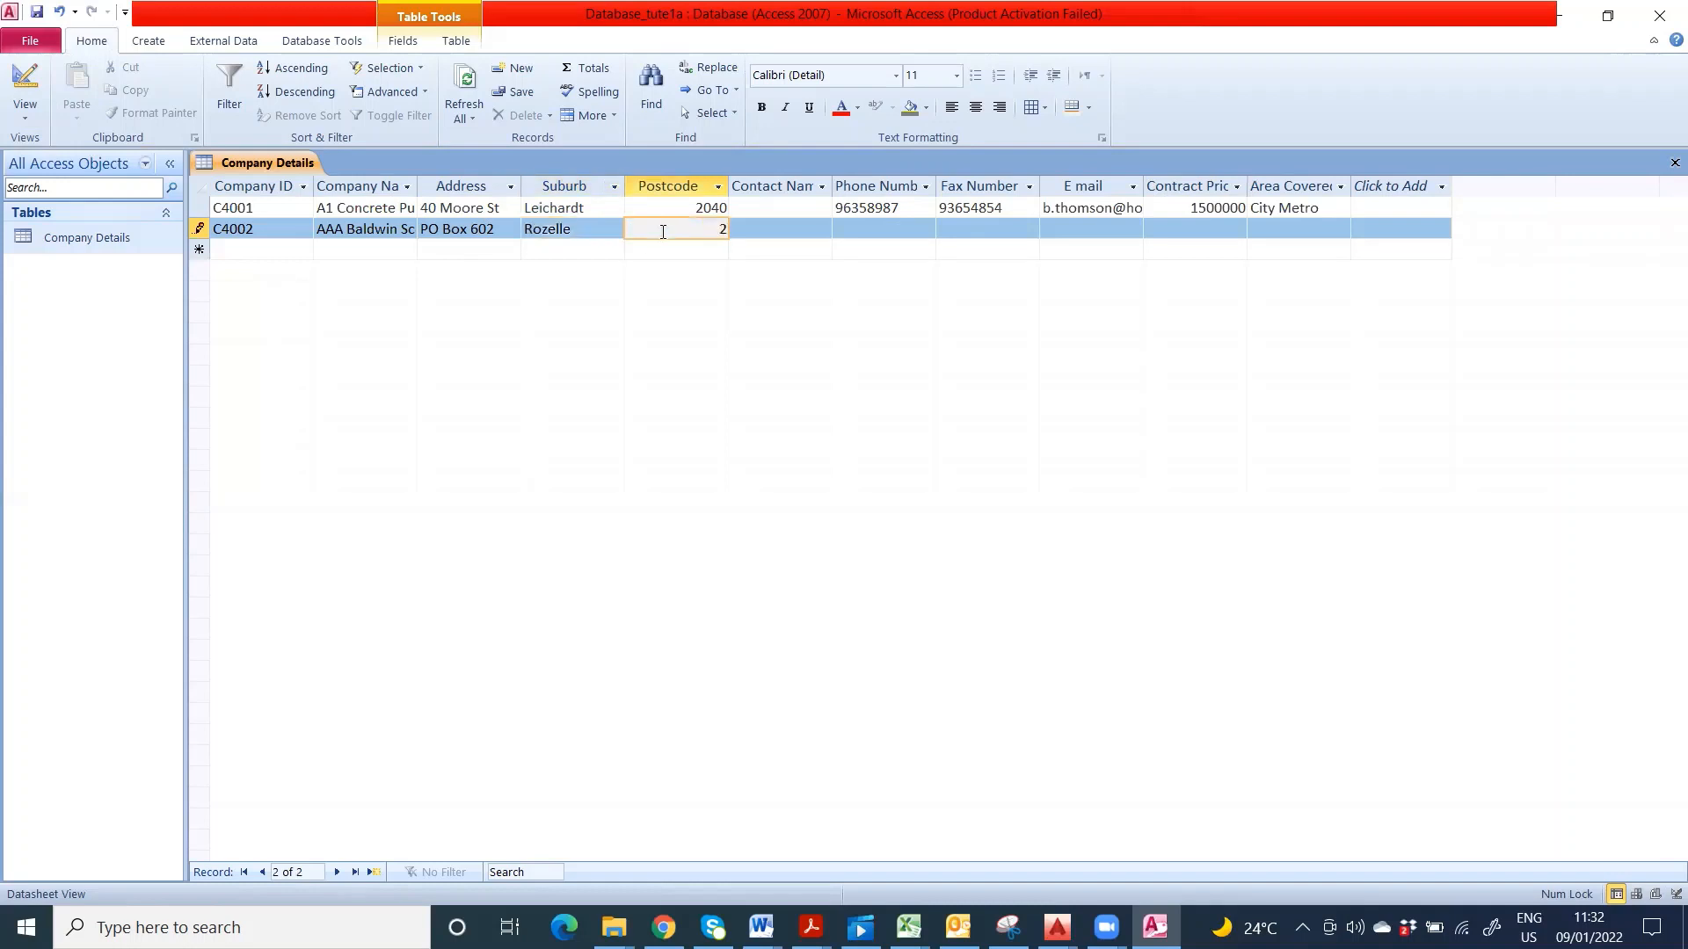
text(039)
- Enter contact names for record C4002 and the empty C4001 contact cell
click(797, 231)
text(Bal)
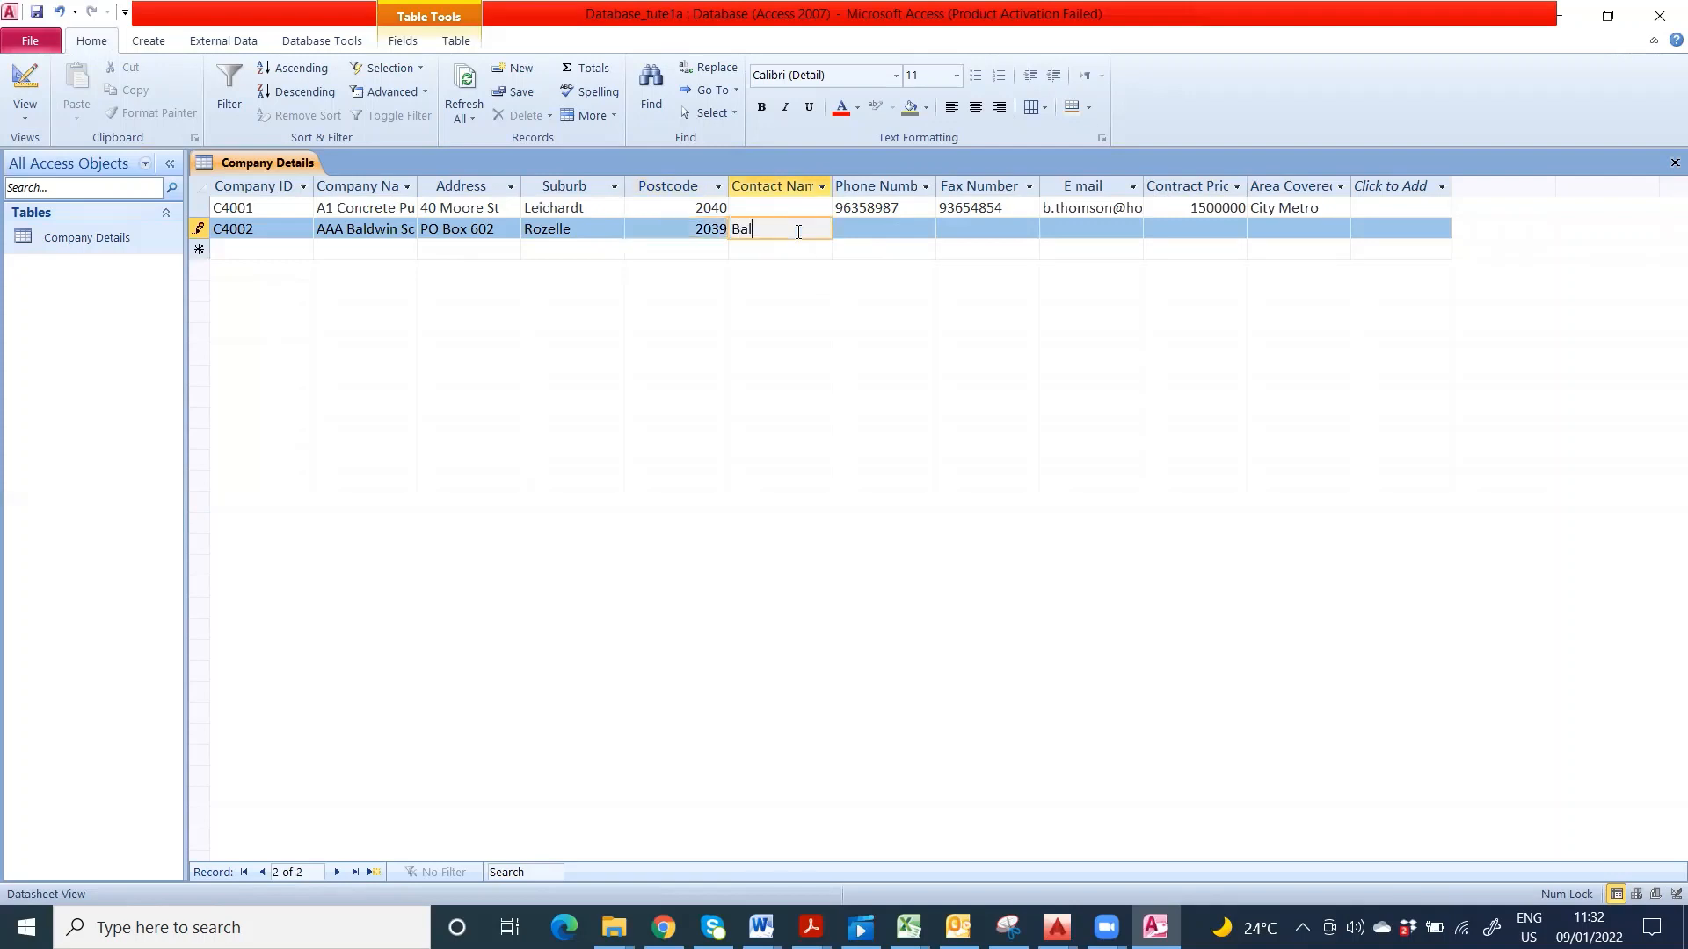
text(dwin)
click(824, 209)
text(Thom)
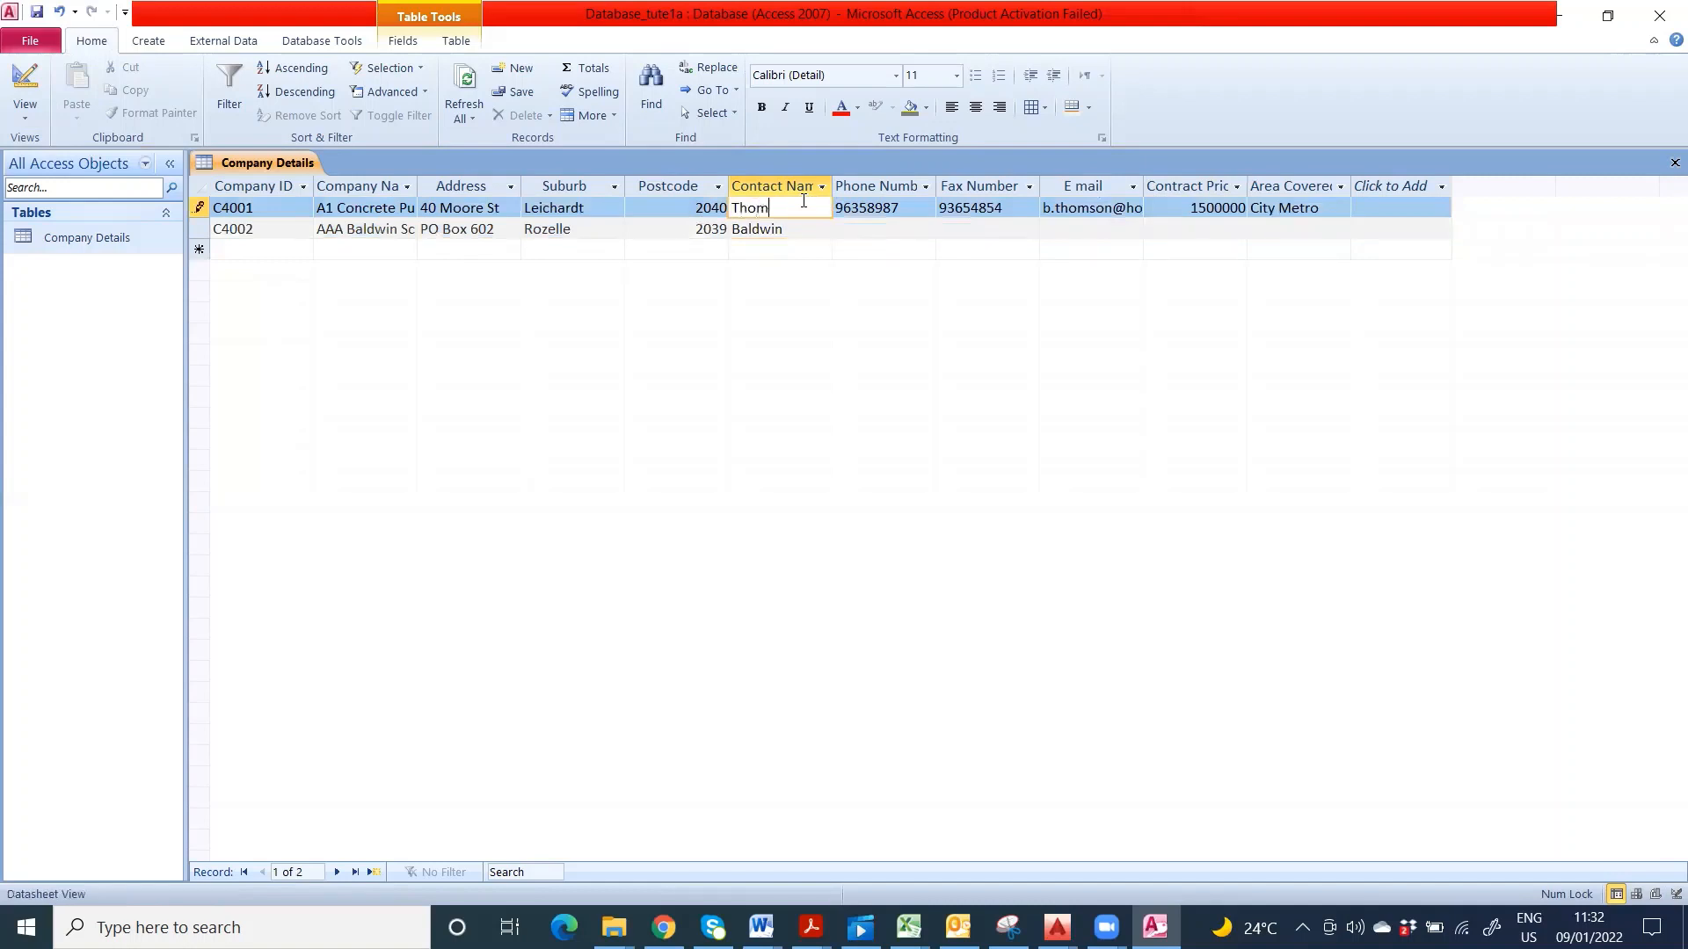
text(son)
- Fill in C4002's phone number, fax number and e-mail address, correcting the domain typo
click(853, 226)
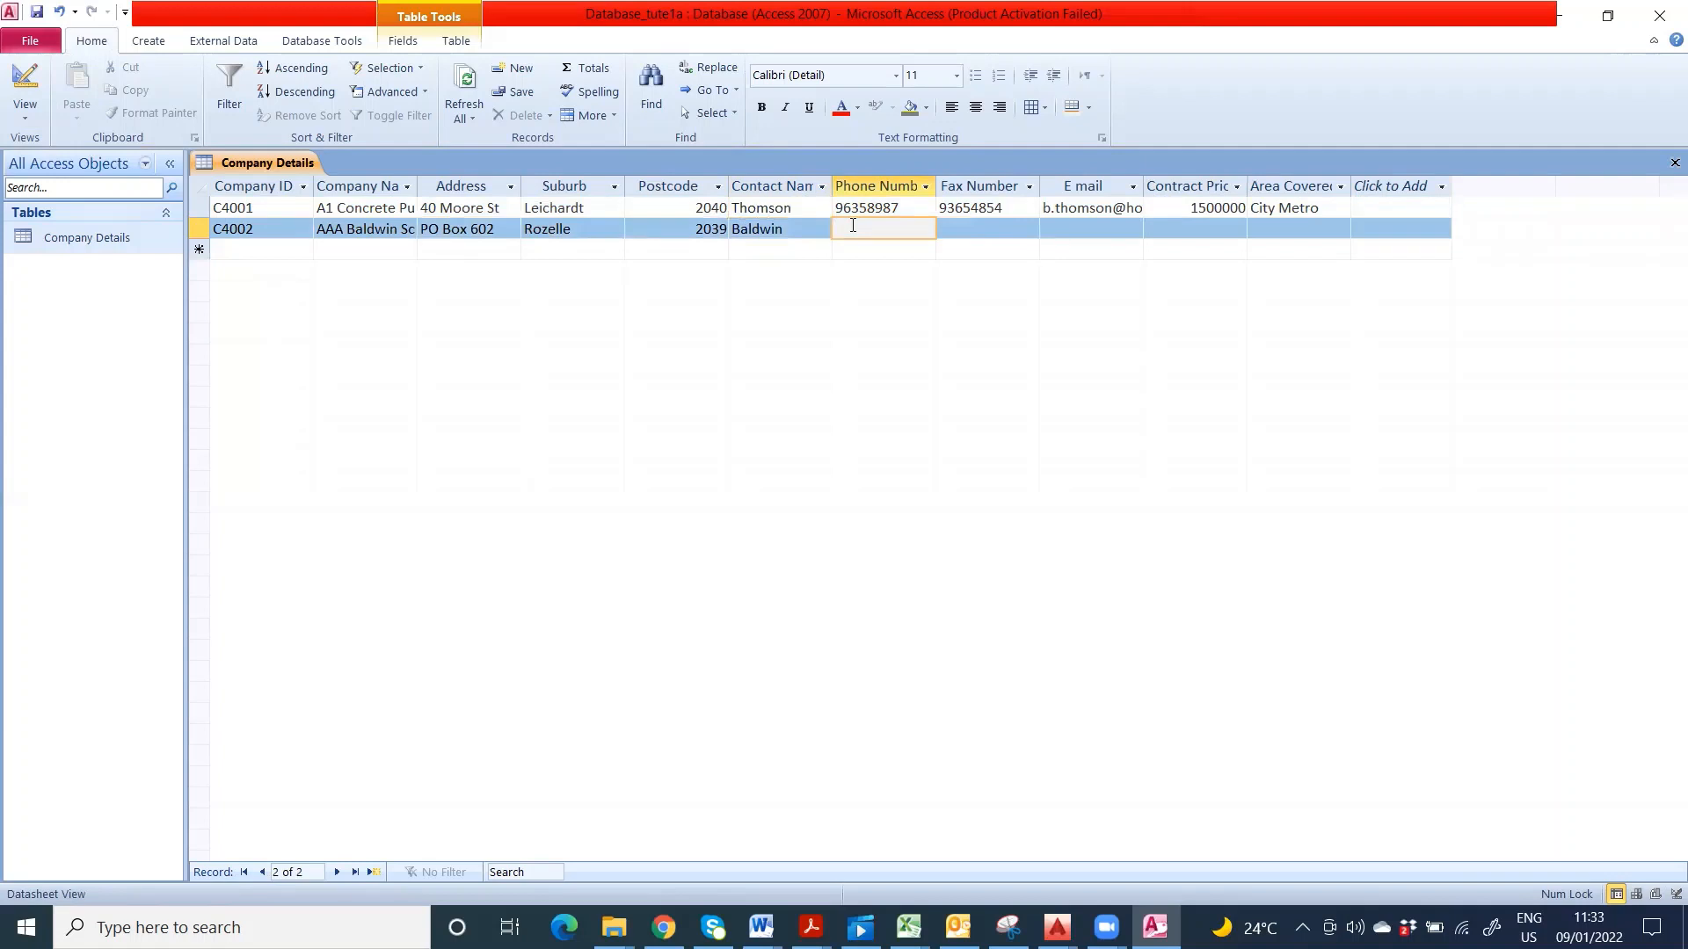
text(93552635)
click(962, 227)
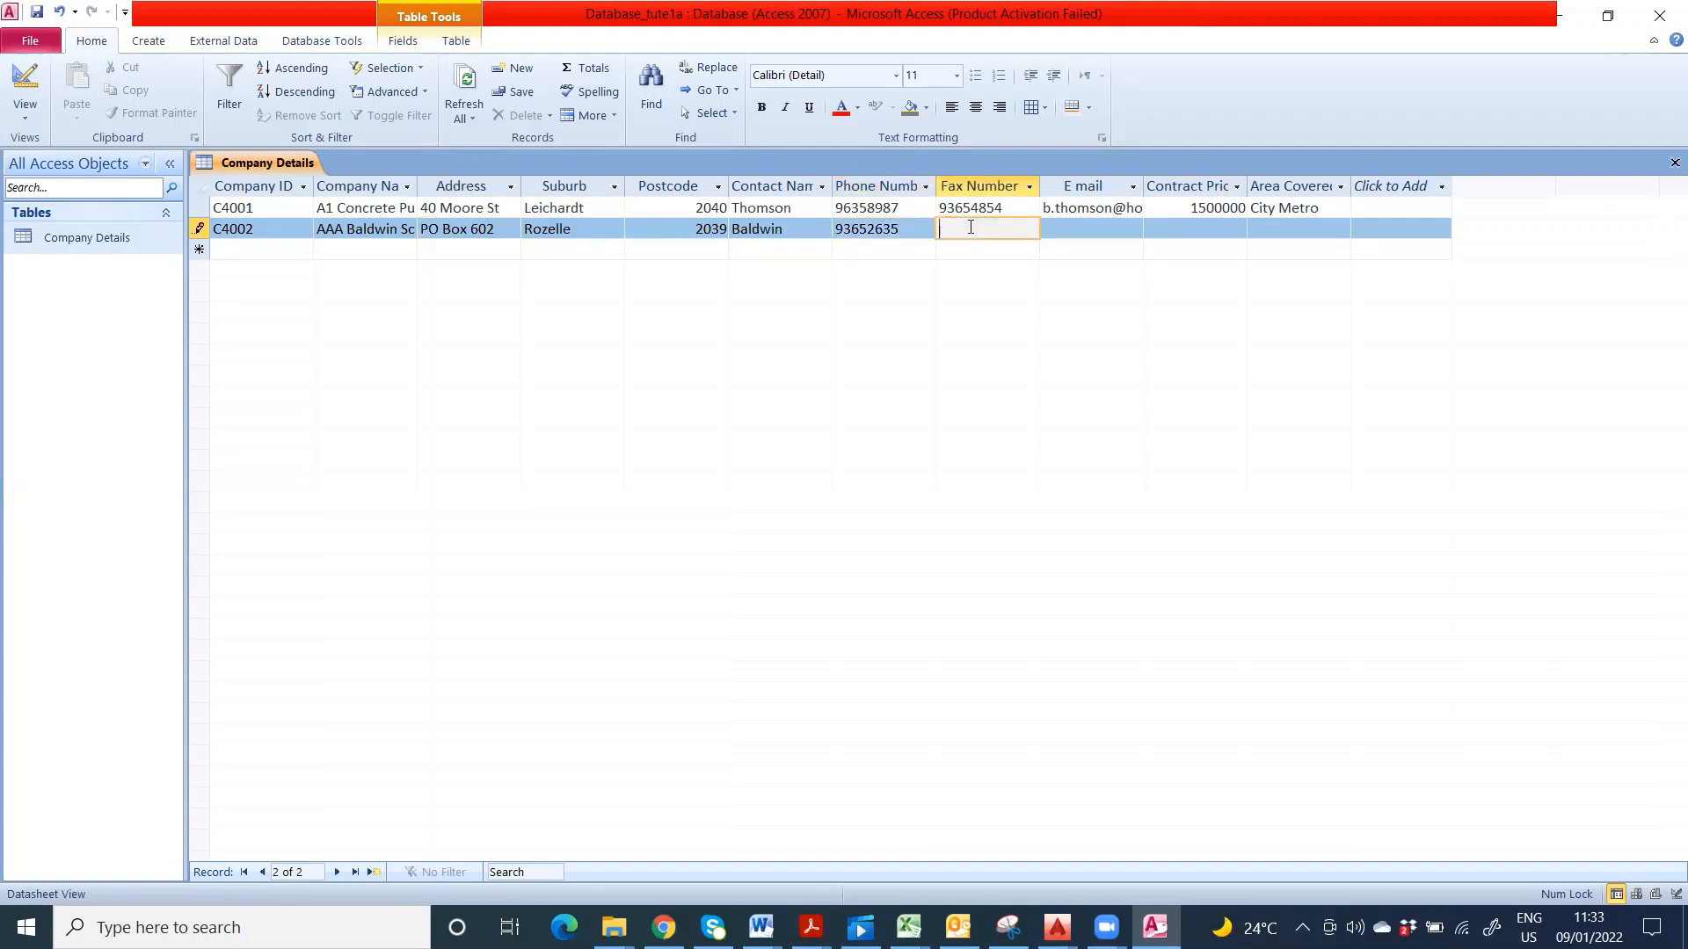
text(97153265)
click(1060, 230)
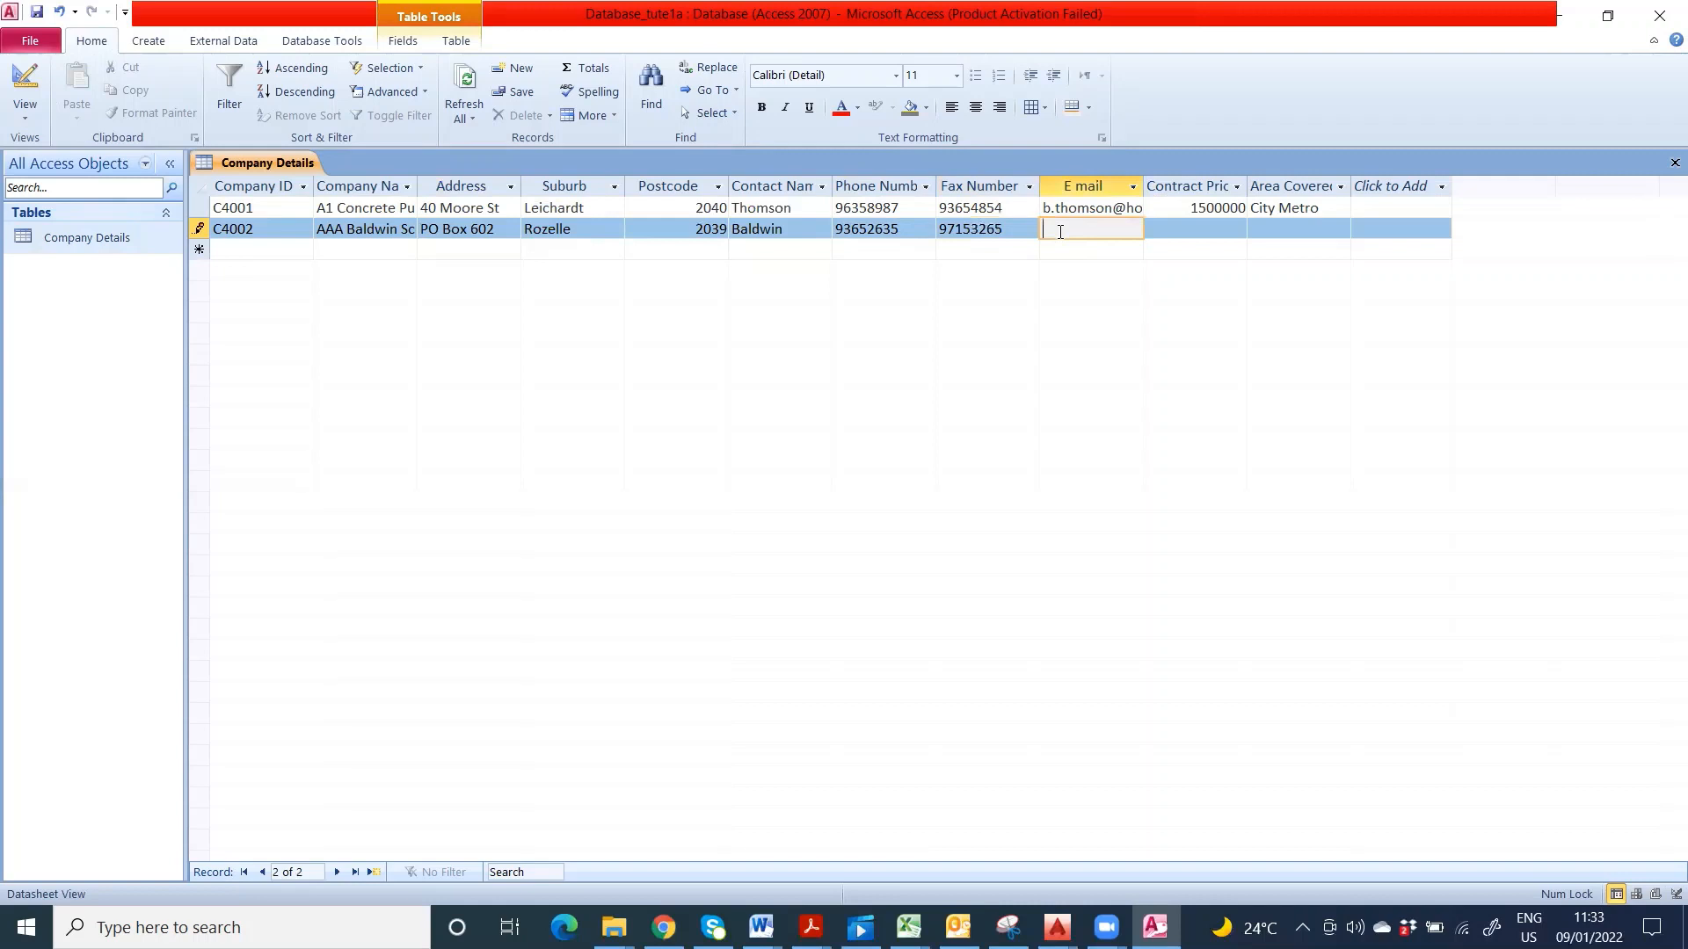
- Set C4002's contract price to 50000 and area covered to 'City, Western Suburbs'
click(1200, 225)
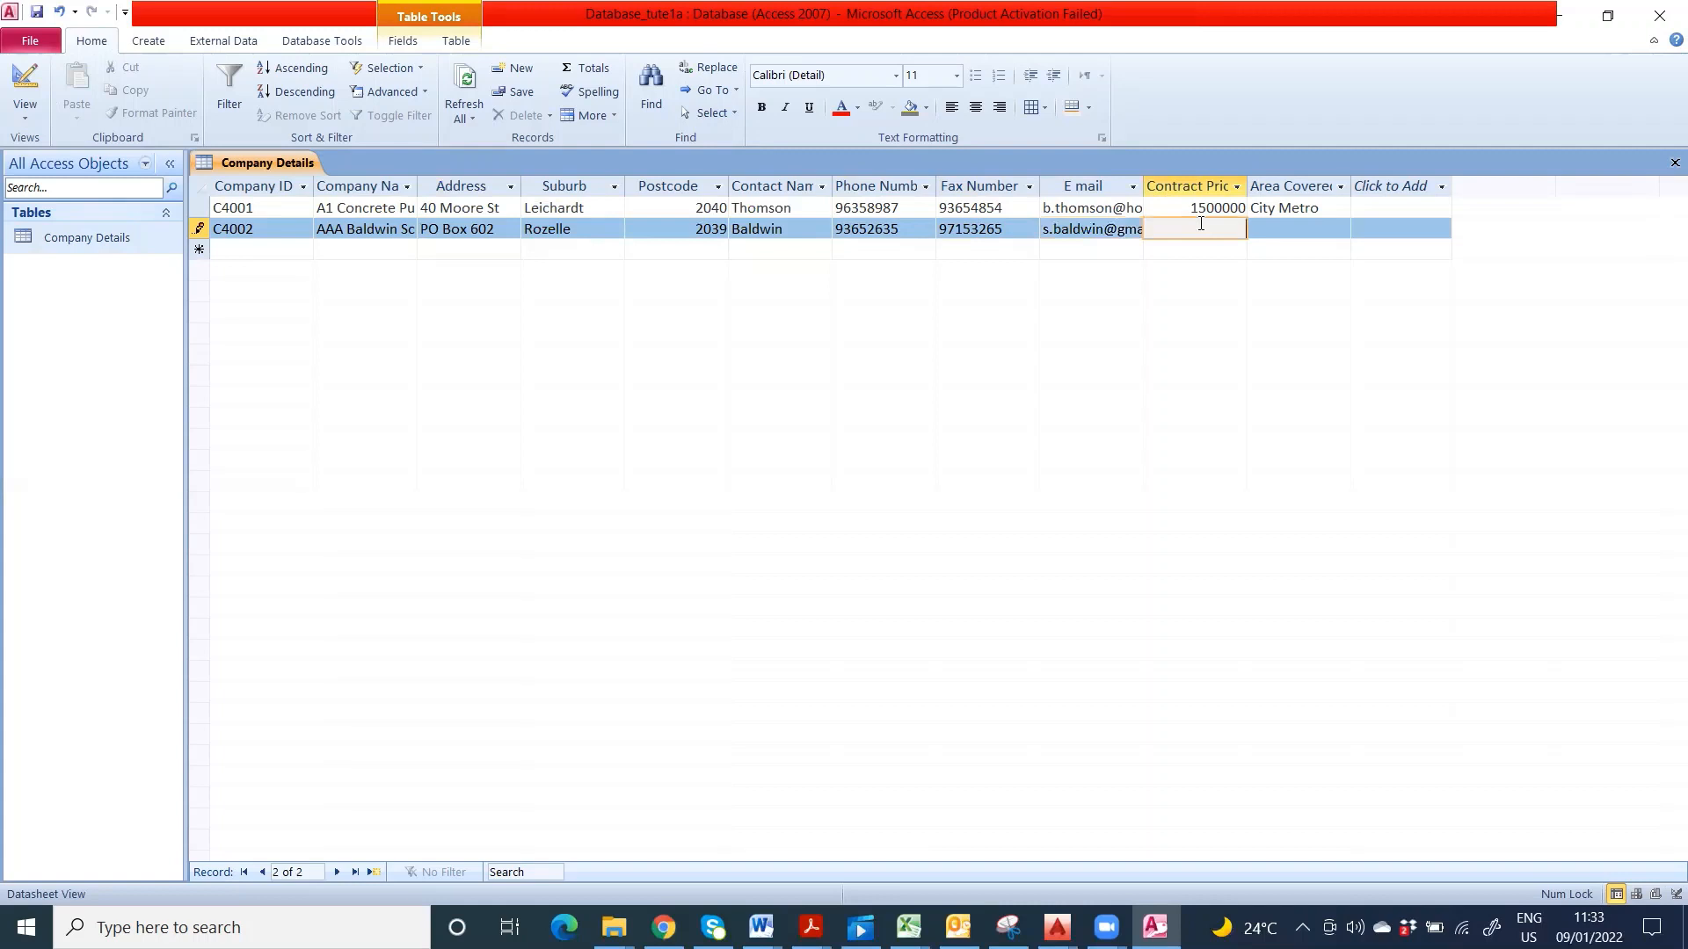
text(50000)
click(1281, 230)
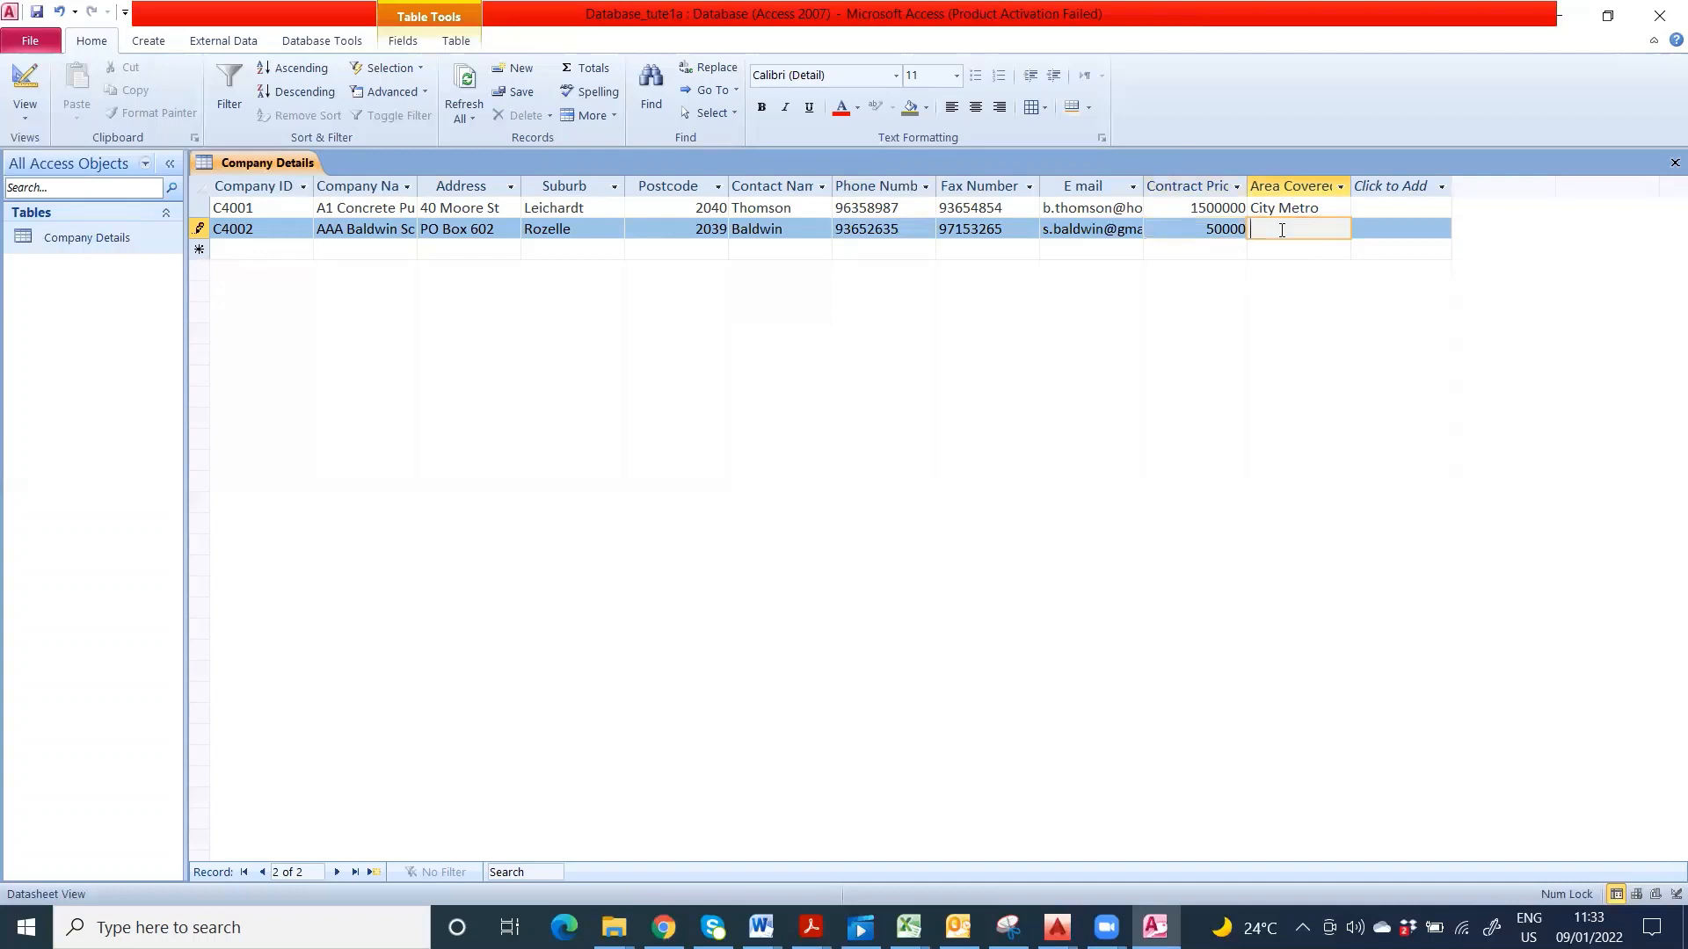
text(City,)
text( Wester)
text(n S)
text(uburbs)
key(Tab)
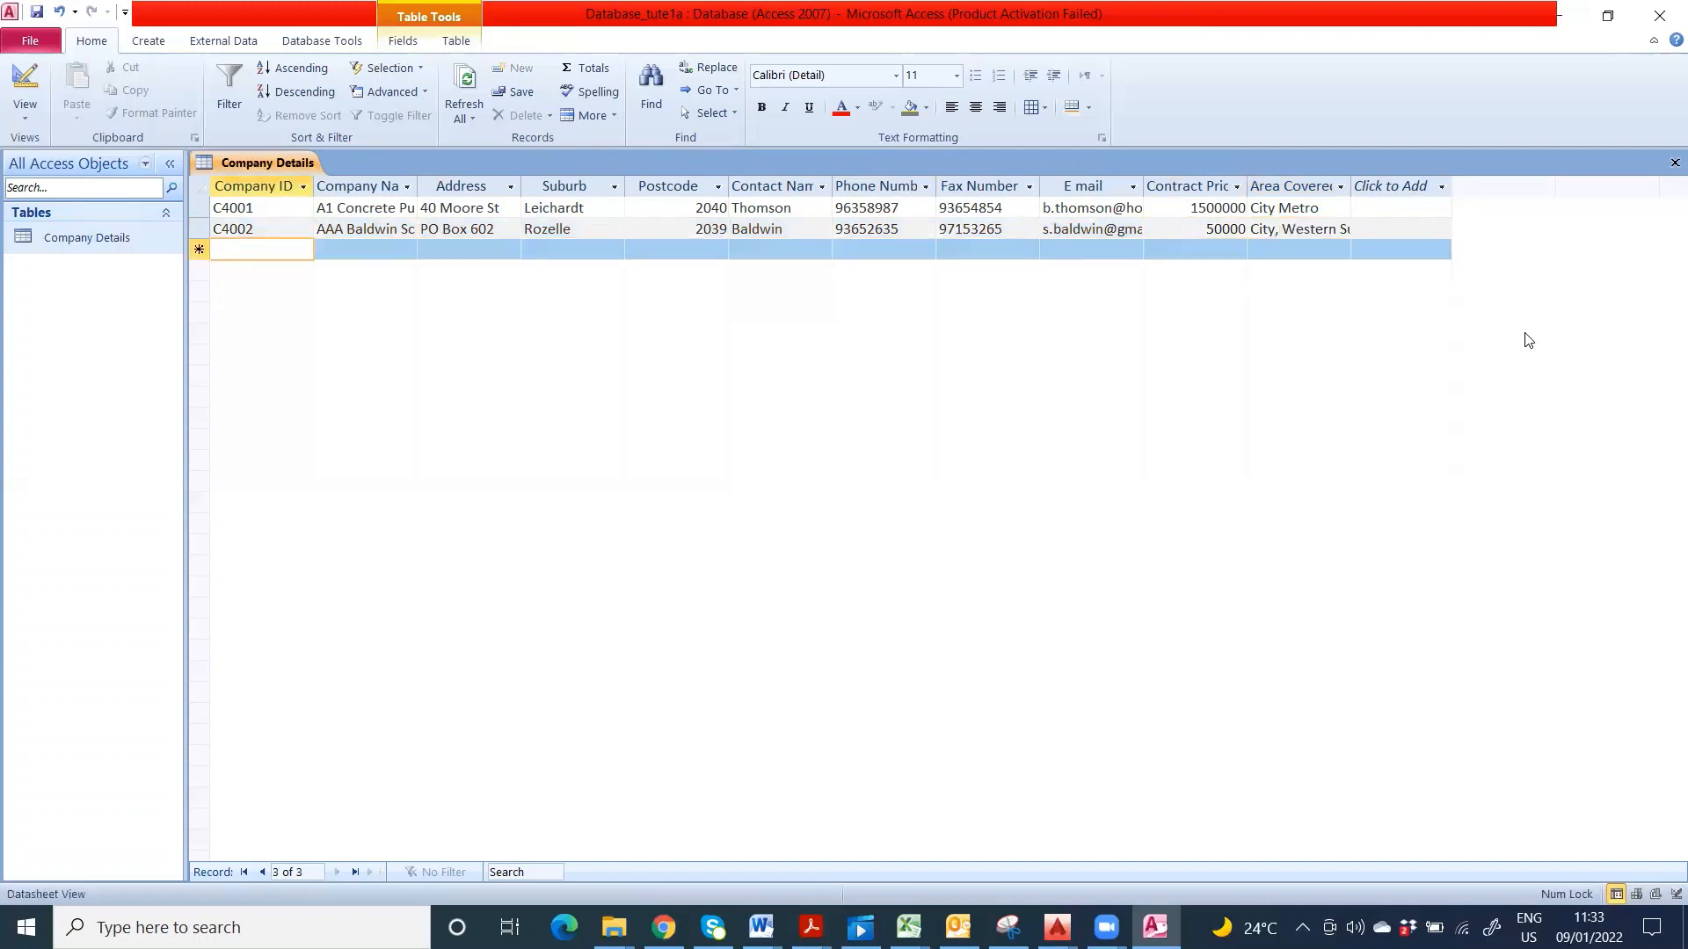
text(C)
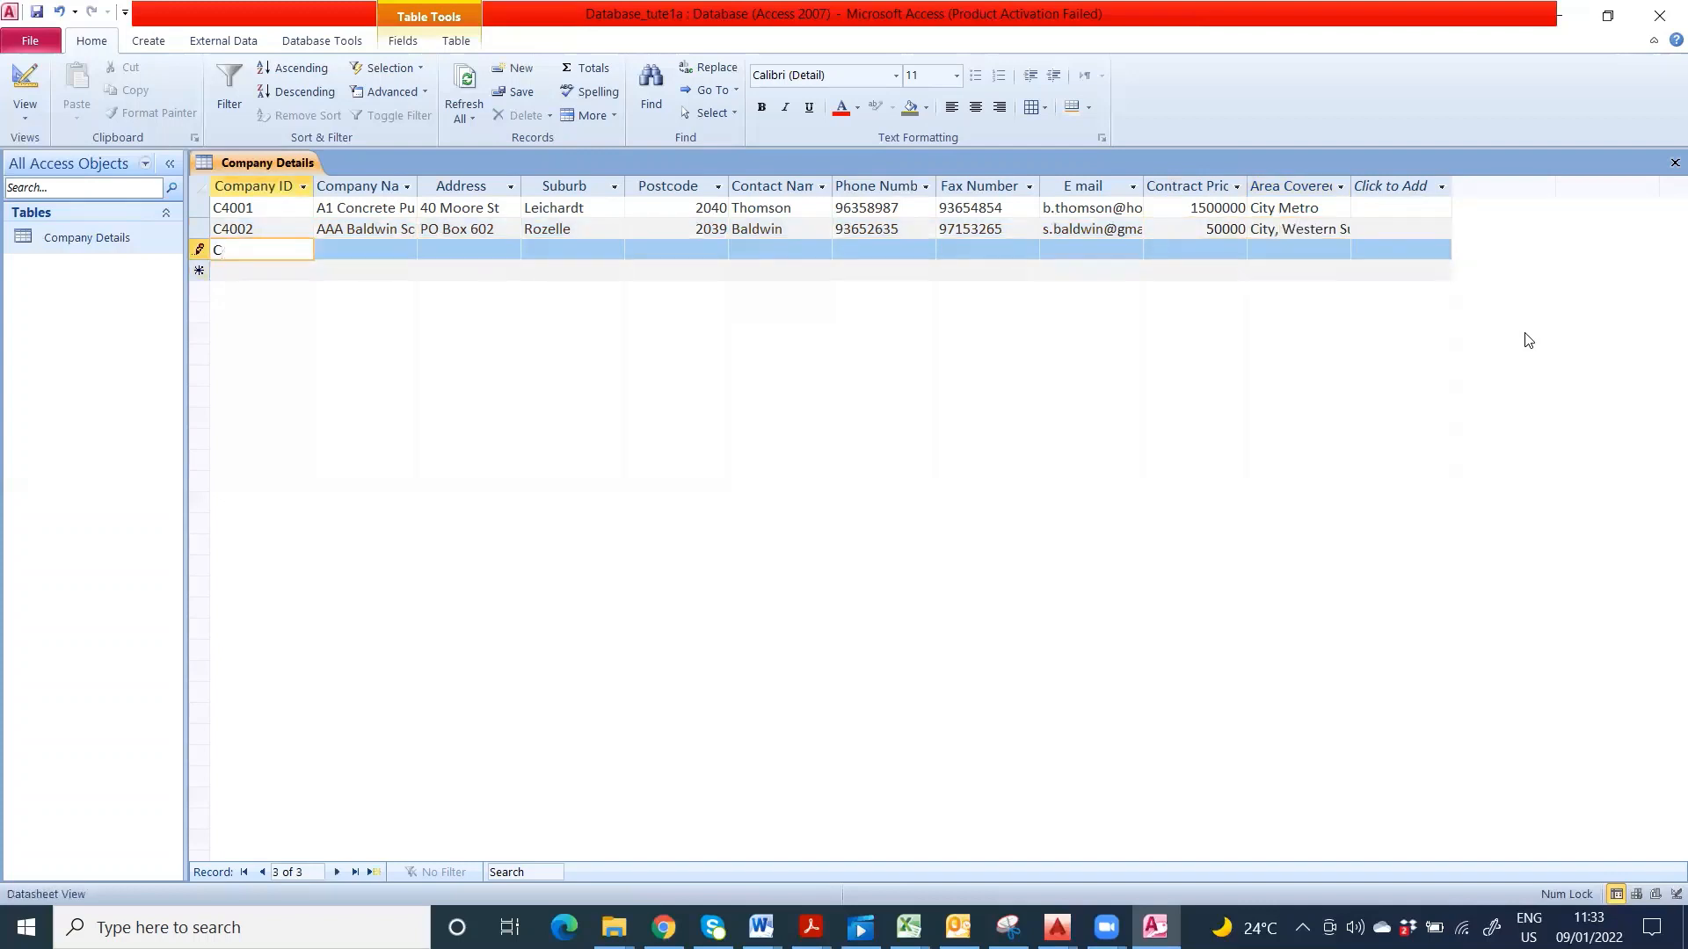
text(4003)
click(350, 249)
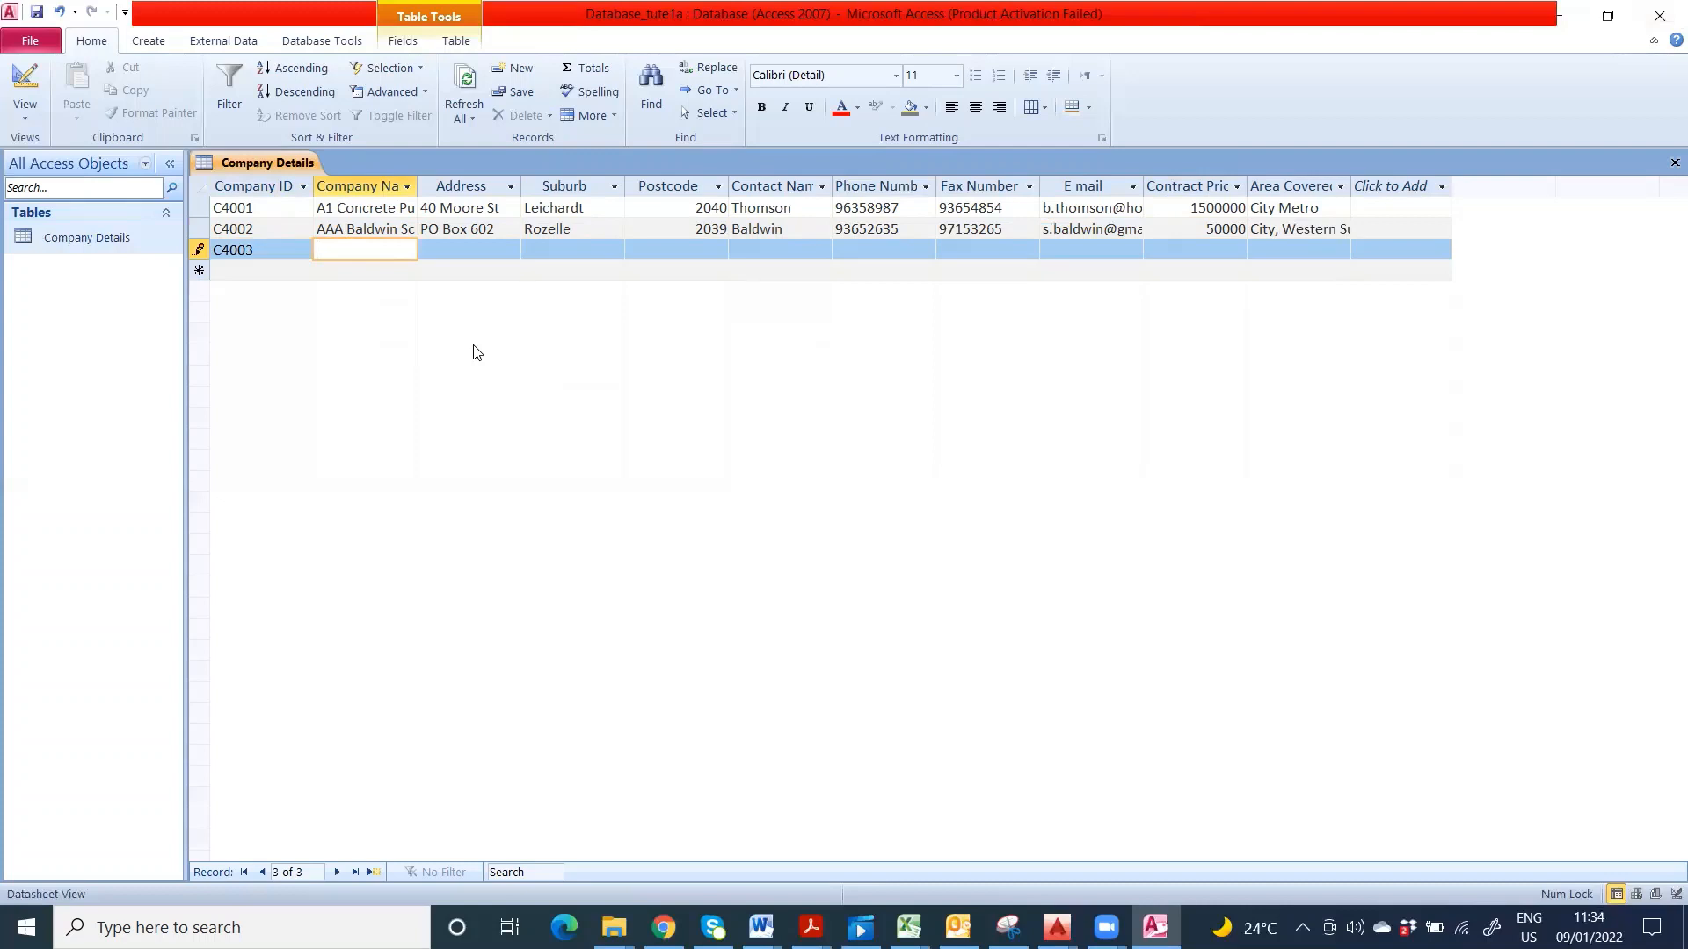
text(A)
text(ardie B)
text(ric)
text(klaying)
click(451, 250)
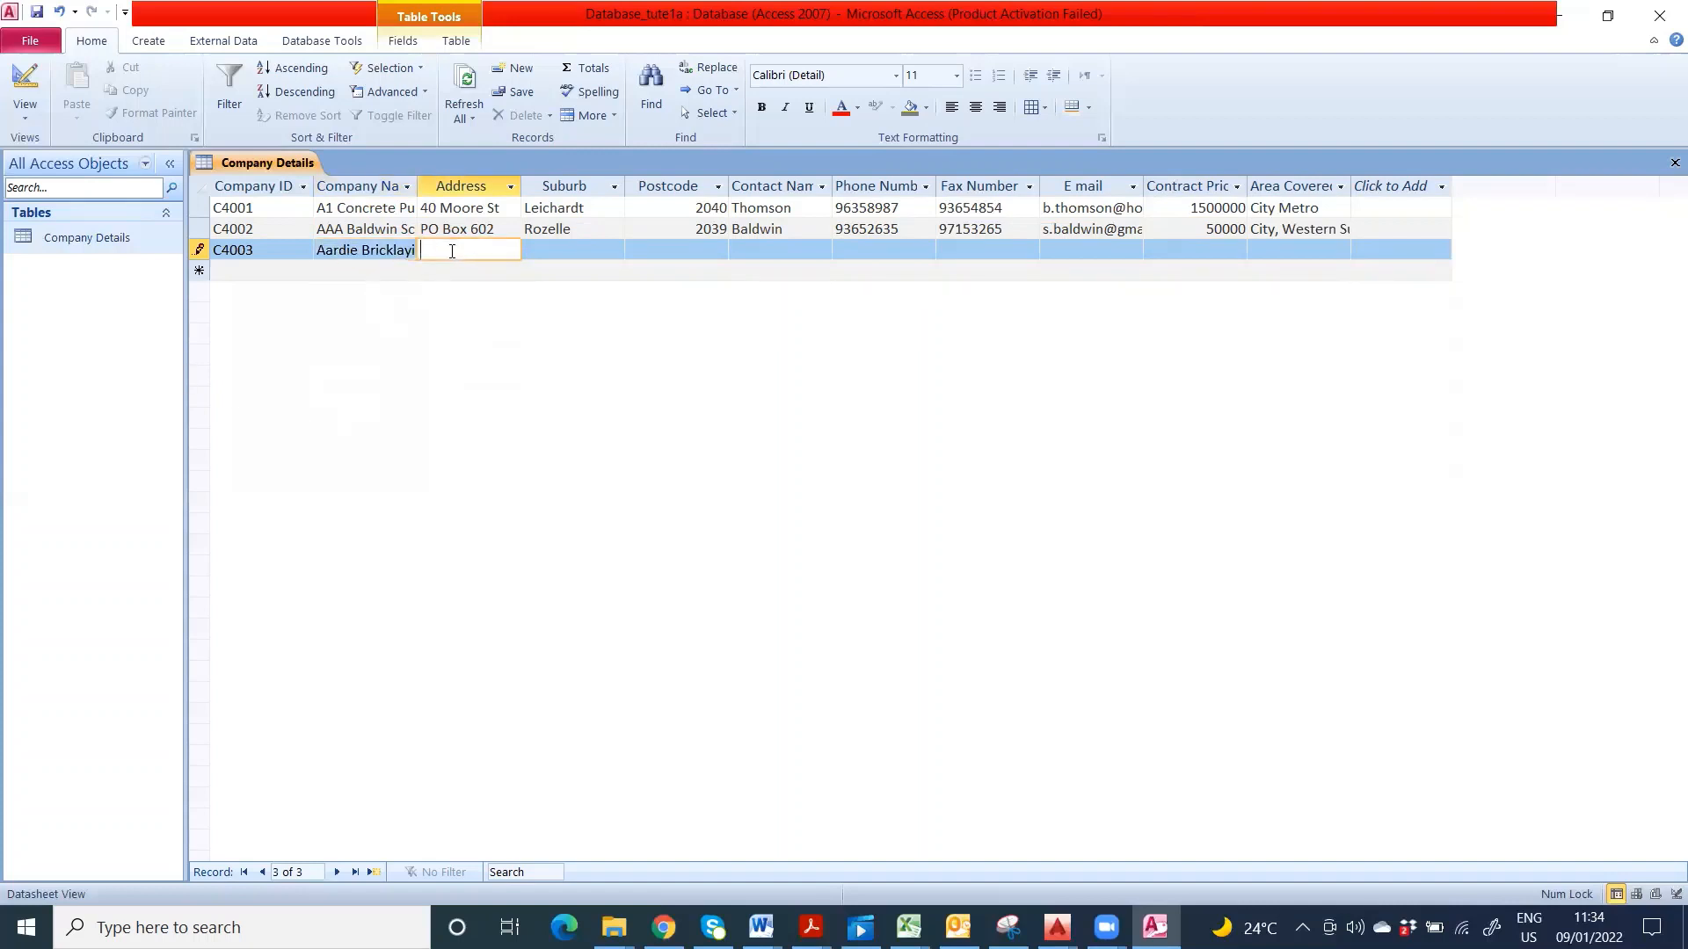
click(575, 250)
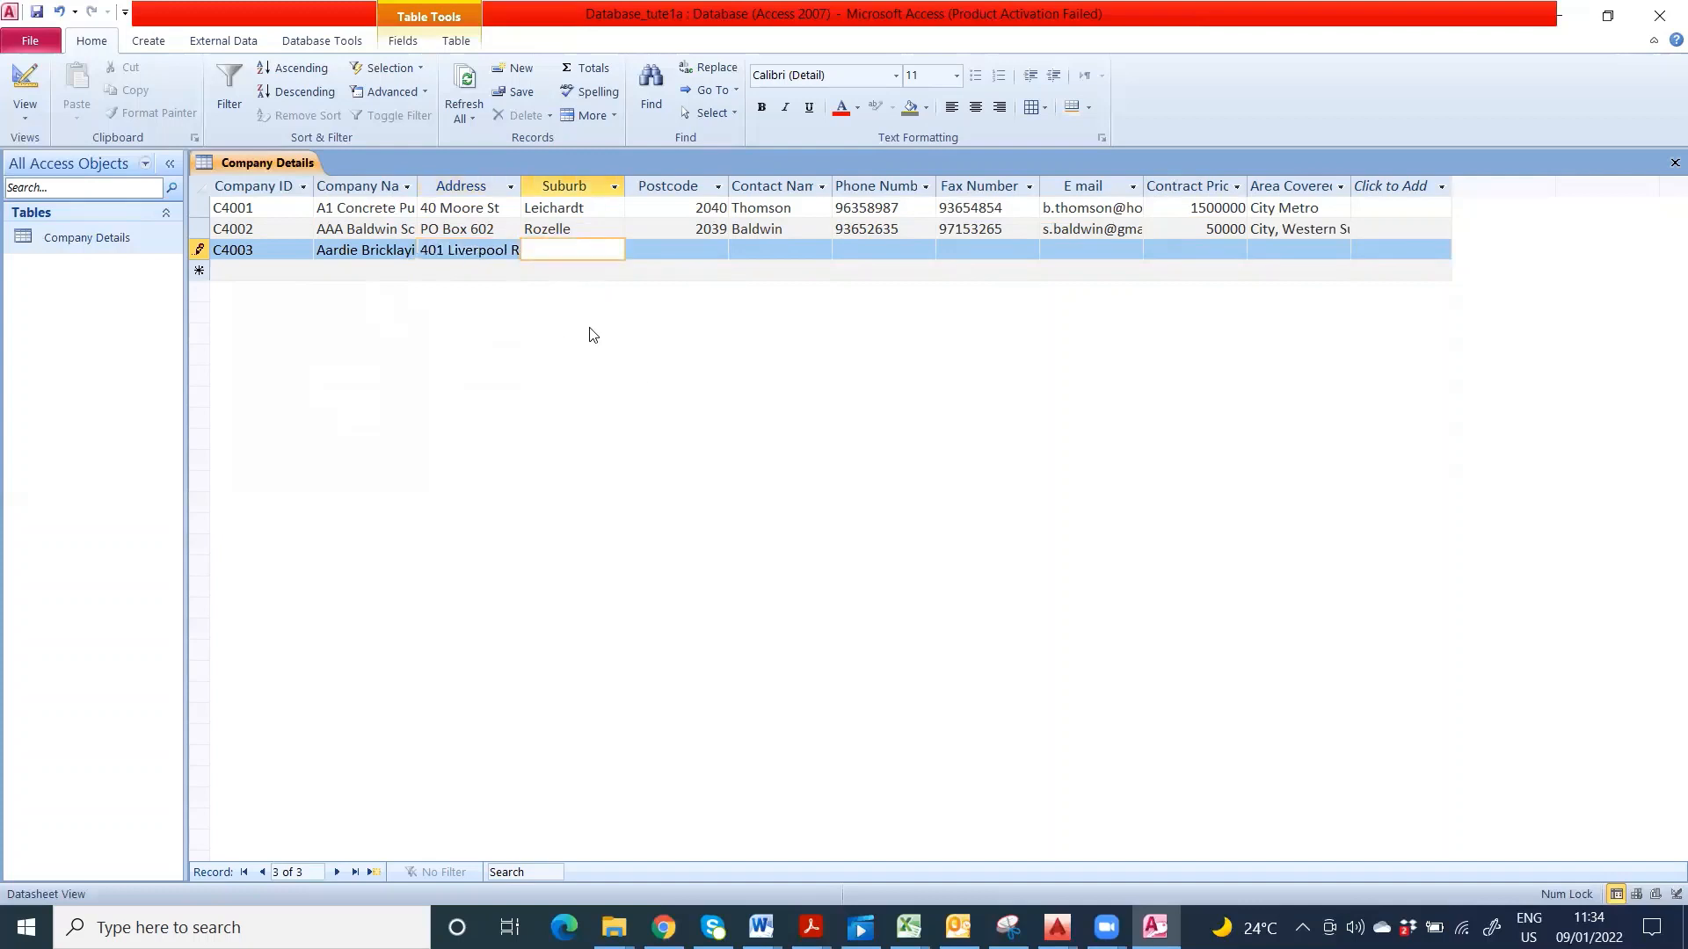
text(Strathfield Sou)
- In Design View, change the Suburb field's Field Size from 15 to 25
click(25, 84)
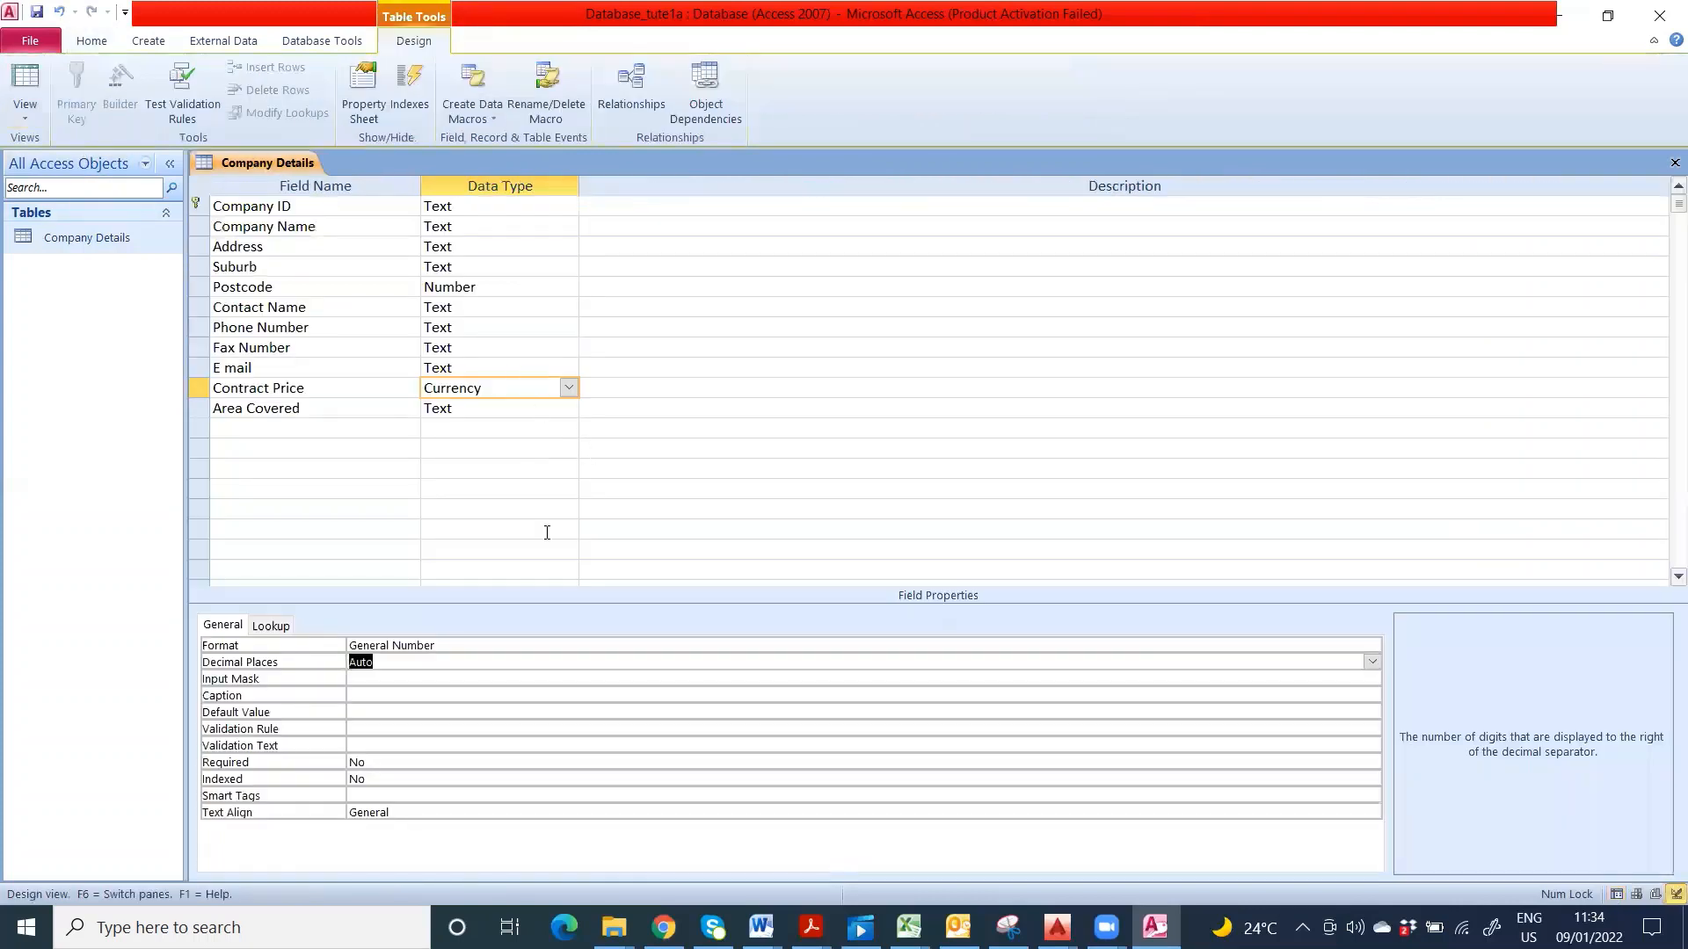
click(510, 268)
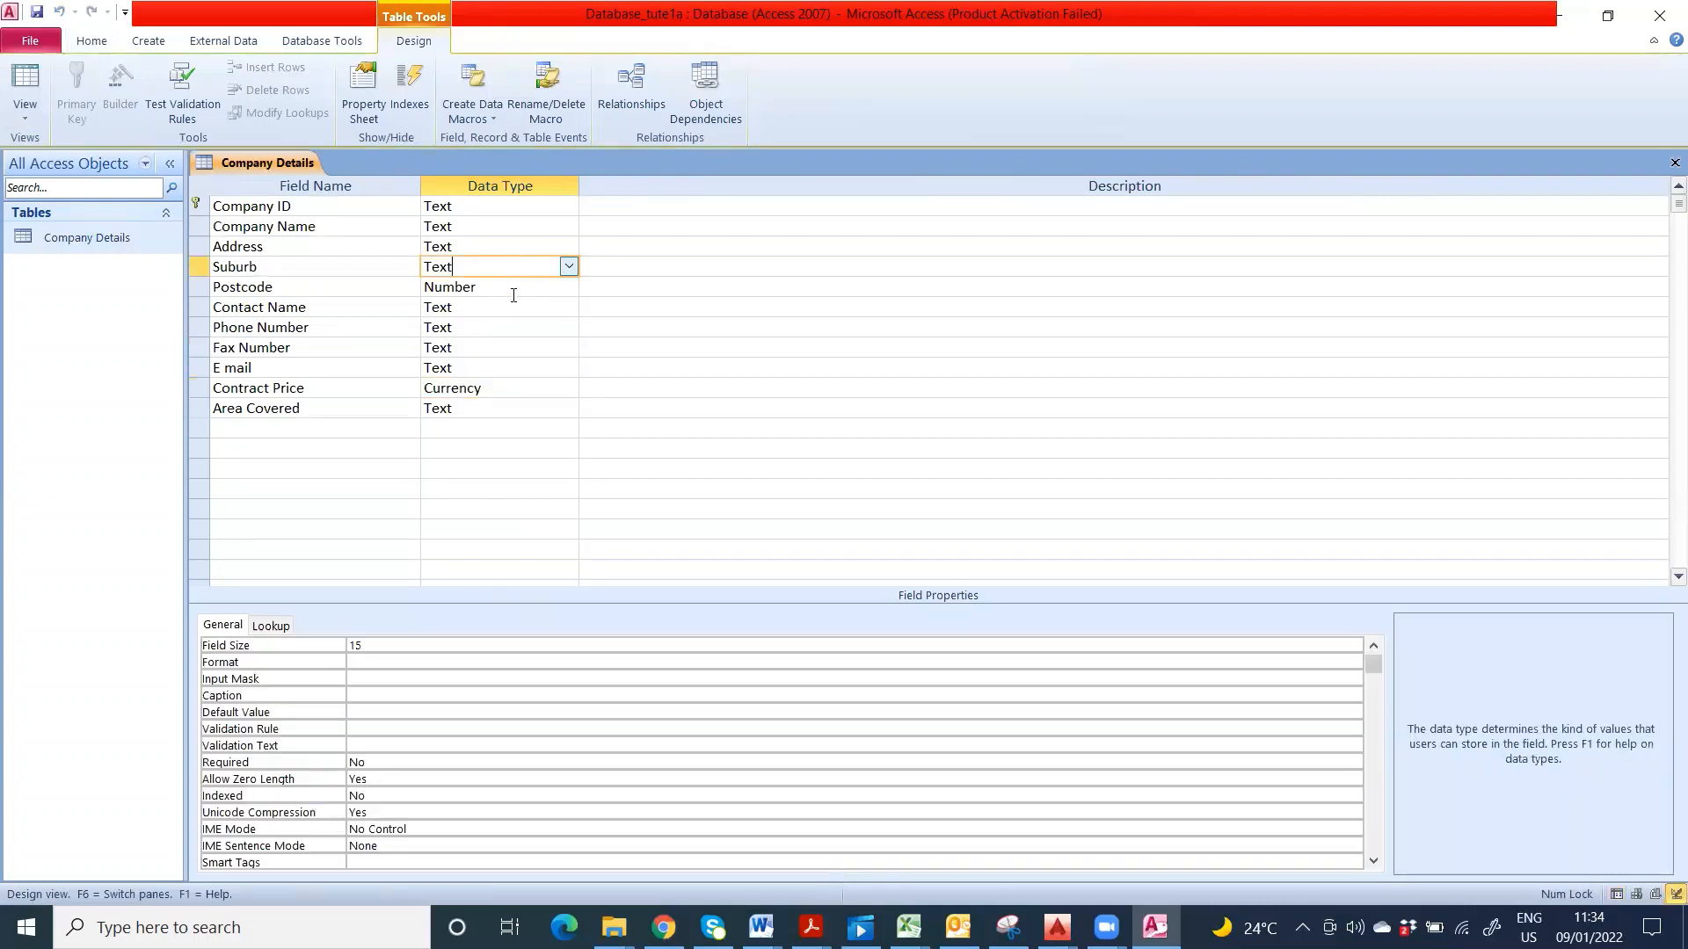
click(362, 644)
drag(362, 645, 336, 637)
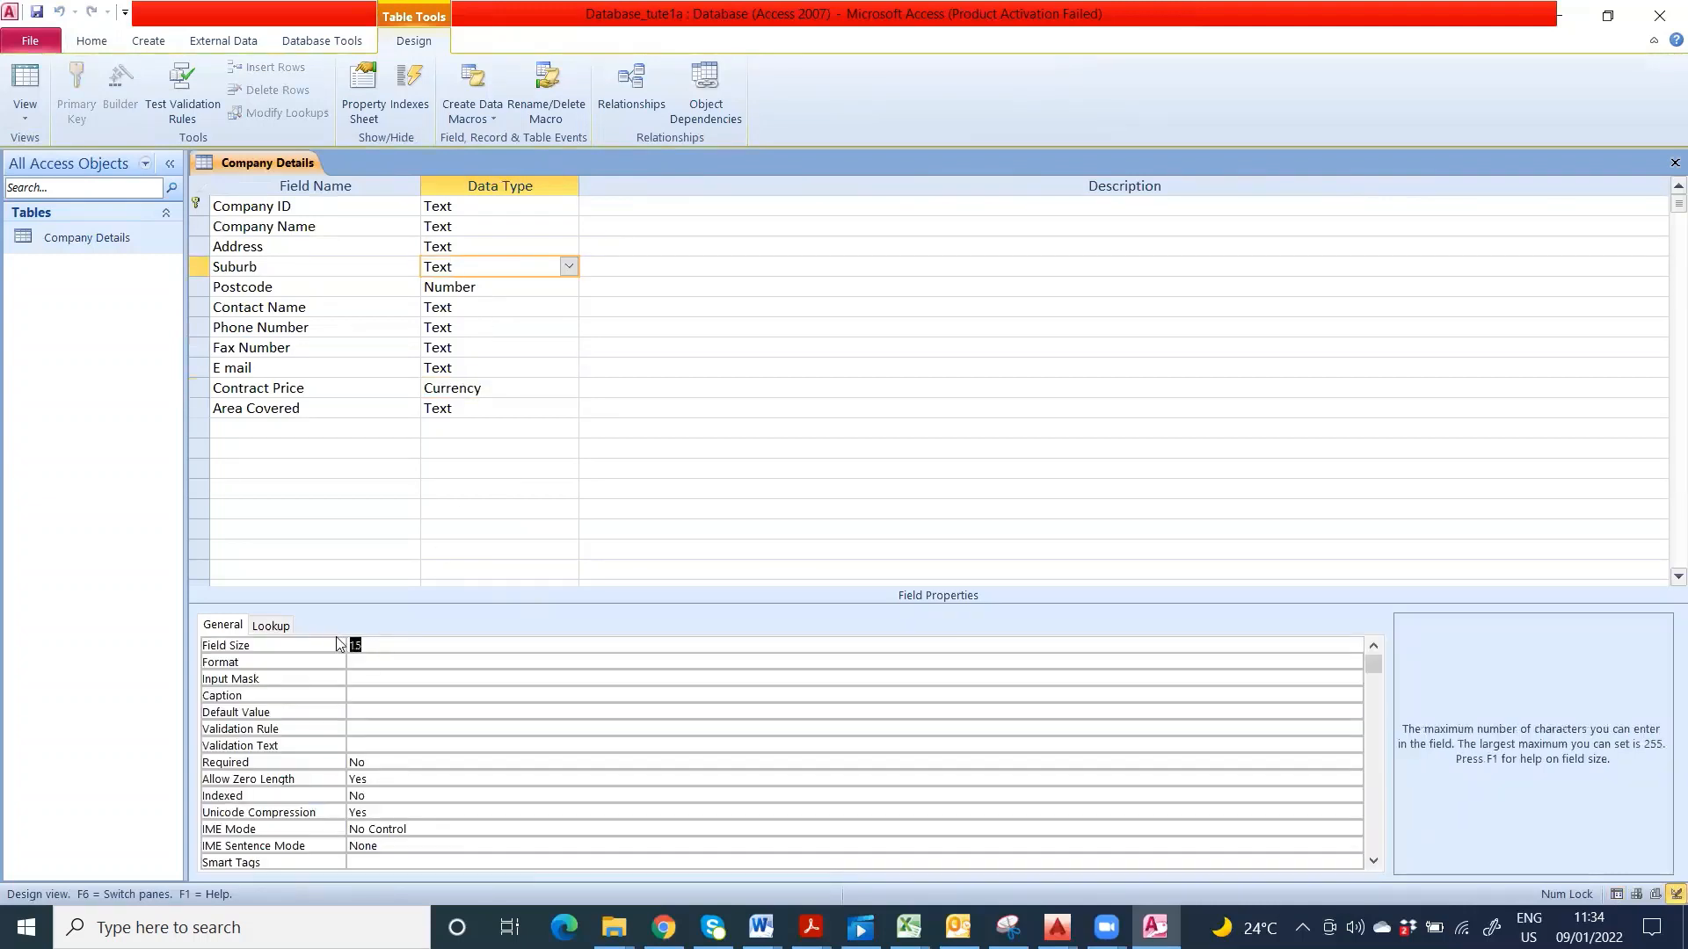
text(30)
key(BackSpace)
key(BackSpace)
text(25)
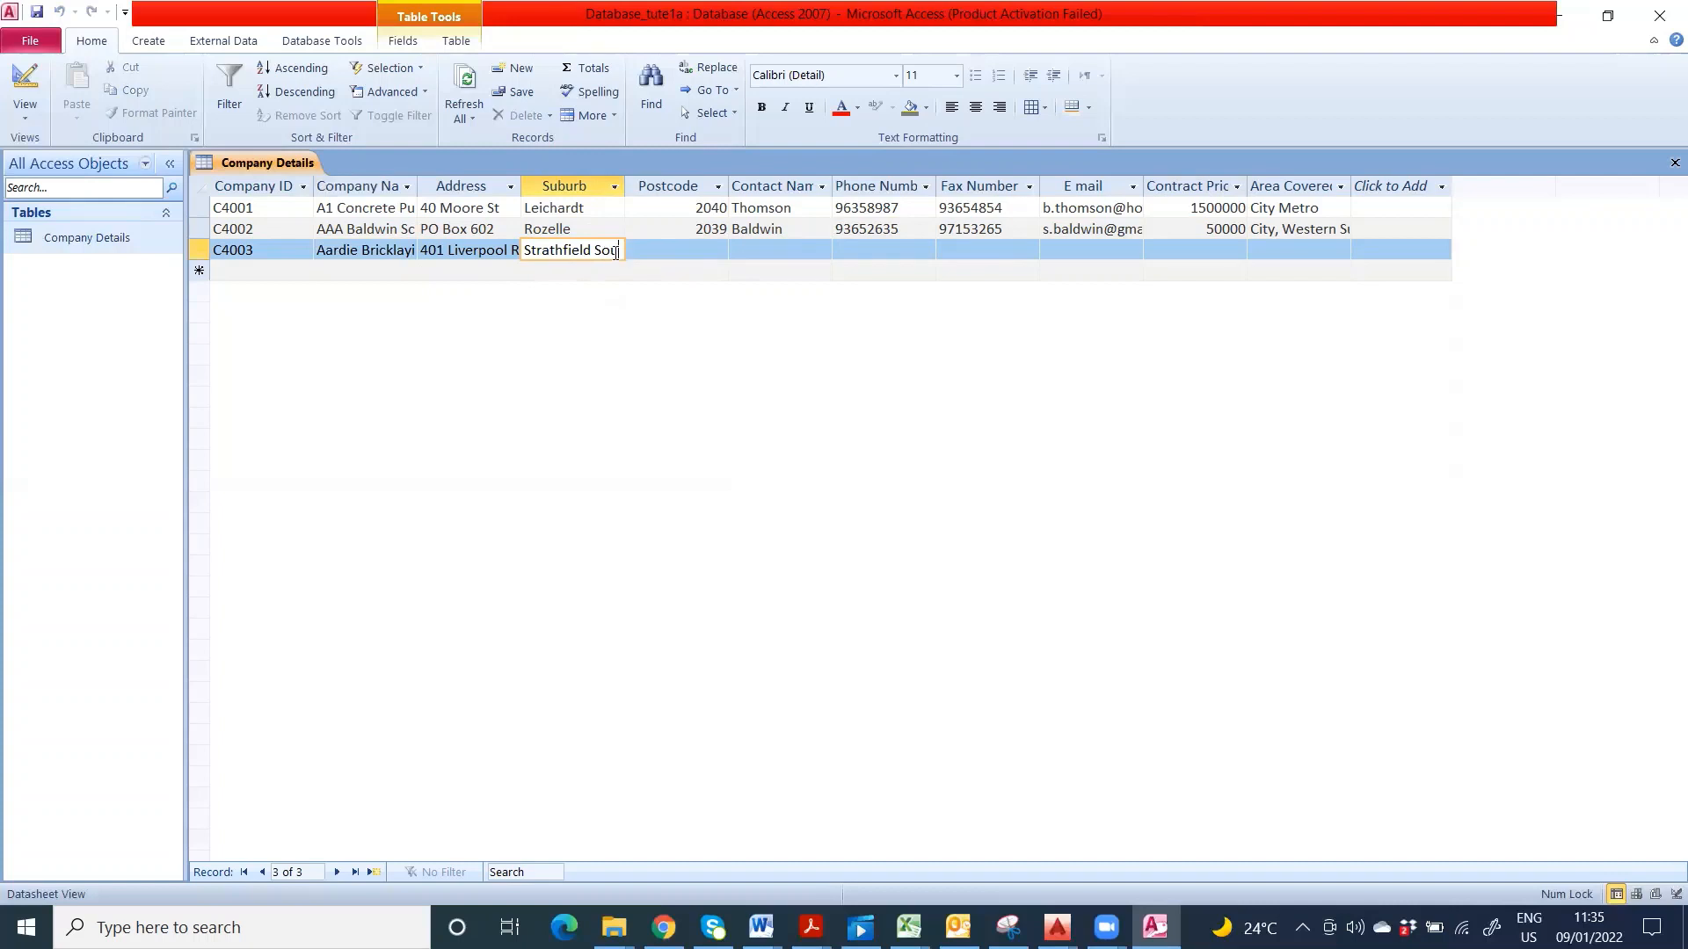
- Finish C4003's suburb as Strathfield South, enter postcode 2036 and its contact name
text(th)
key(Tab)
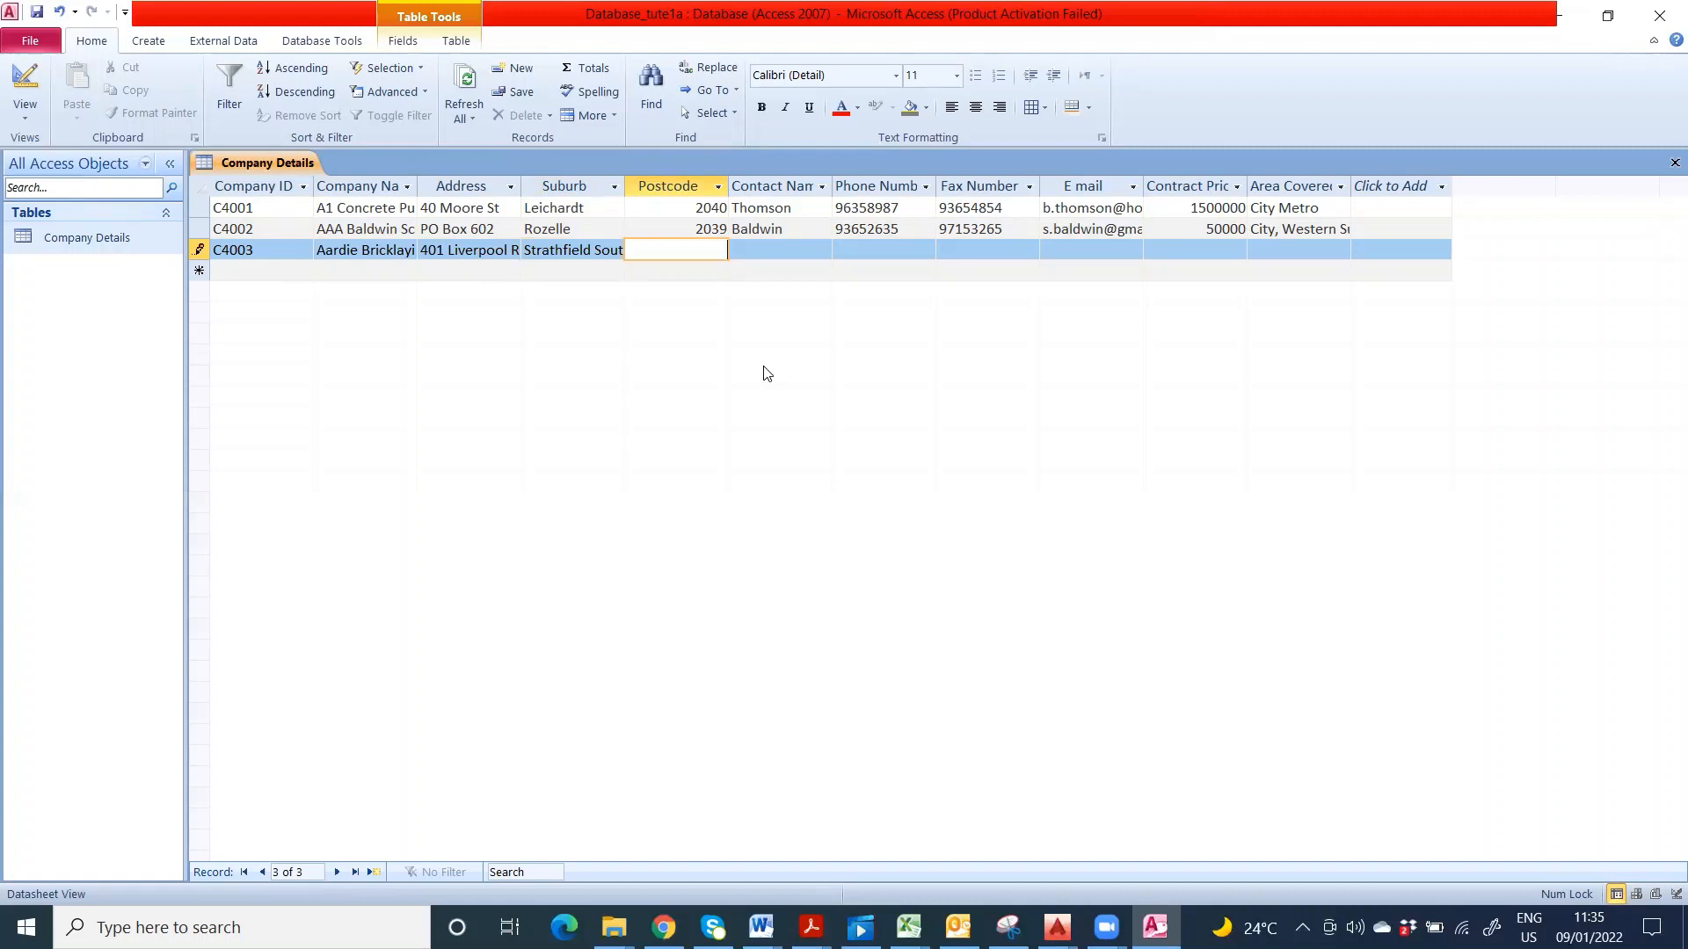
text(2036)
click(775, 257)
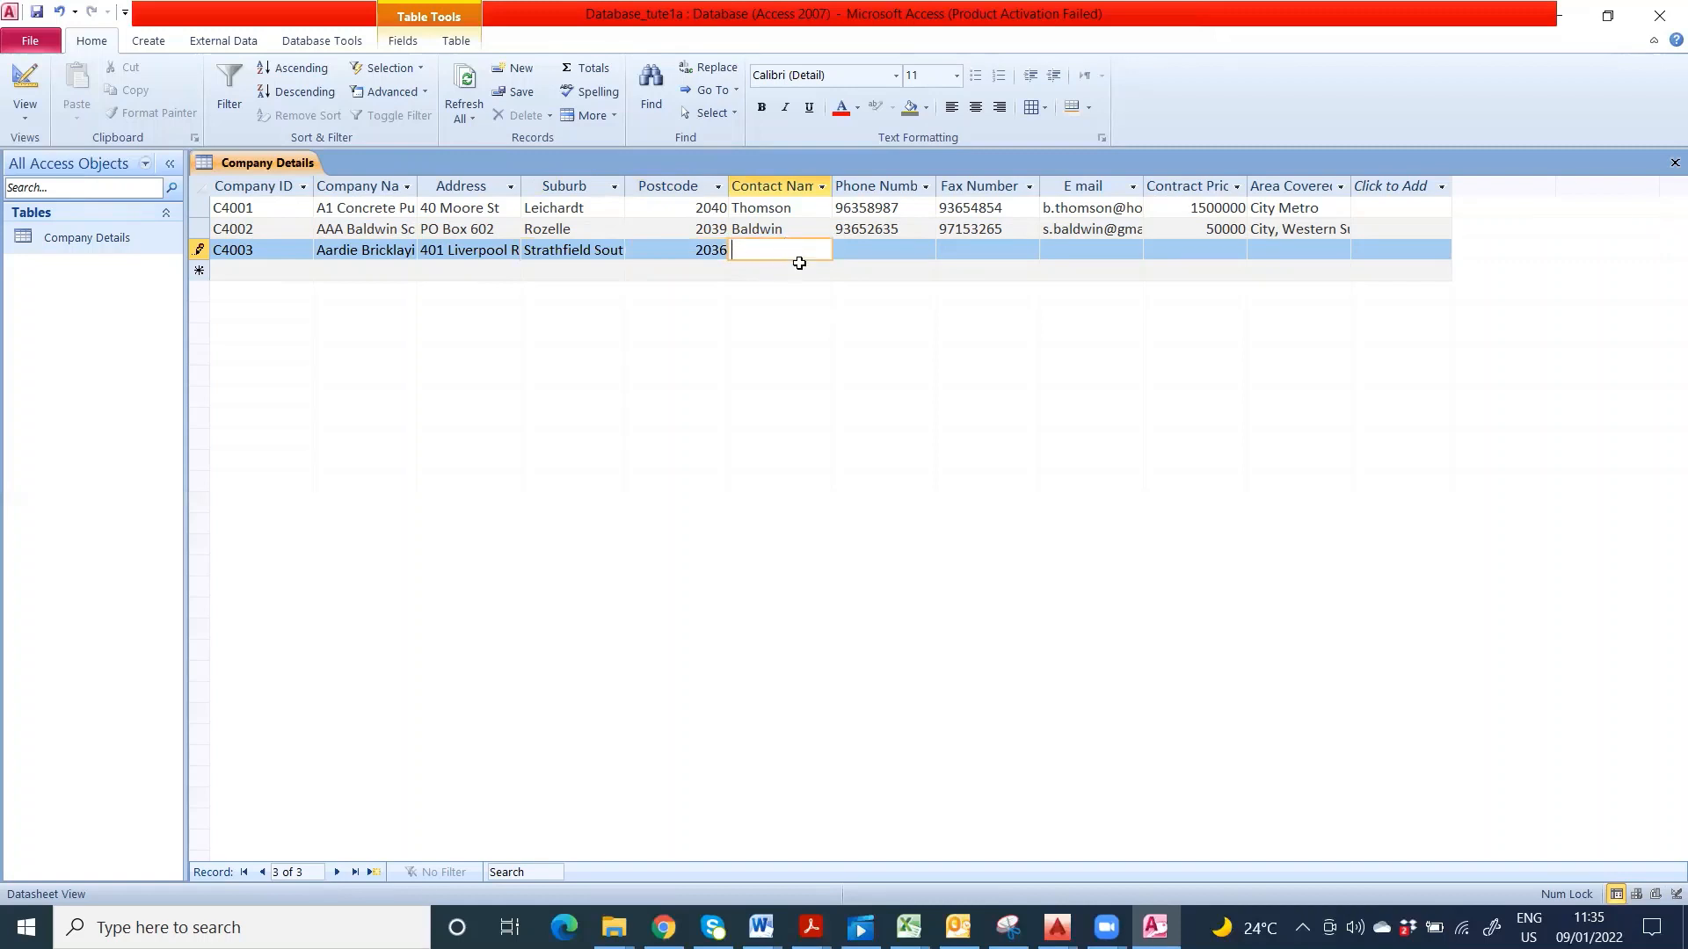
text(Thomson)
click(859, 249)
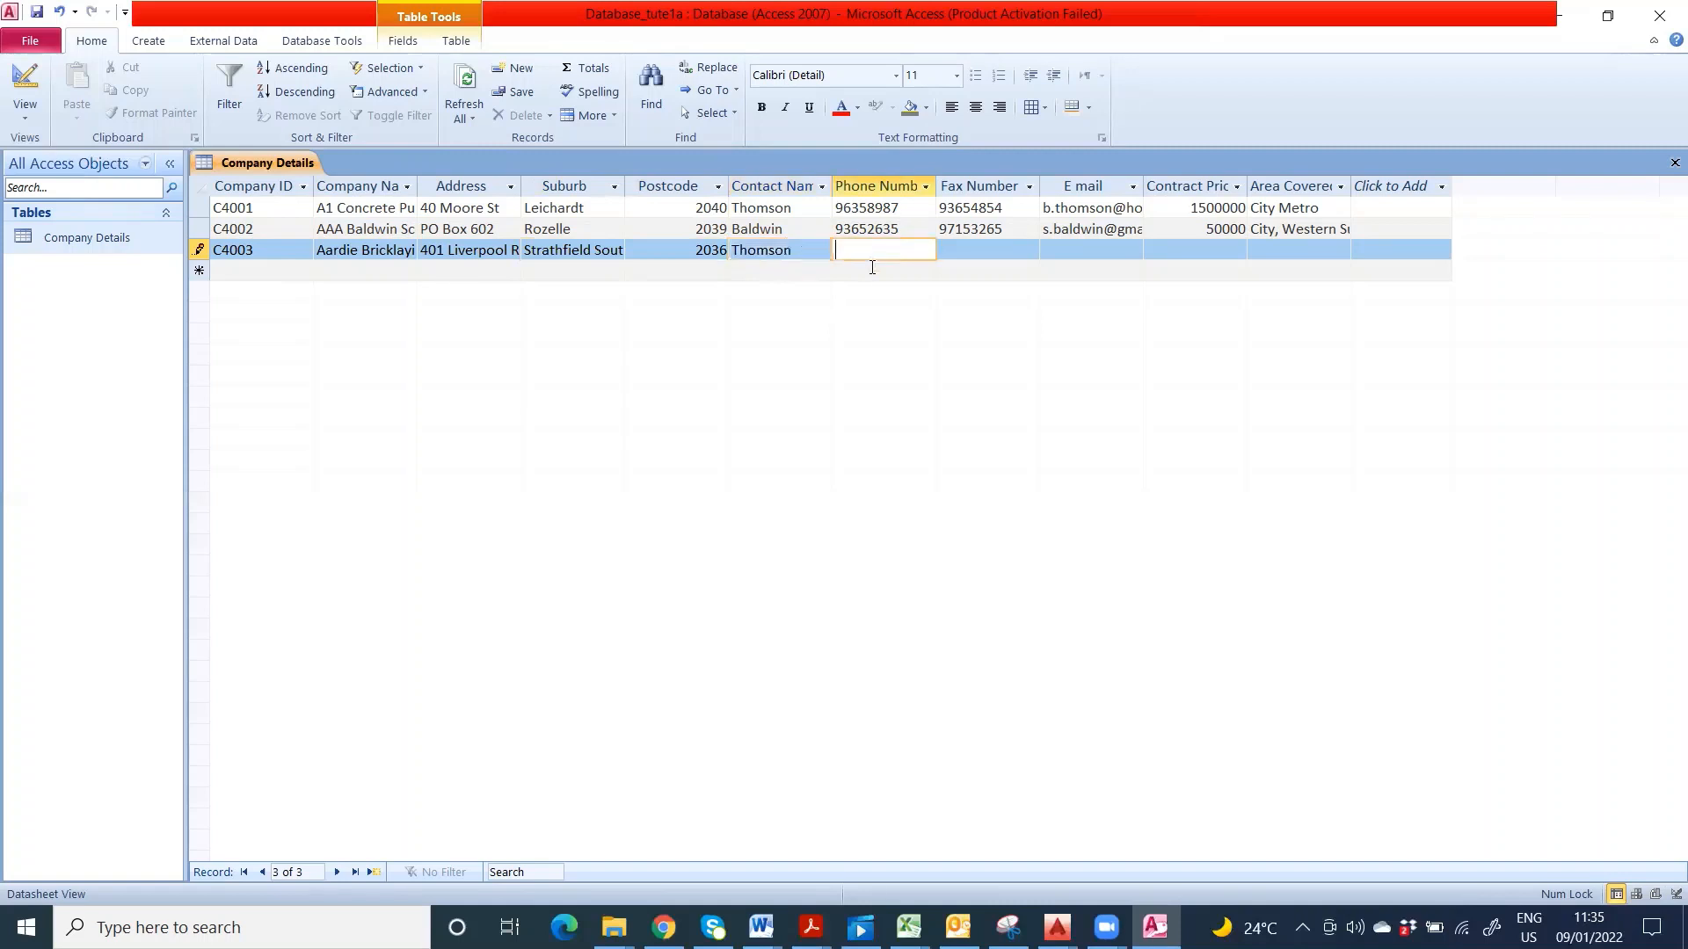